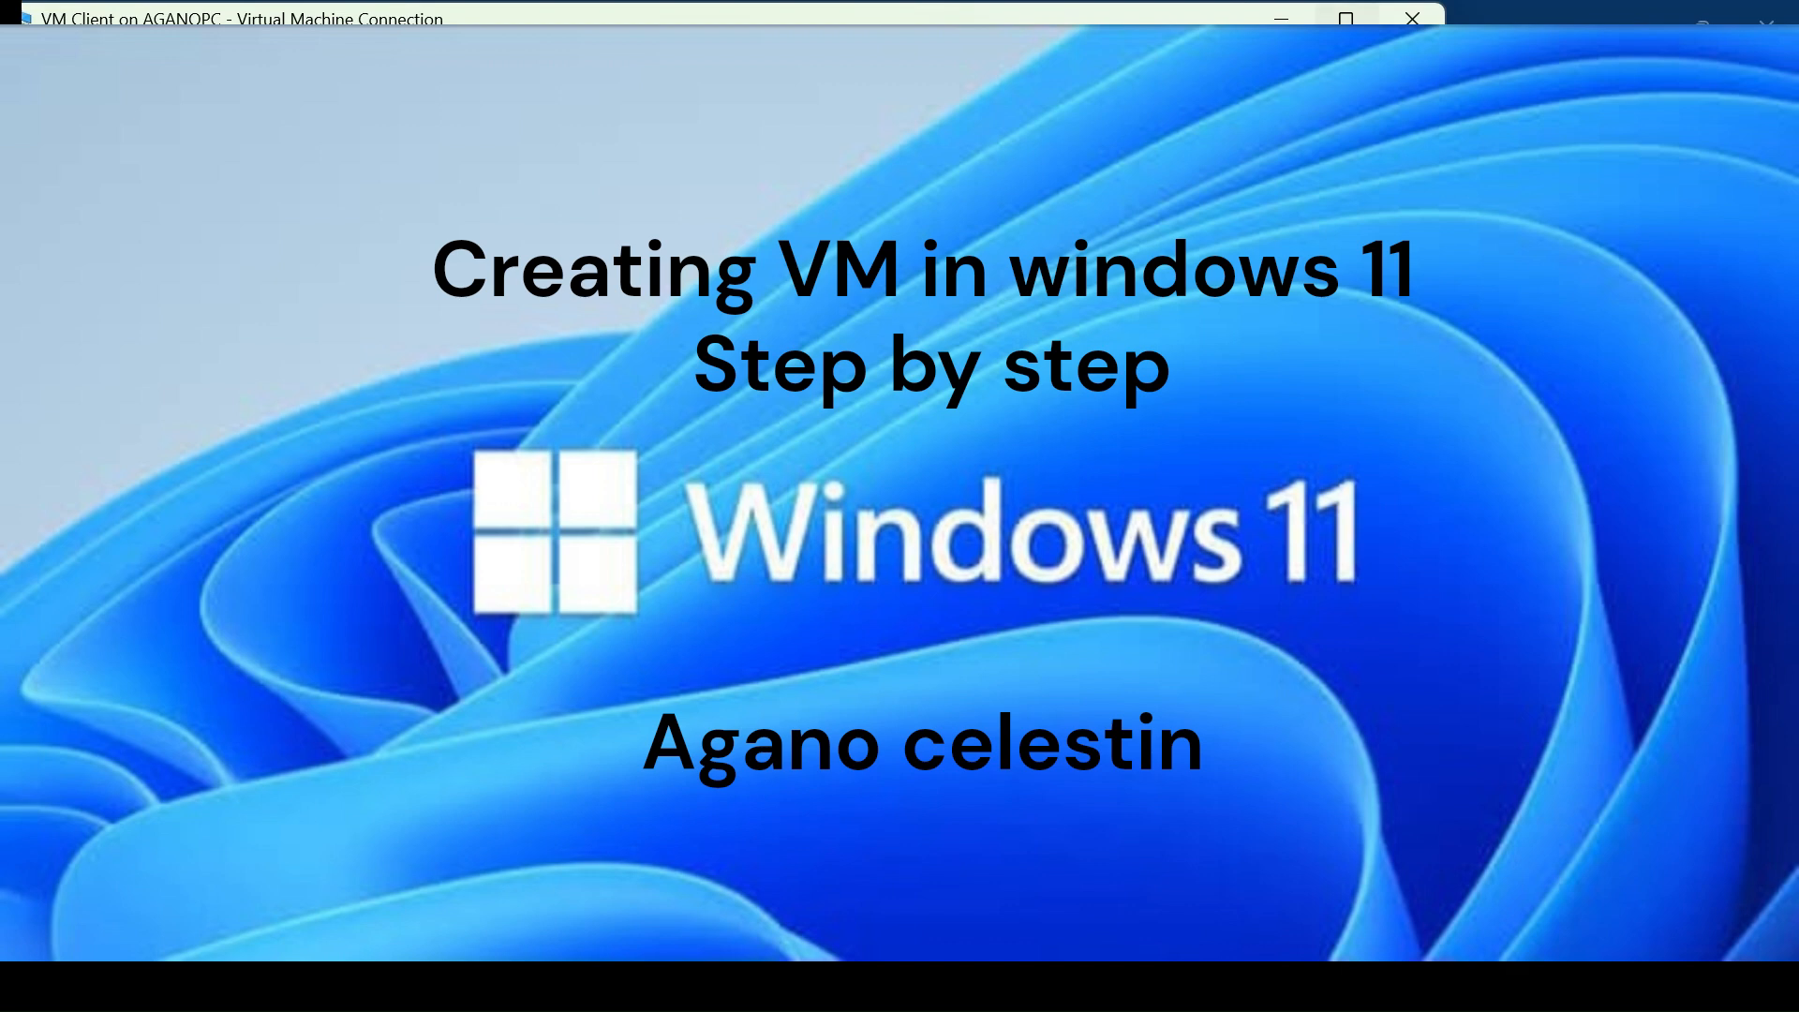
Switch the Virtual Machine Connection window to full screen to show the Windows 11 desktop.
left_click(1345, 19)
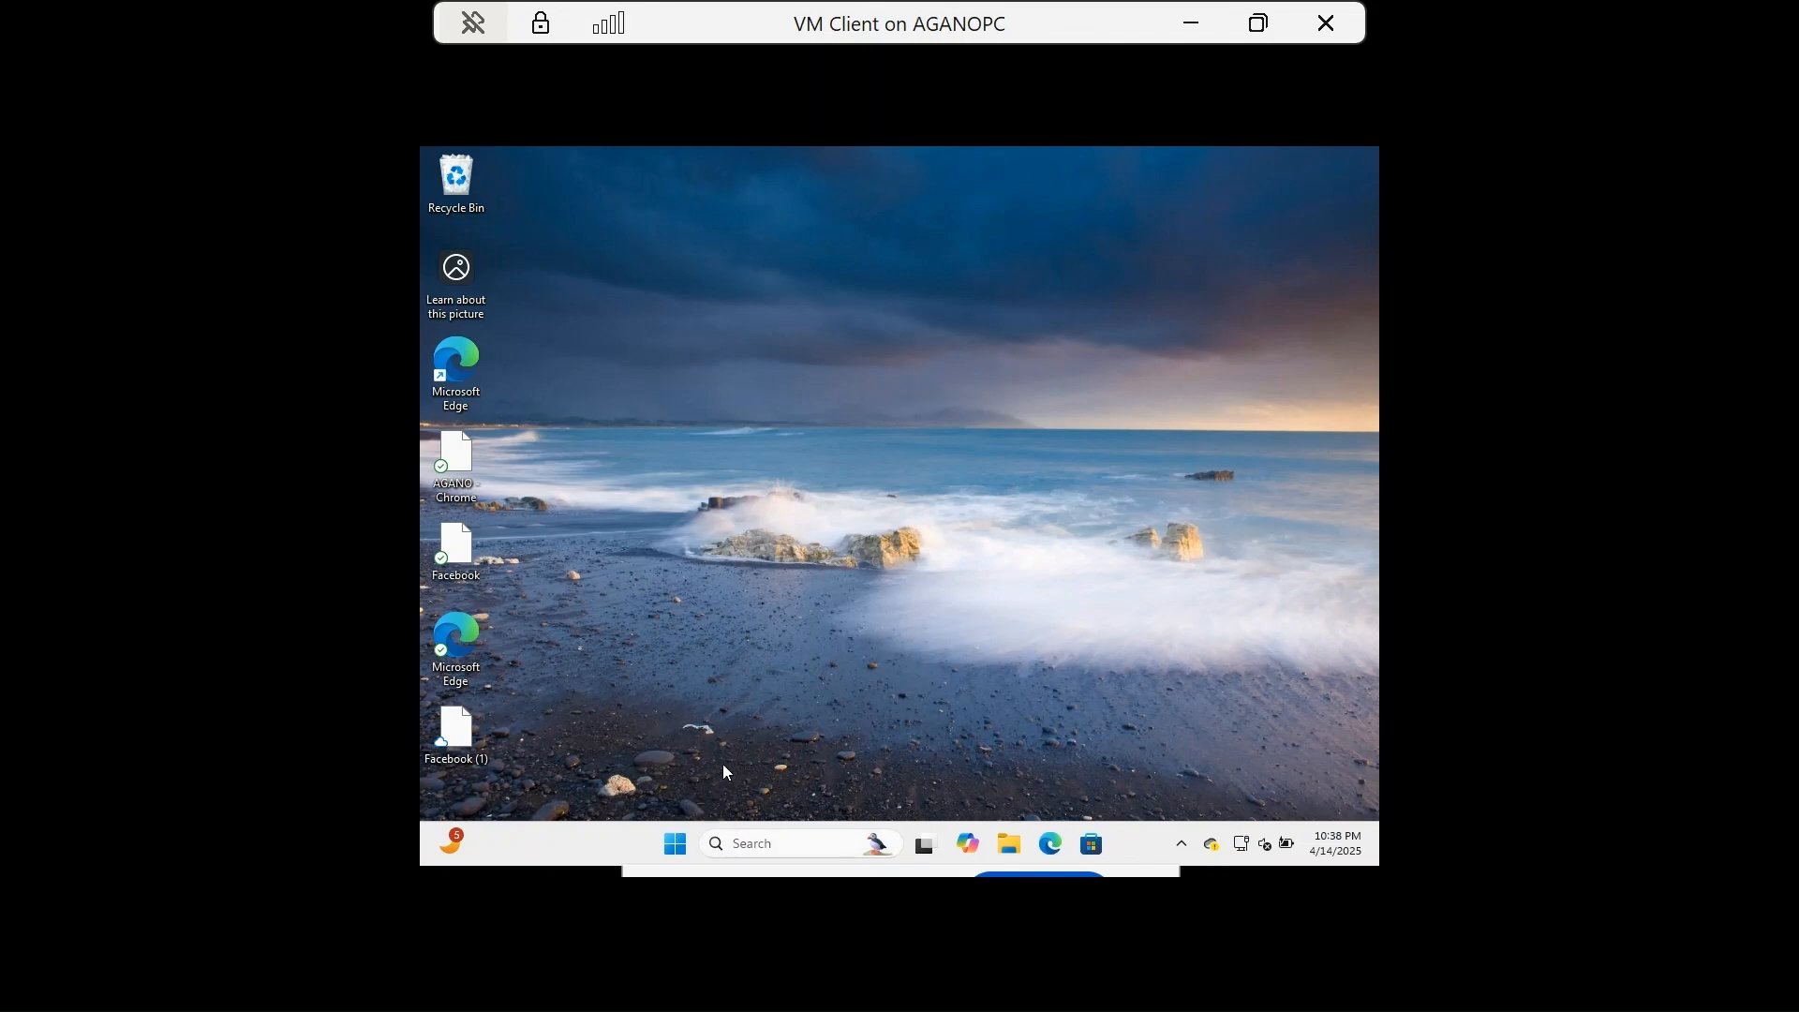
Search 'fe' from the taskbar and choose 'Turn Windows features on or off'.
left_click(745, 851)
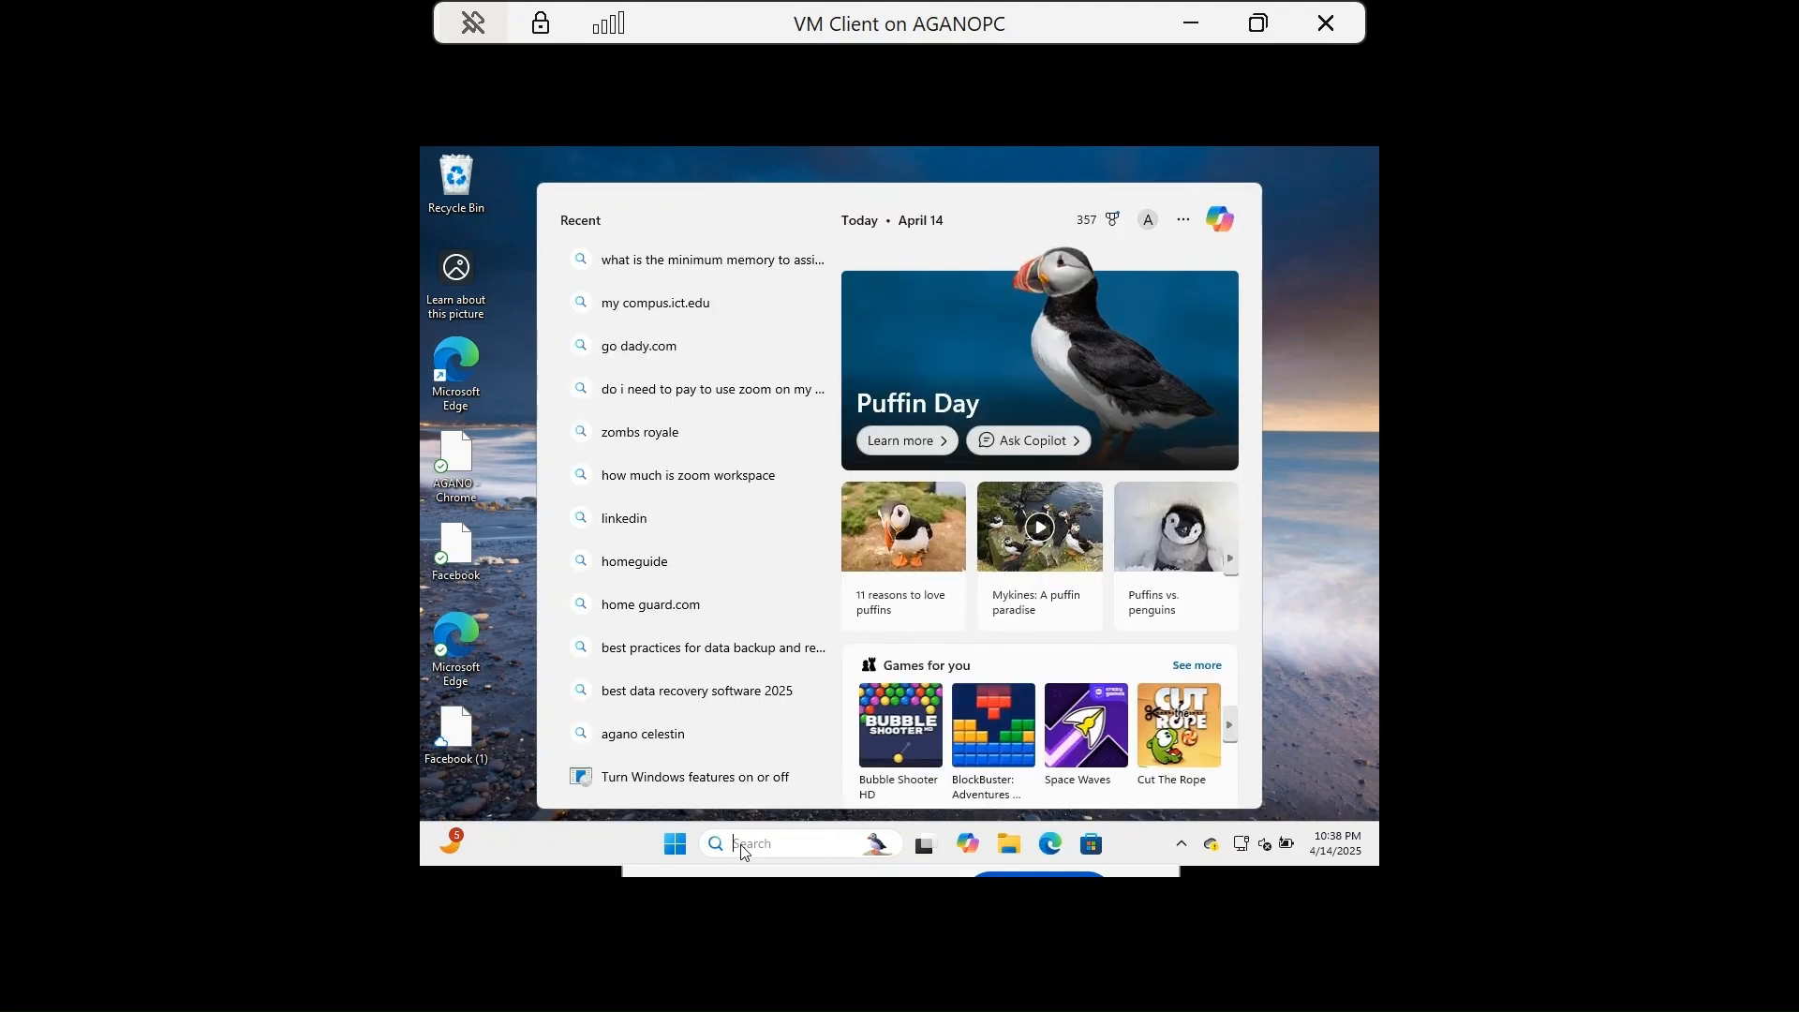
type("fe")
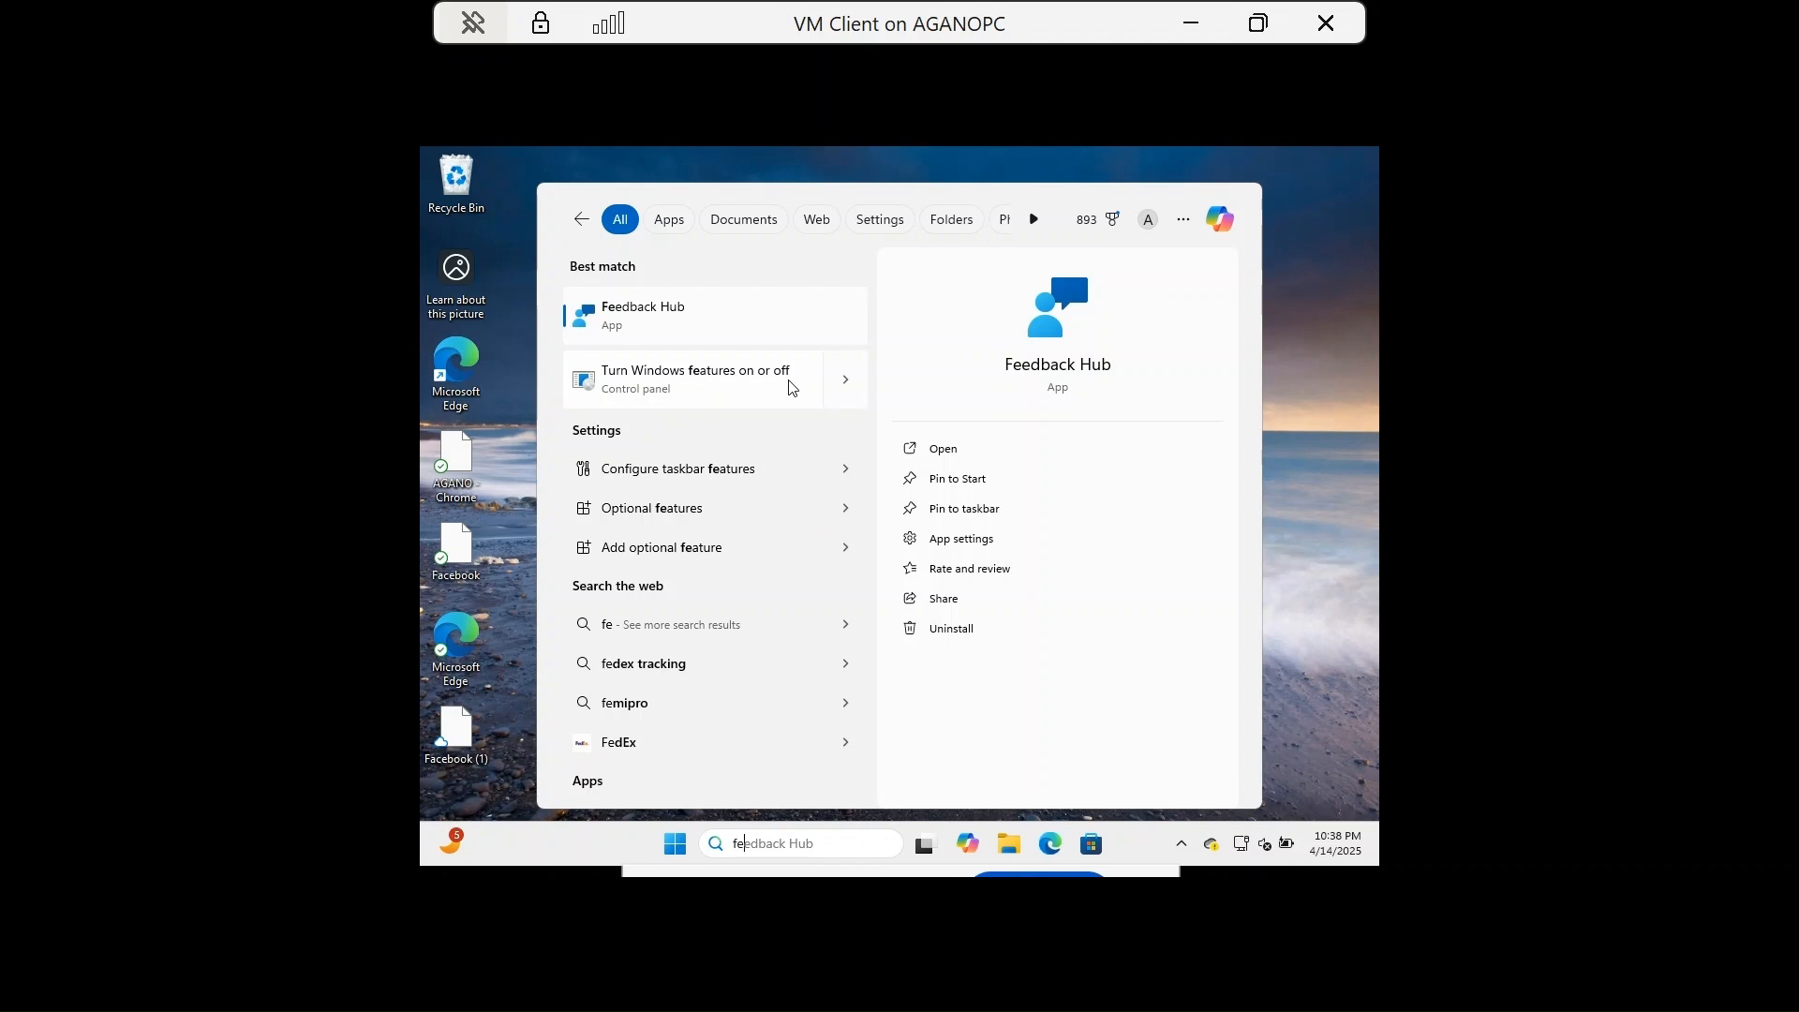
left_click(764, 389)
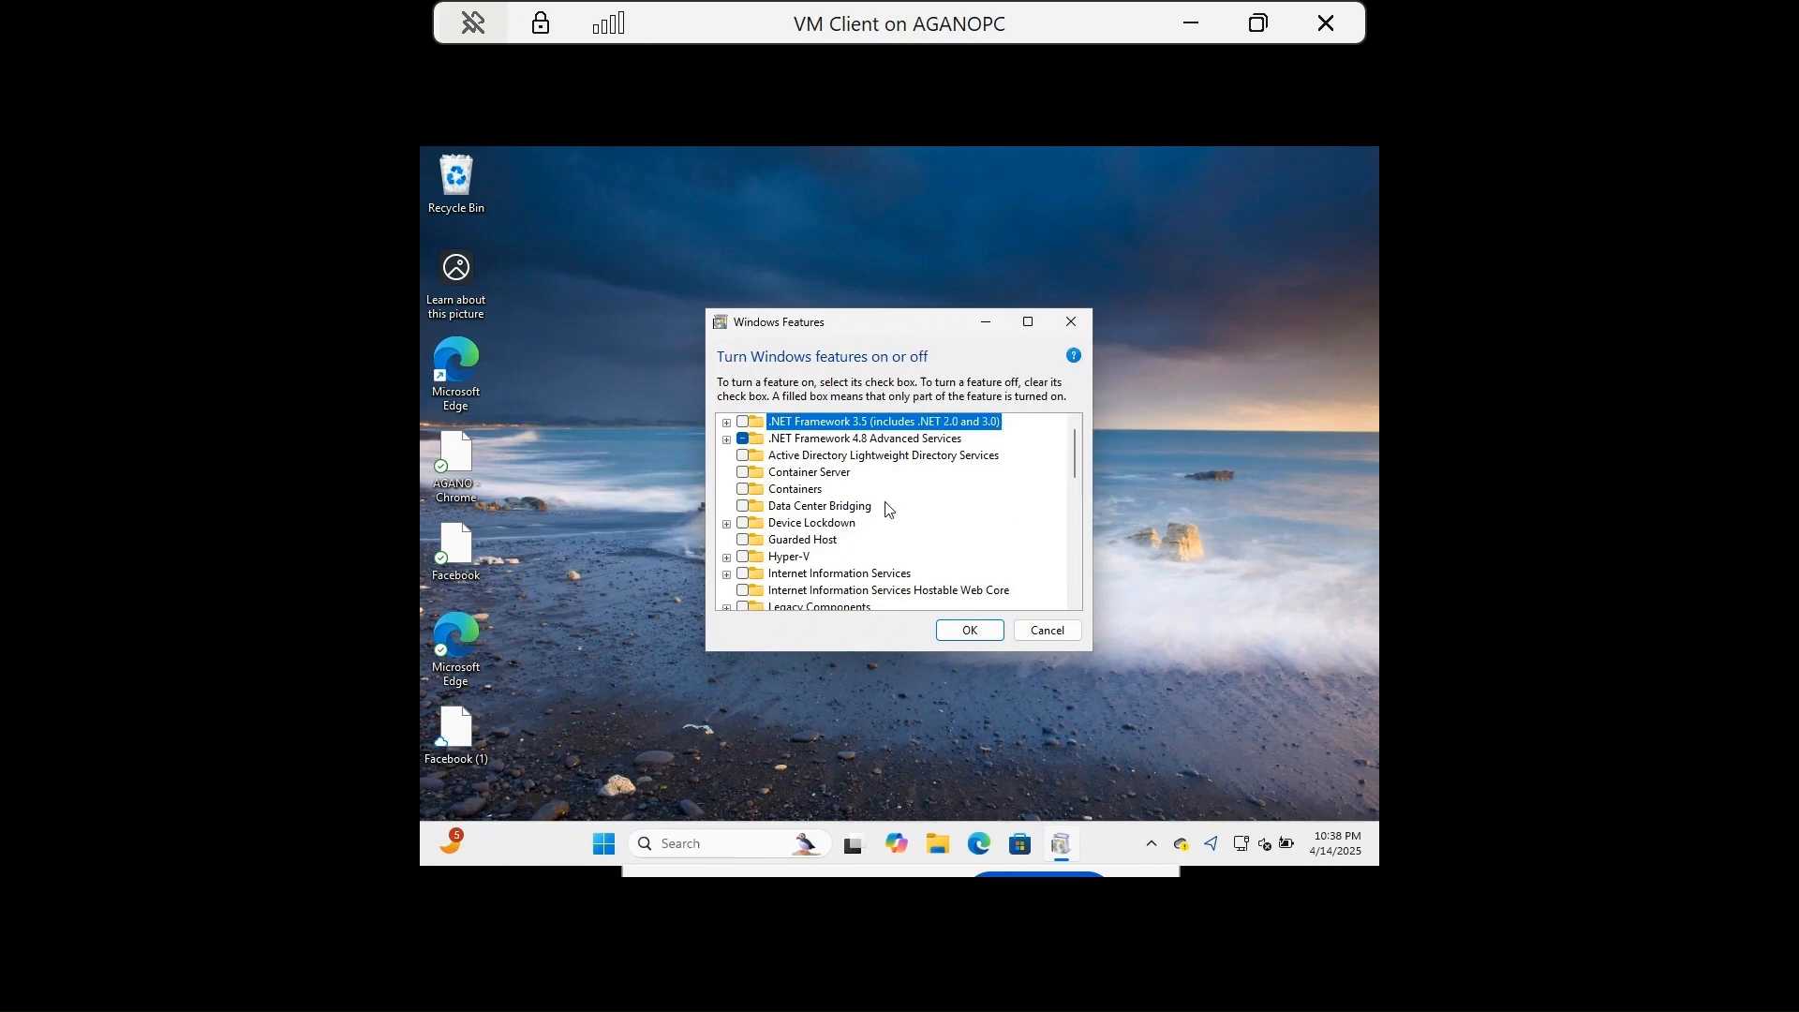
In the maximized Windows Features list, tick Hyper-V, Virtual Machine Platform and Windows Hypervisor Platform, then confirm with OK.
scroll(881, 536, "down", 1)
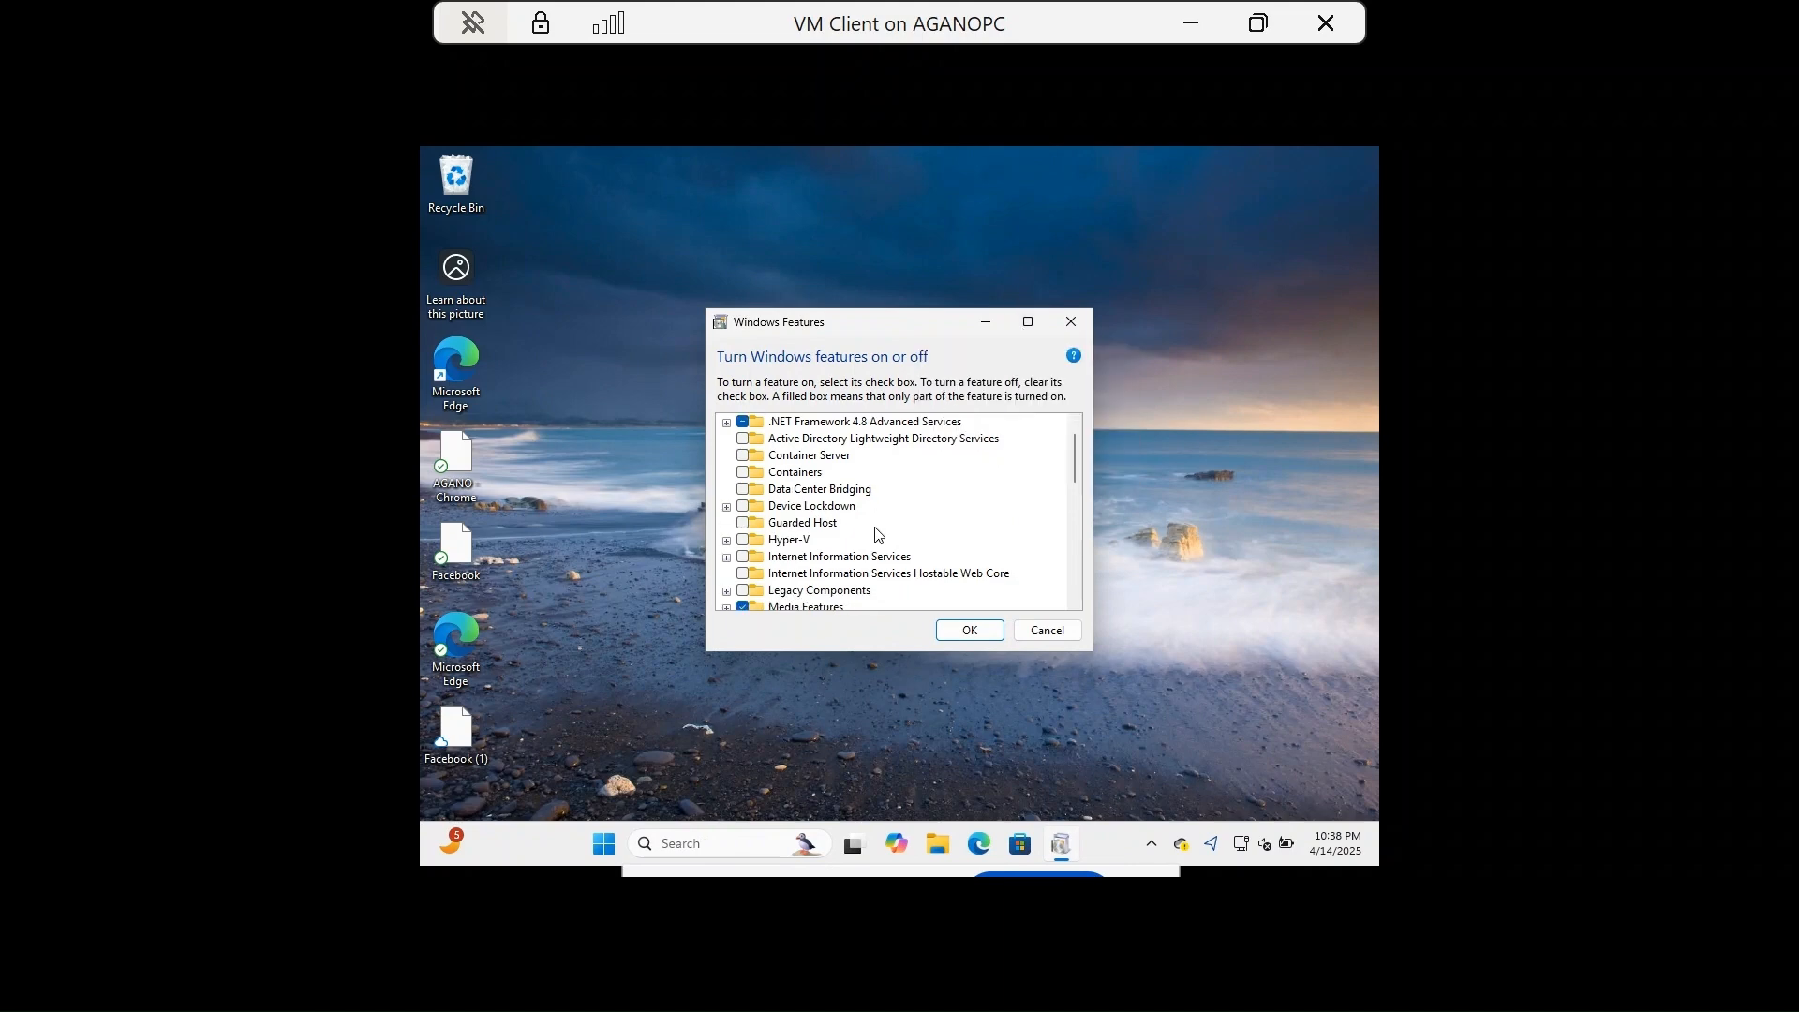
scroll(878, 535, "up", 1)
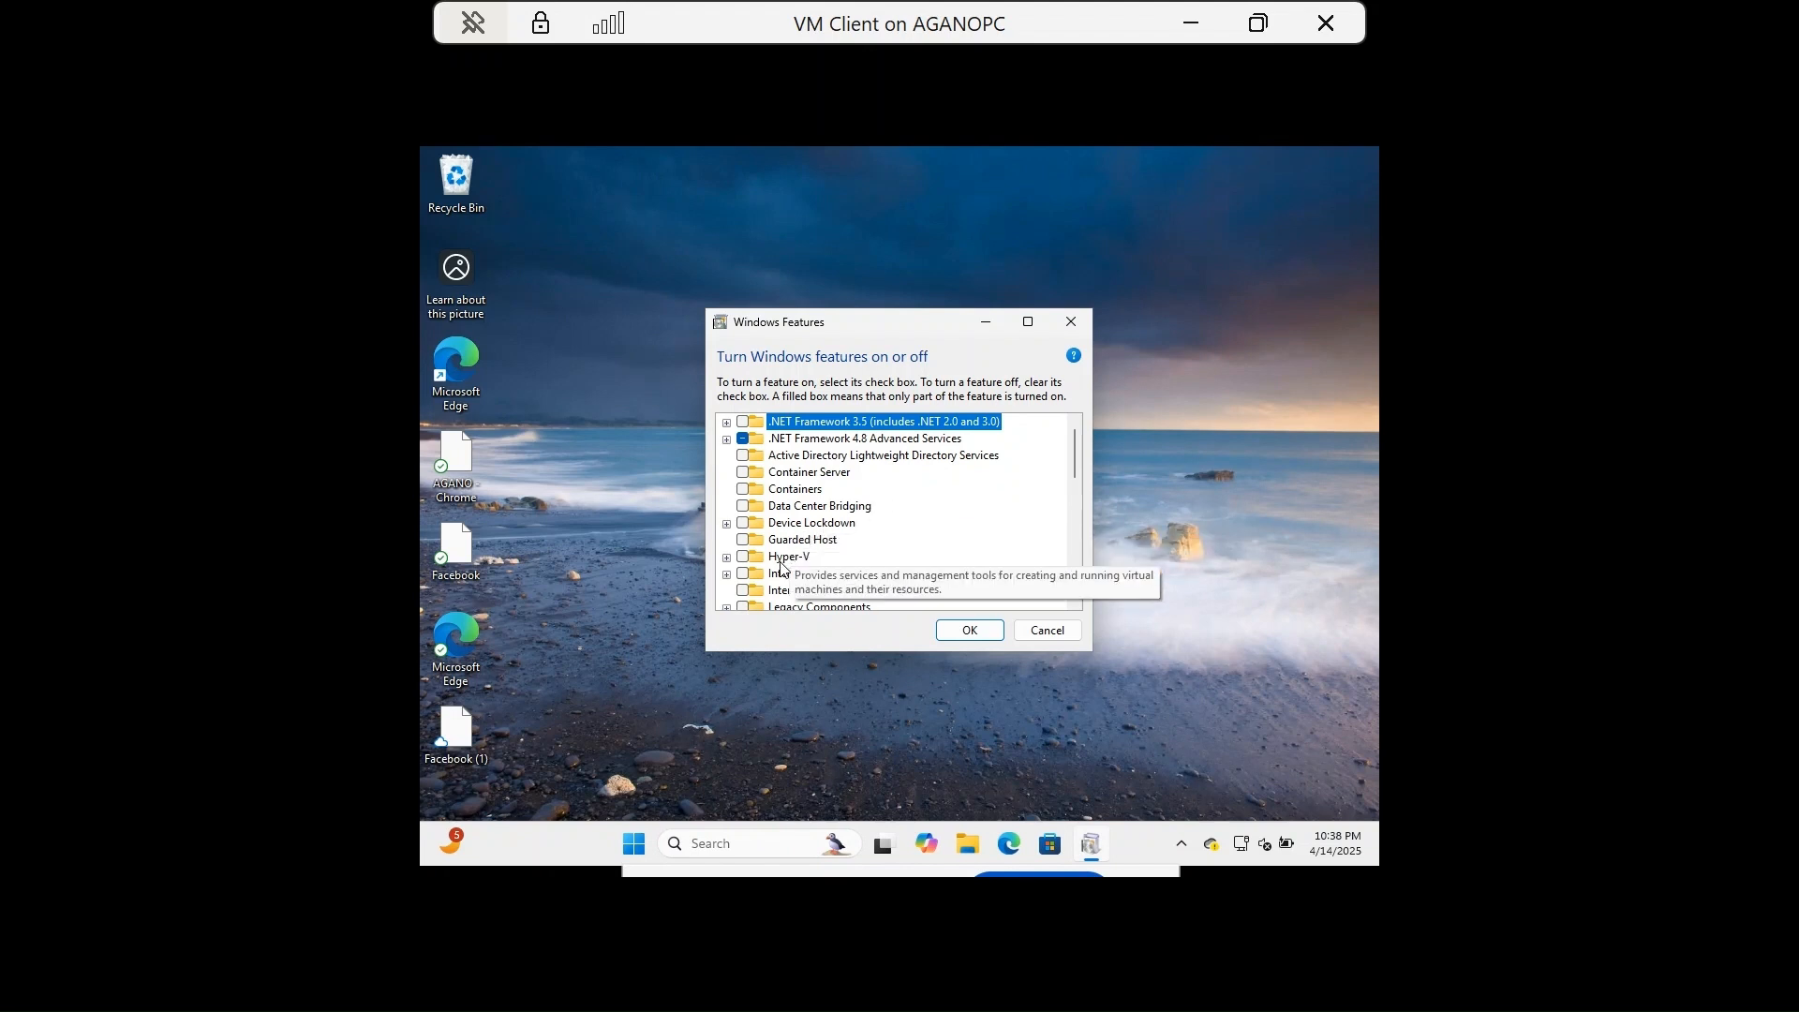
left_click(1029, 326)
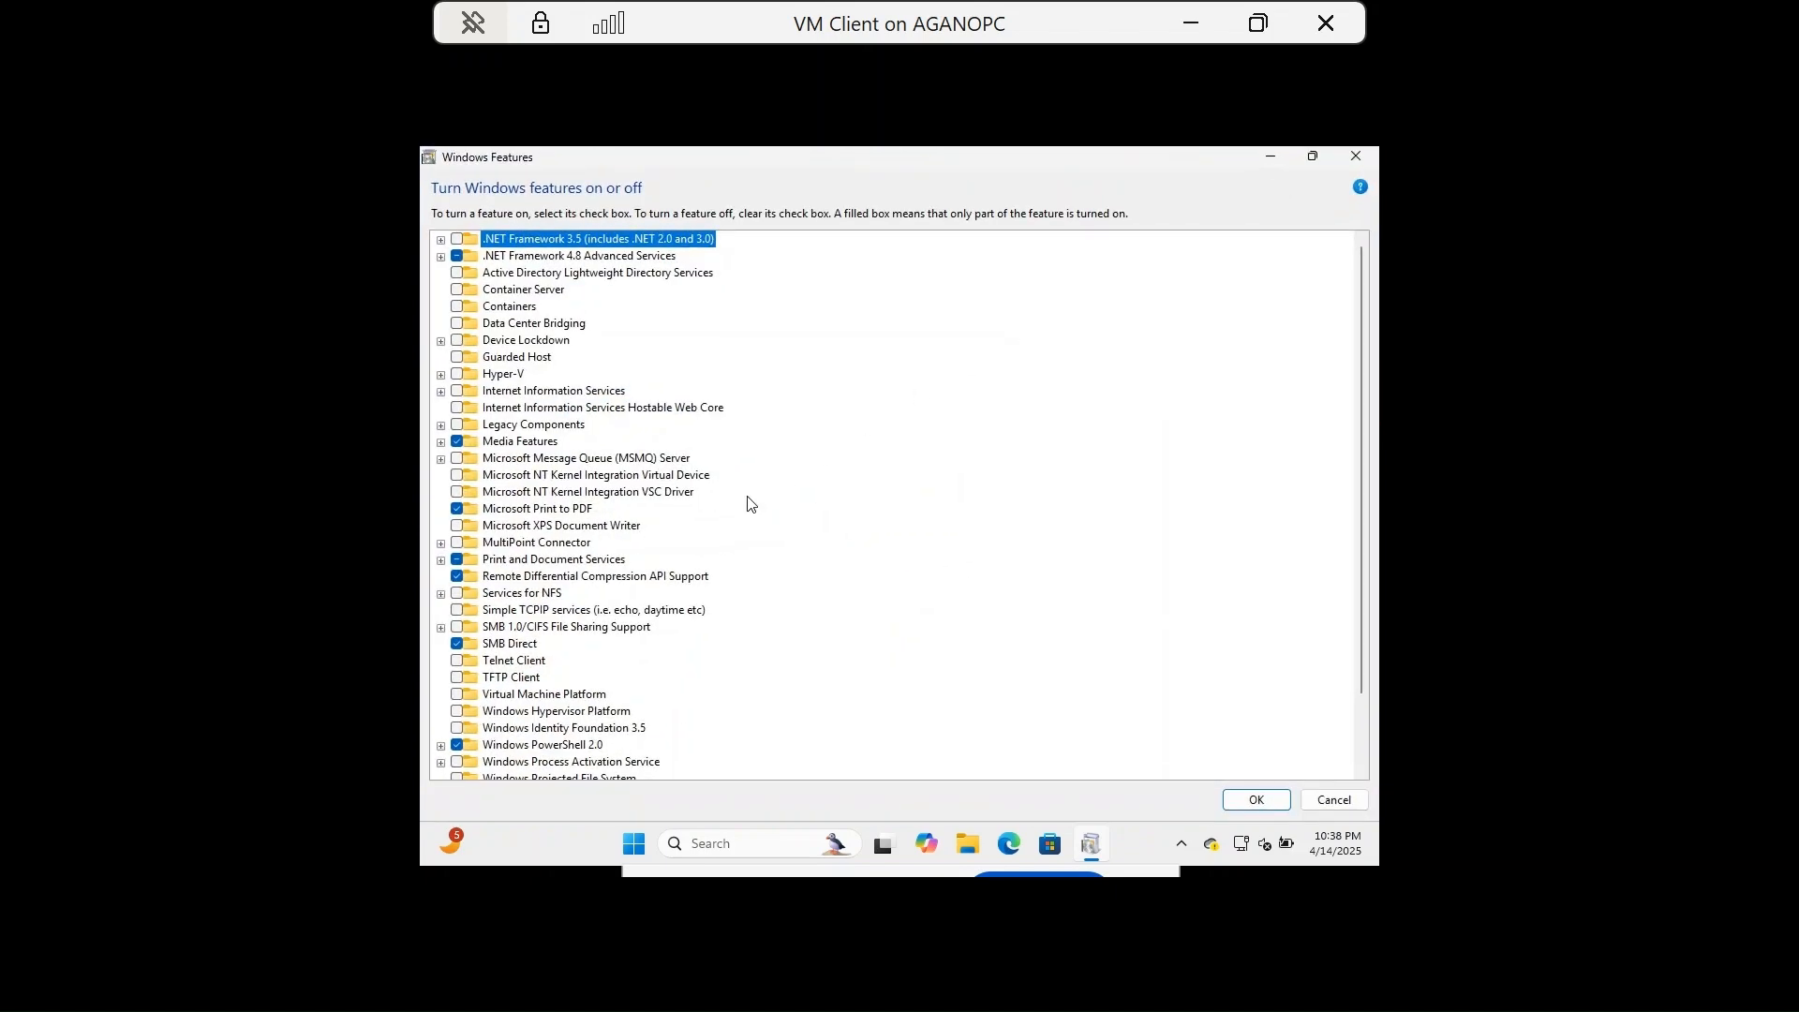
left_click(497, 309)
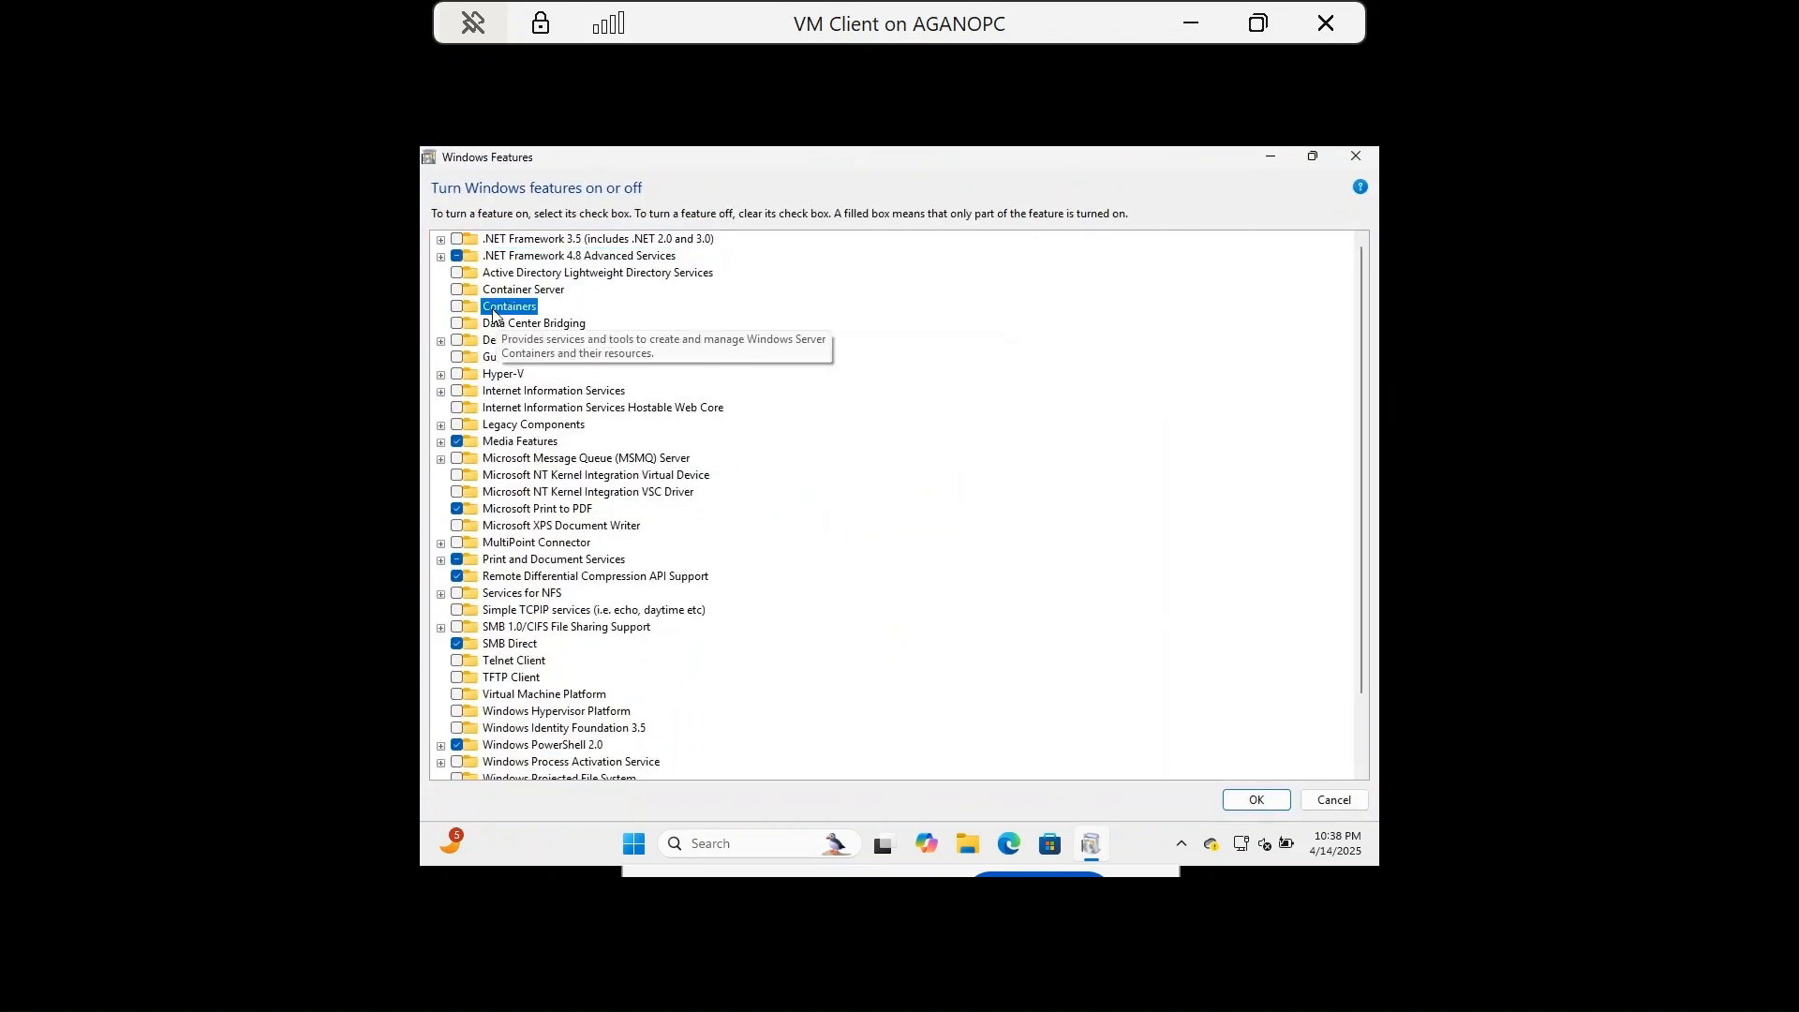
left_click(456, 376)
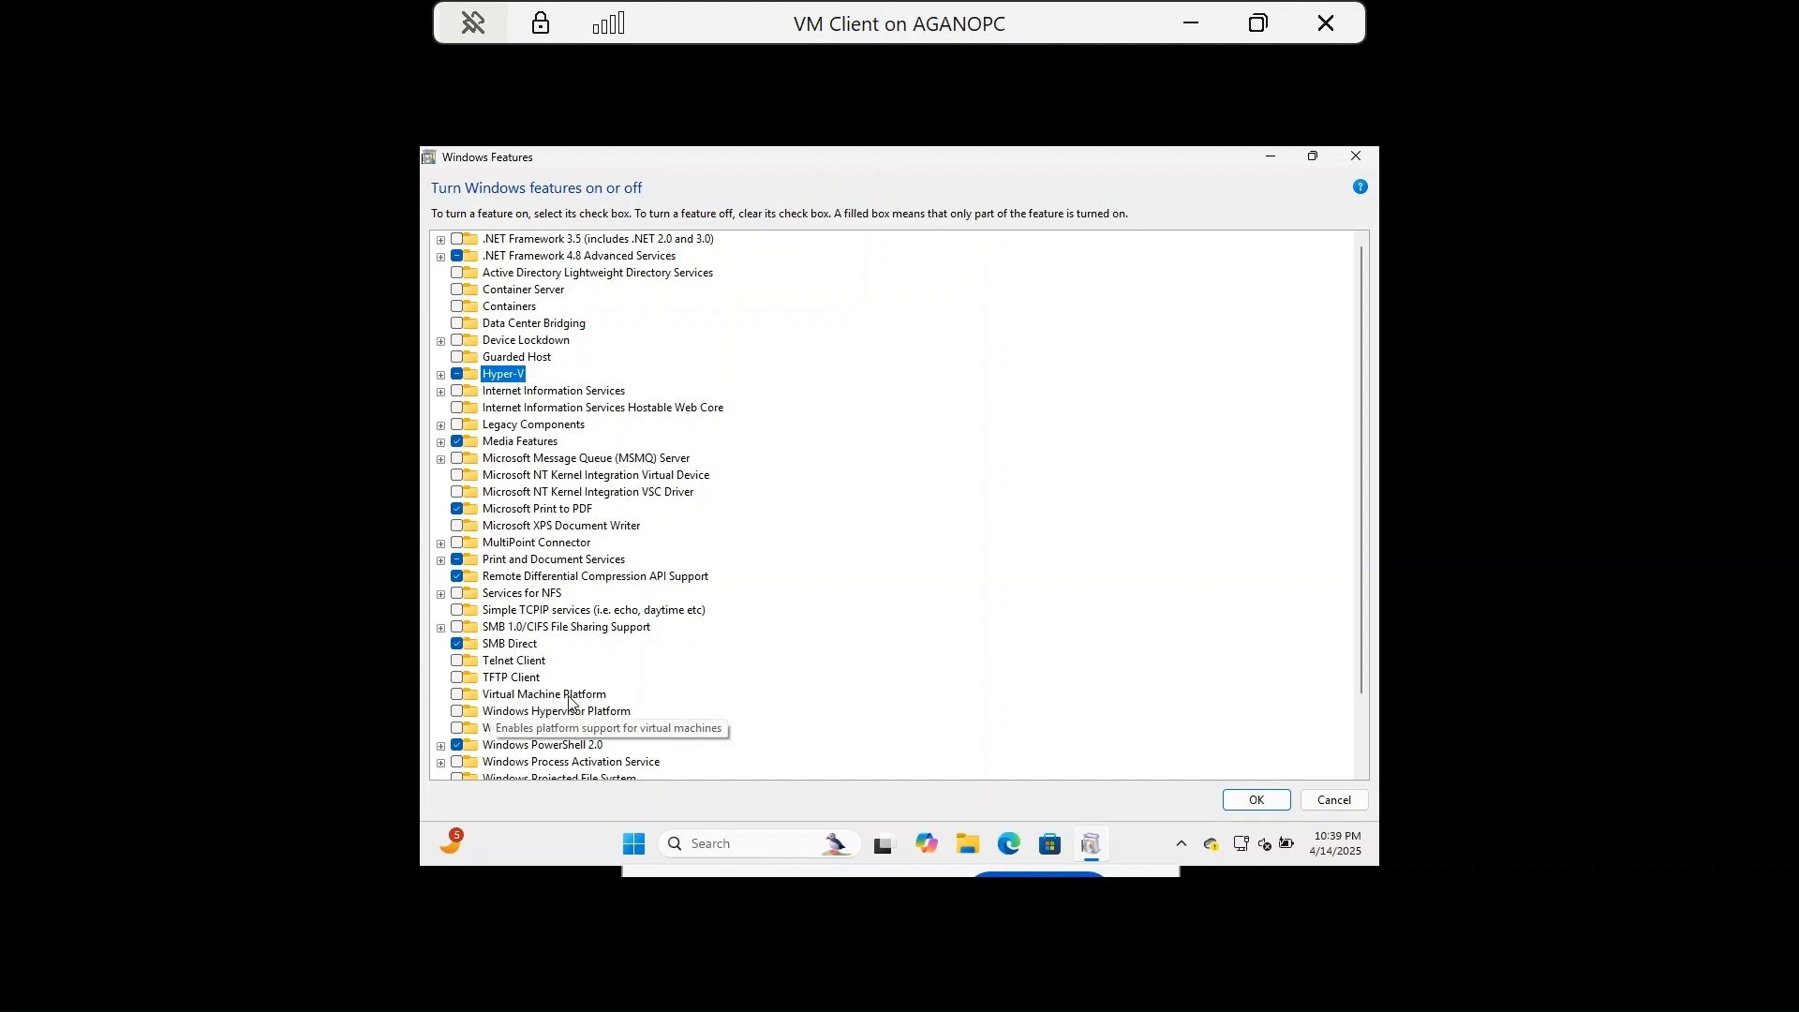
left_click(456, 695)
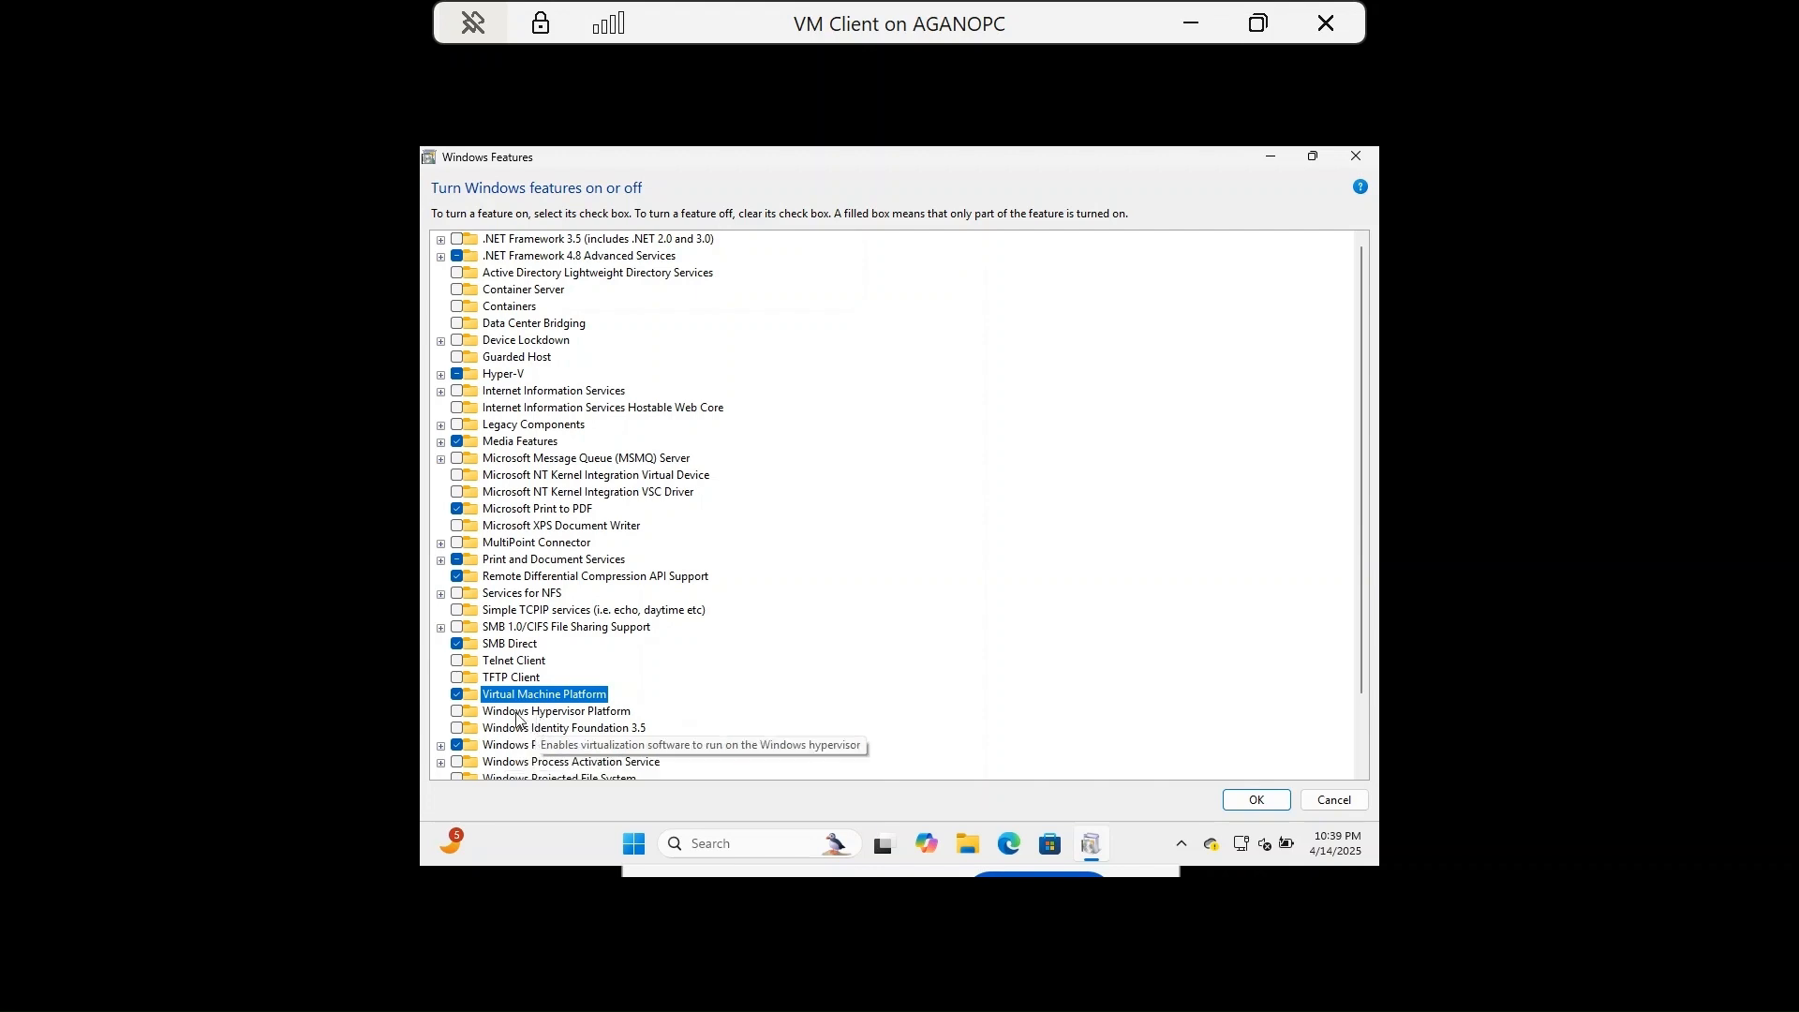
left_click(458, 714)
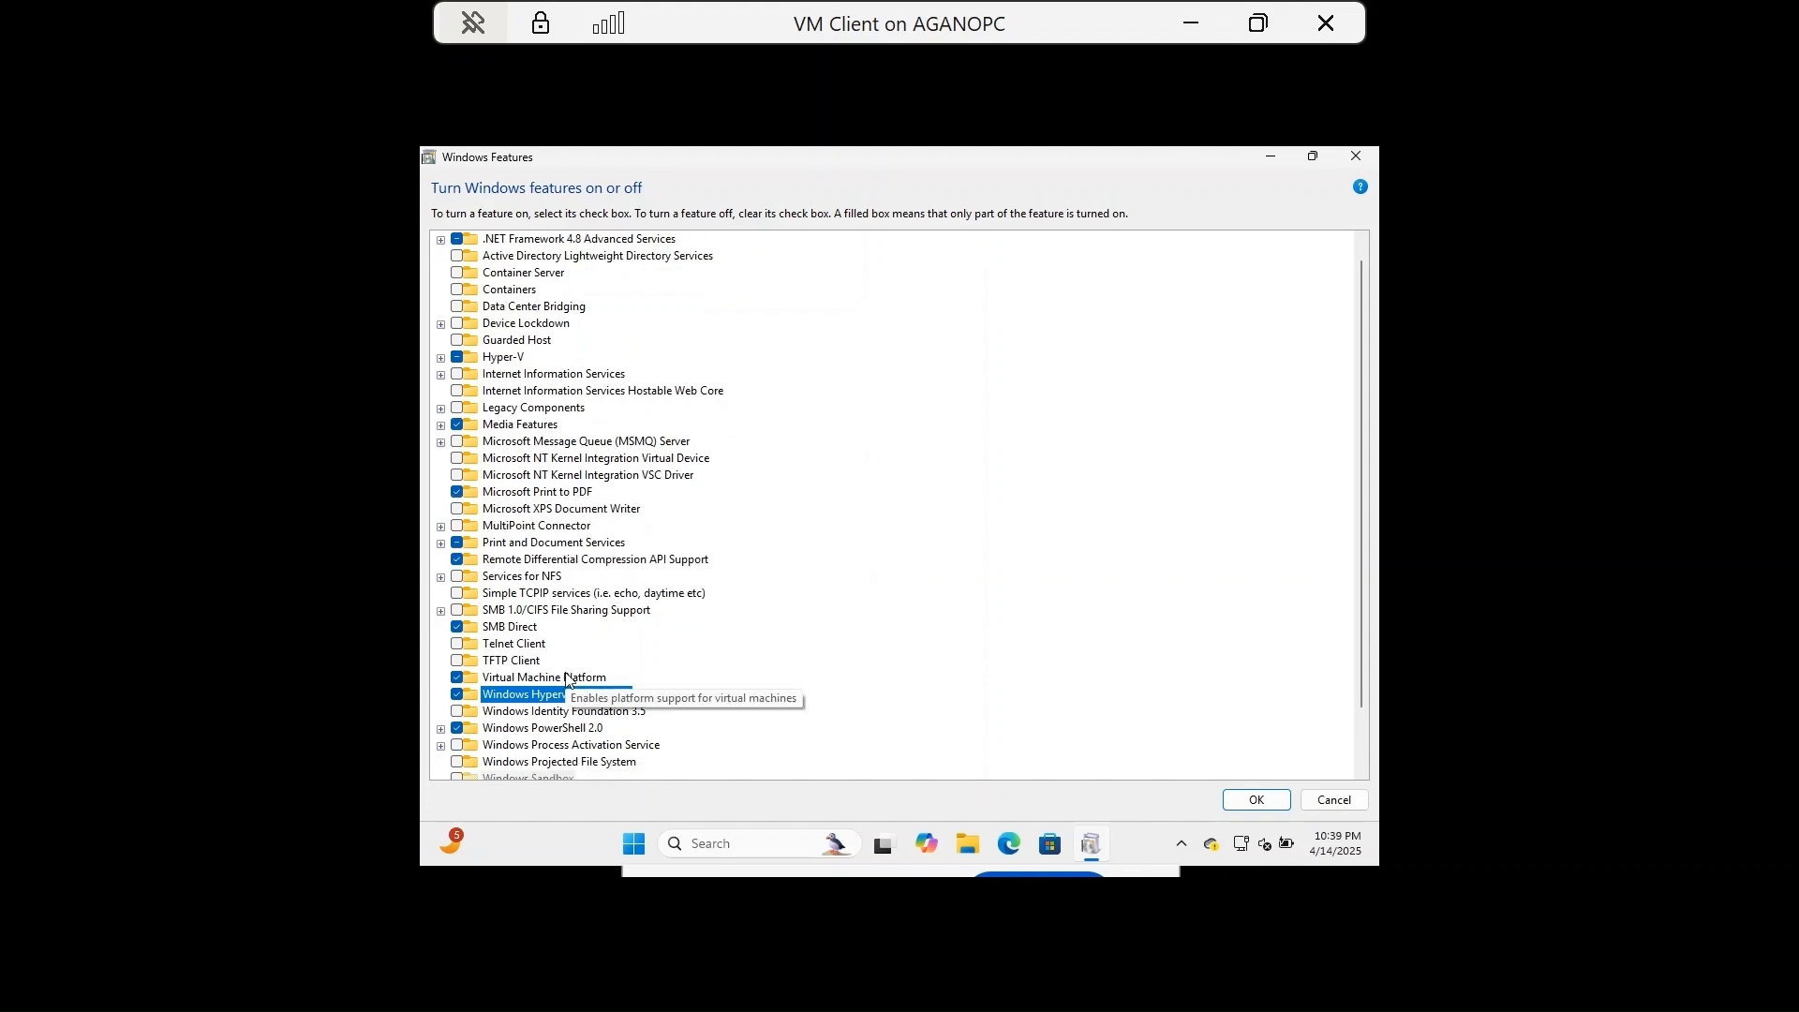
scroll(565, 693, "down", 1)
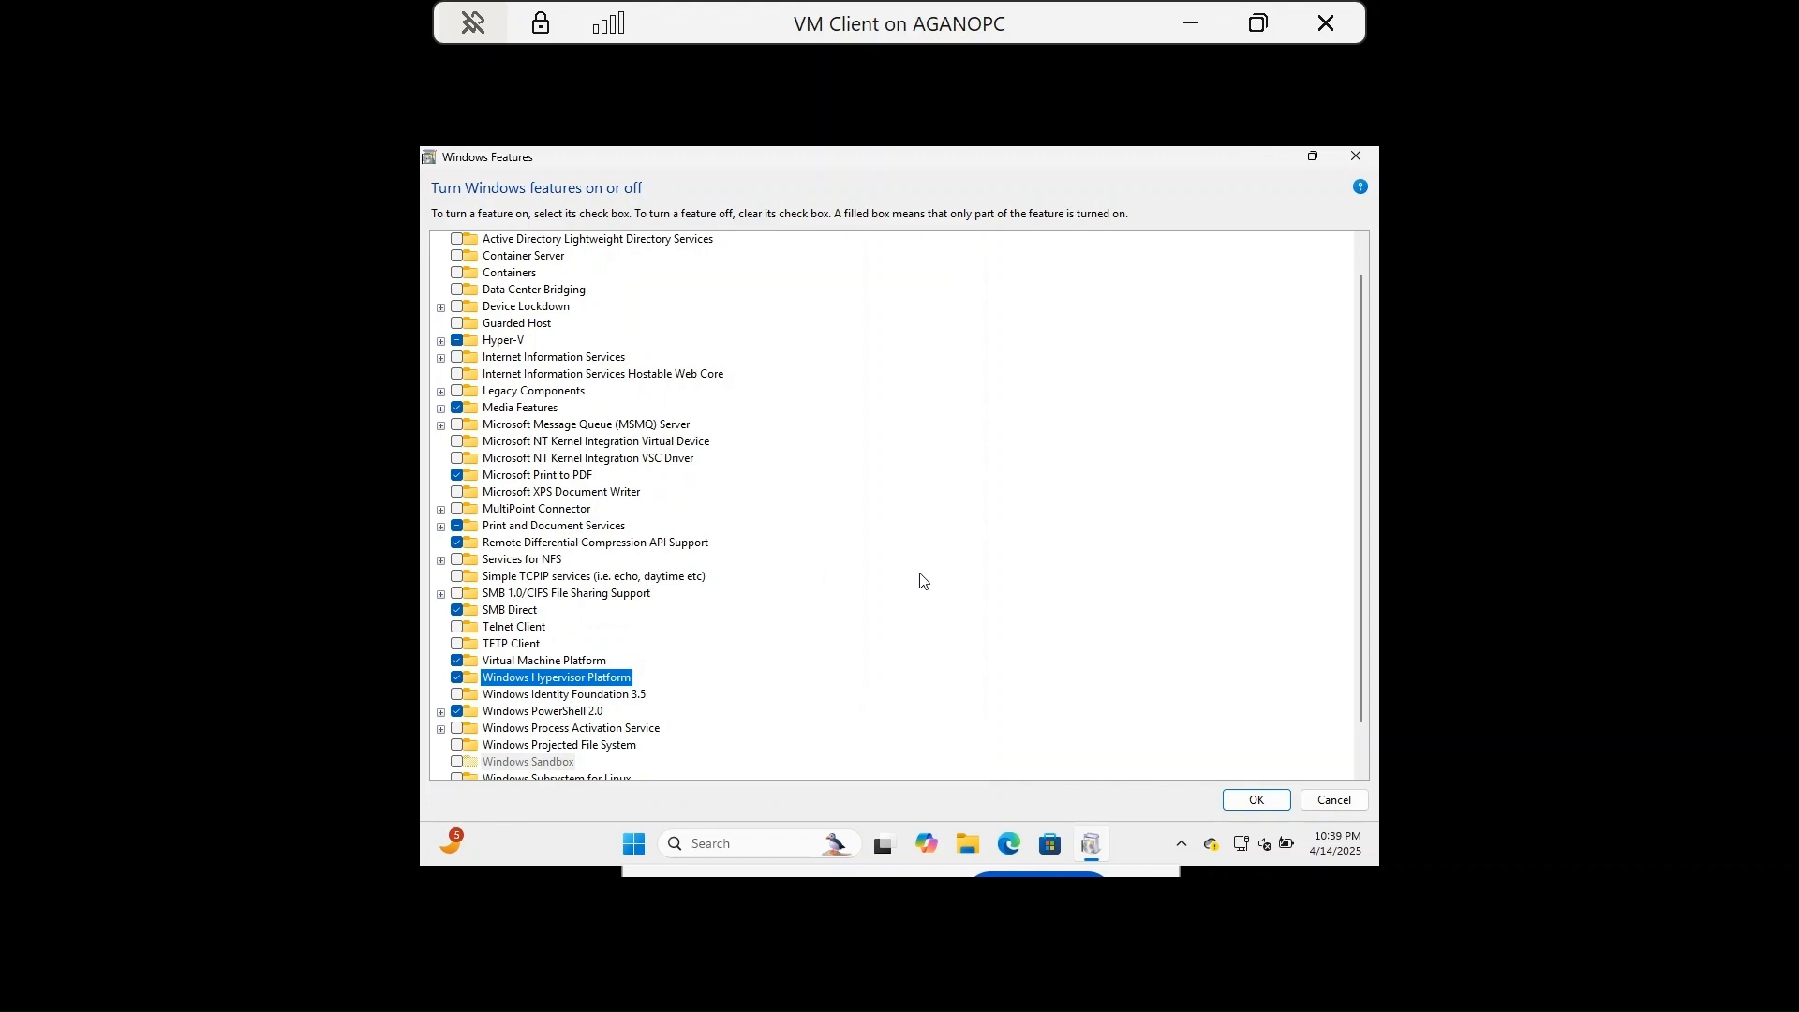
scroll(920, 581, "down", 1)
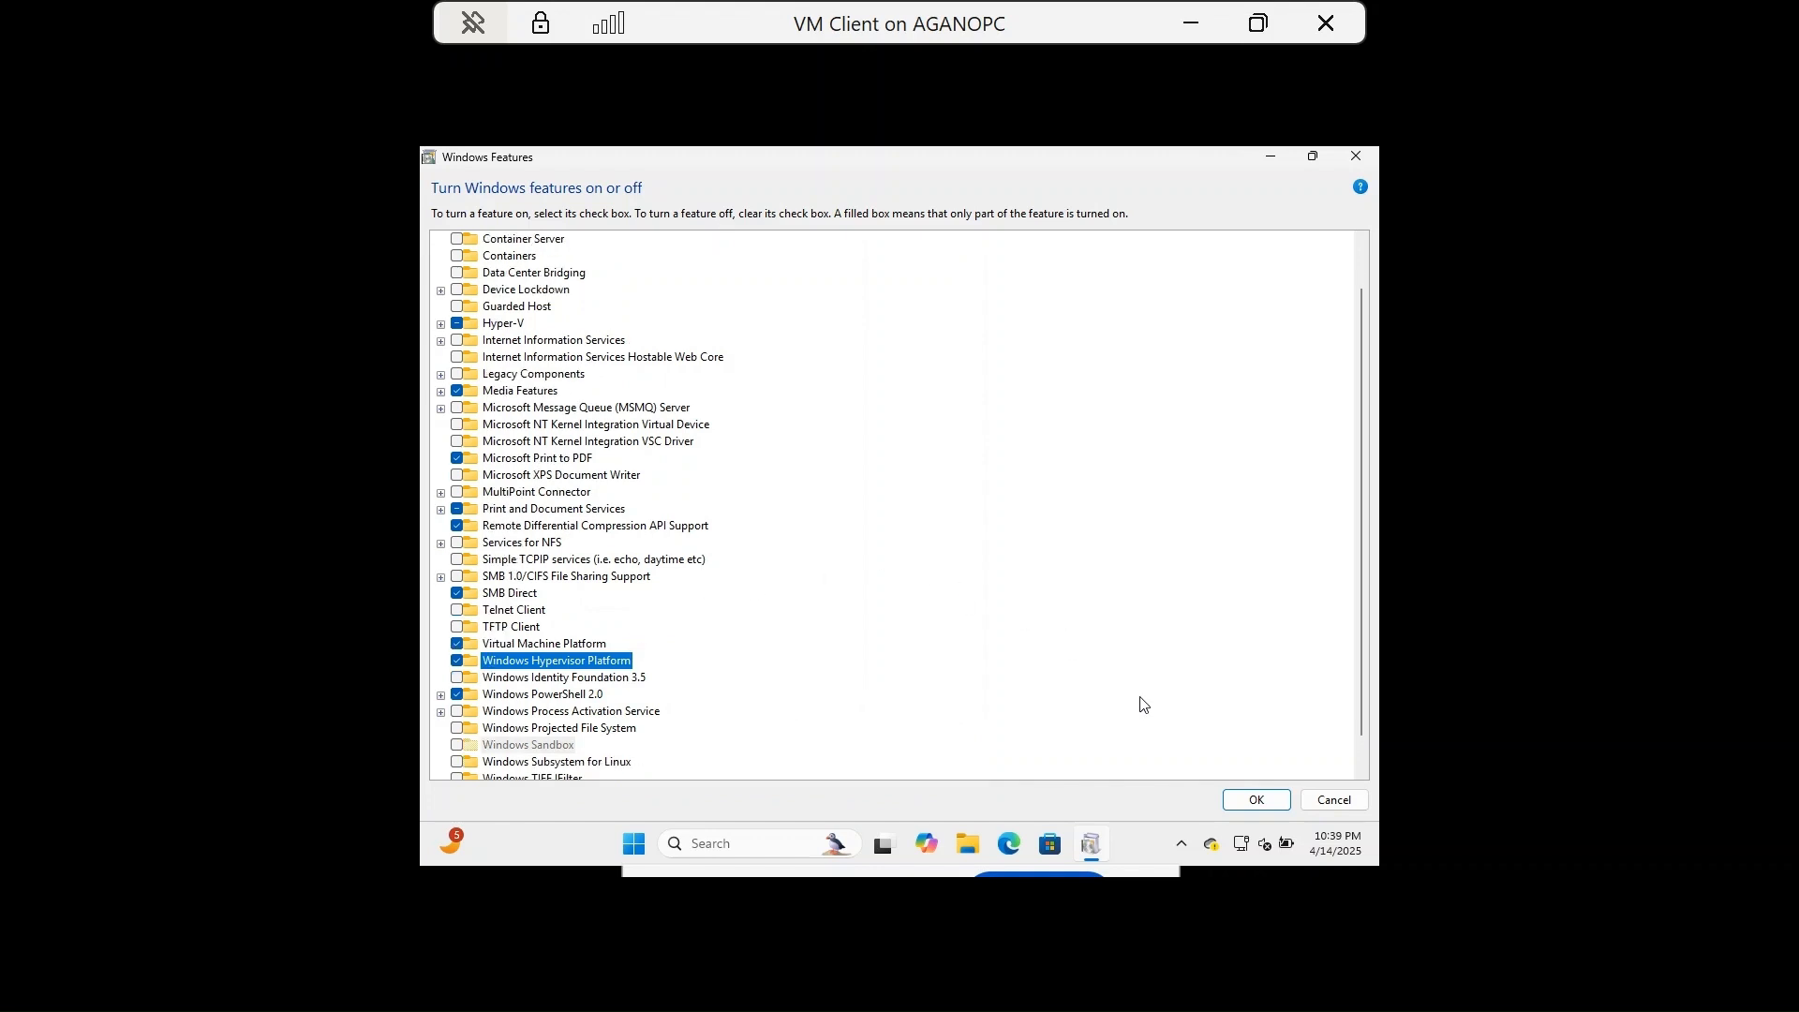
left_click(1254, 802)
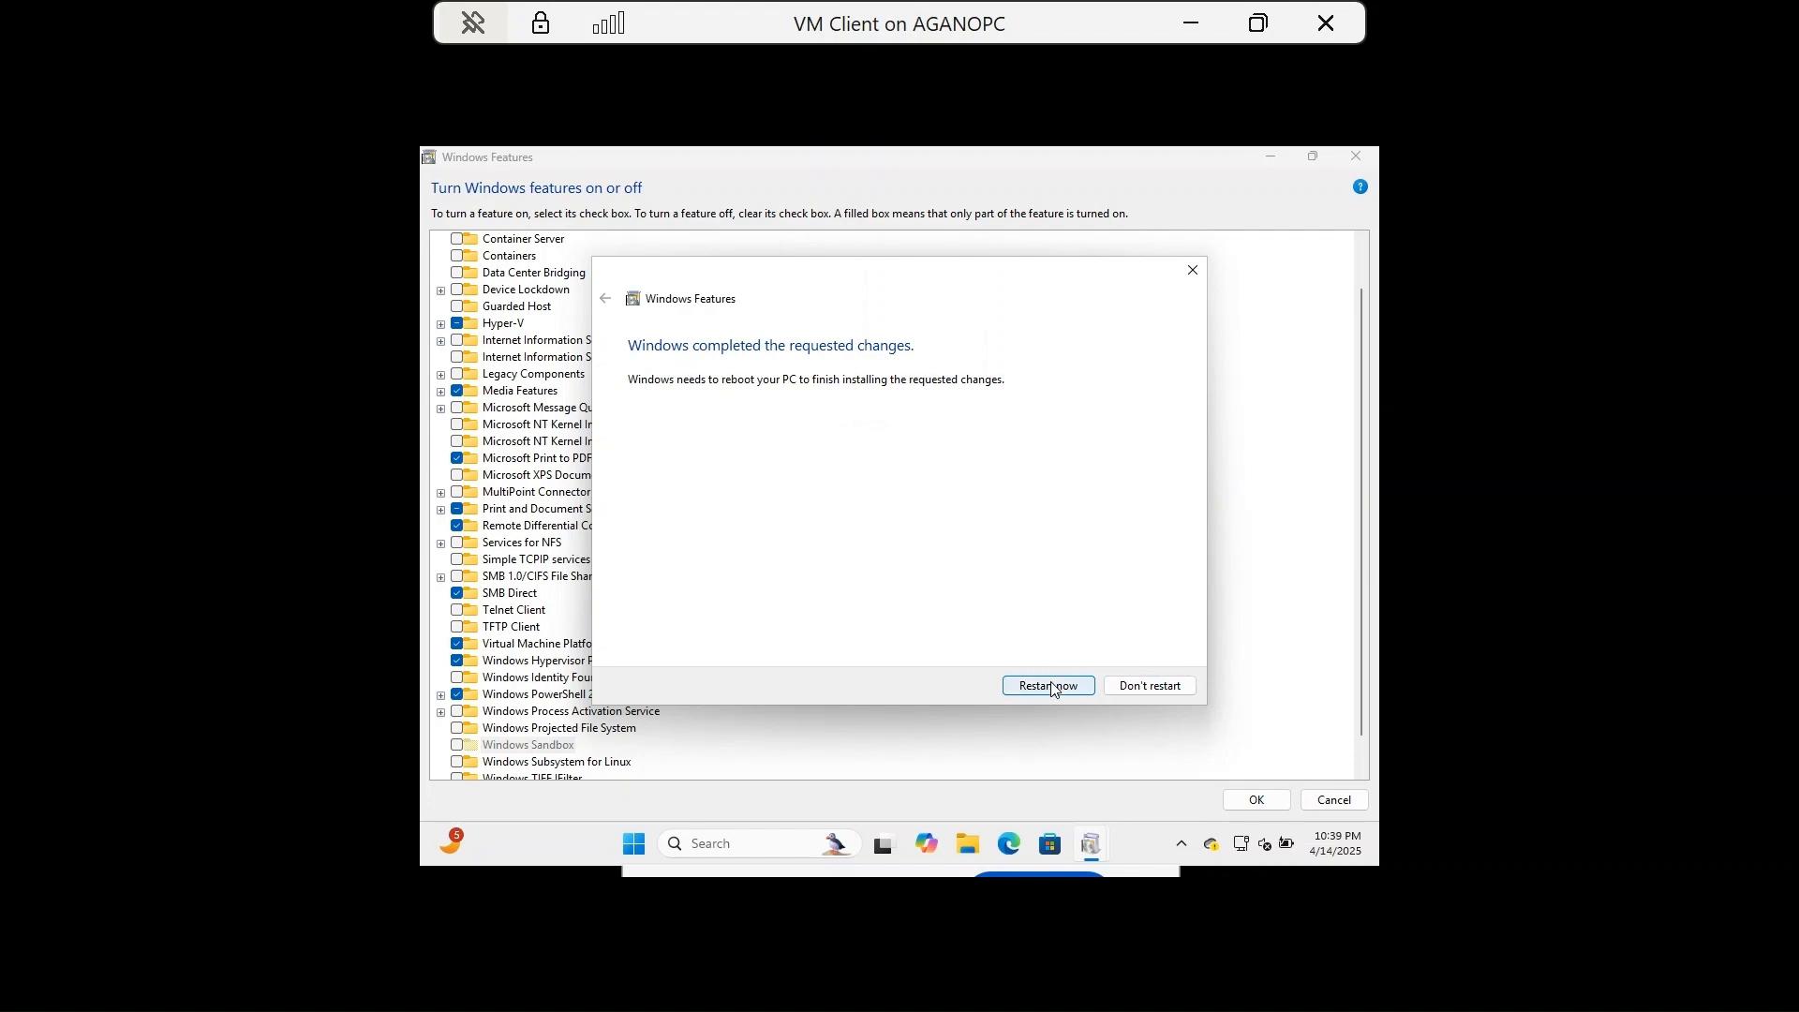
Choose Restart now so the VM reboots and installs the enabled features.
left_click(1054, 689)
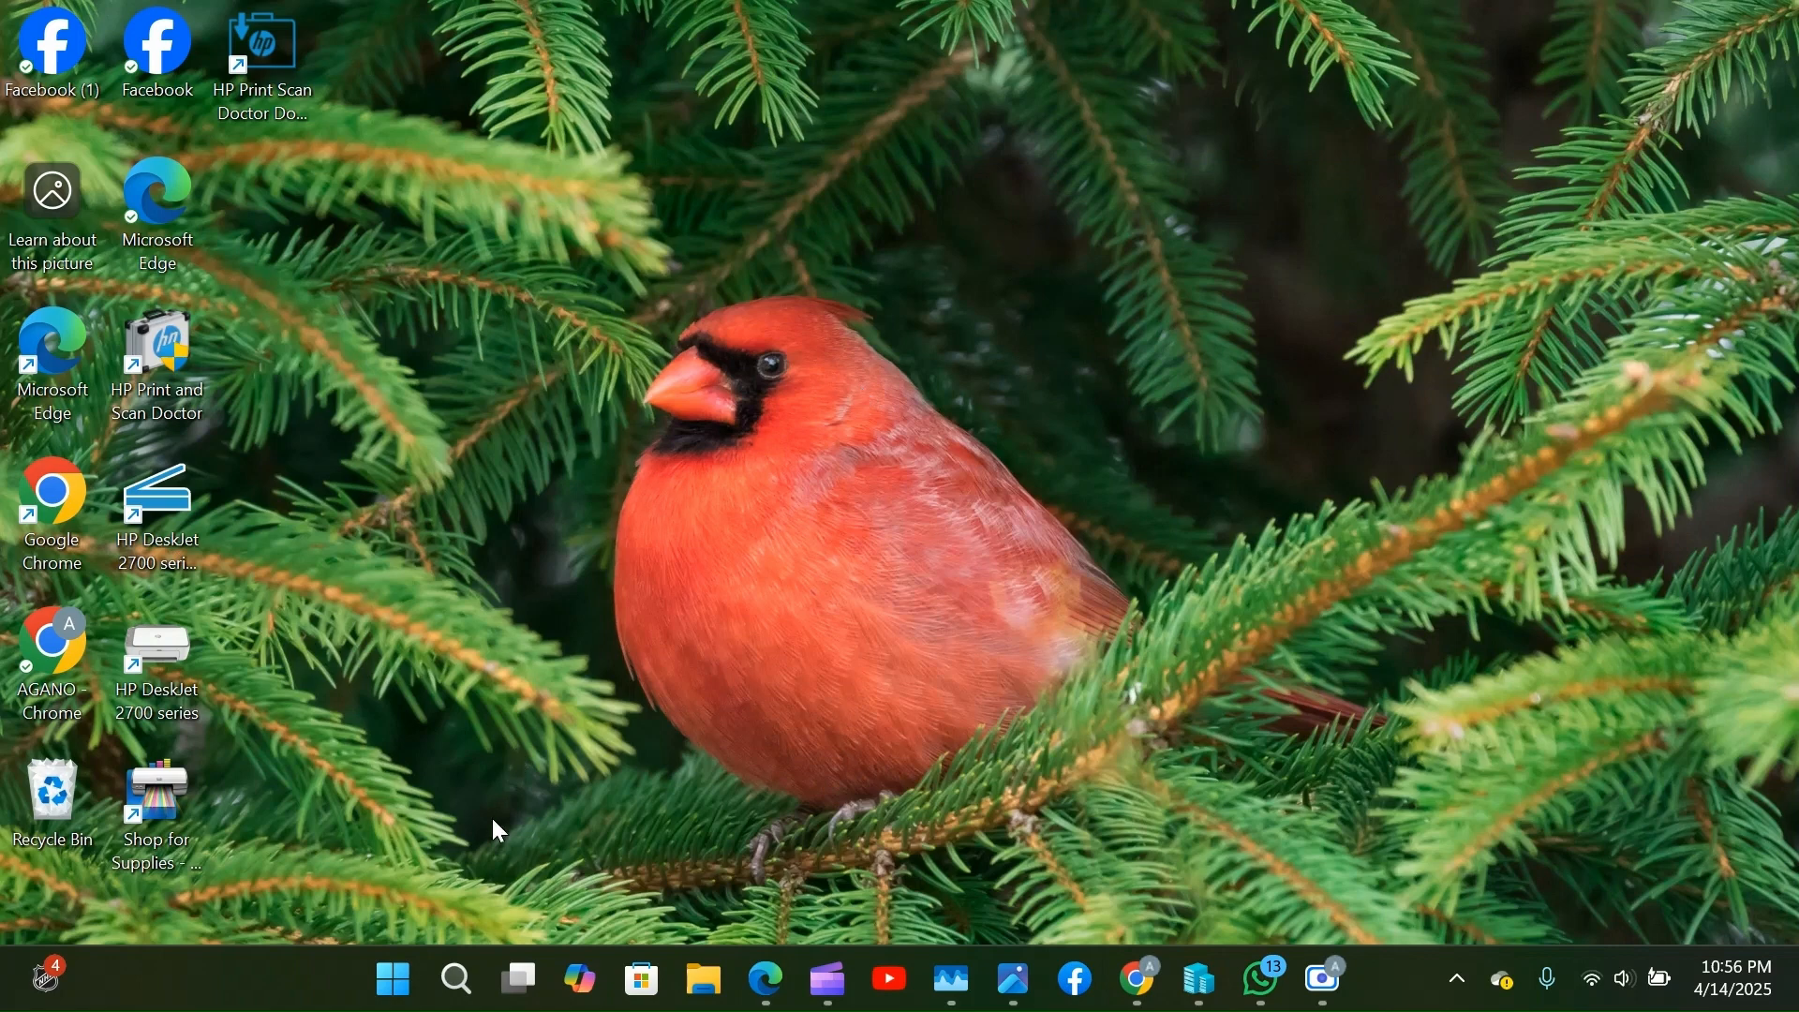
Search 'hy' from the taskbar and launch Hyper-V Manager from Best match.
left_click(458, 981)
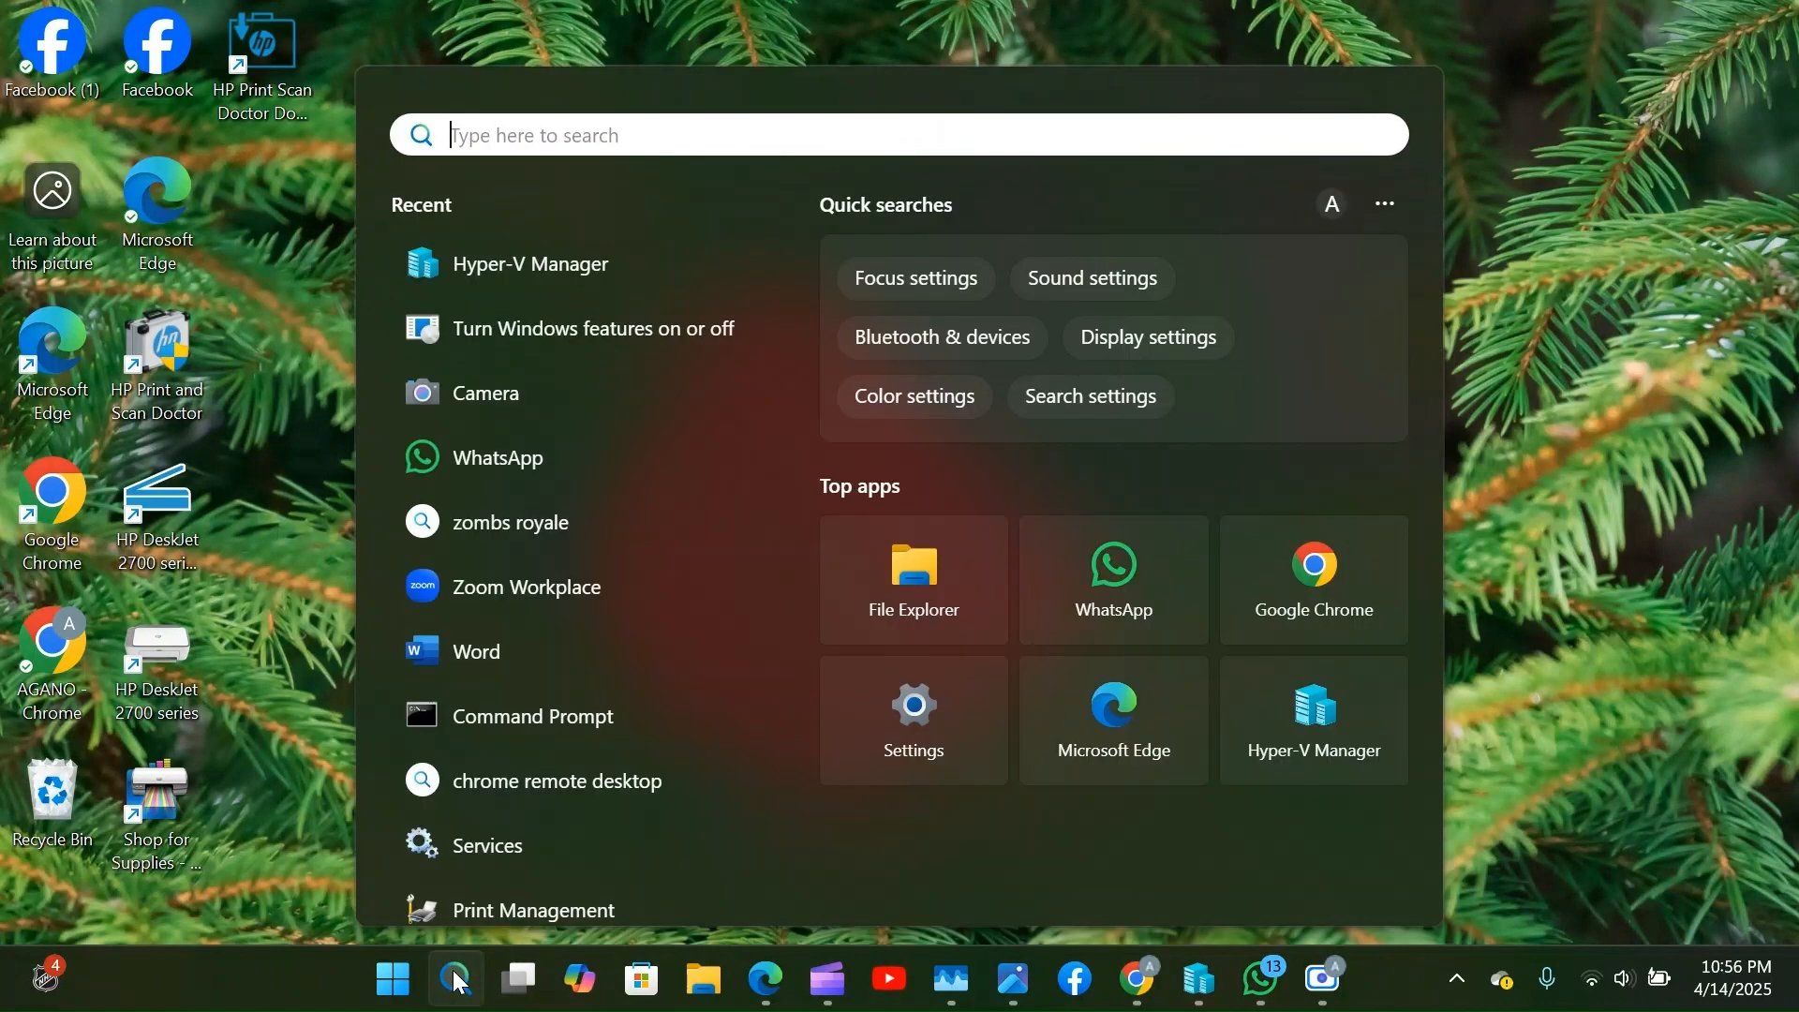
type("hy")
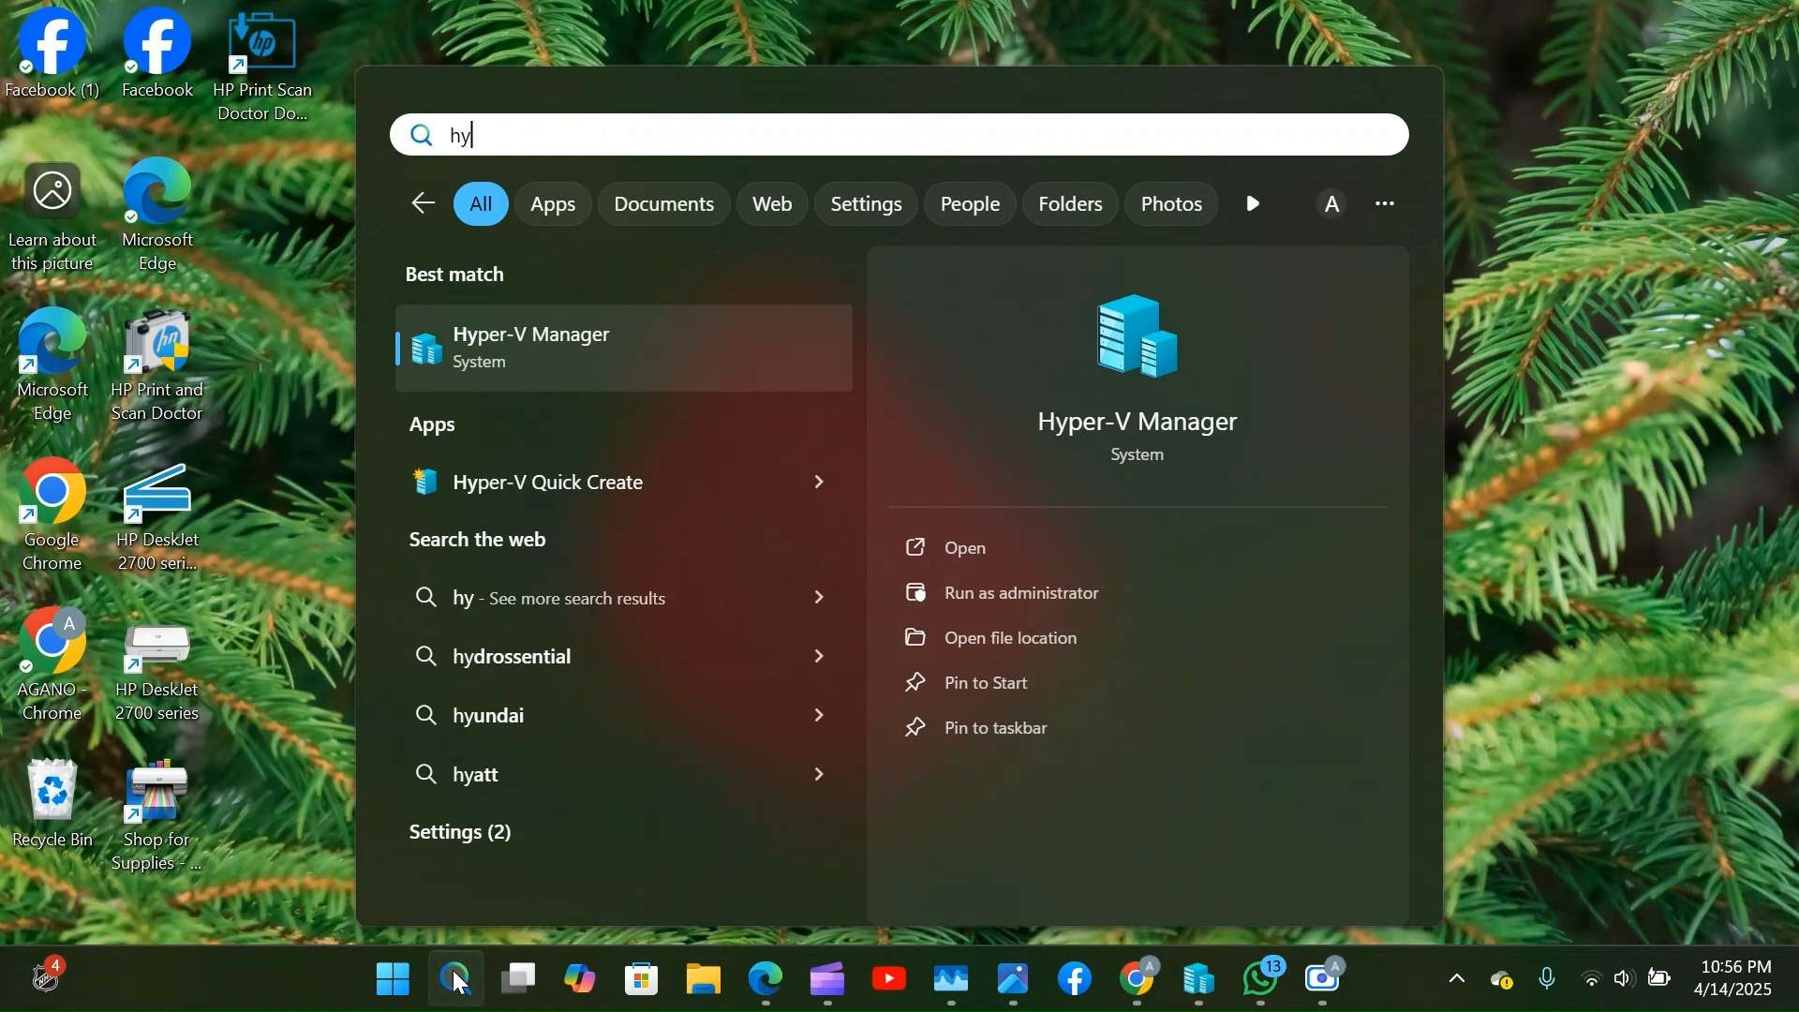
left_click(604, 346)
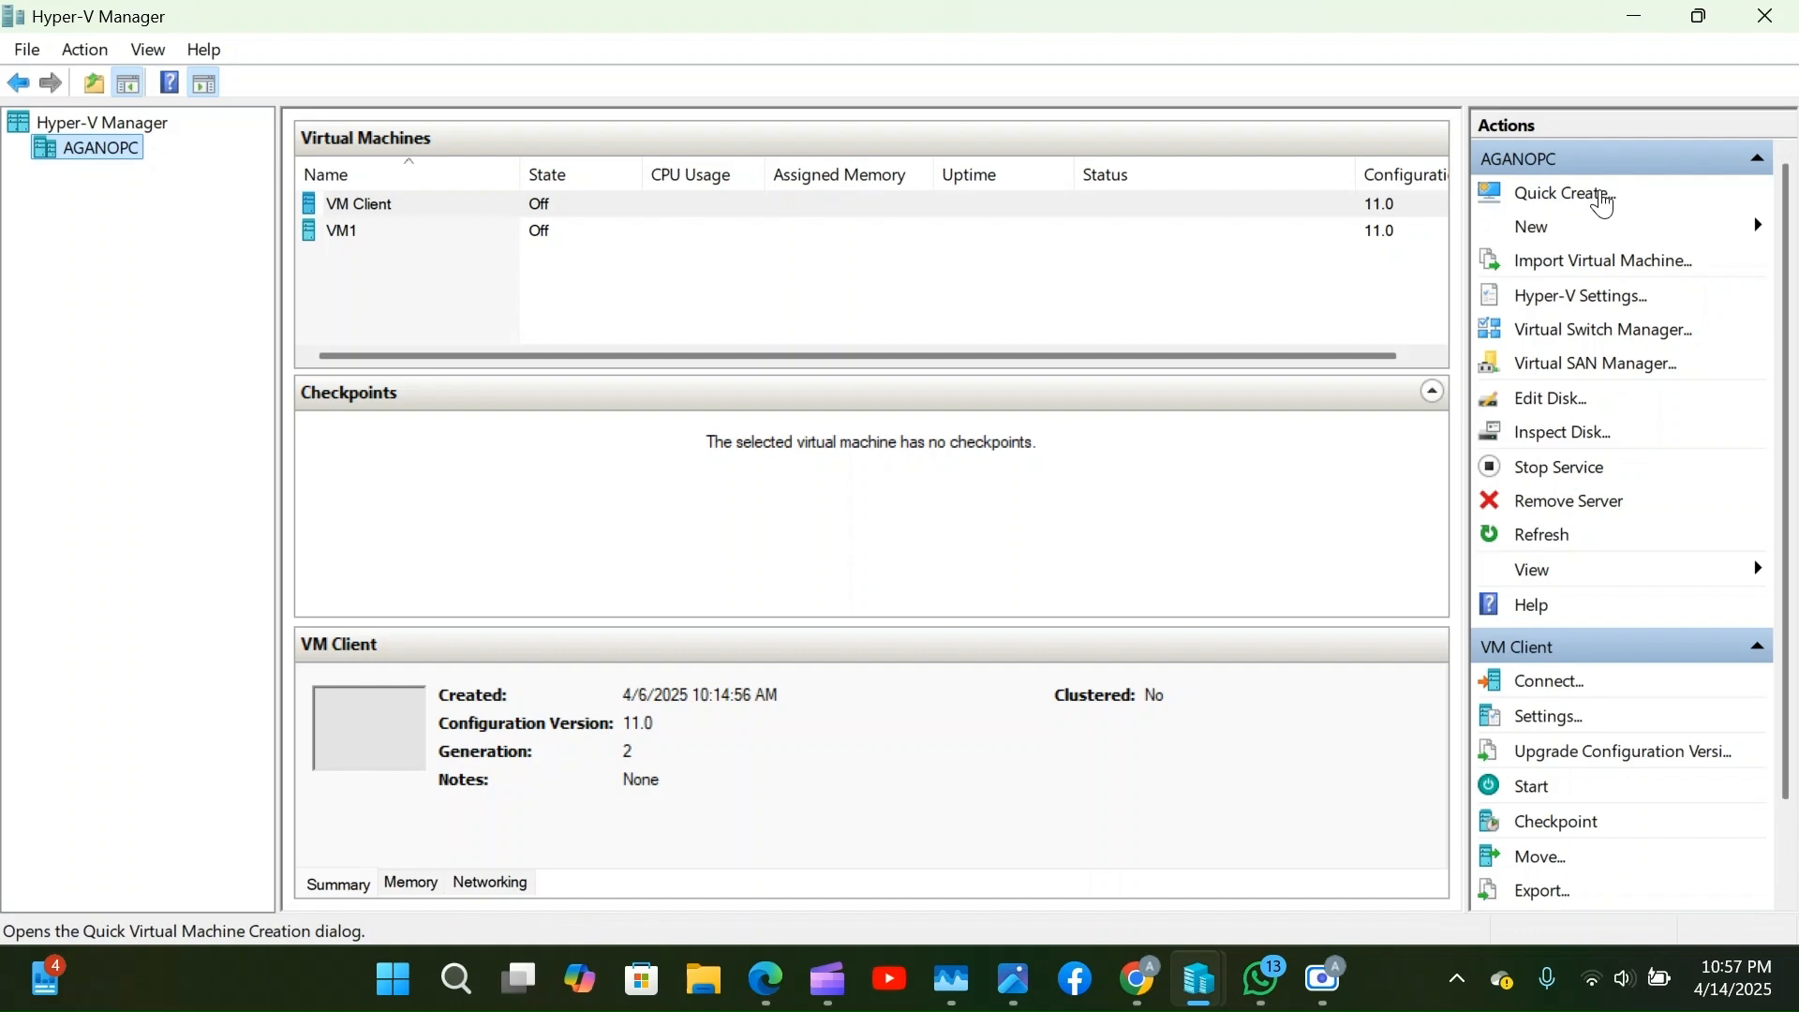
left_click(1583, 199)
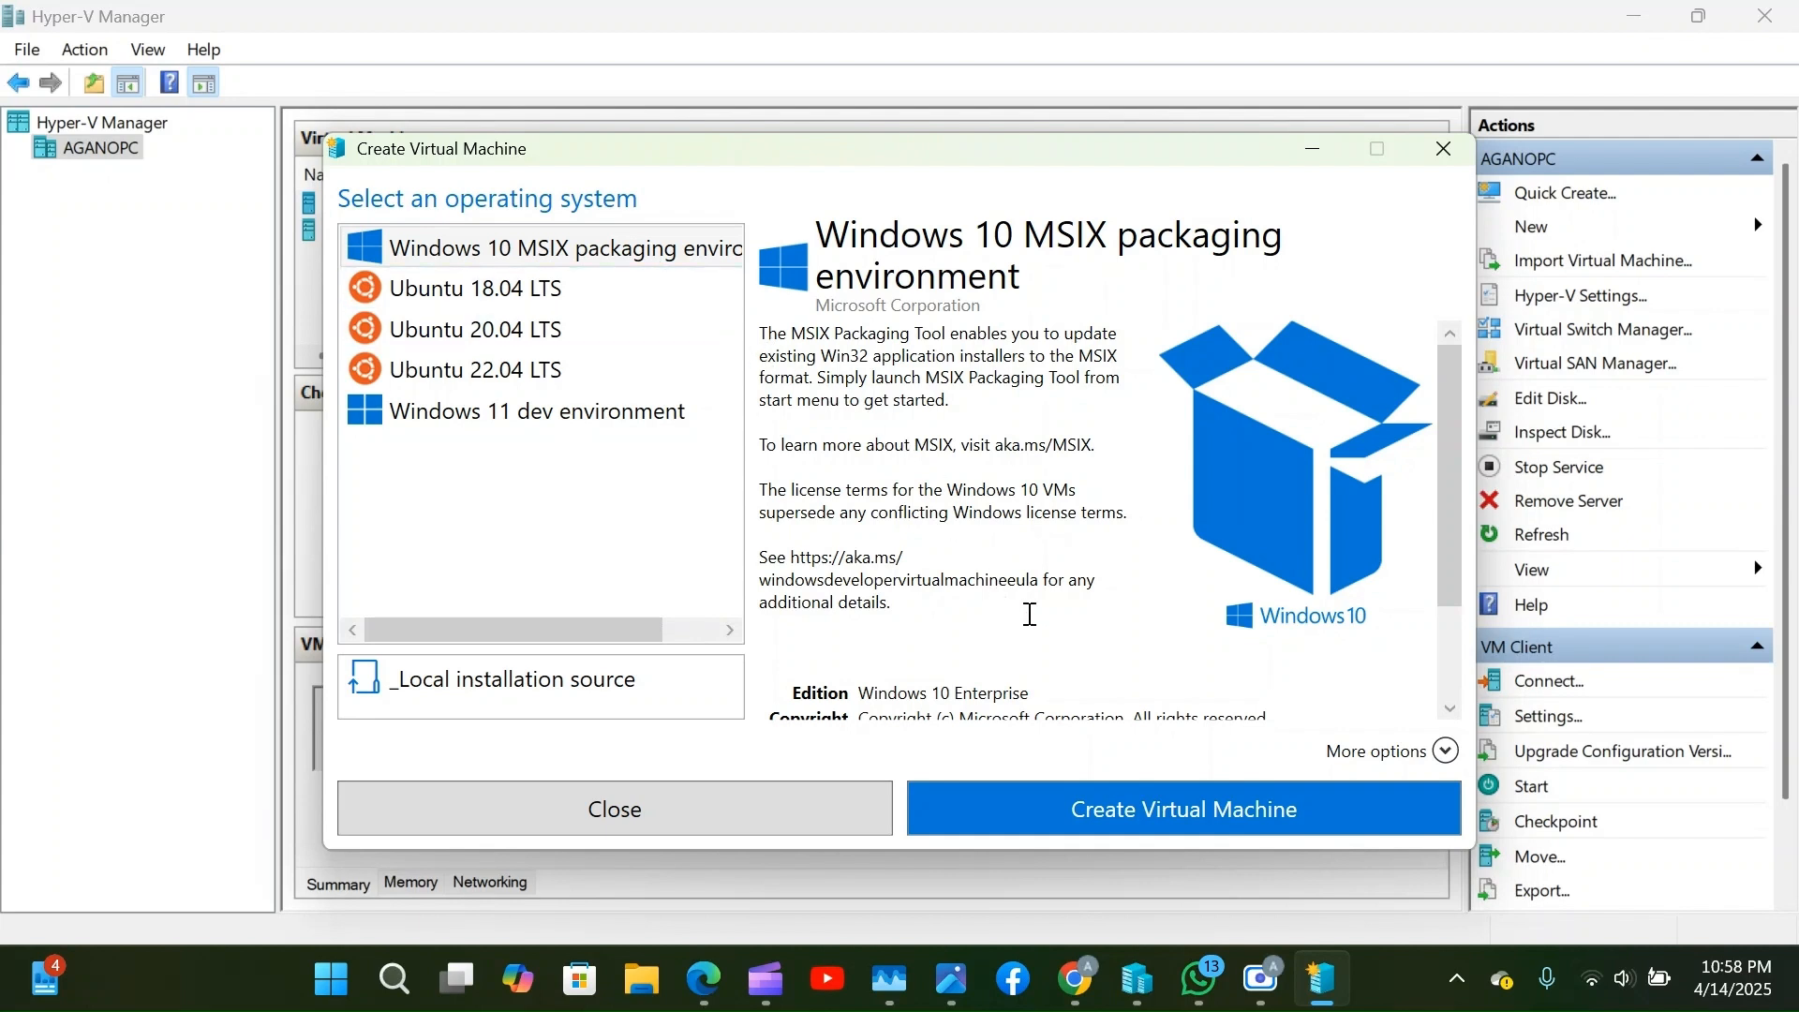
left_click(1143, 818)
scroll(1026, 577, "down", 3)
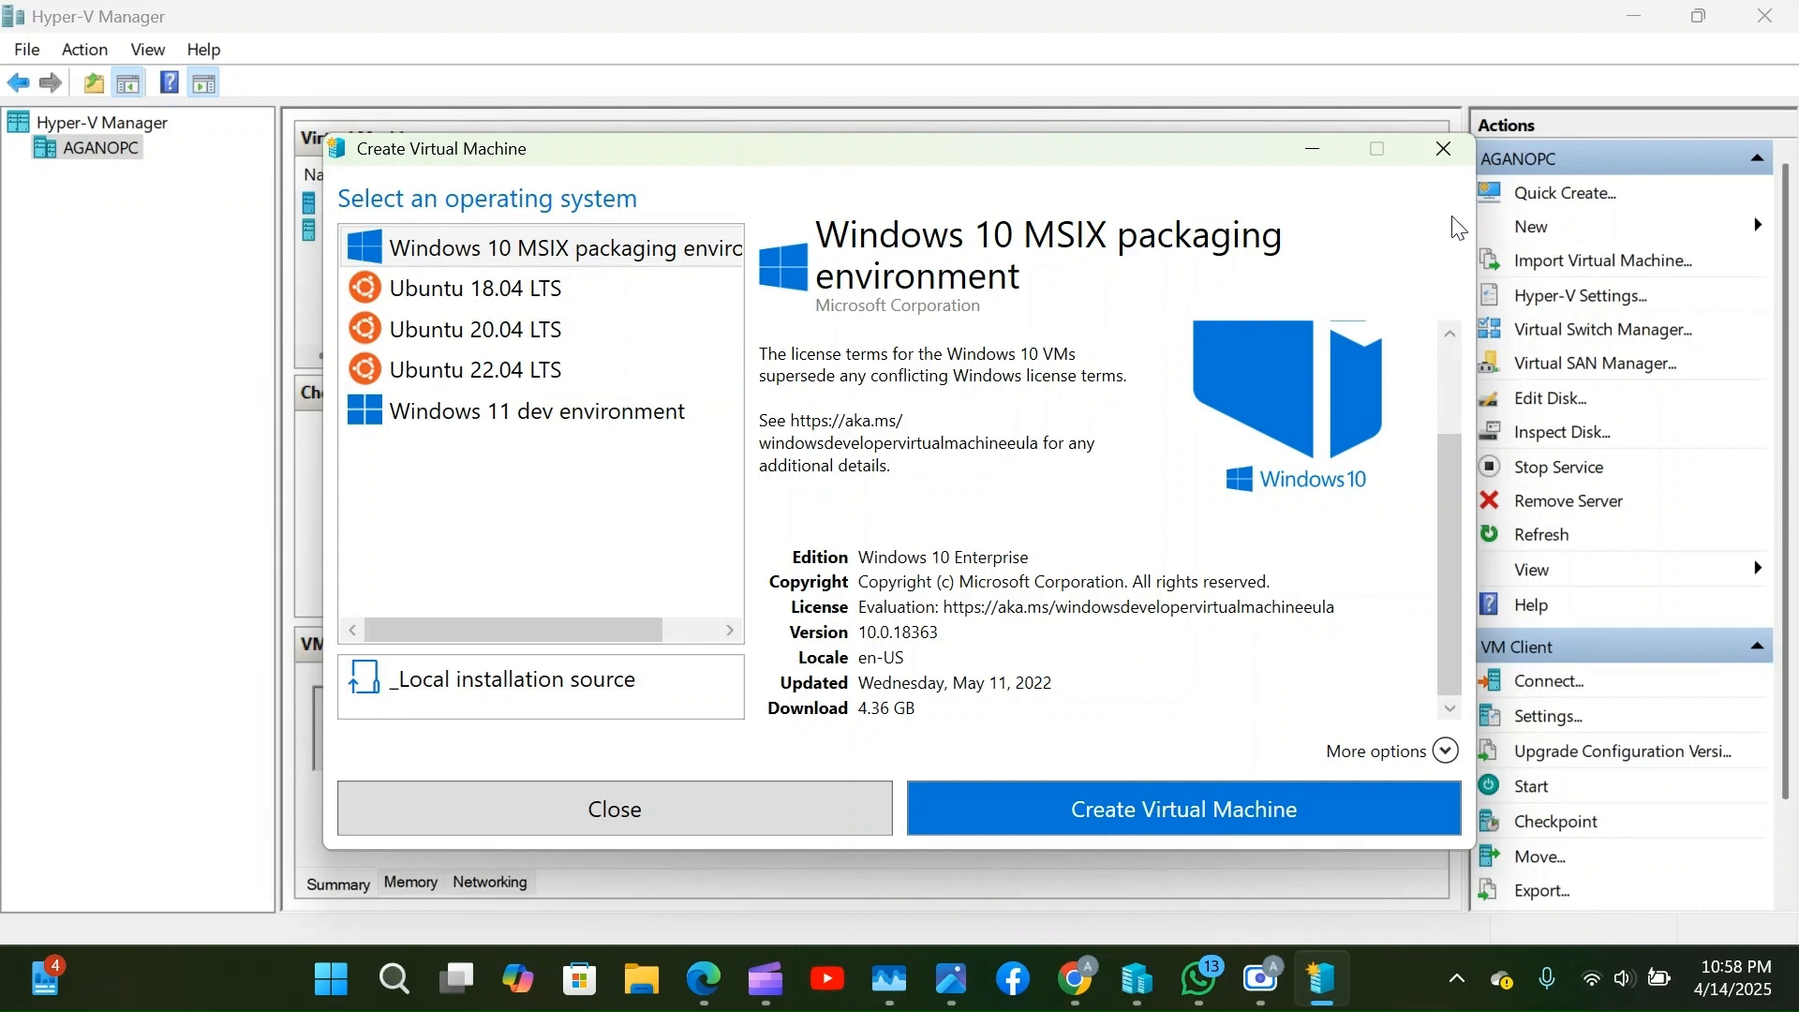
left_click(1452, 165)
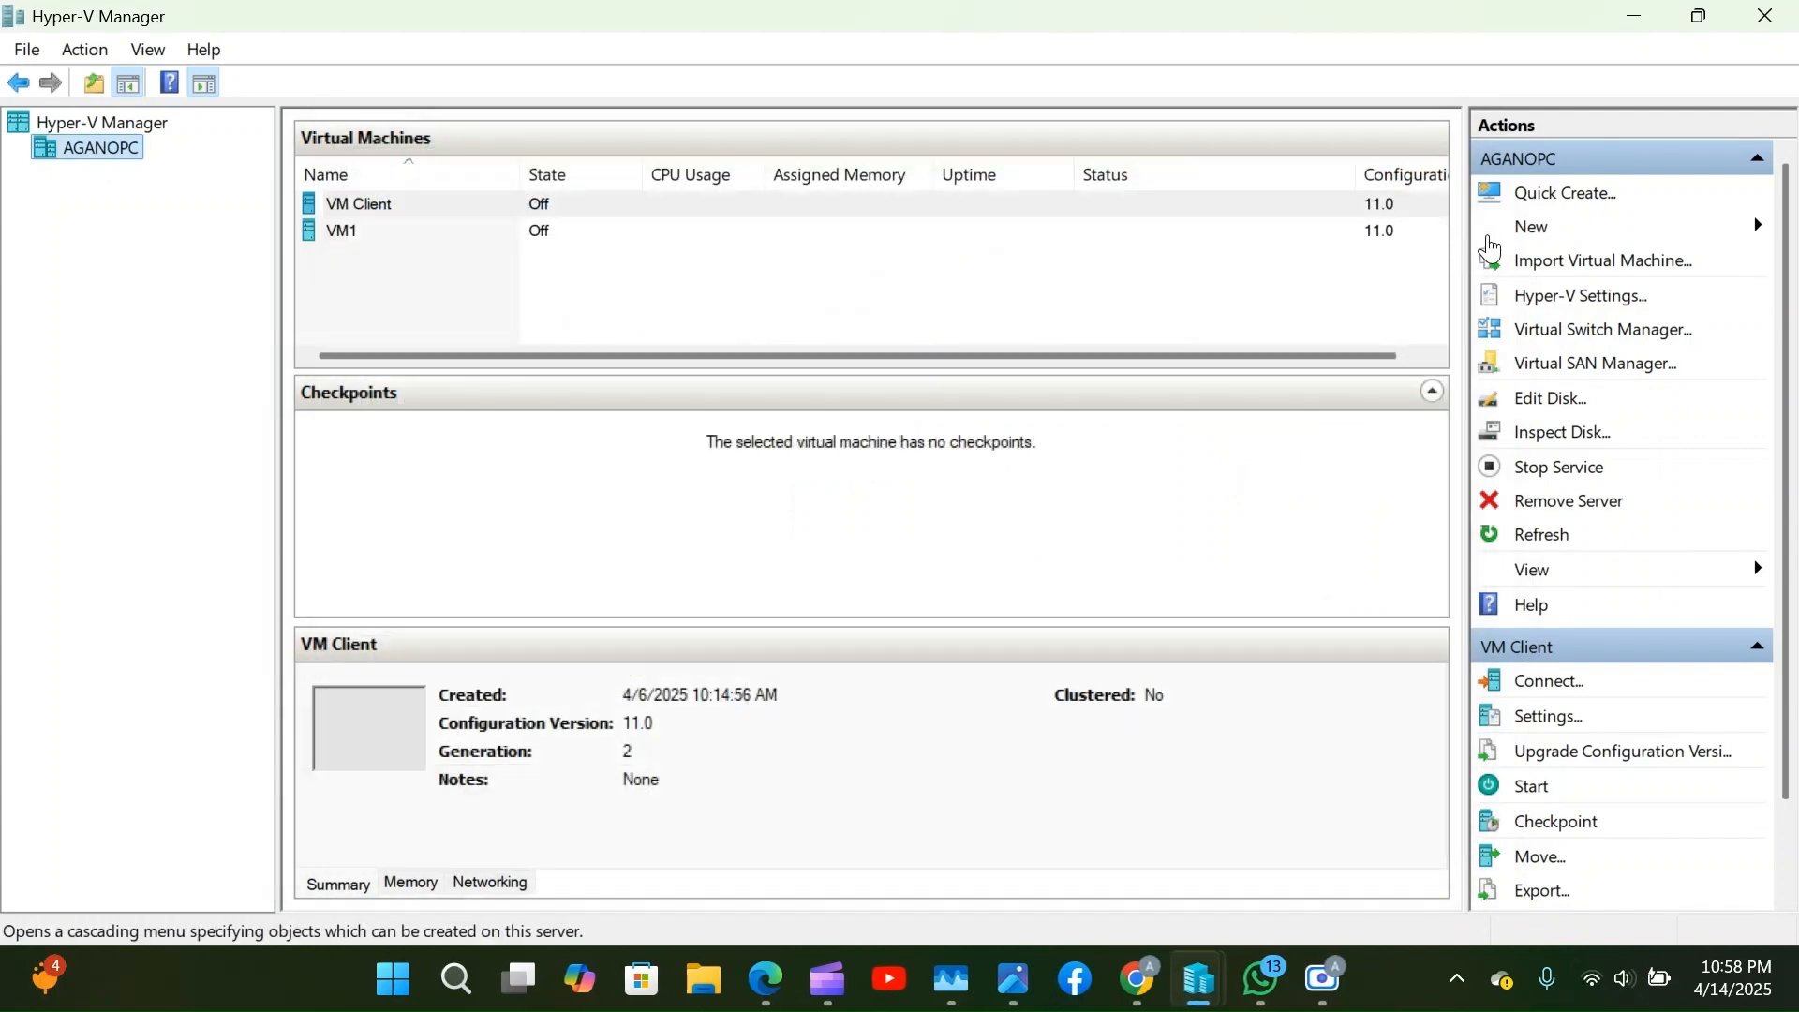
Open Virtual Switch Manager from the Actions pane after closing the New submenu.
left_click(1529, 236)
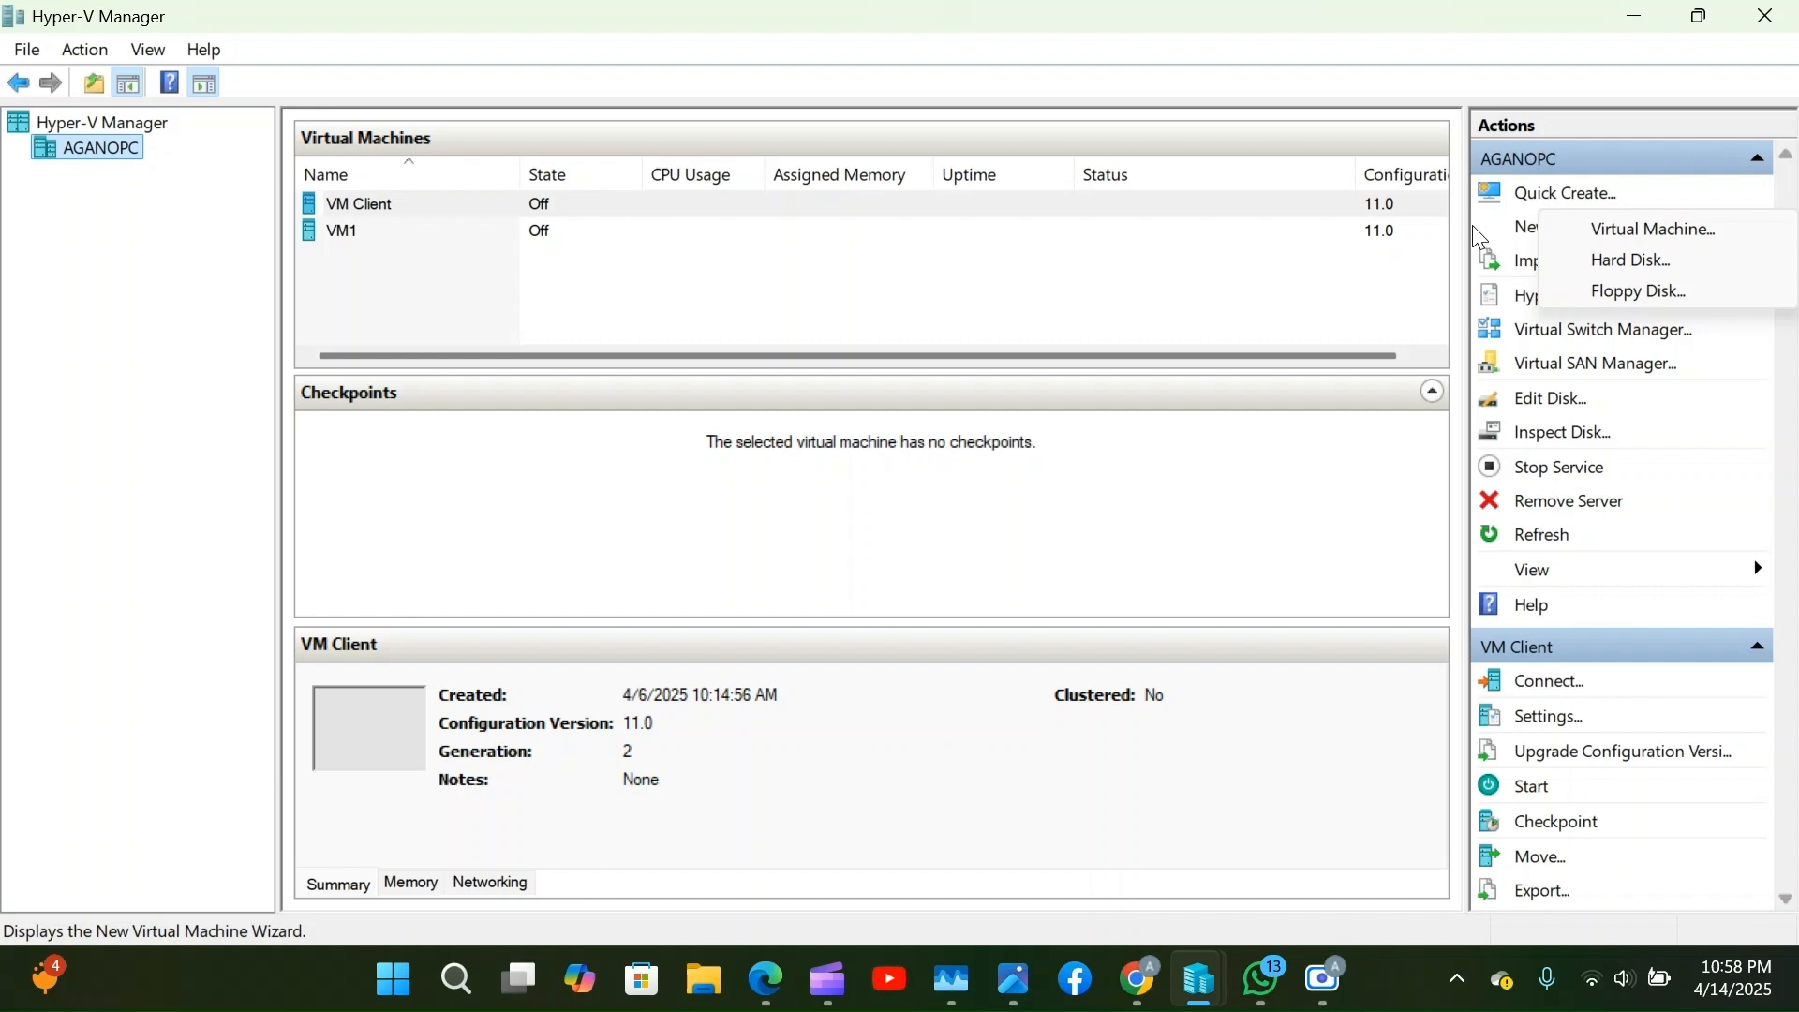
left_click(1368, 286)
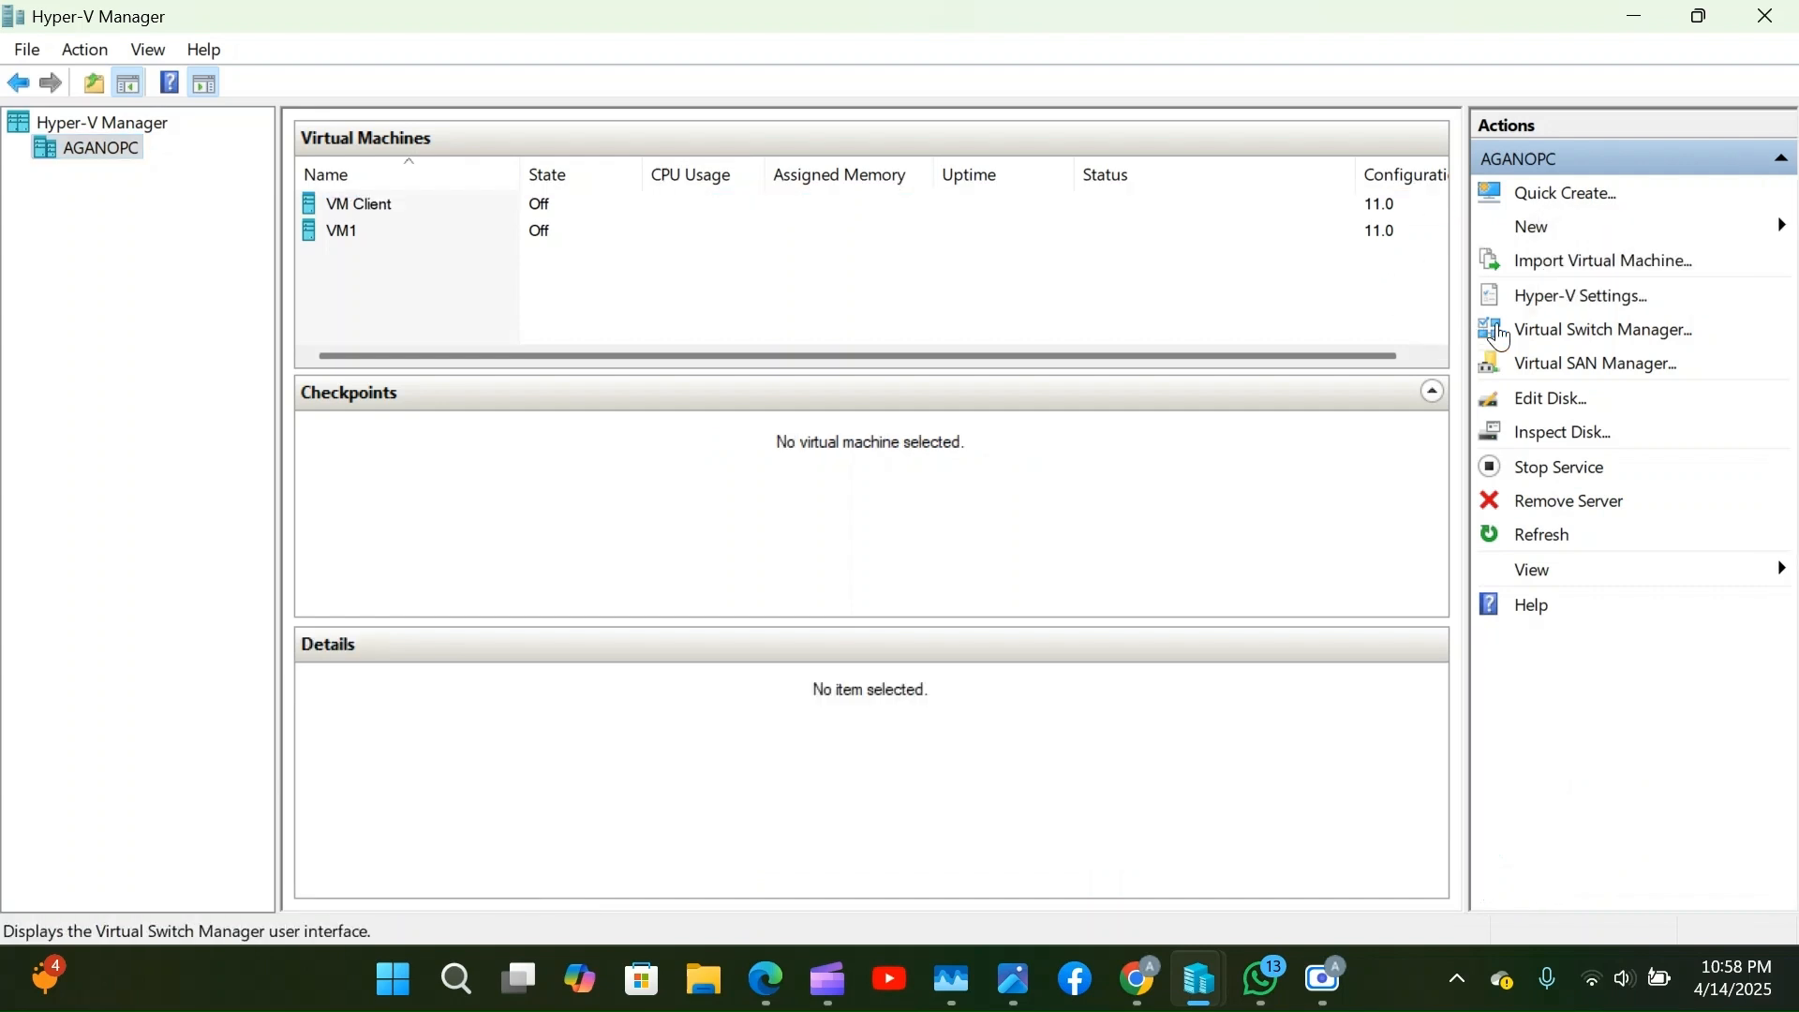
left_click(1581, 337)
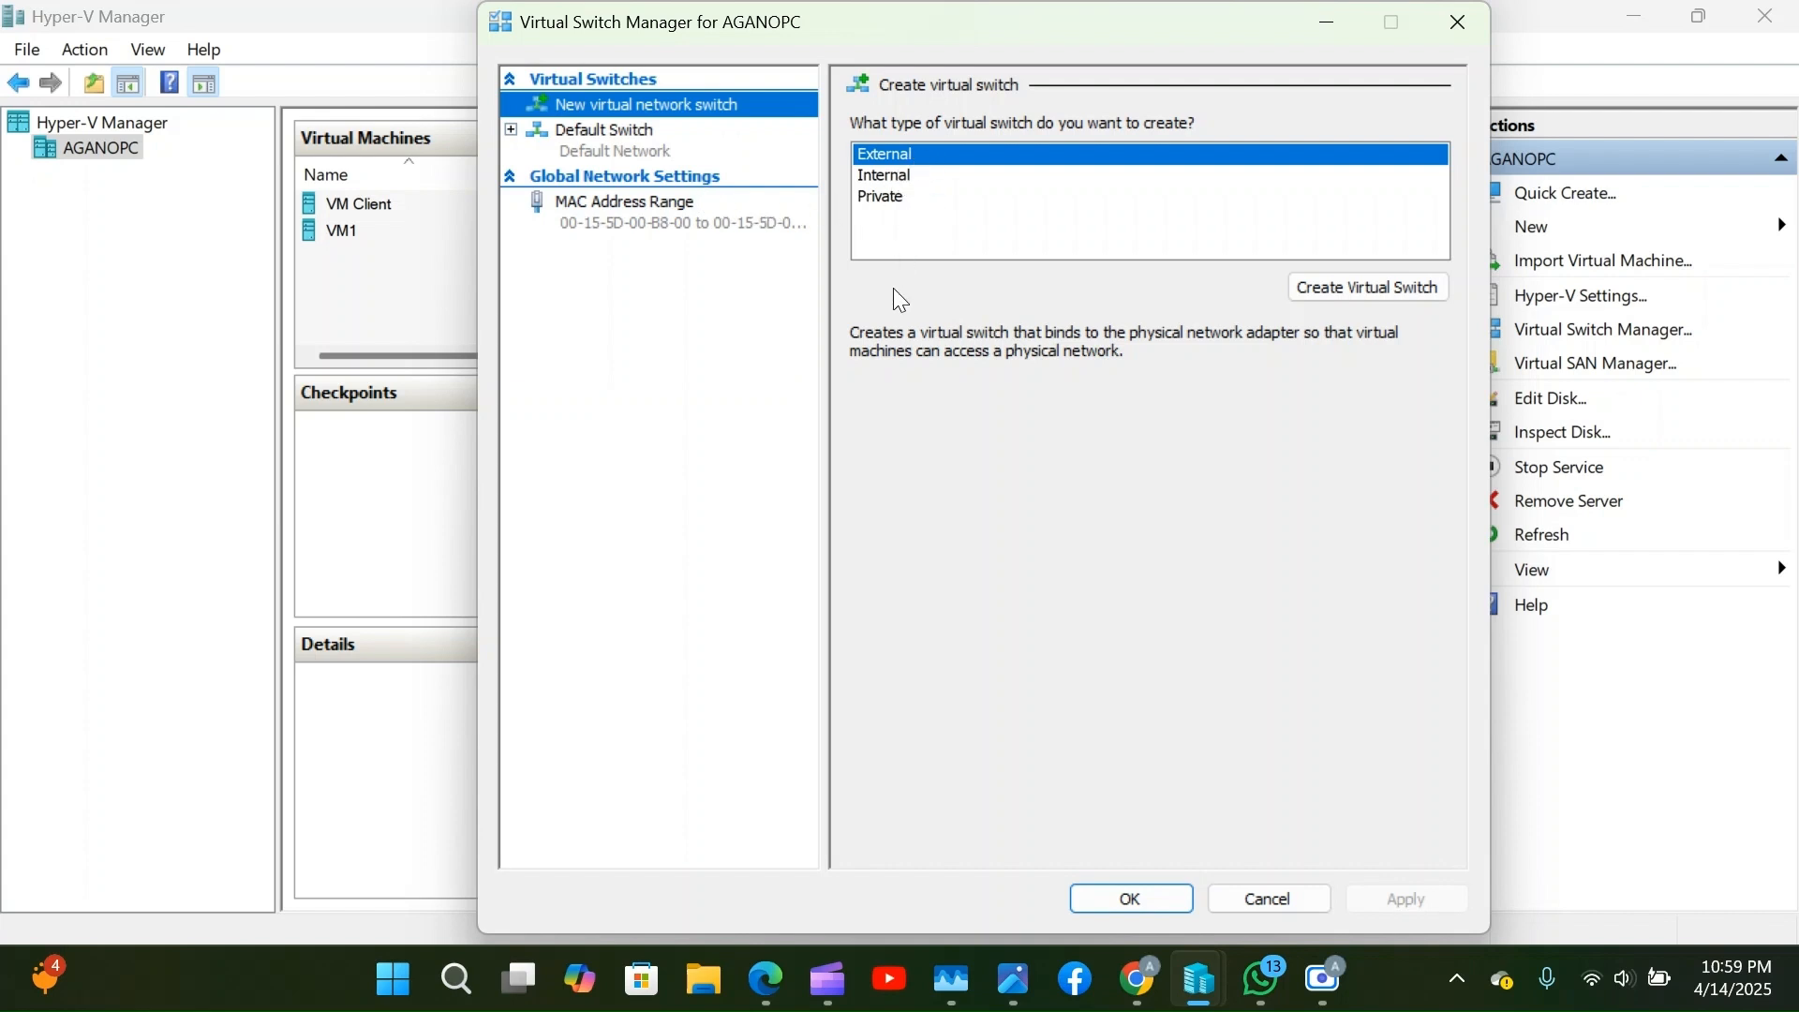
Compare the External, Internal and Private switch types, then settle on External.
left_click(928, 150)
mouse_move(924, 144)
left_mouse_down()
mouse_move(907, 343)
mouse_move(909, 160)
left_mouse_up()
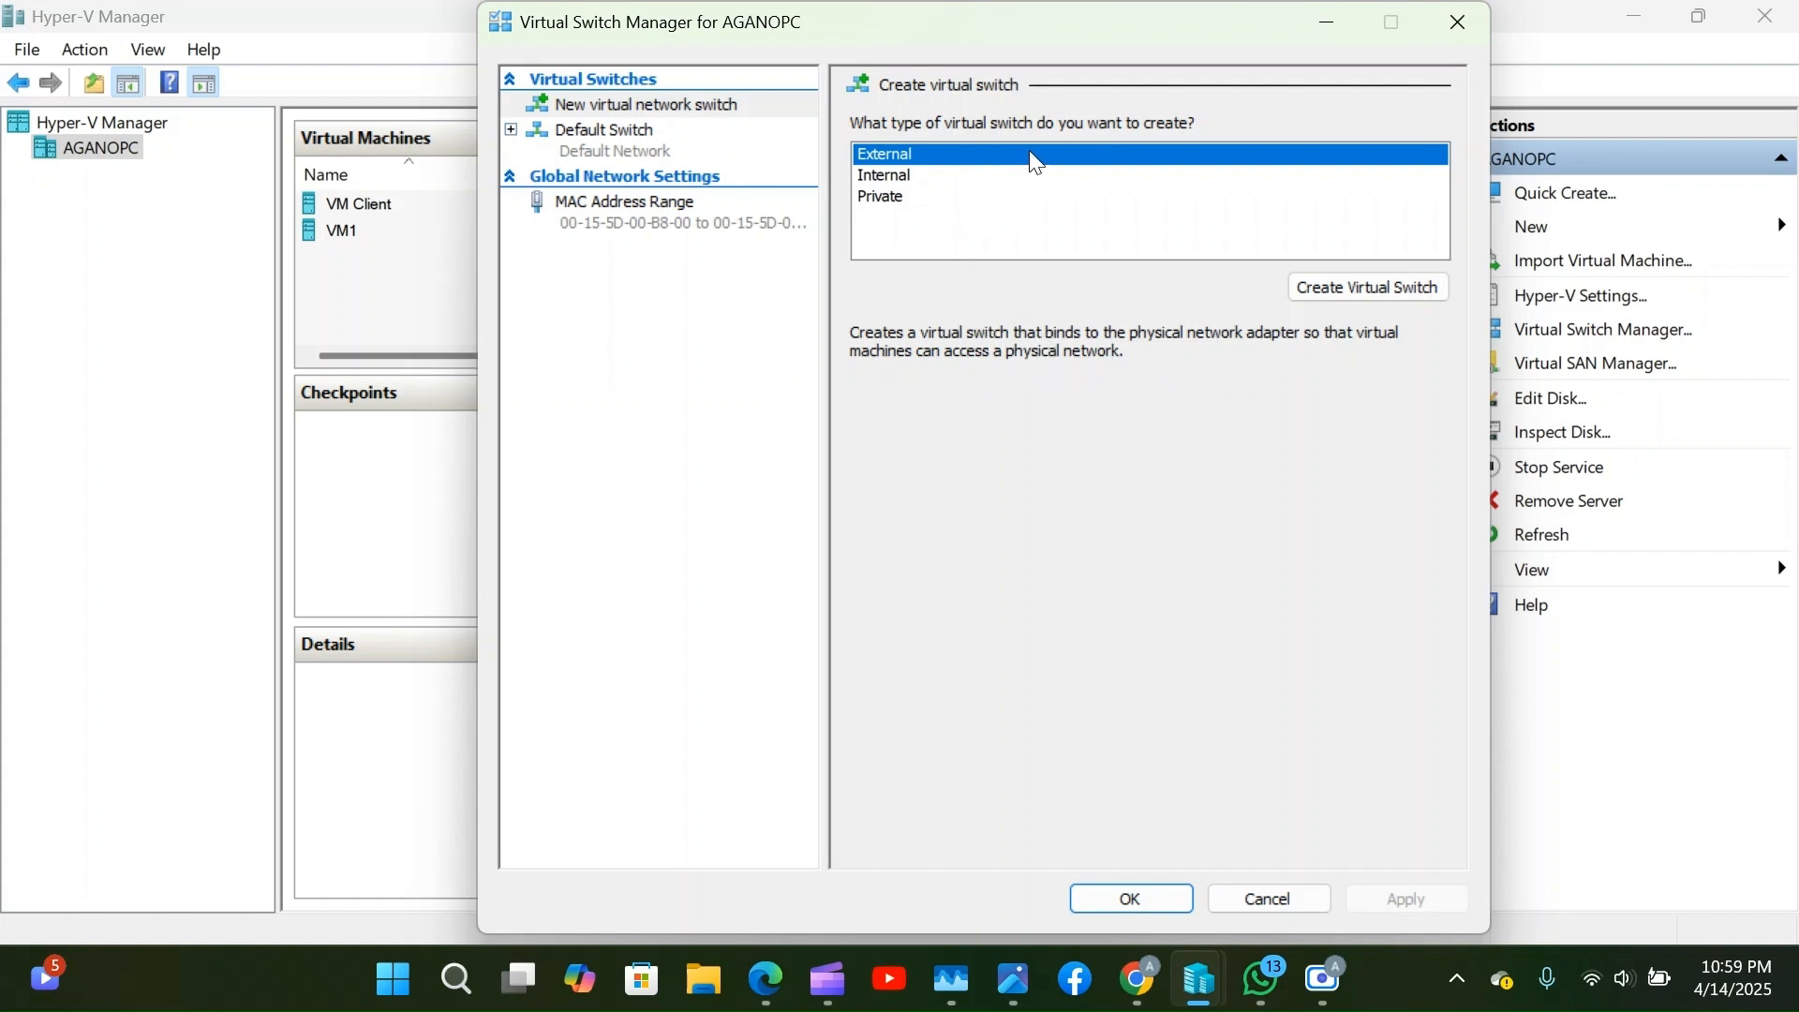
left_click(901, 180)
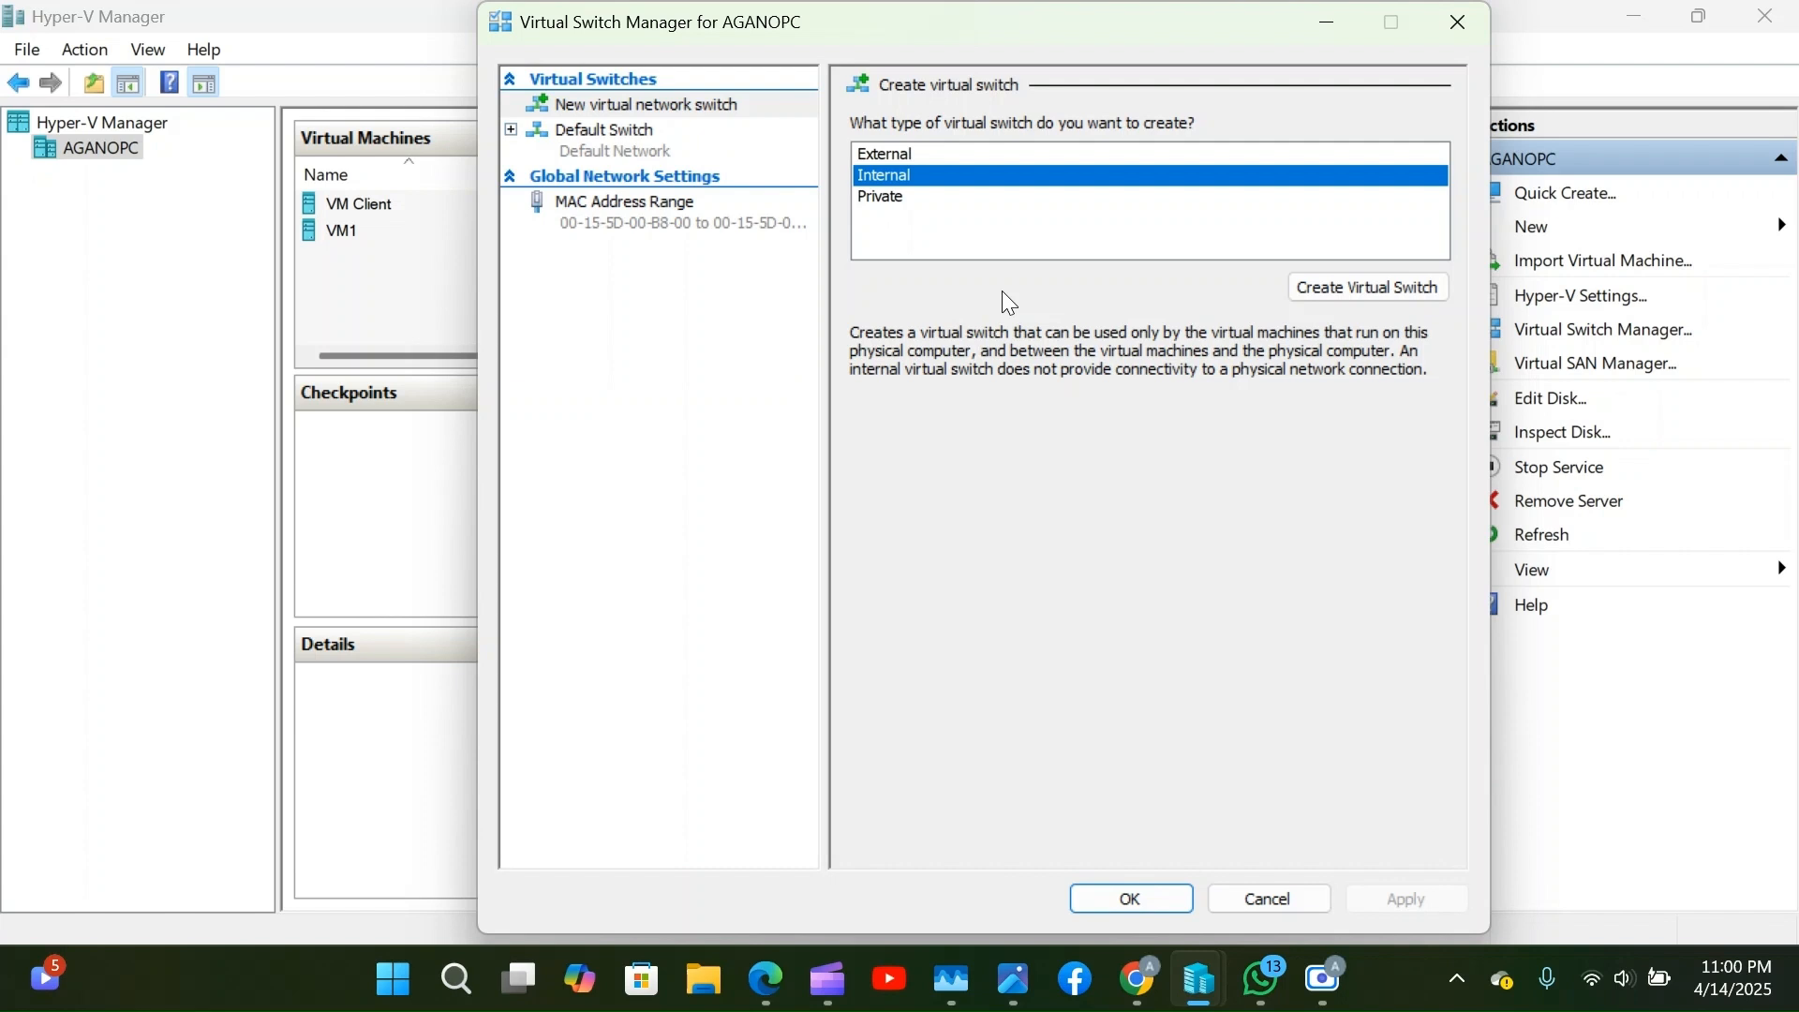
left_click(886, 199)
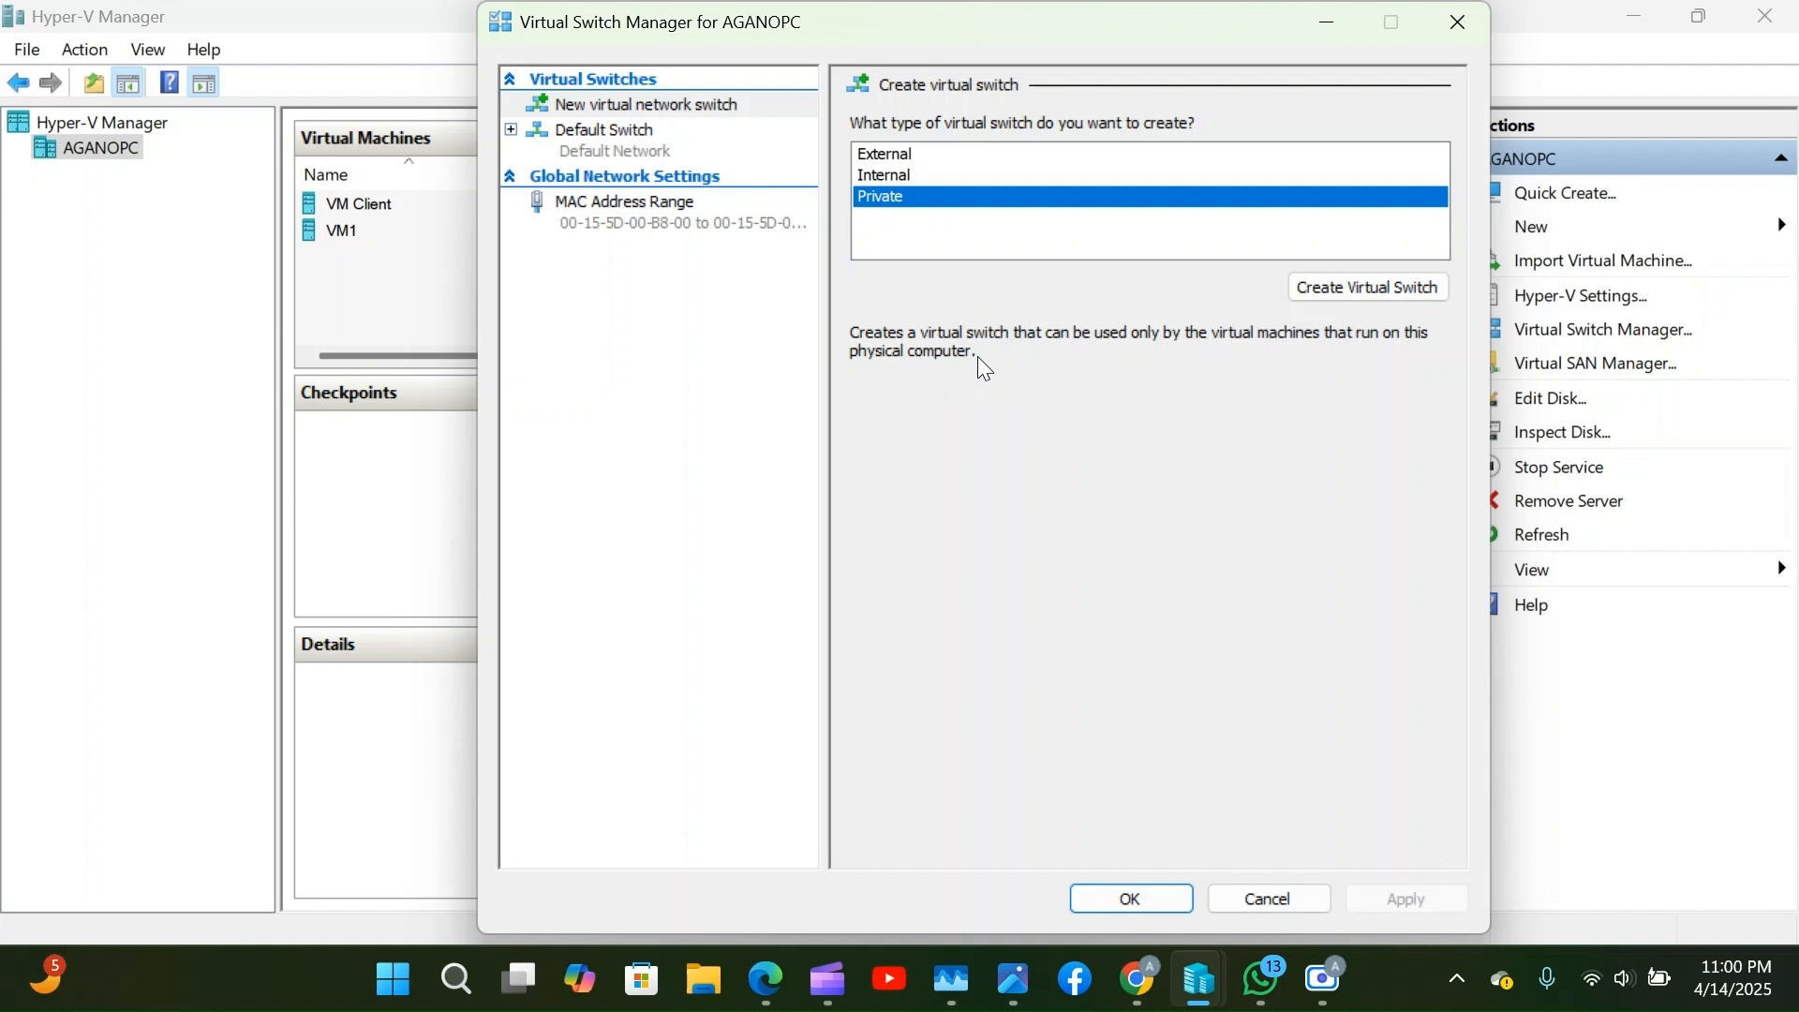
left_click(926, 155)
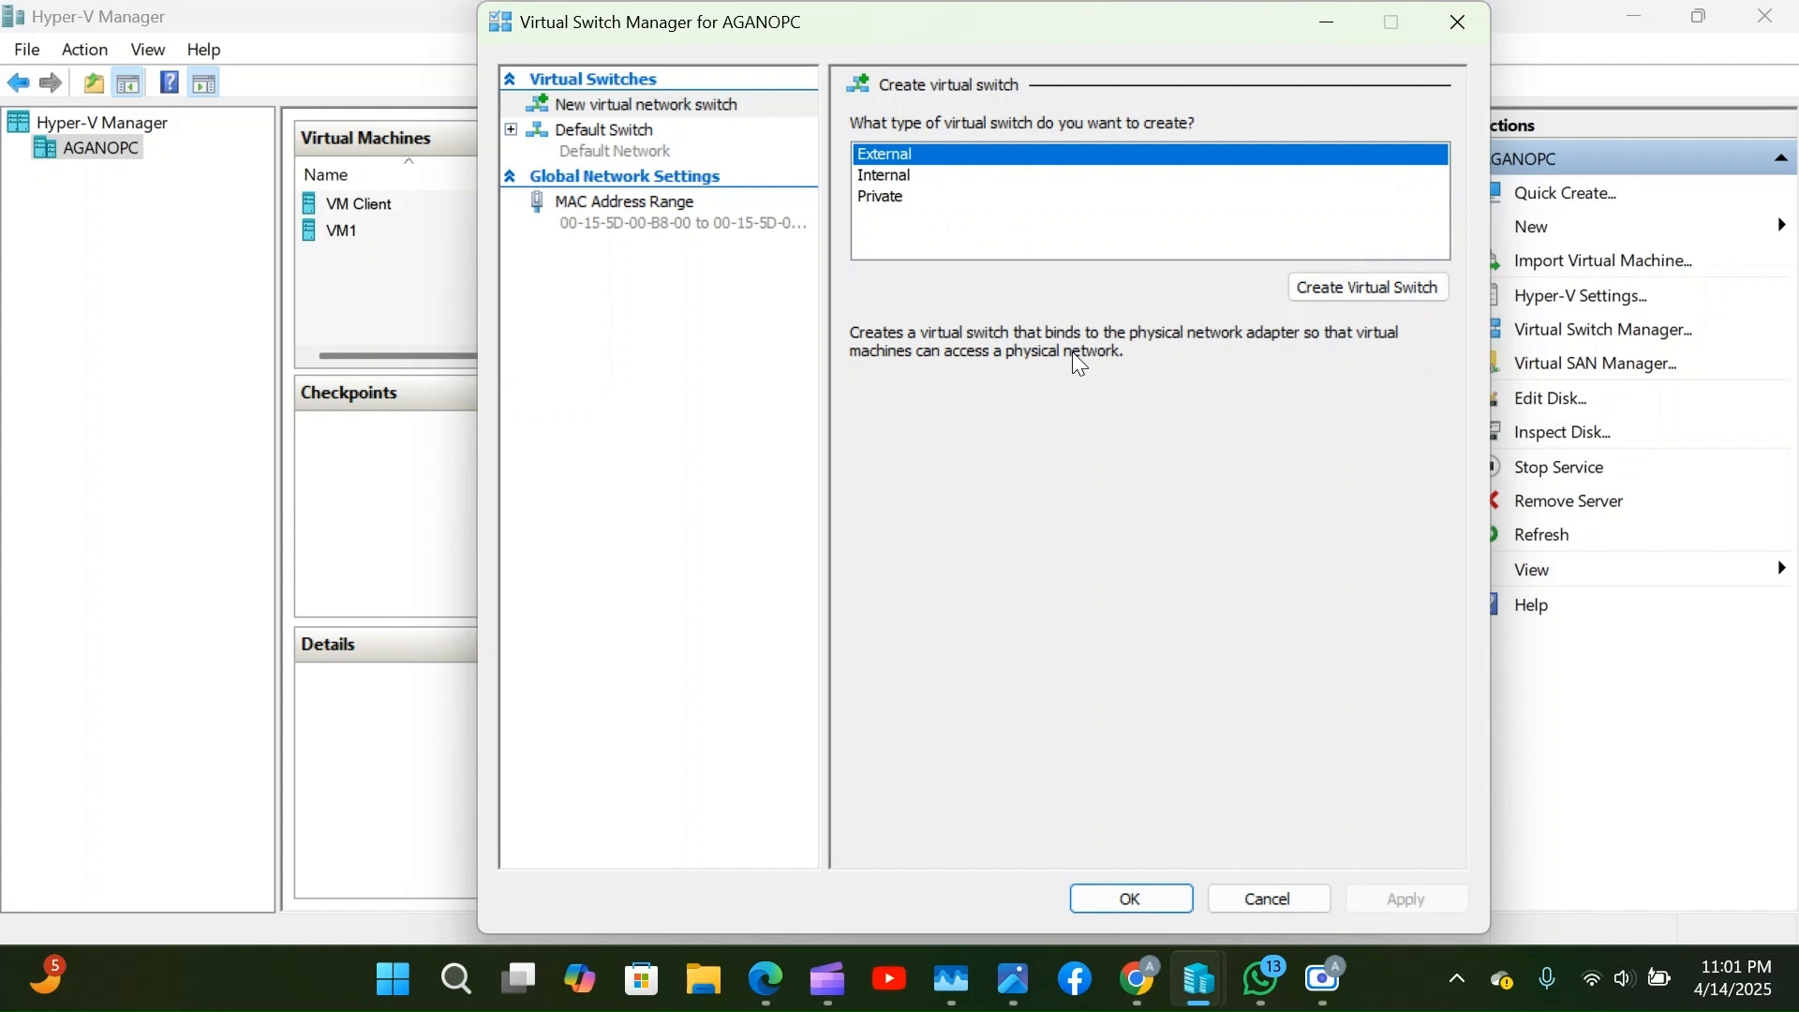
left_click(1329, 302)
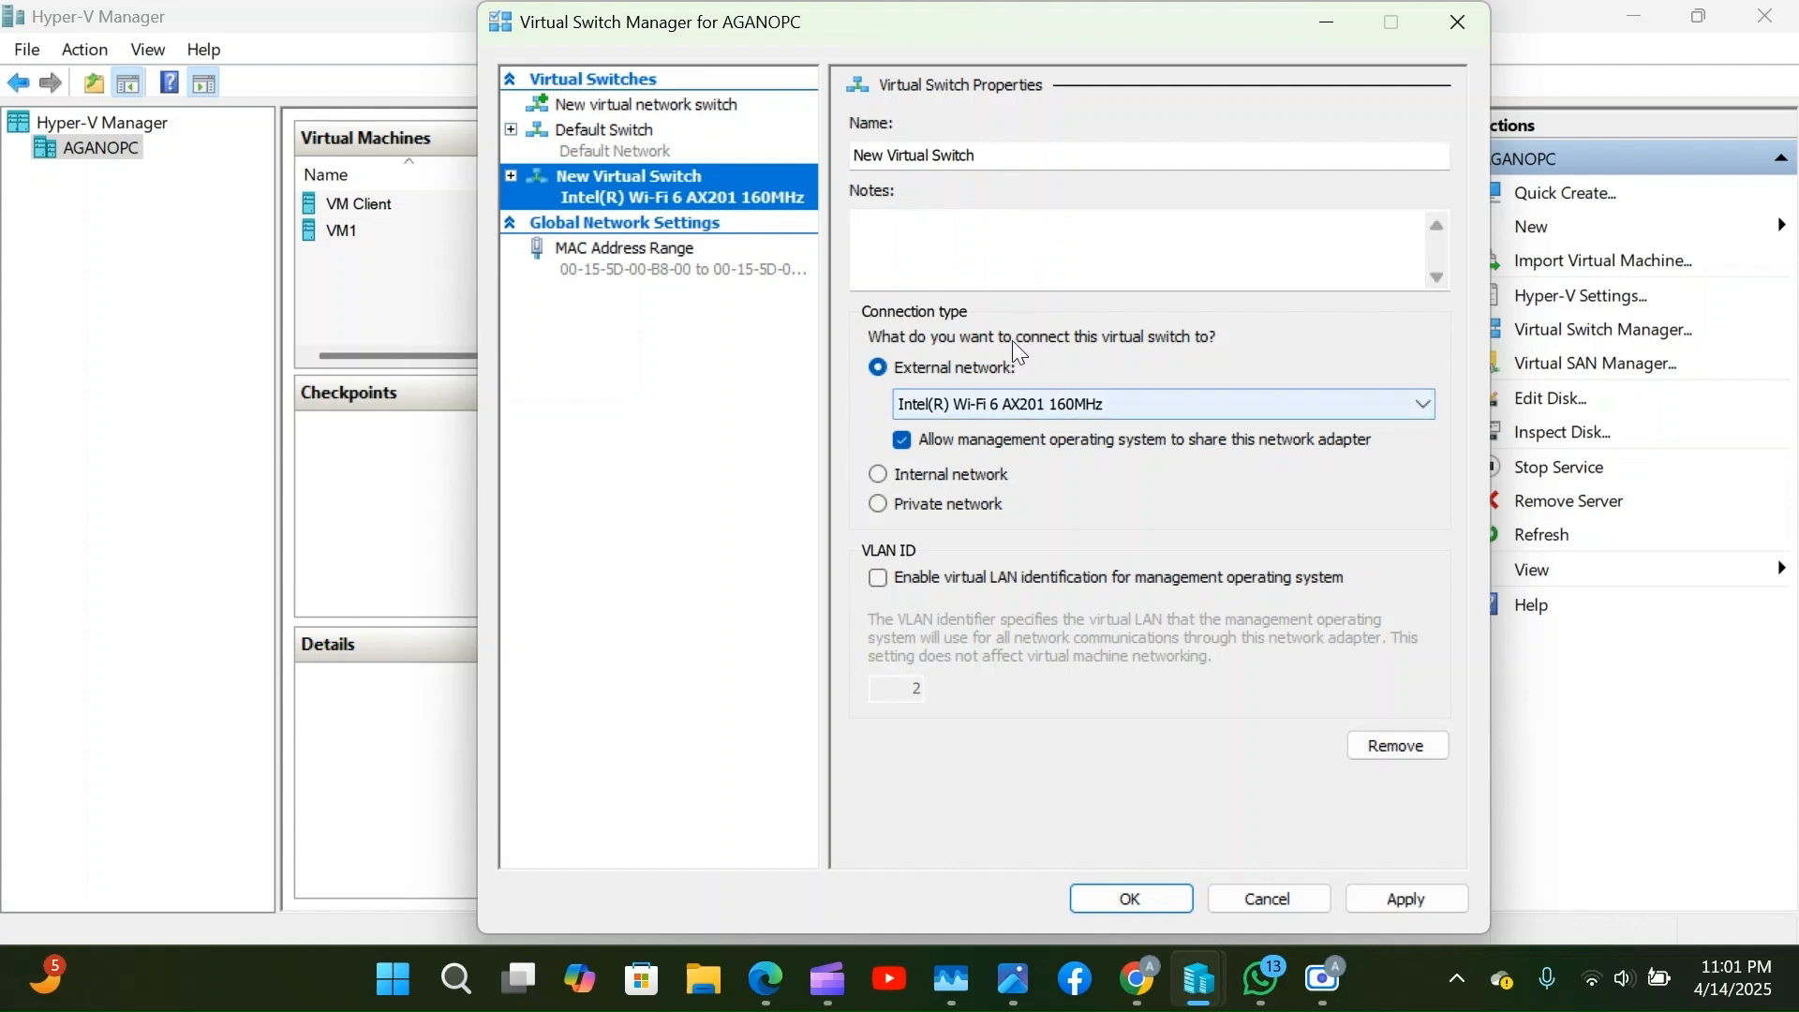
left_click(1021, 165)
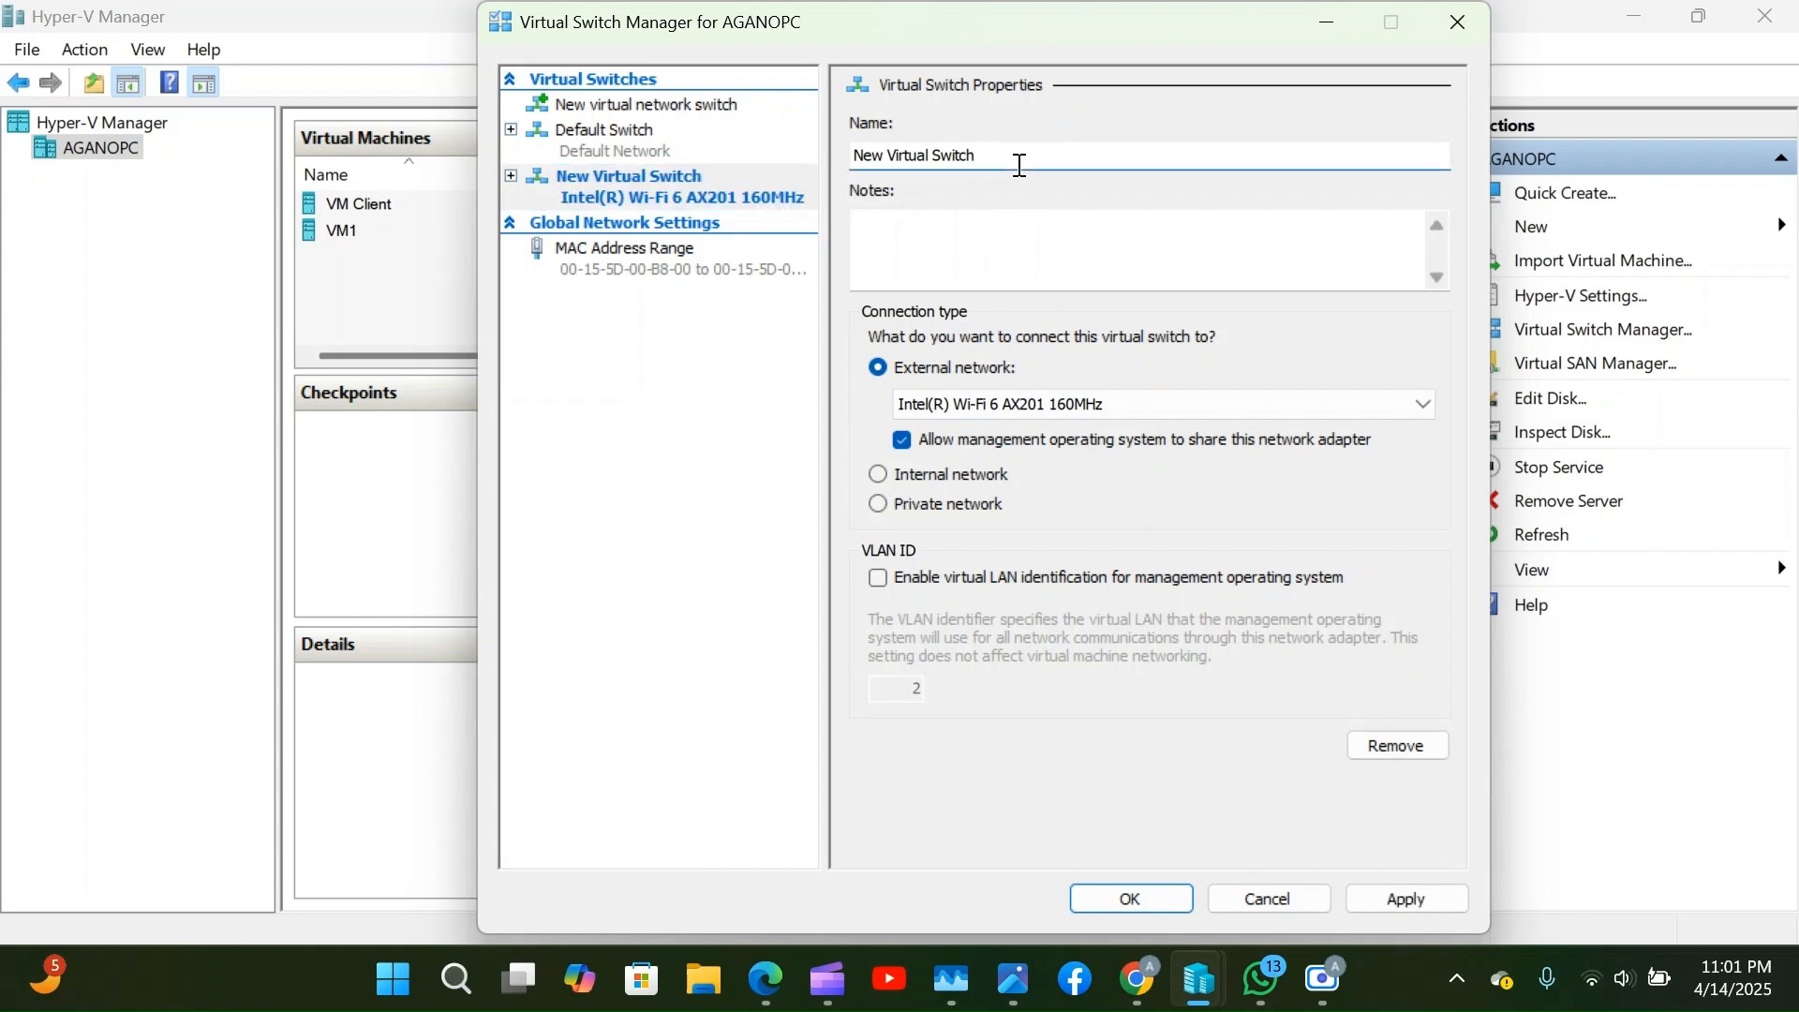
Replace the default switch name with 'V-switch1'.
key("BackSpace")
key("BackSpace")
key("BackSpace")
key("BackSpace")
key("BackSpace")
key("BackSpace")
key("BackSpace")
key("BackSpace")
key("BackSpace")
key("BackSpace")
key("BackSpace")
key("BackSpace")
key("BackSpace")
key("BackSpace")
key("BackSpace")
key("BackSpace")
key("BackSpace")
key("BackSpace")
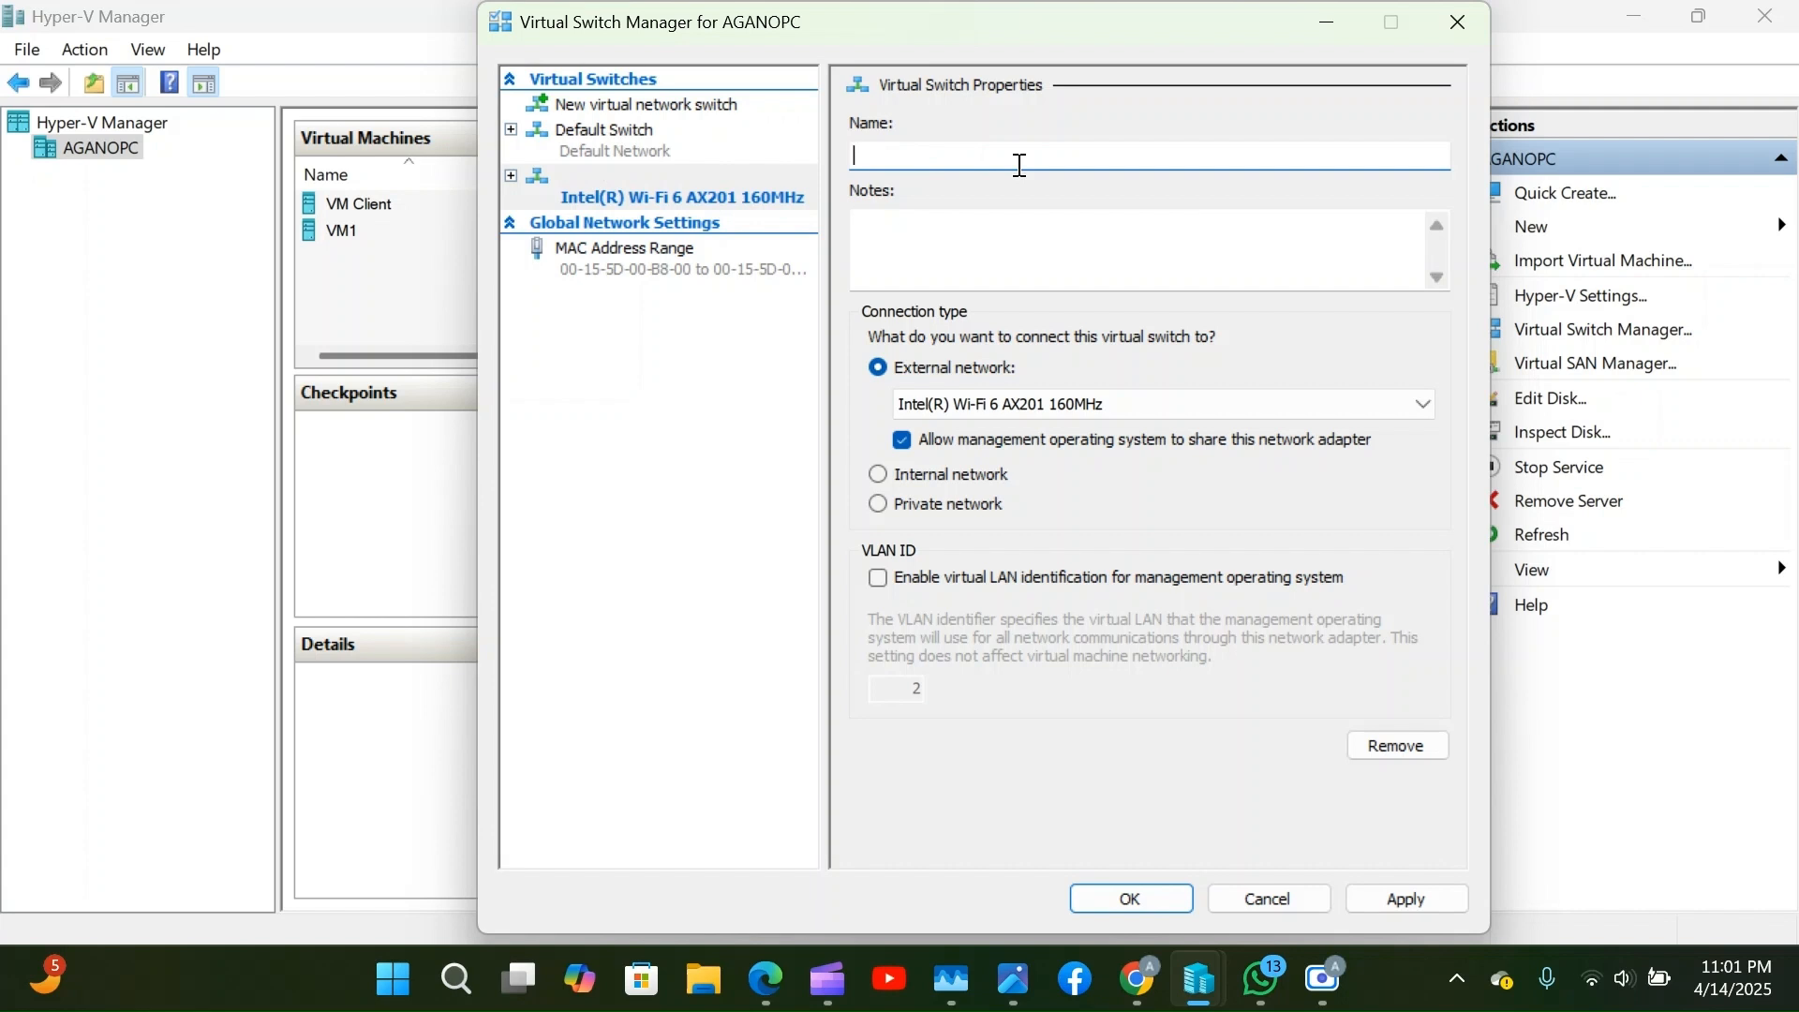
type("Vswitch1")
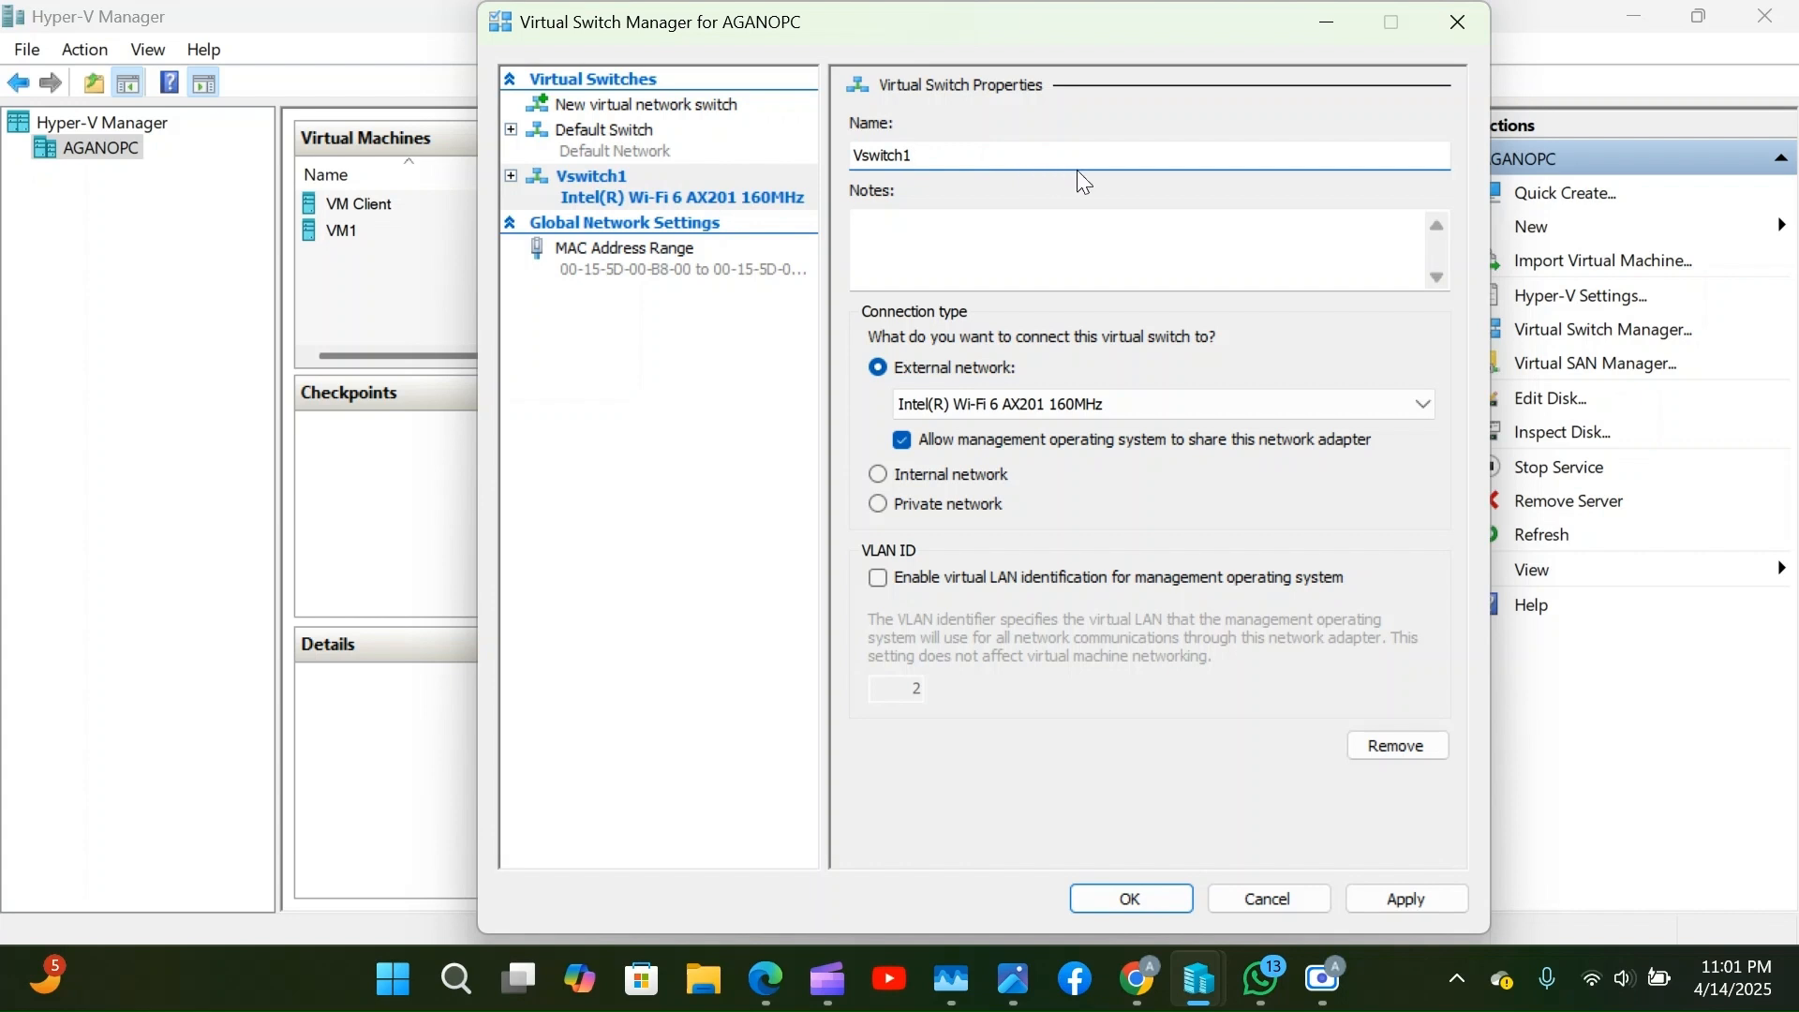
left_click(867, 157)
type("-")
Apply V-switch1, accept the networking-change warning with Yes, and close the manager with OK.
left_click(1390, 899)
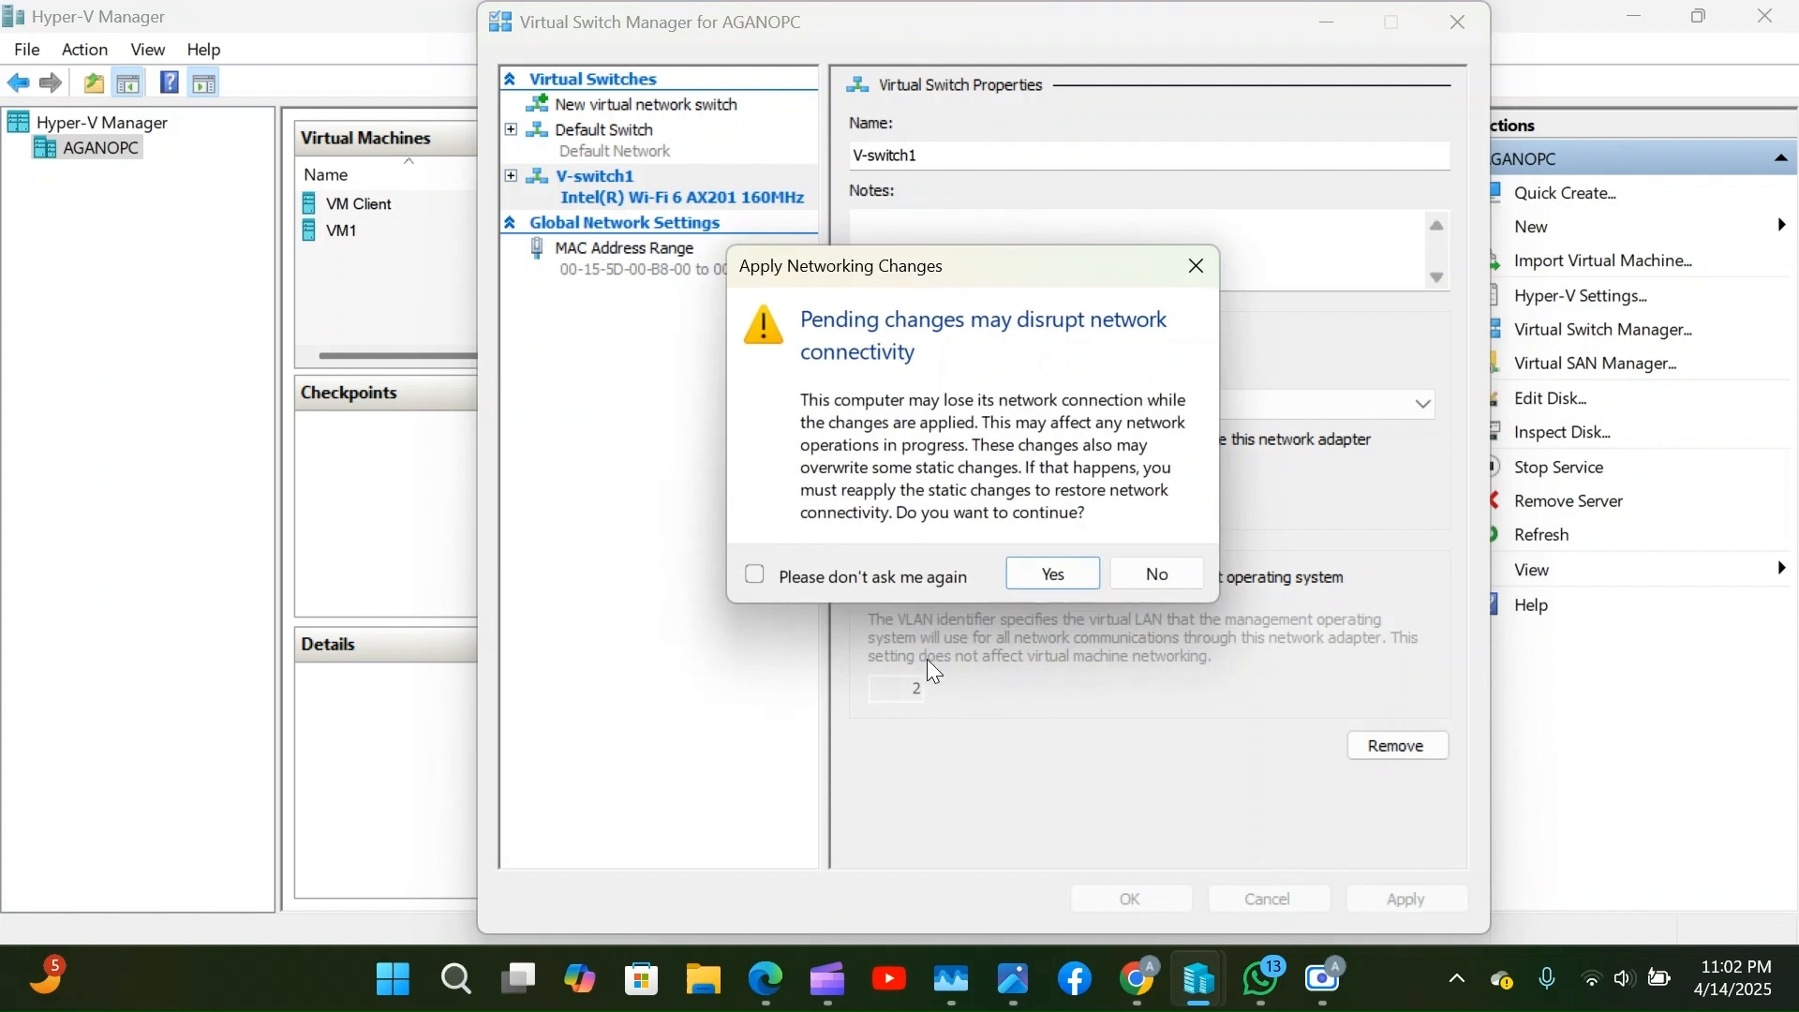
left_click(1047, 588)
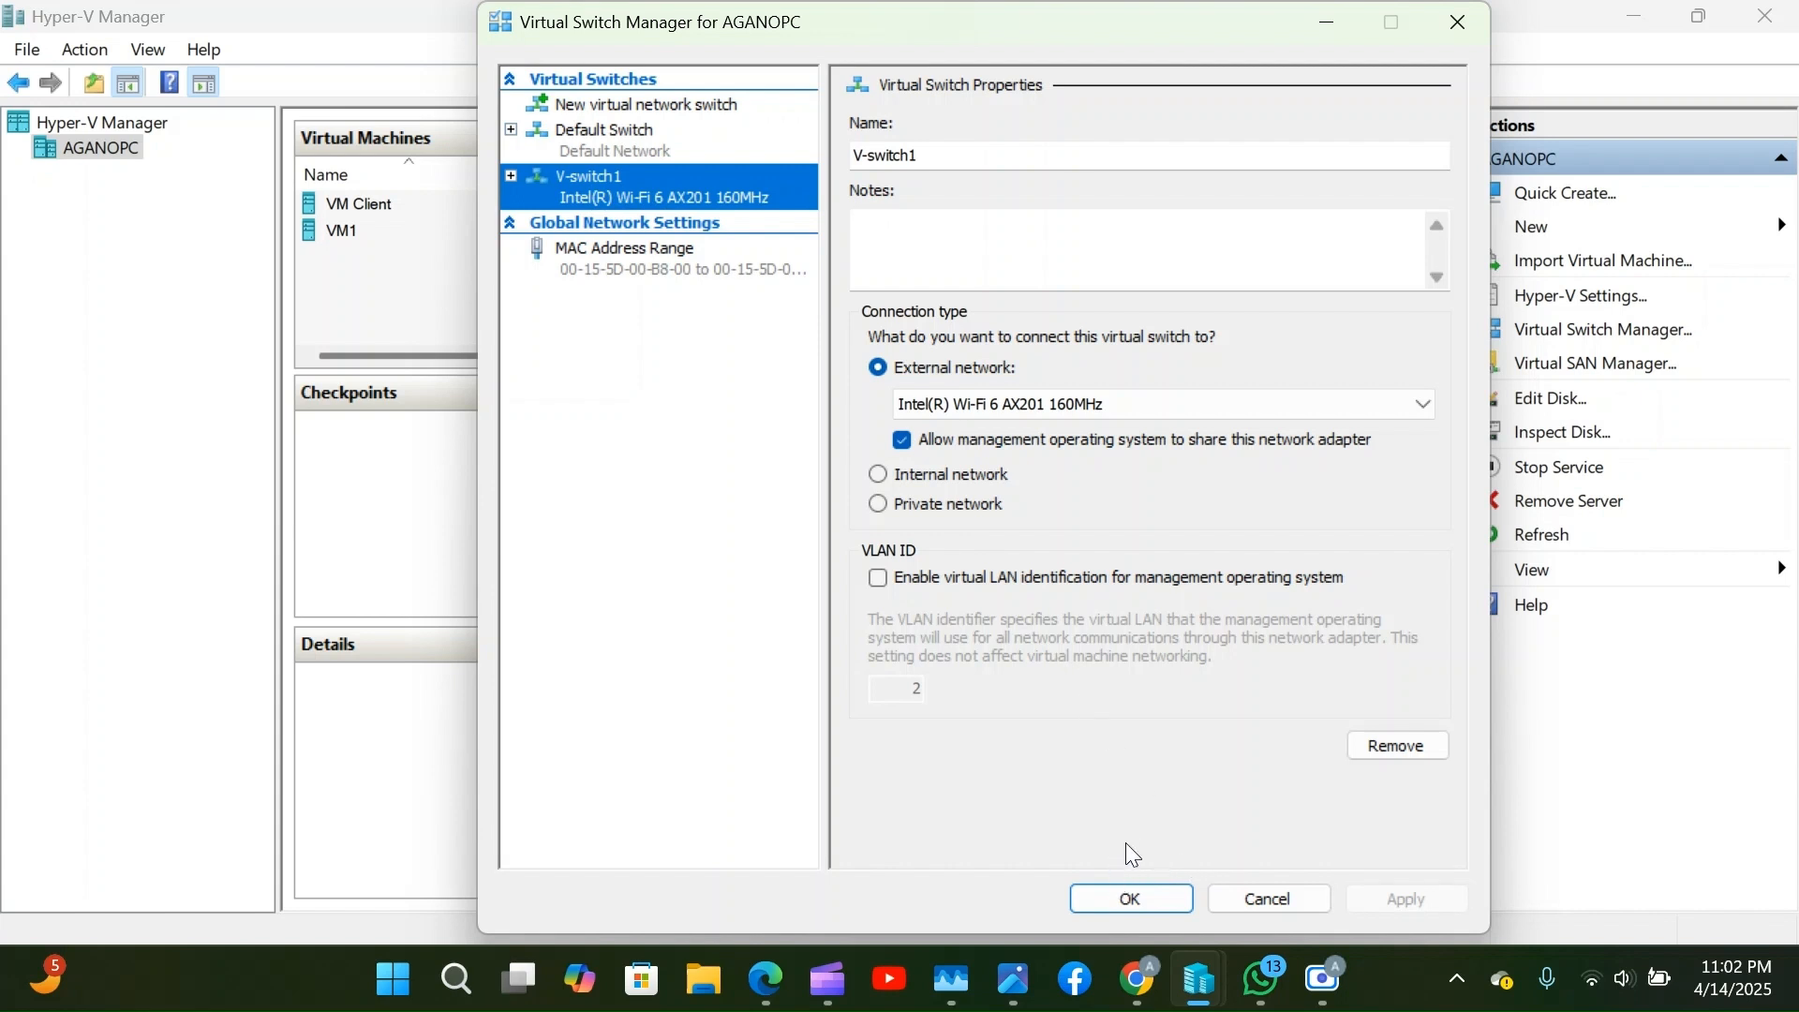
left_click(1128, 890)
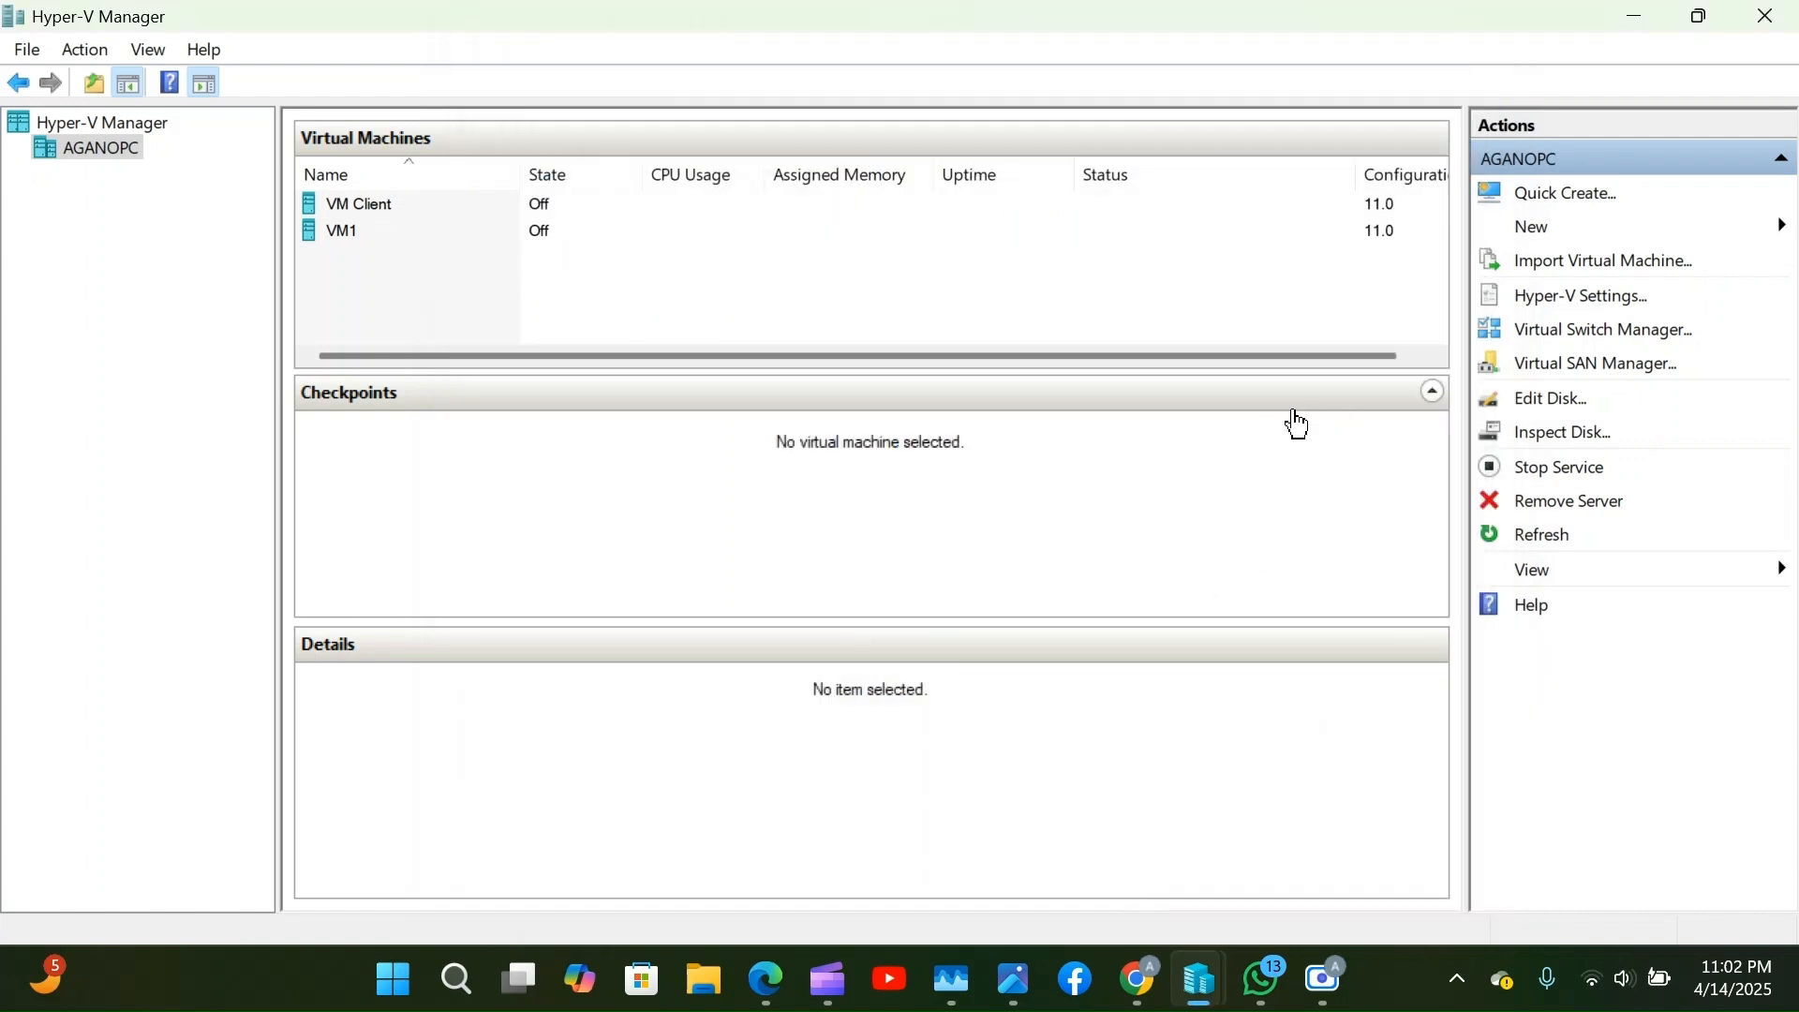
left_click(1560, 340)
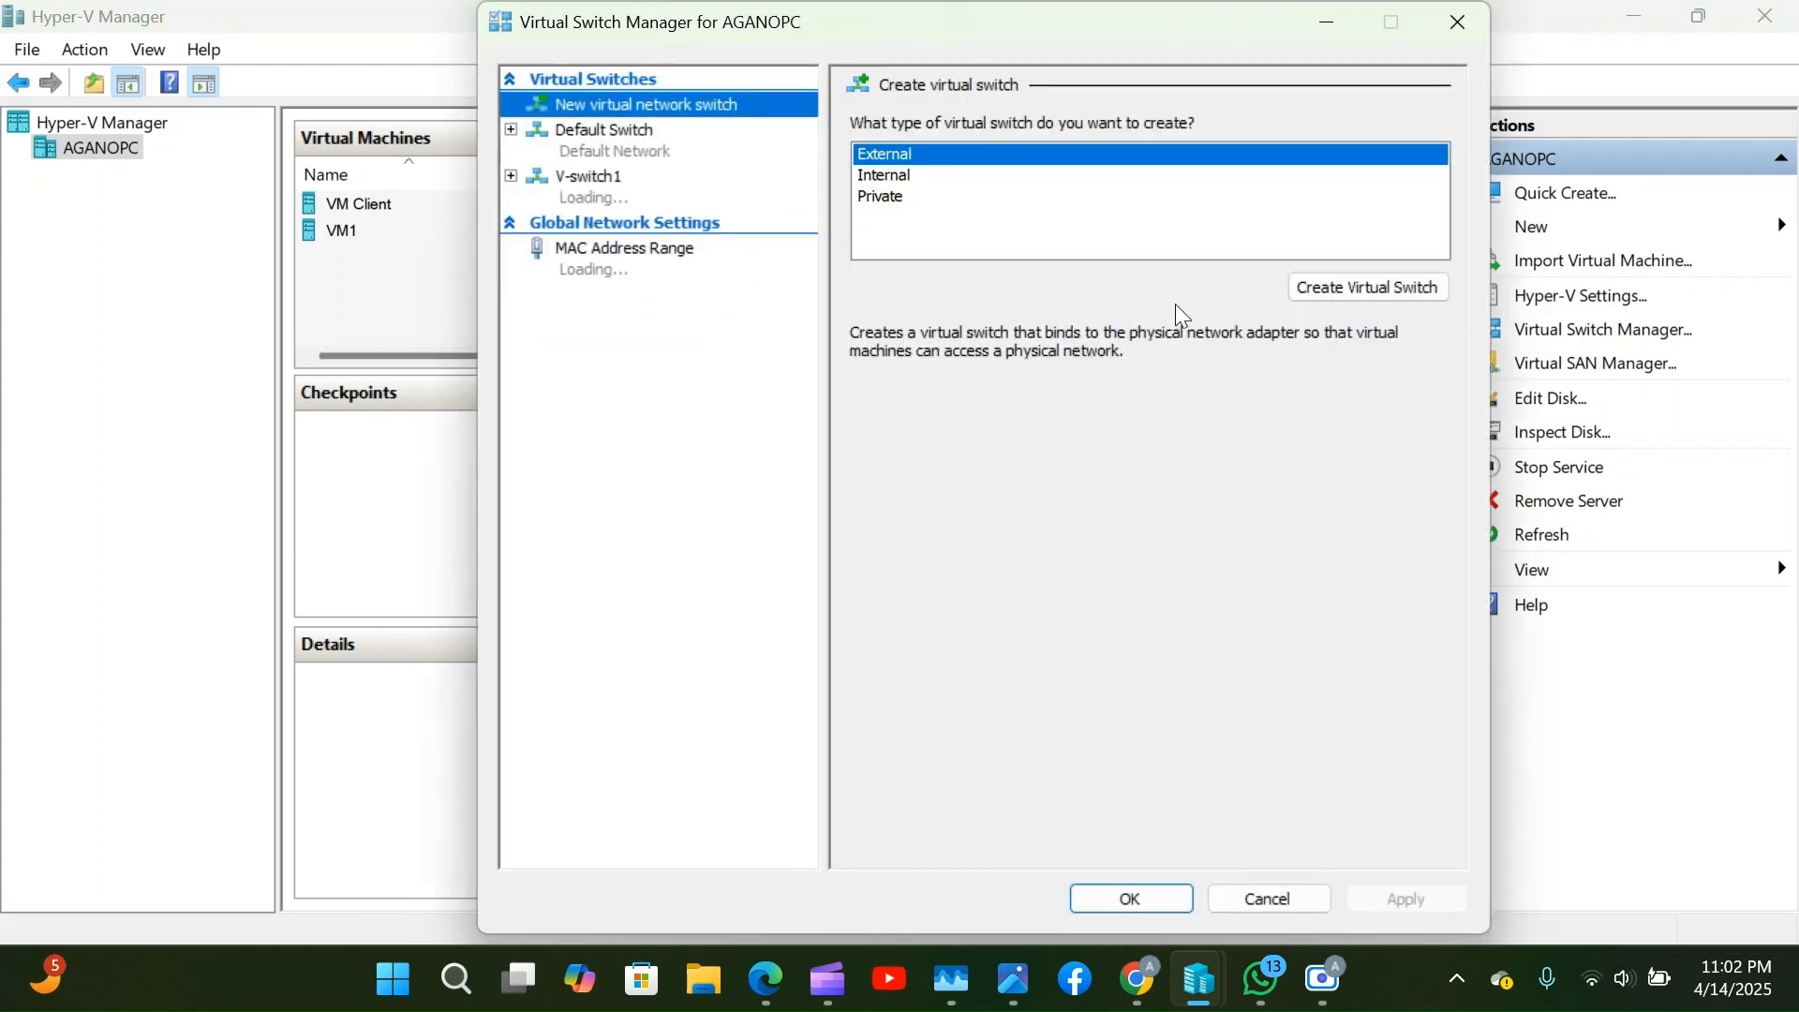
left_click(624, 146)
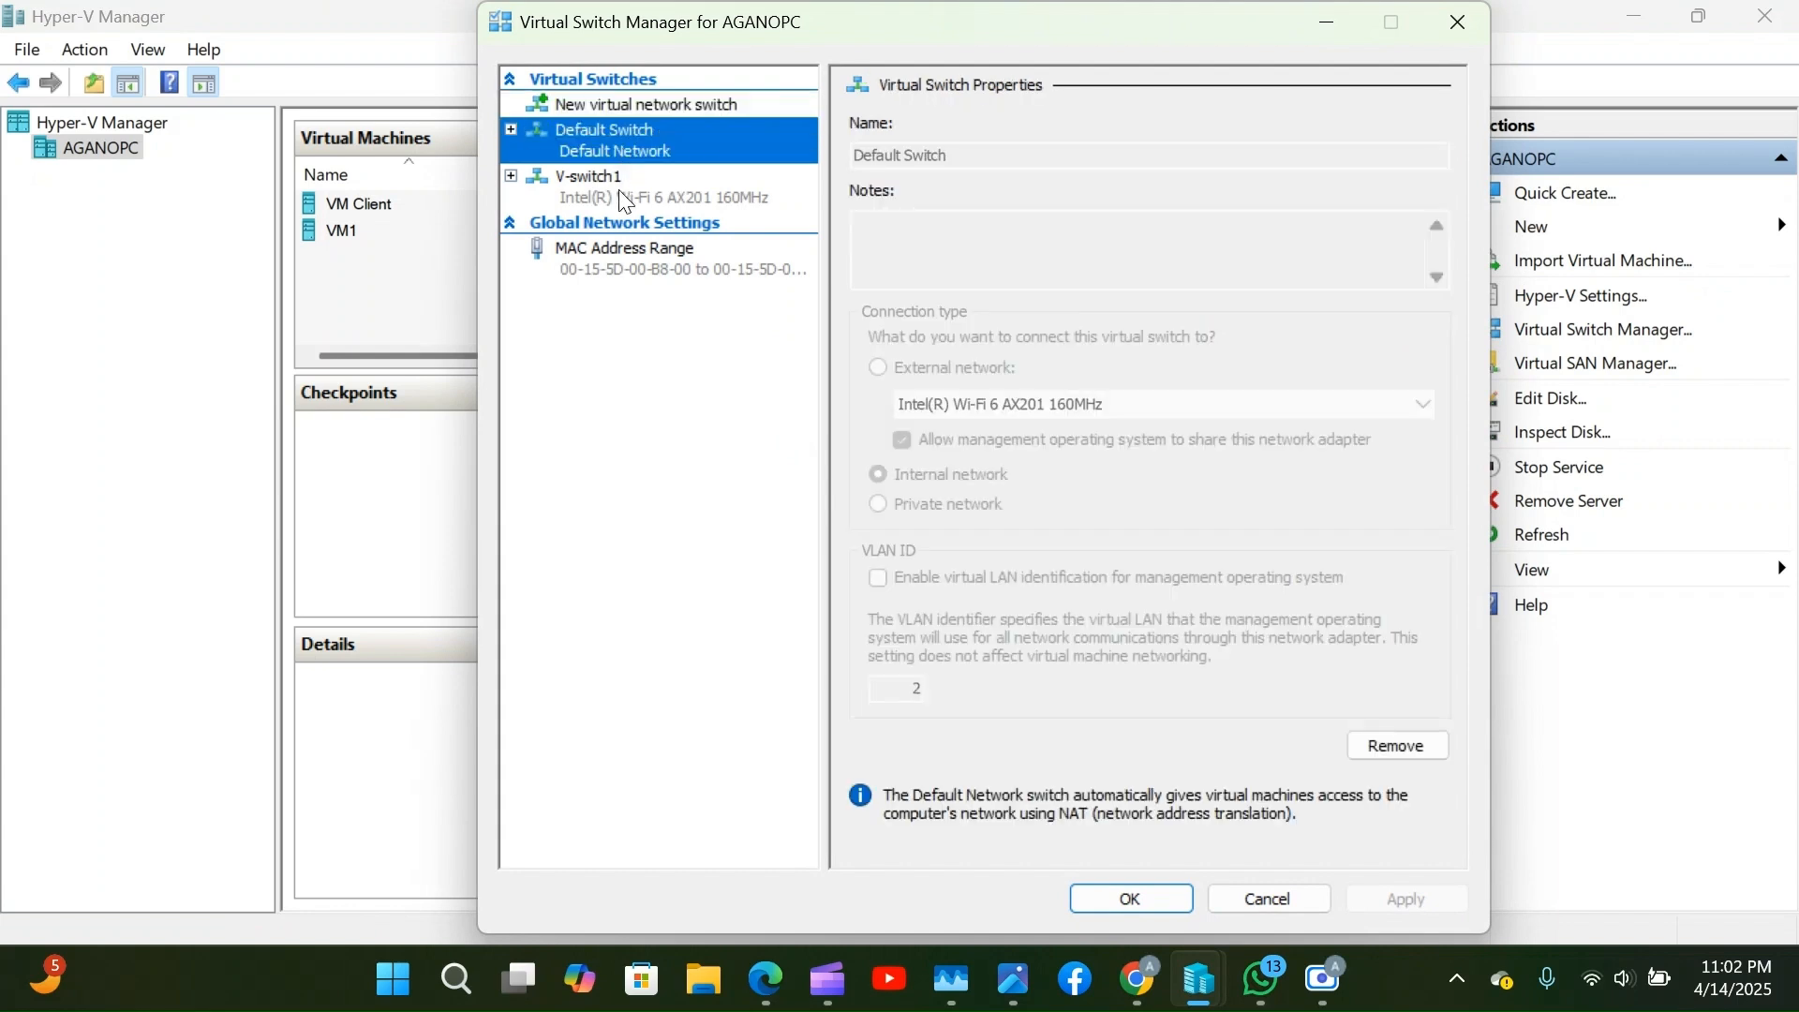
left_click(619, 190)
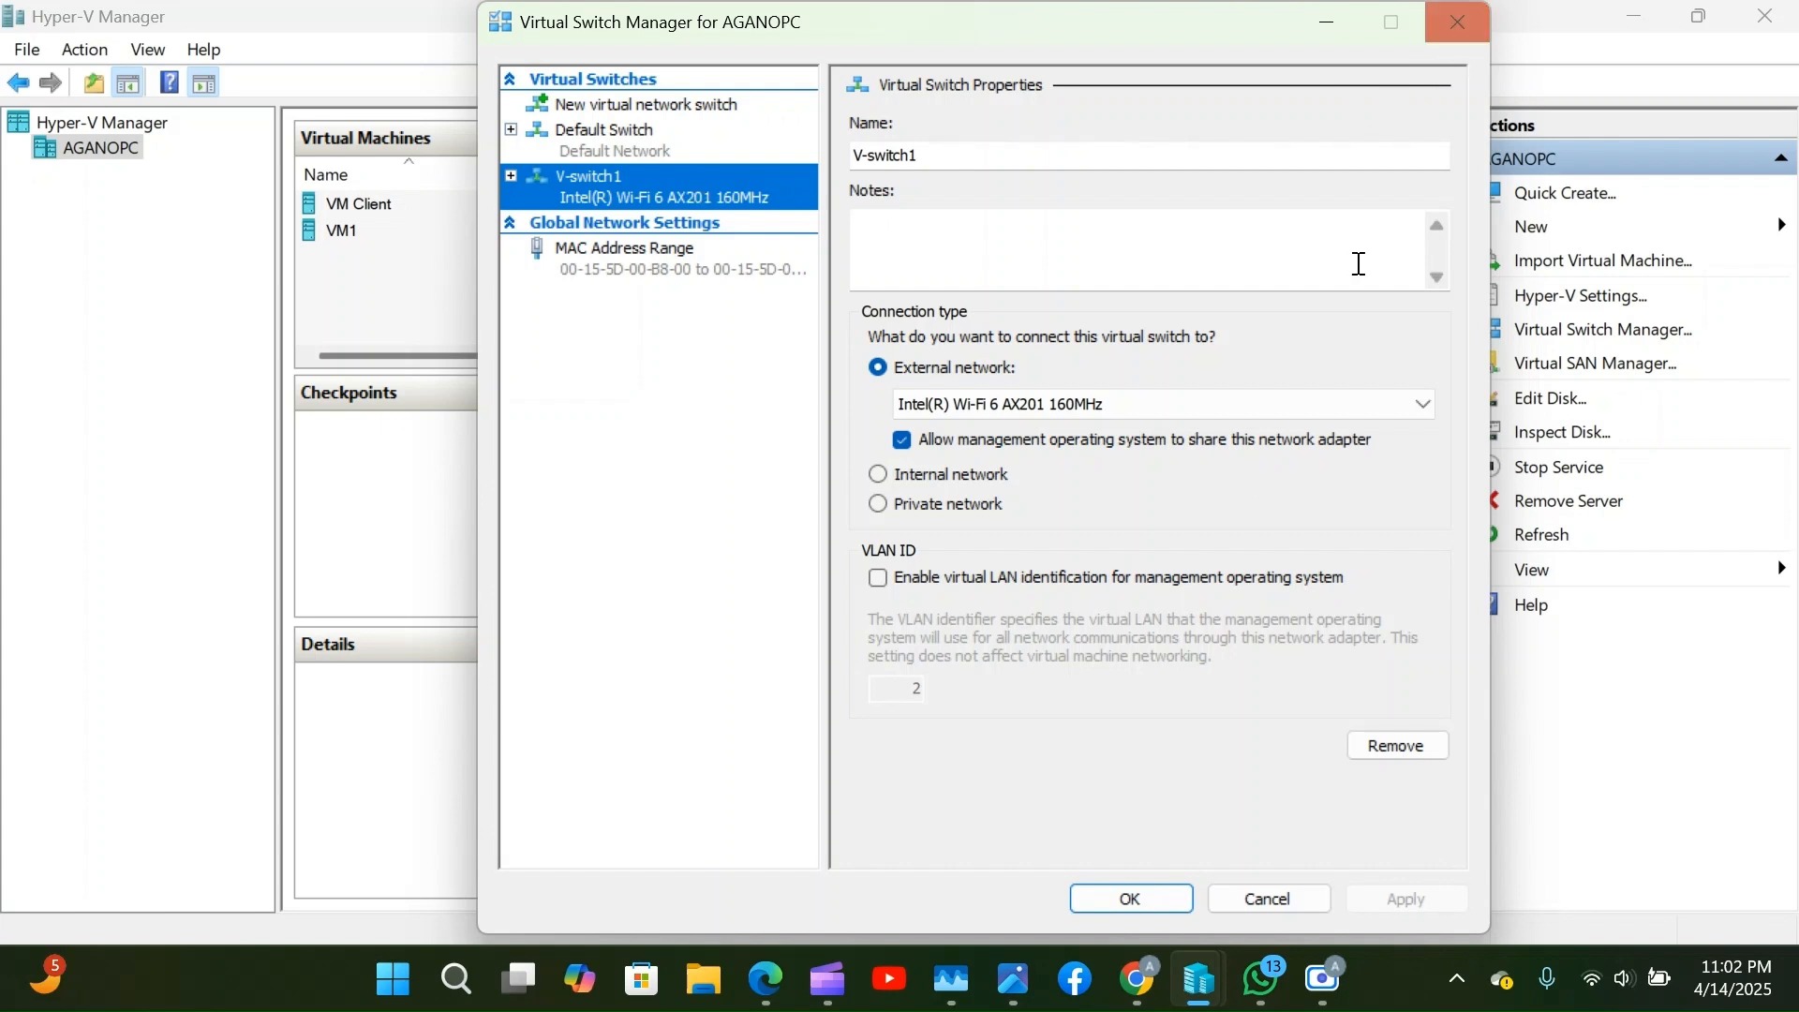
left_click(1115, 909)
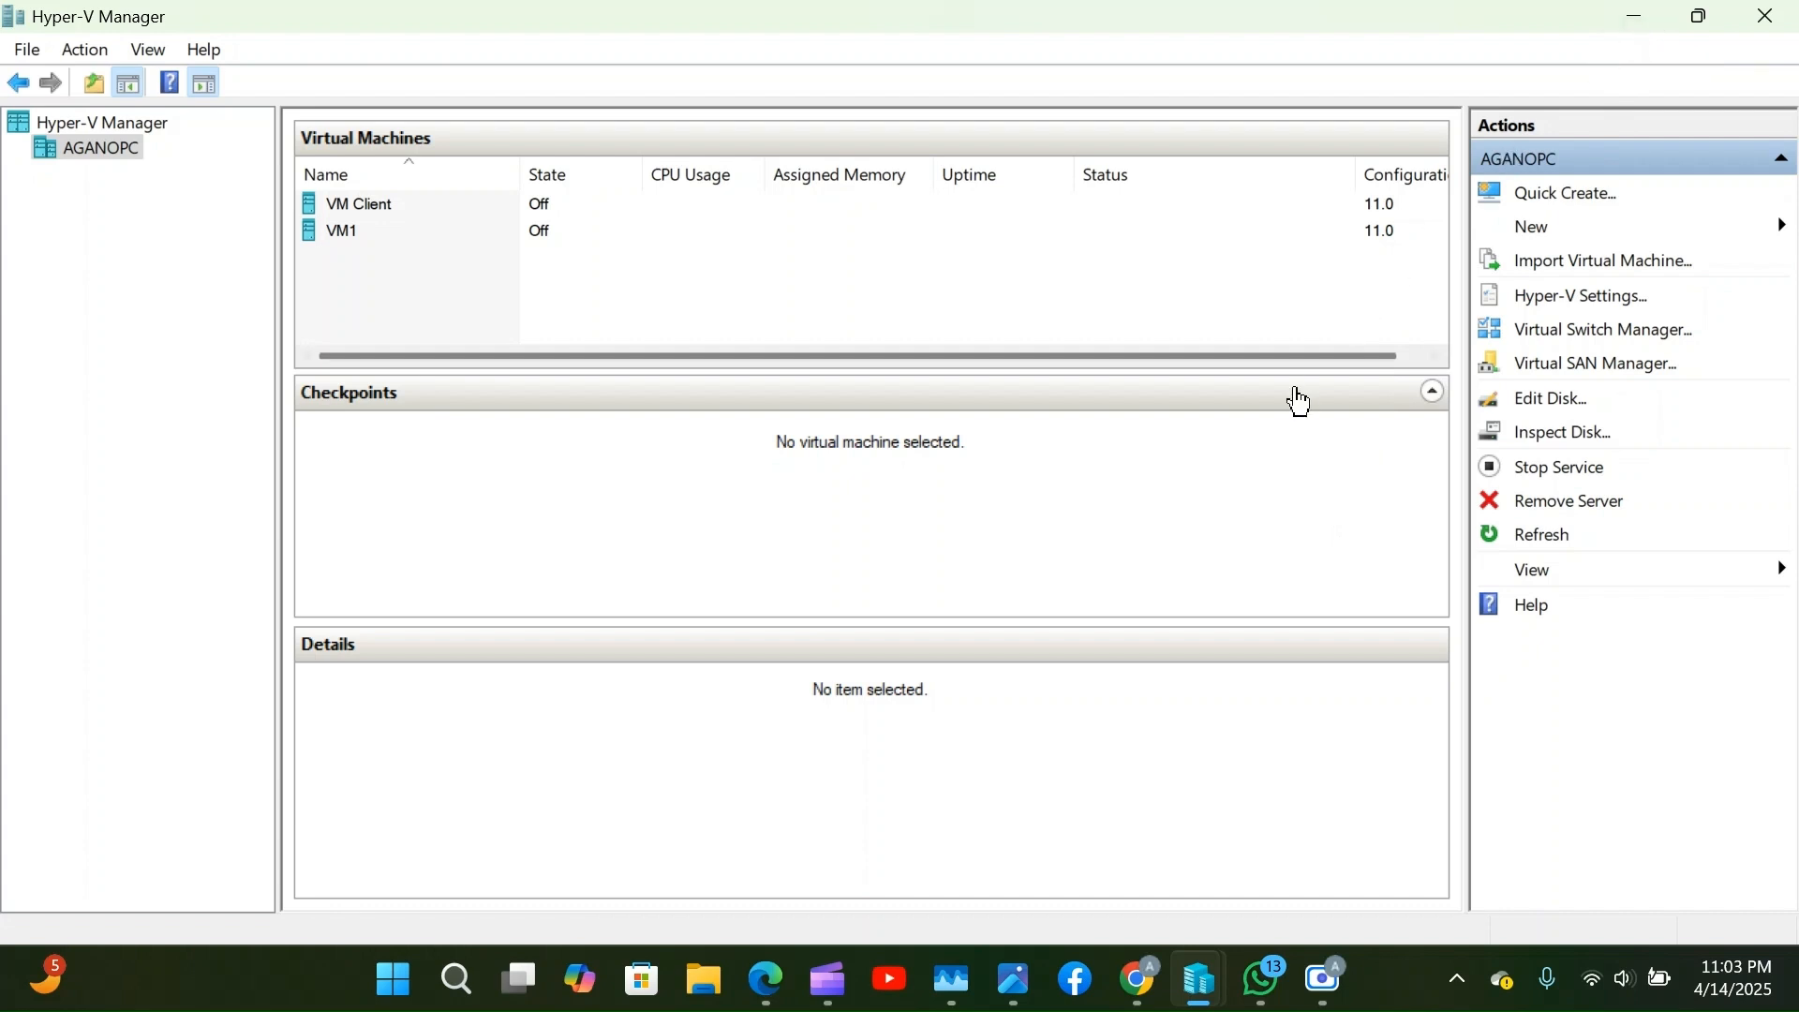
Bring Chrome to the front and search Google for 'windows 11 iso download'.
mouse_move(1137, 982)
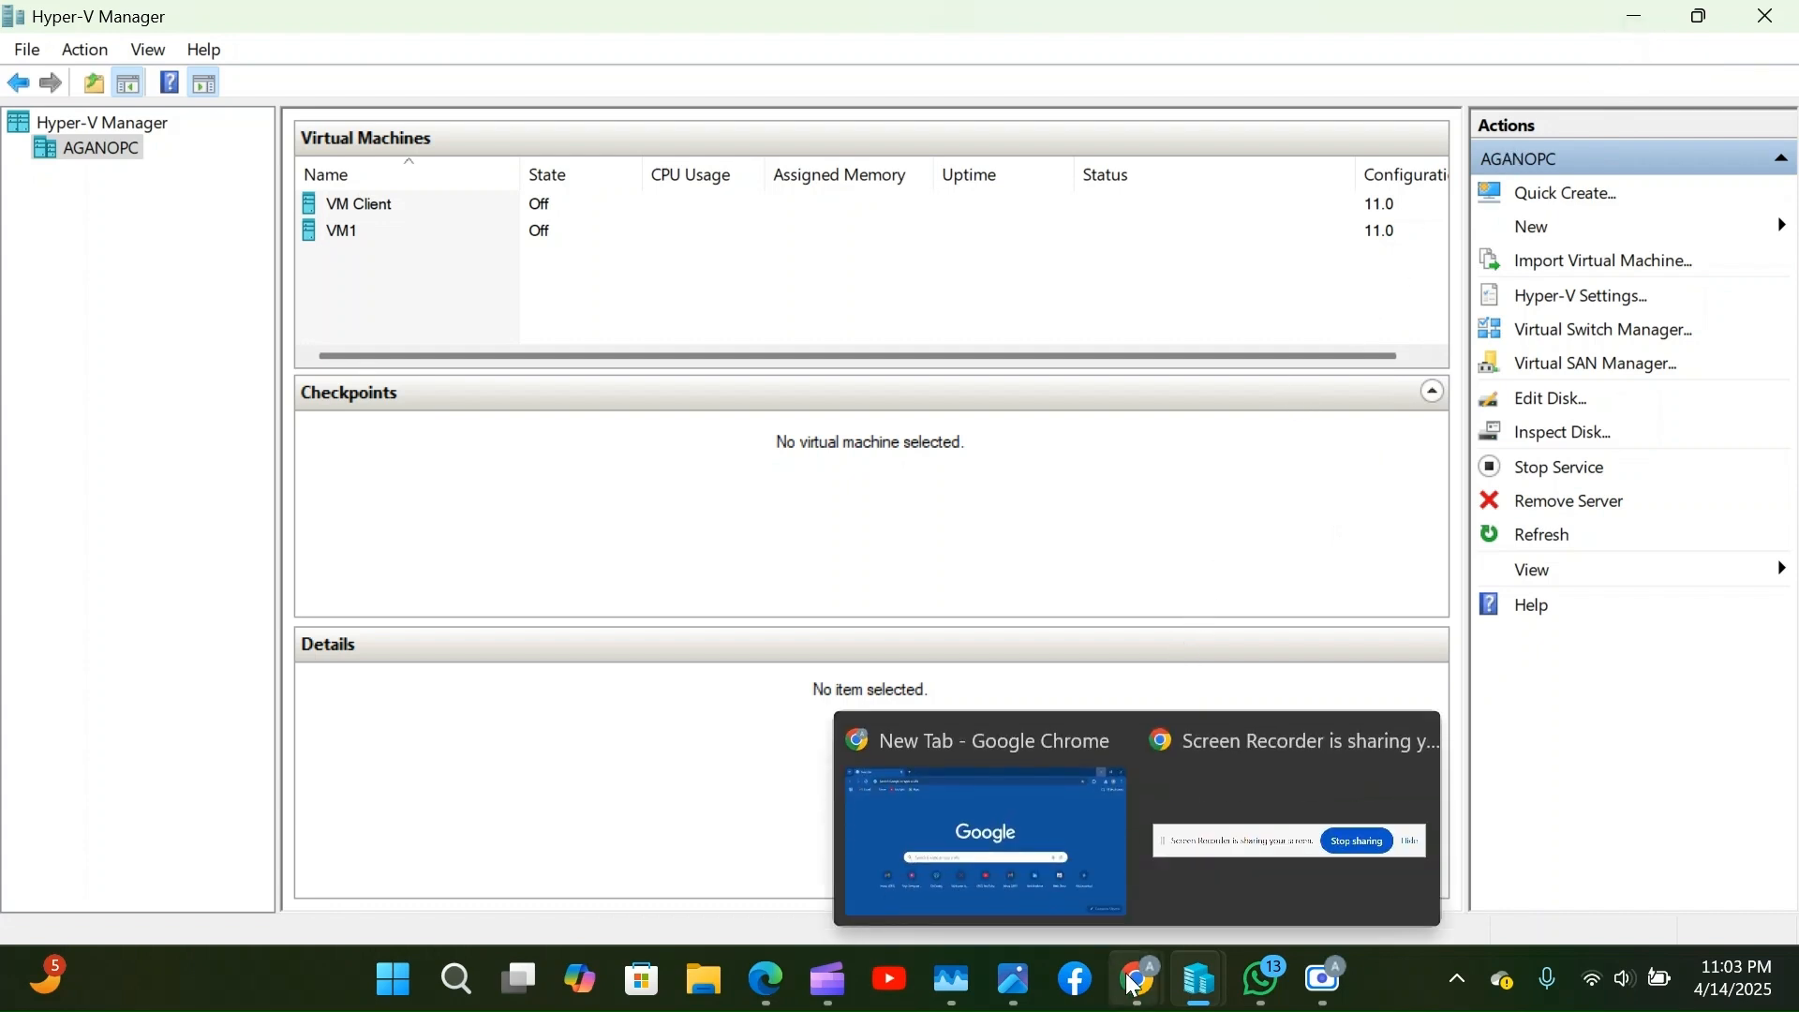
mouse_move(1071, 869)
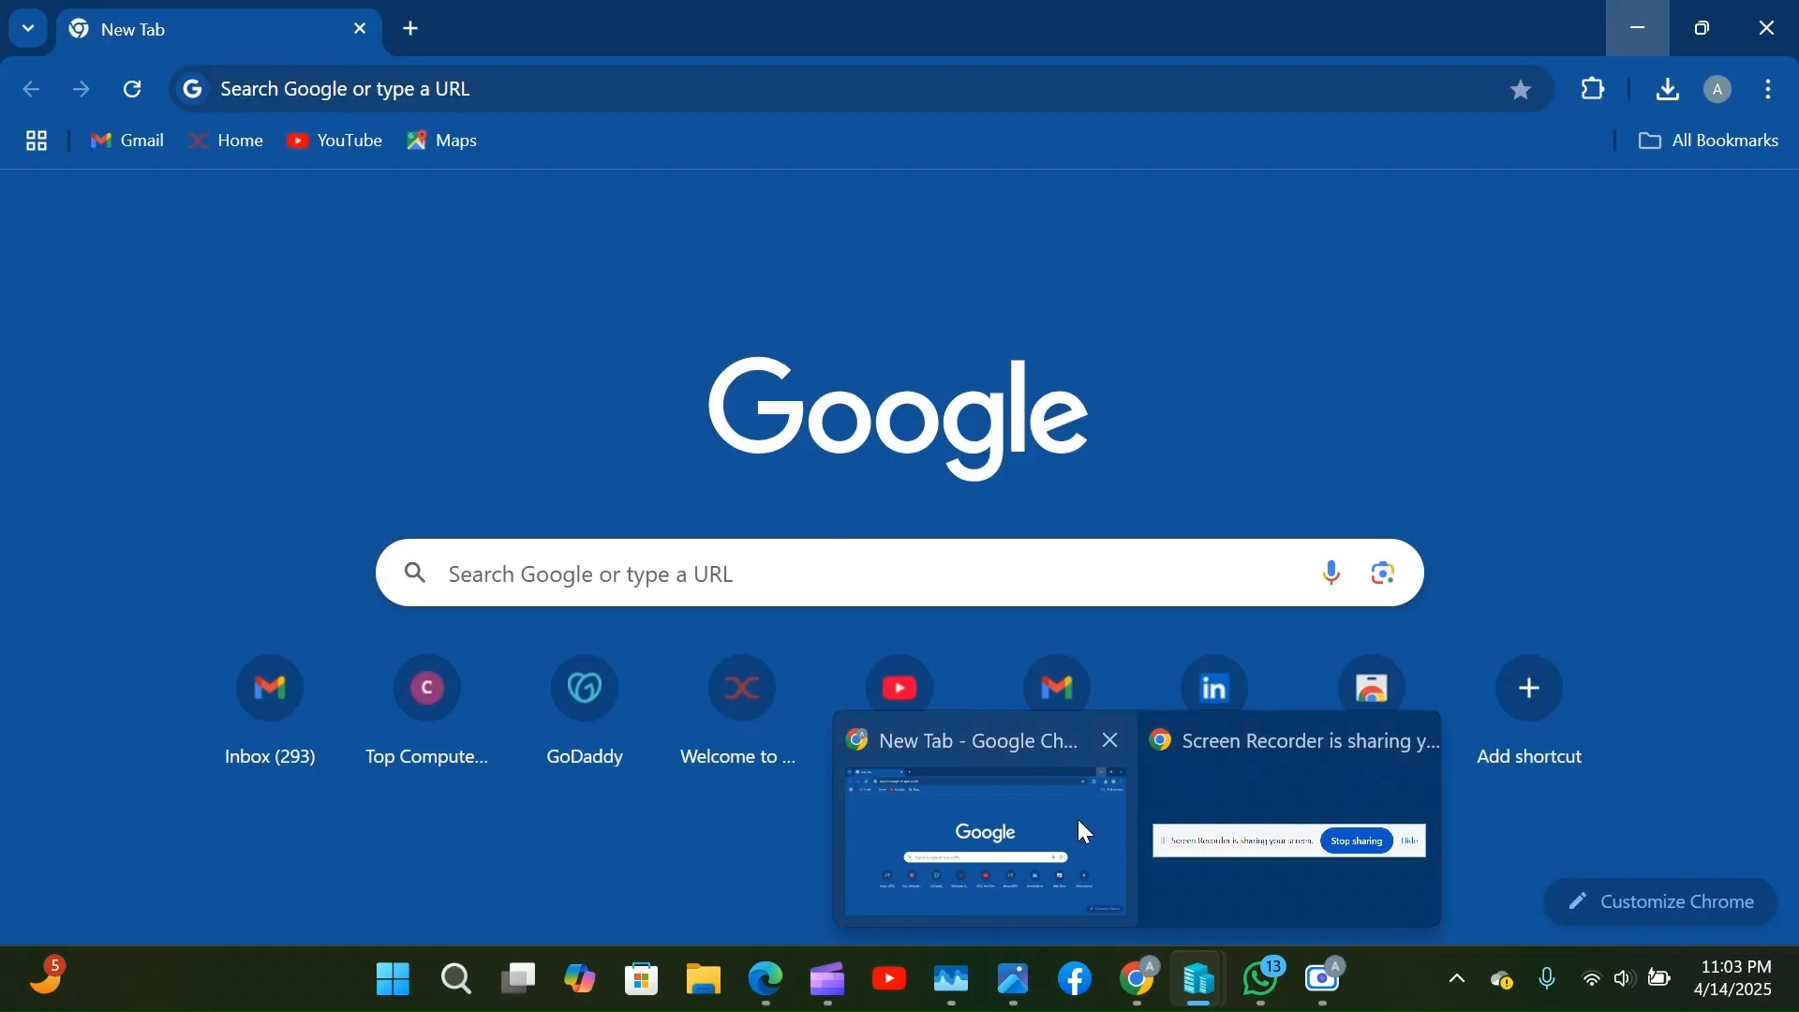
left_click(1078, 821)
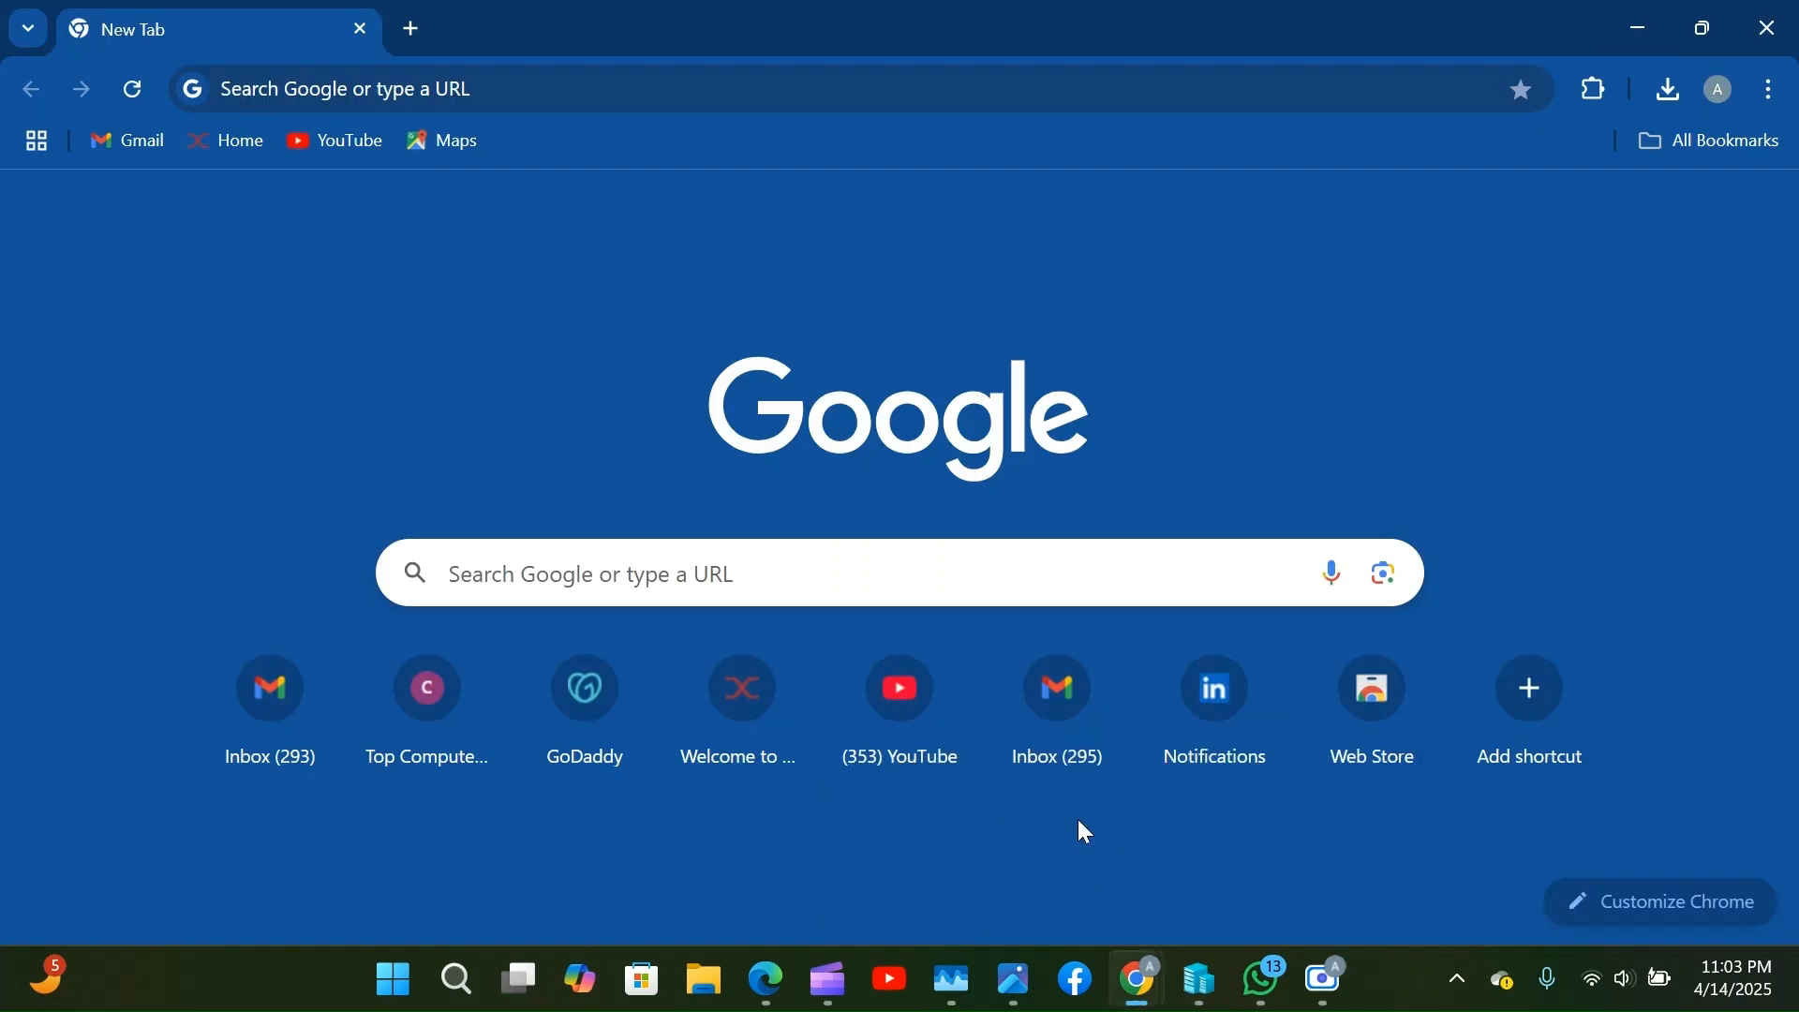
left_click(877, 587)
type("w")
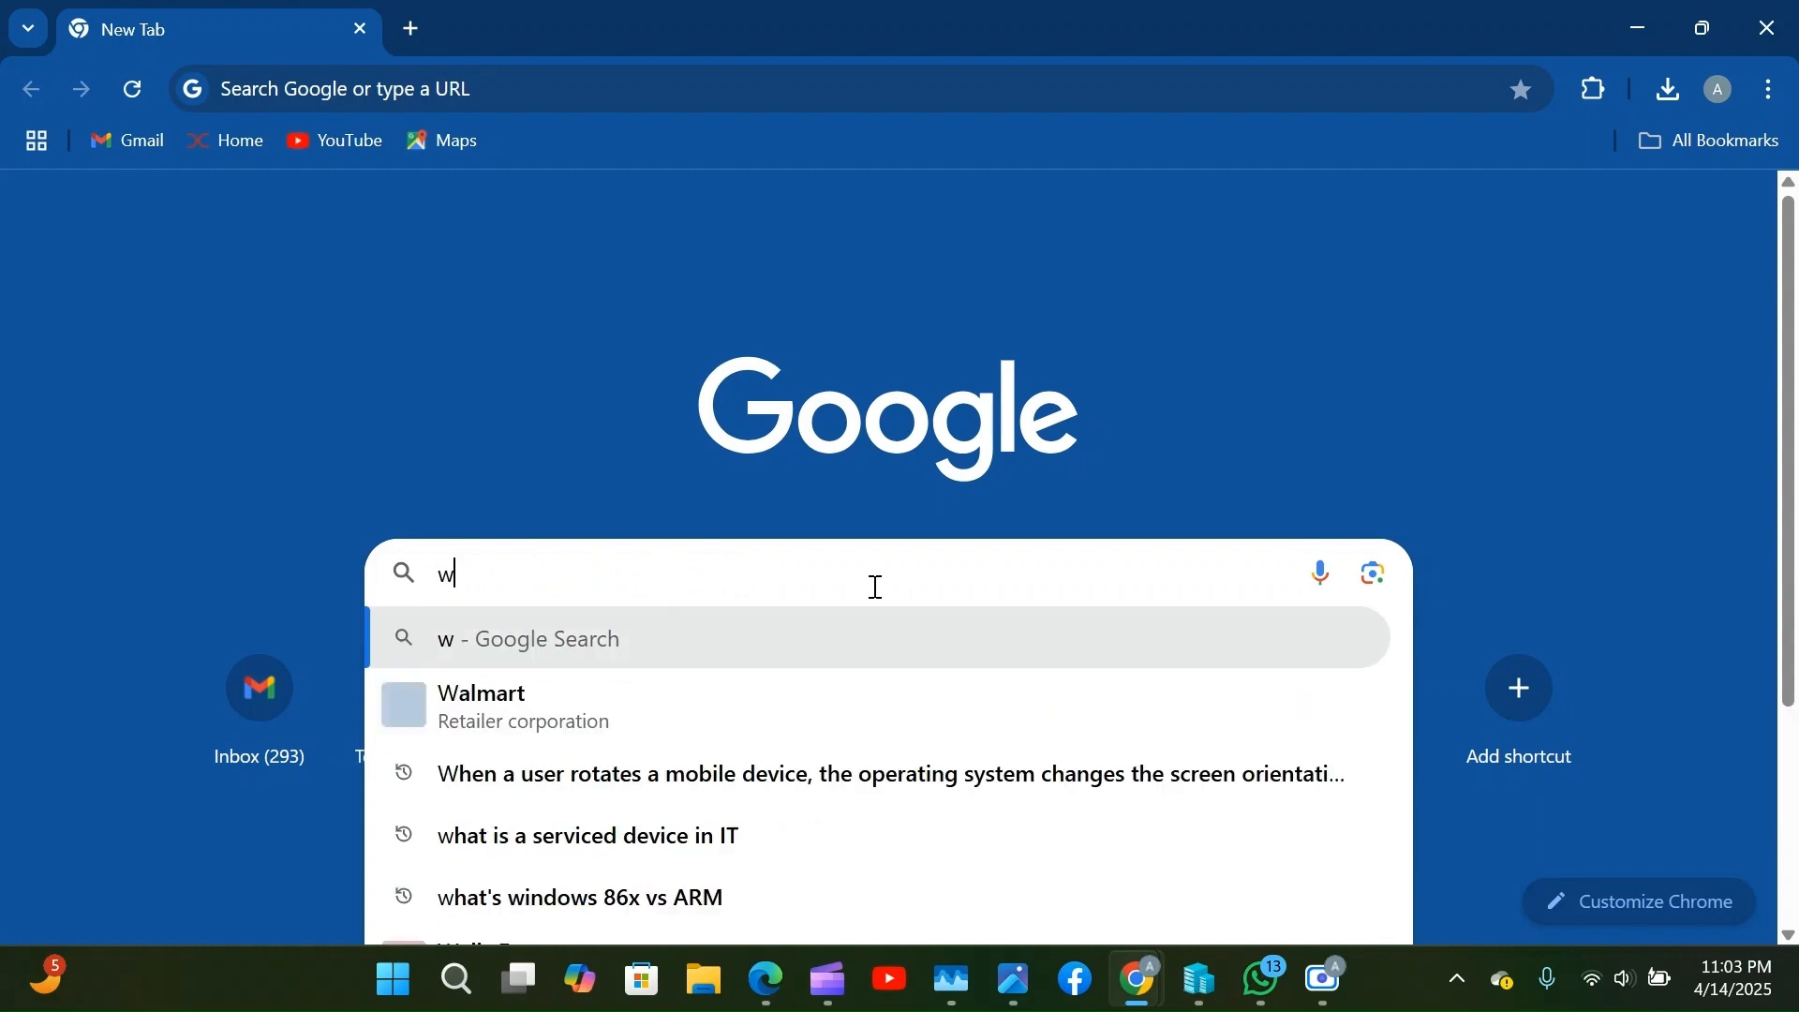
type("indowa")
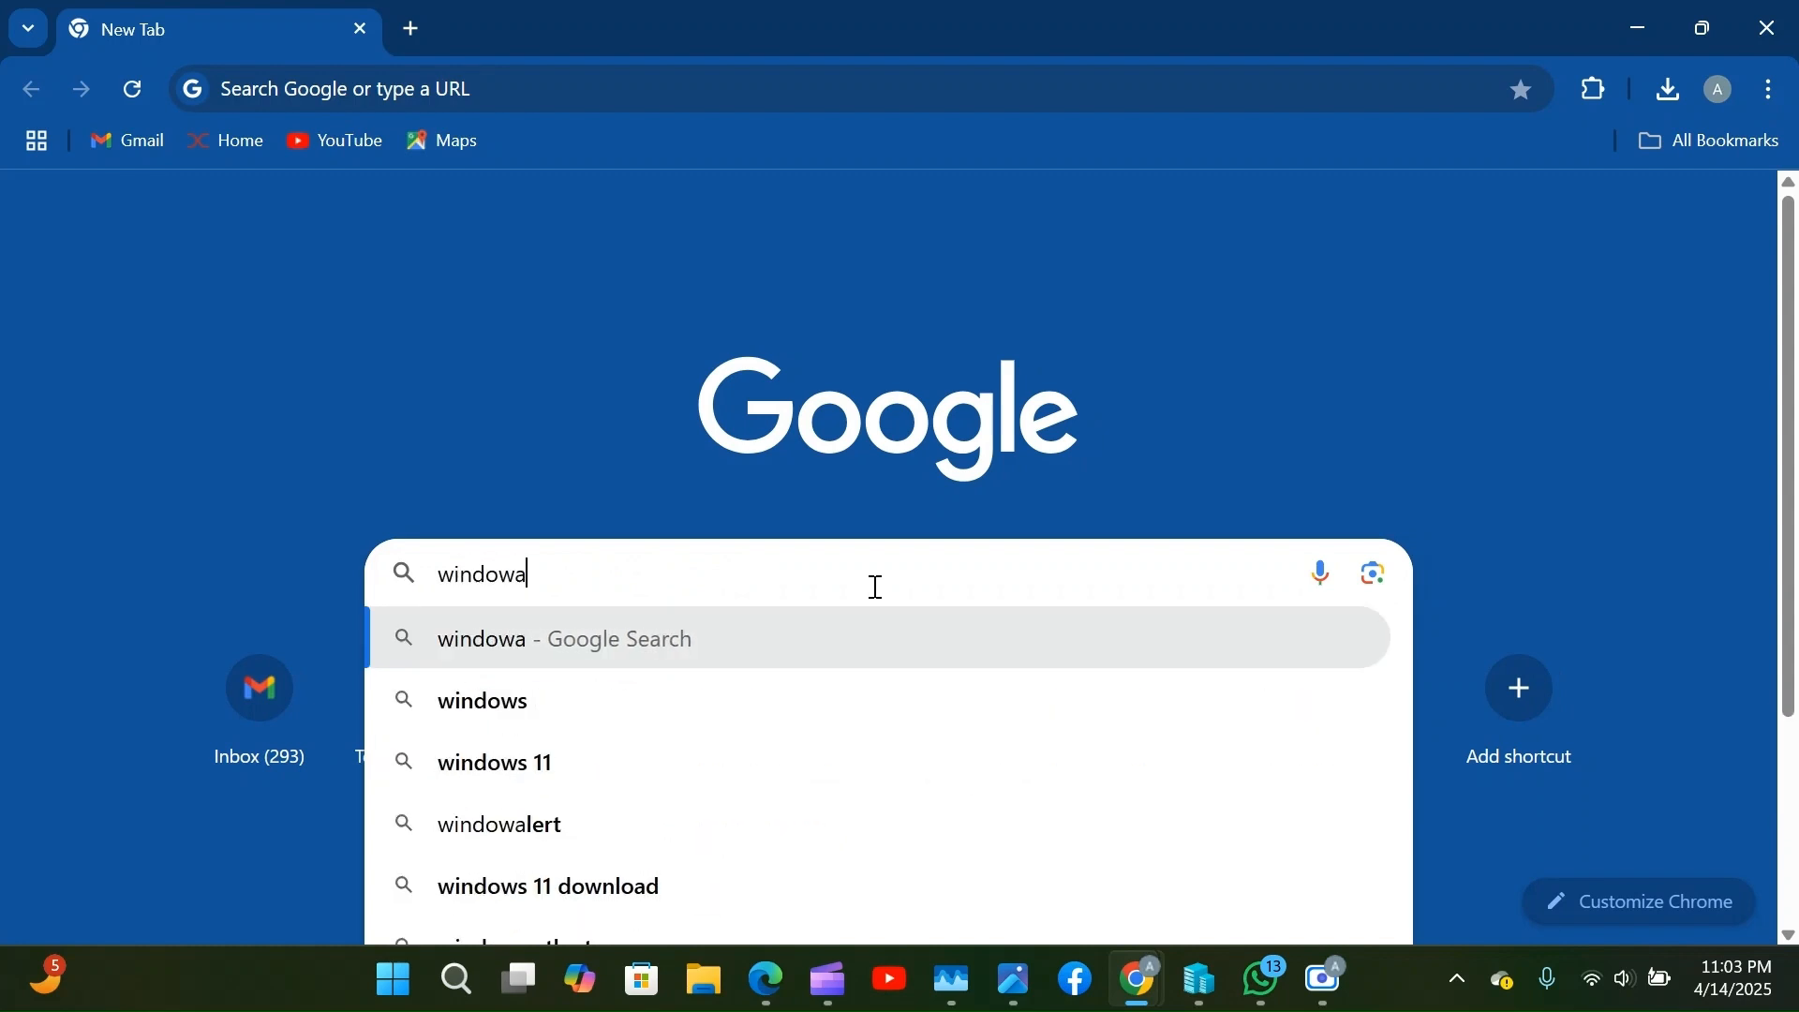
key("BackSpace")
type("s 11")
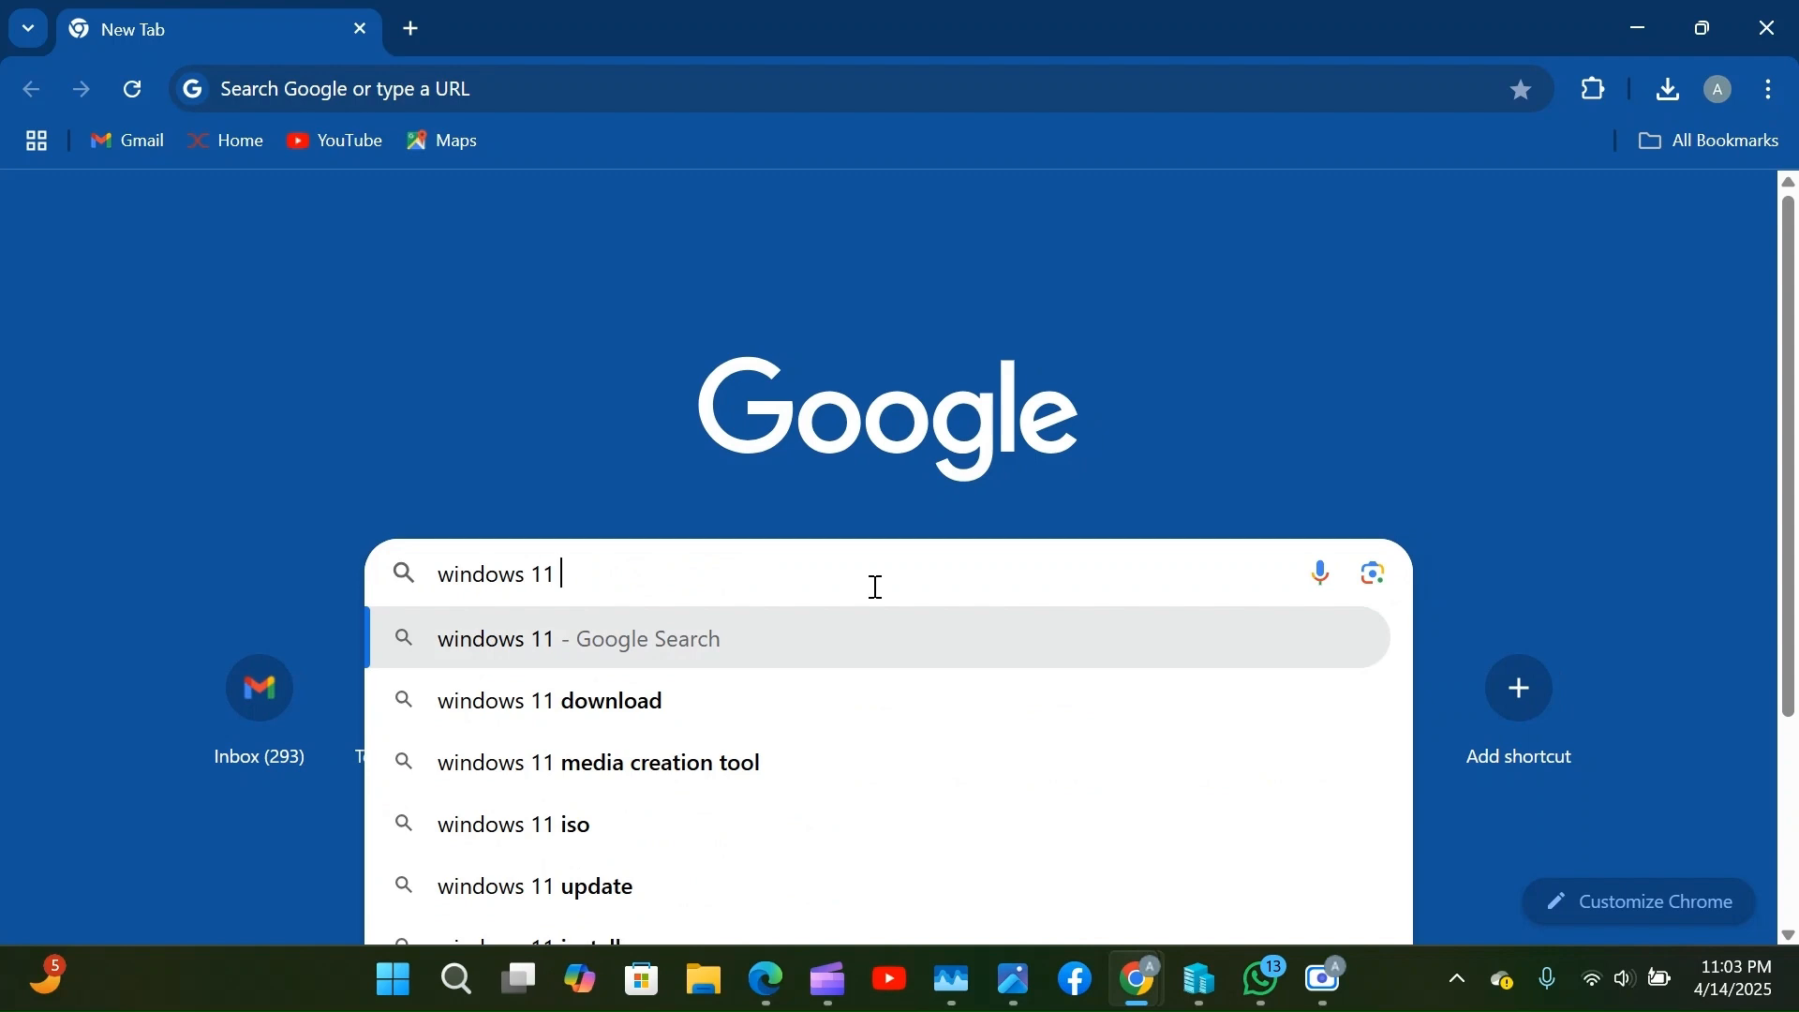
type(" is")
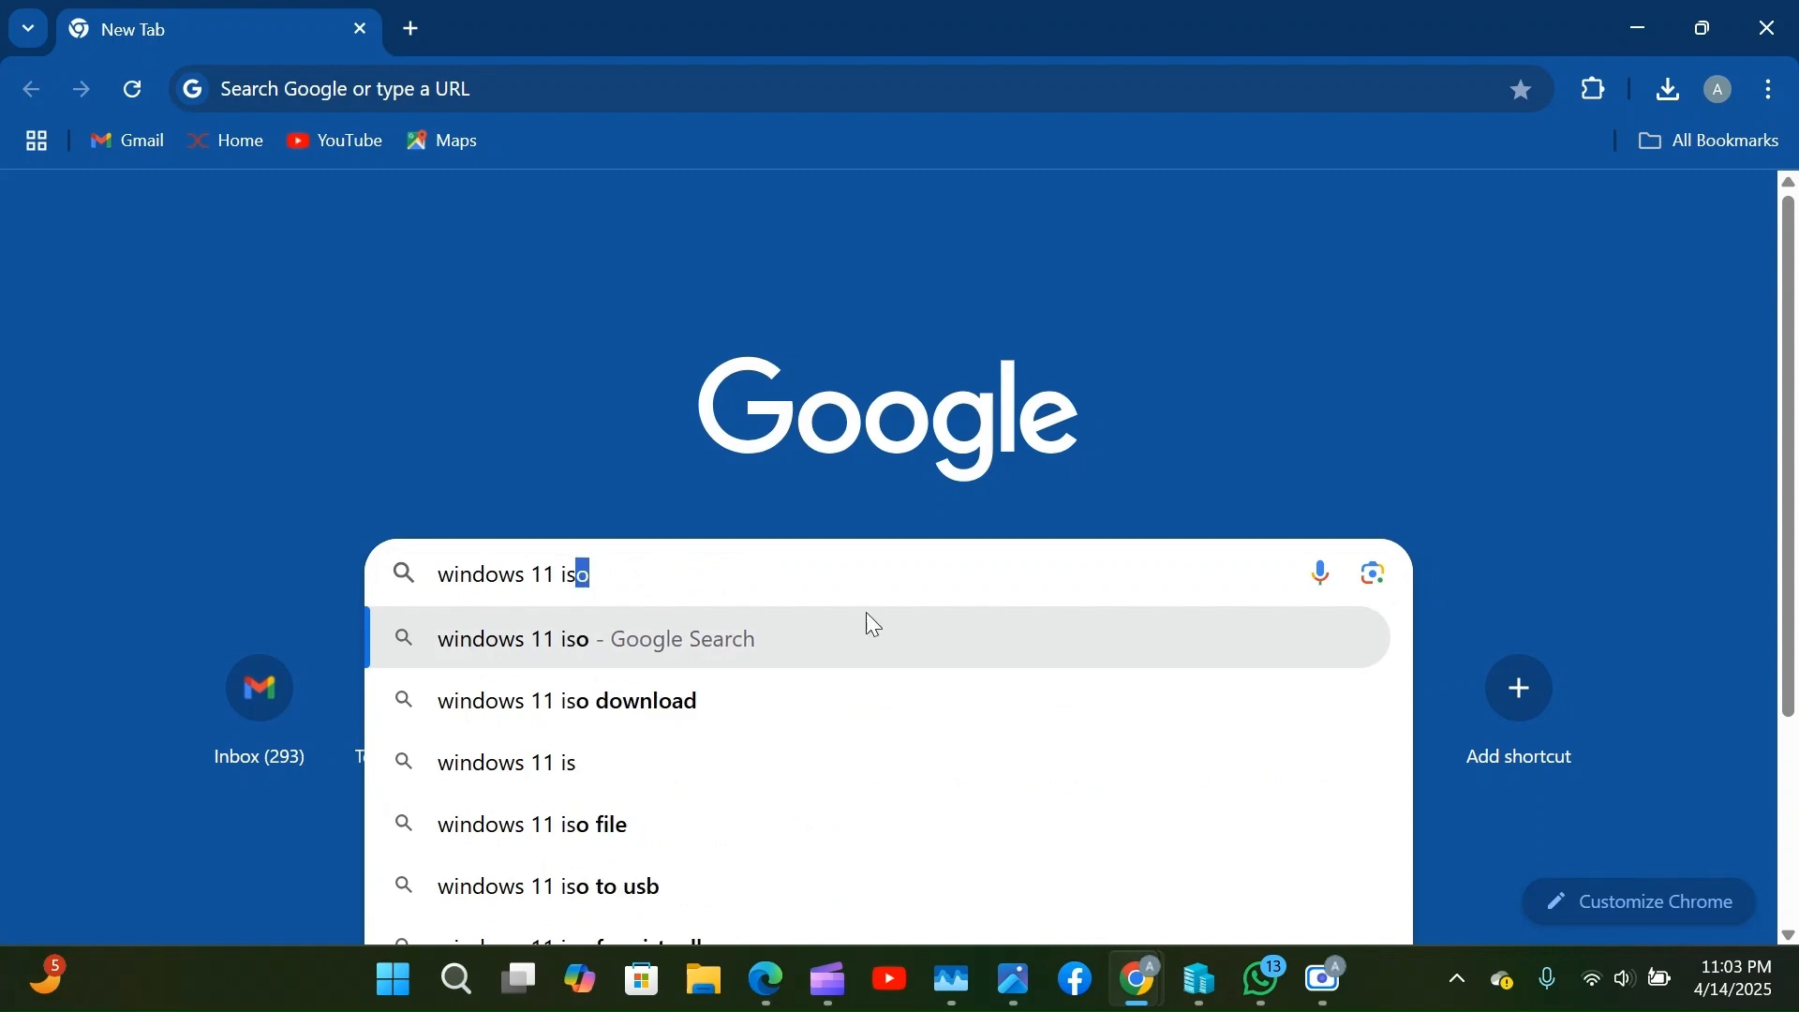
left_click(808, 705)
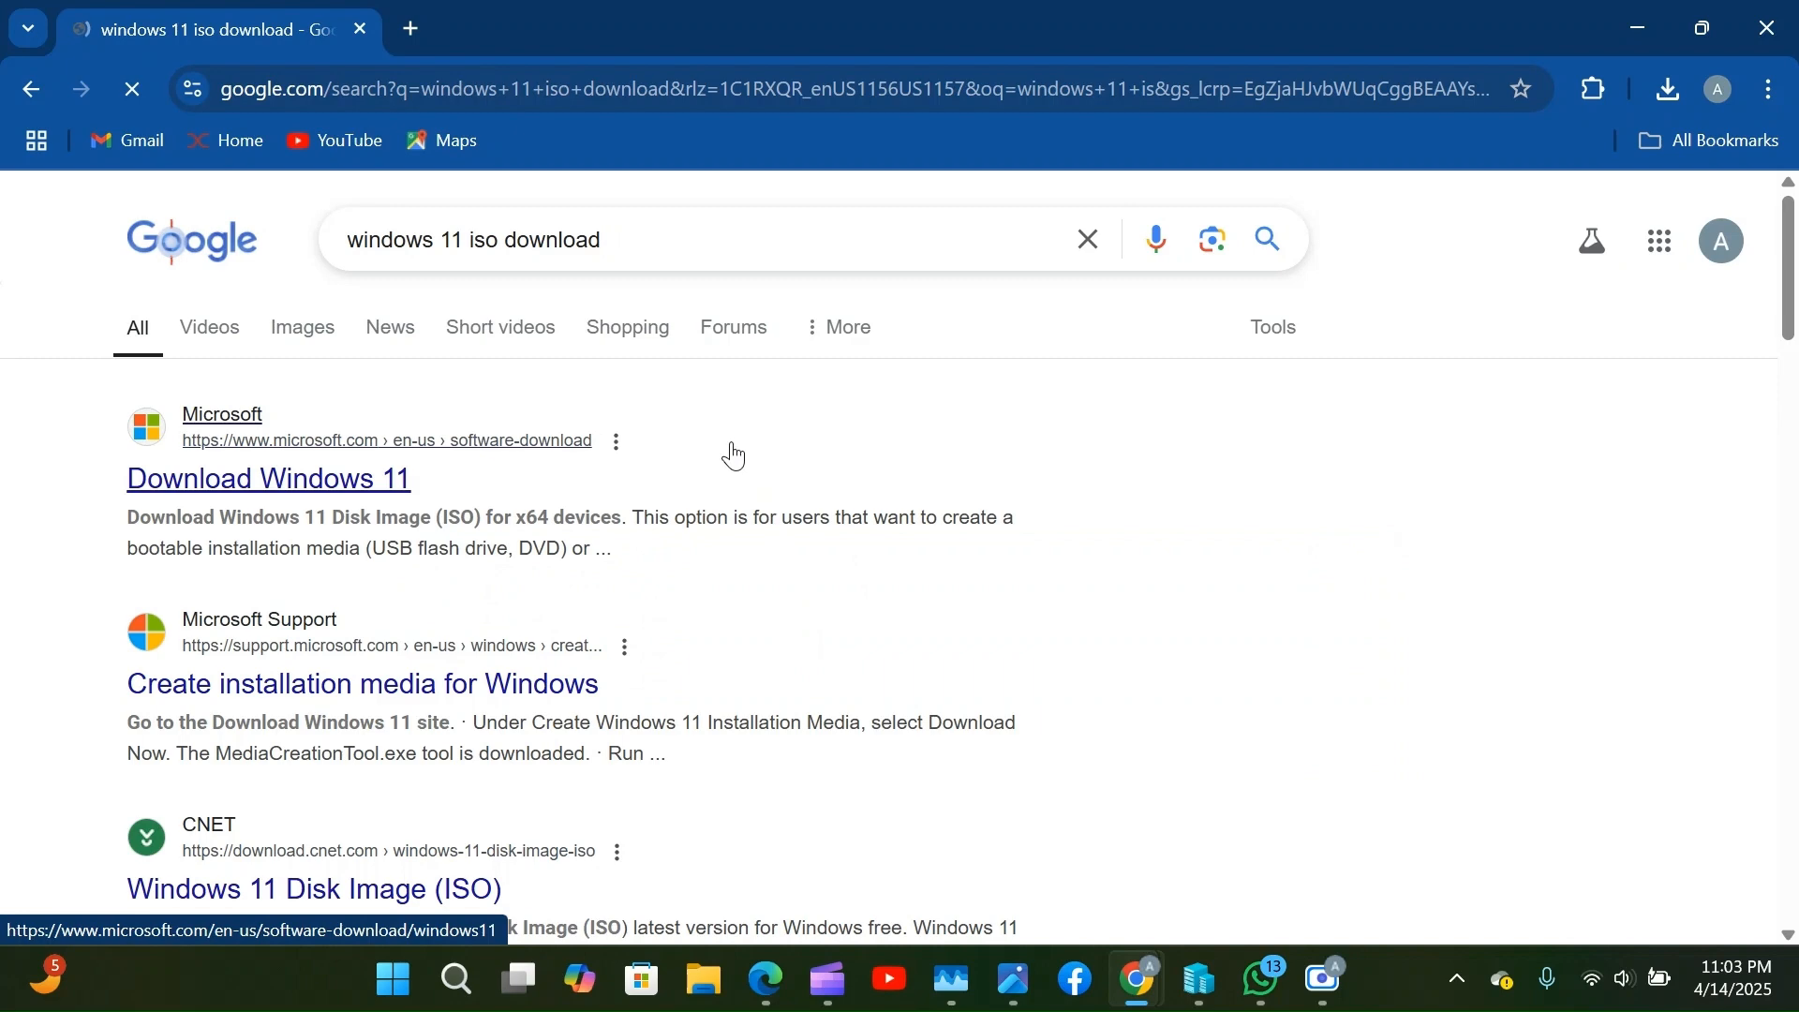
Scroll down the Download Windows 11 (24H2) page to the Disk Image (ISO) for x64 devices section.
scroll(453, 522, "down", 1)
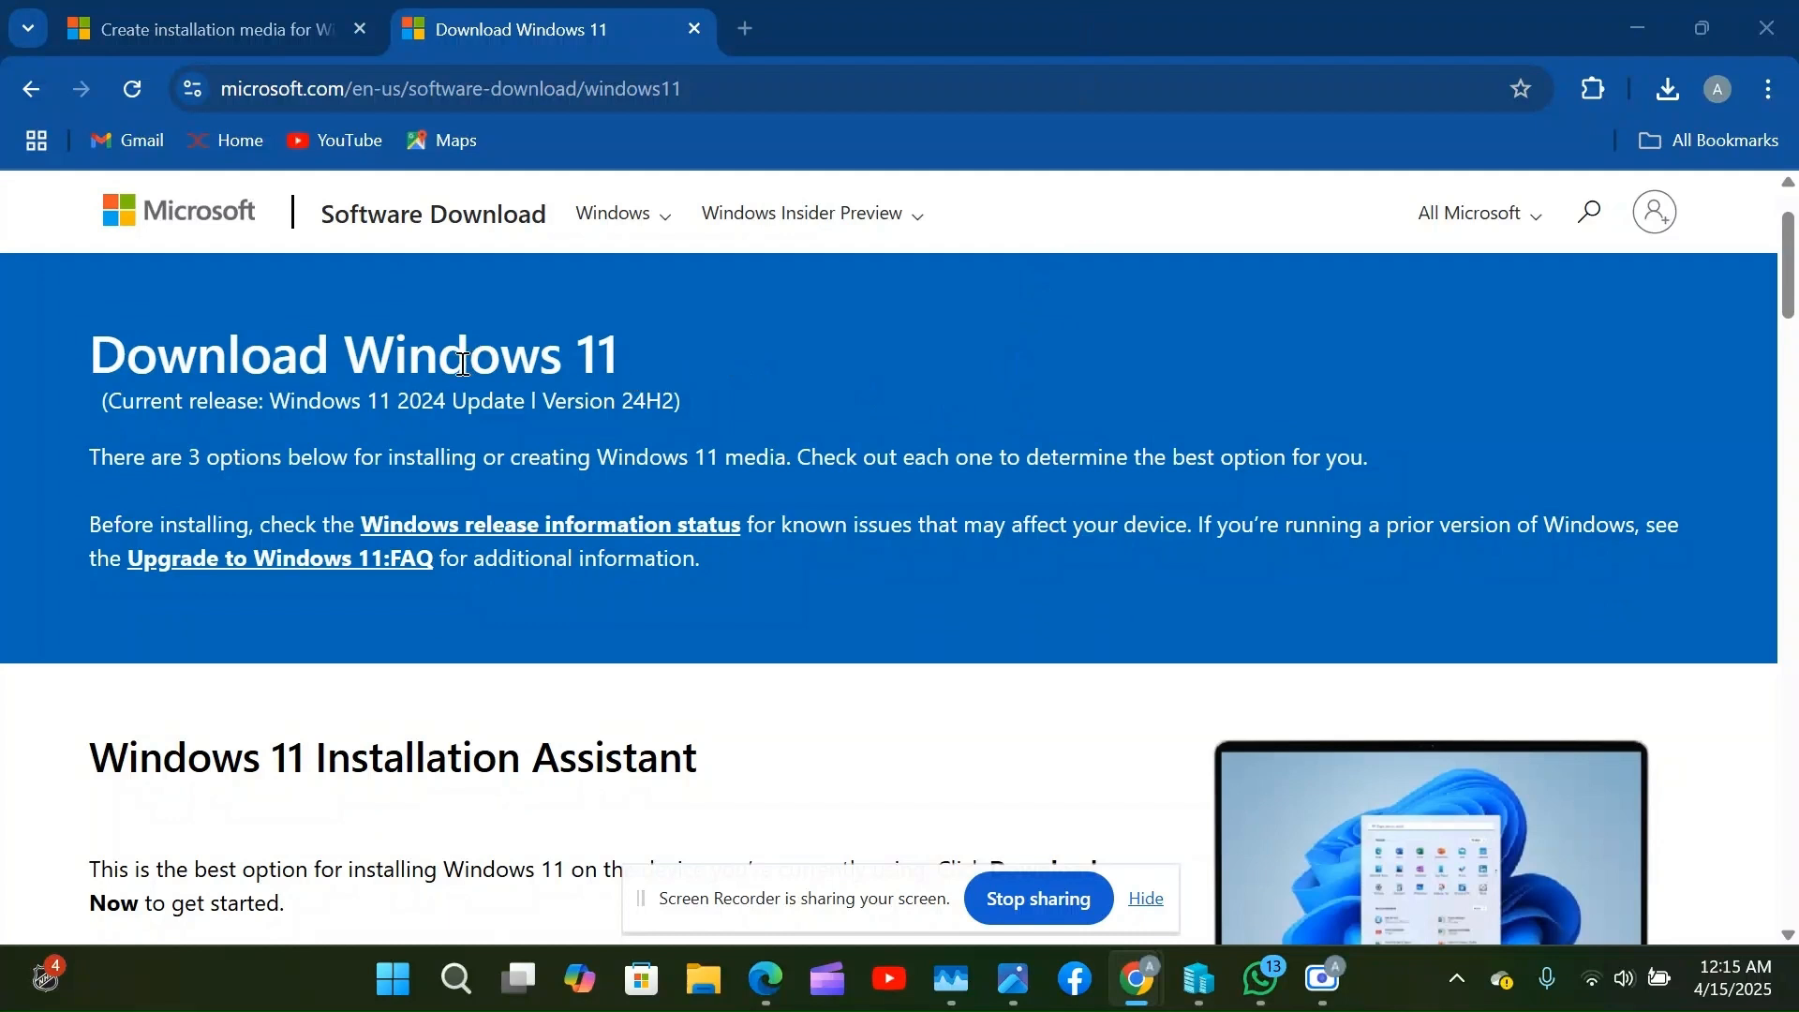
scroll(463, 363, "down", 2)
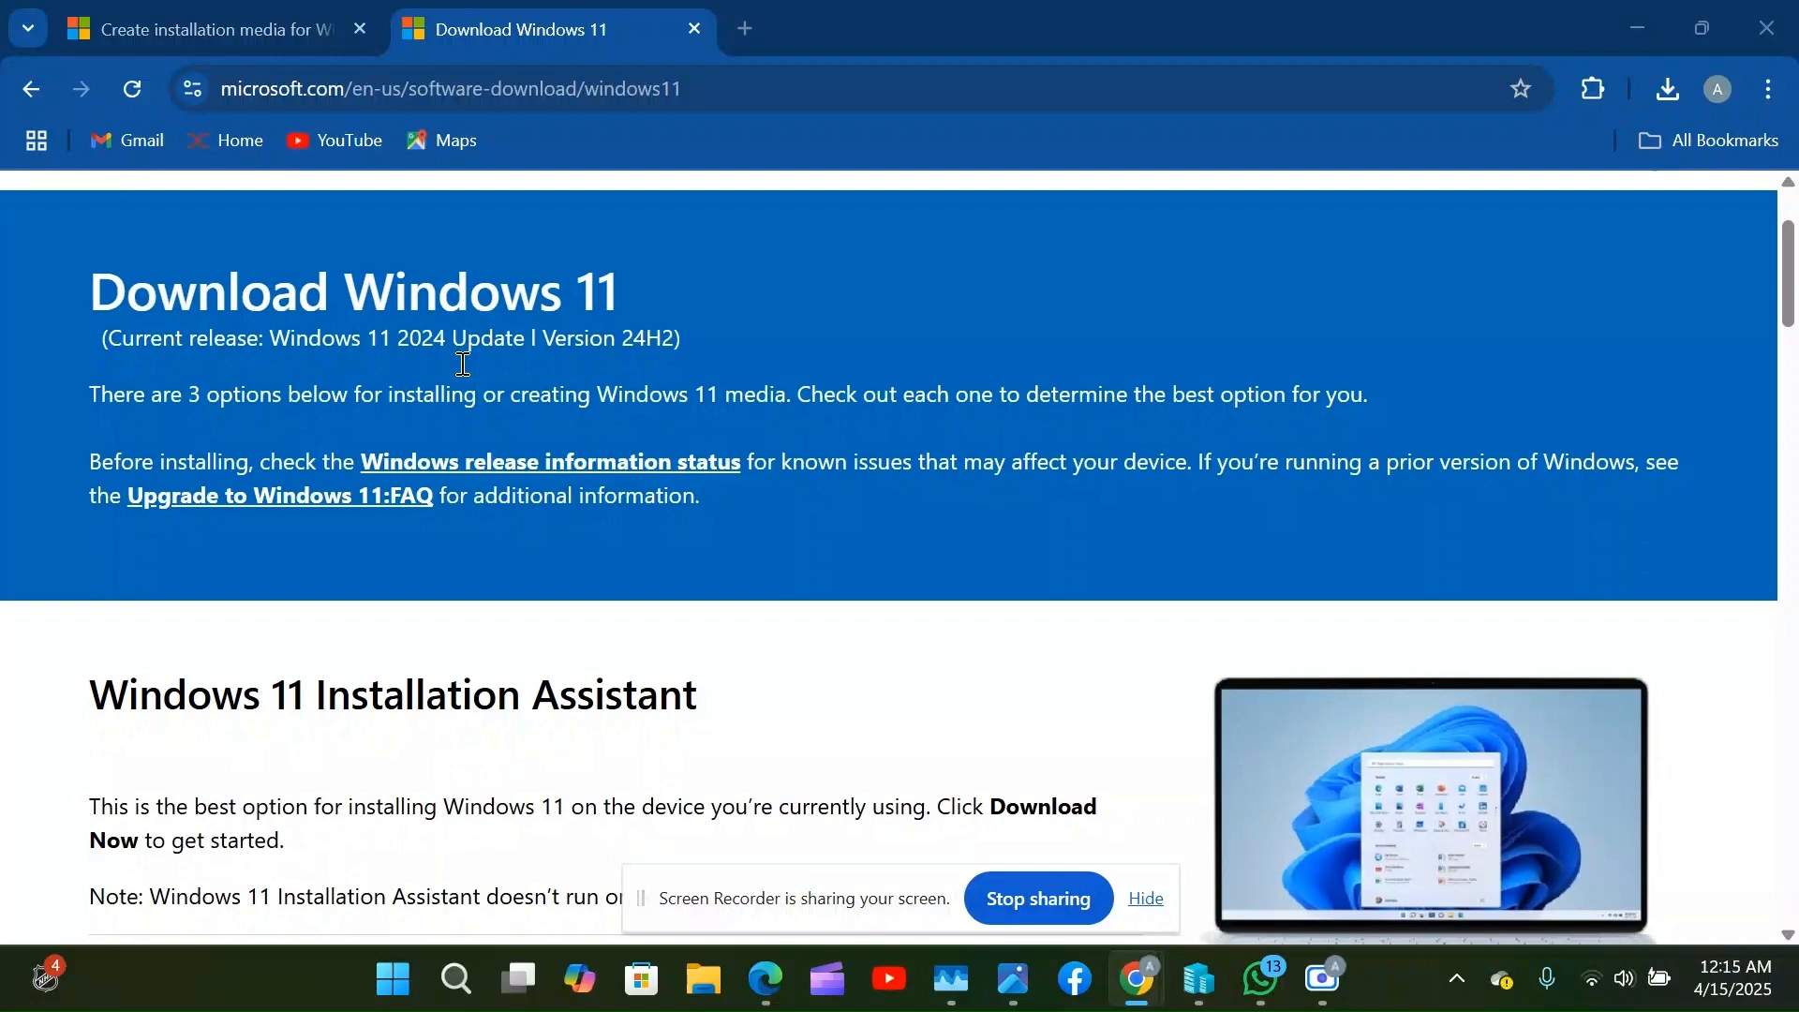
scroll(463, 364, "down", 1)
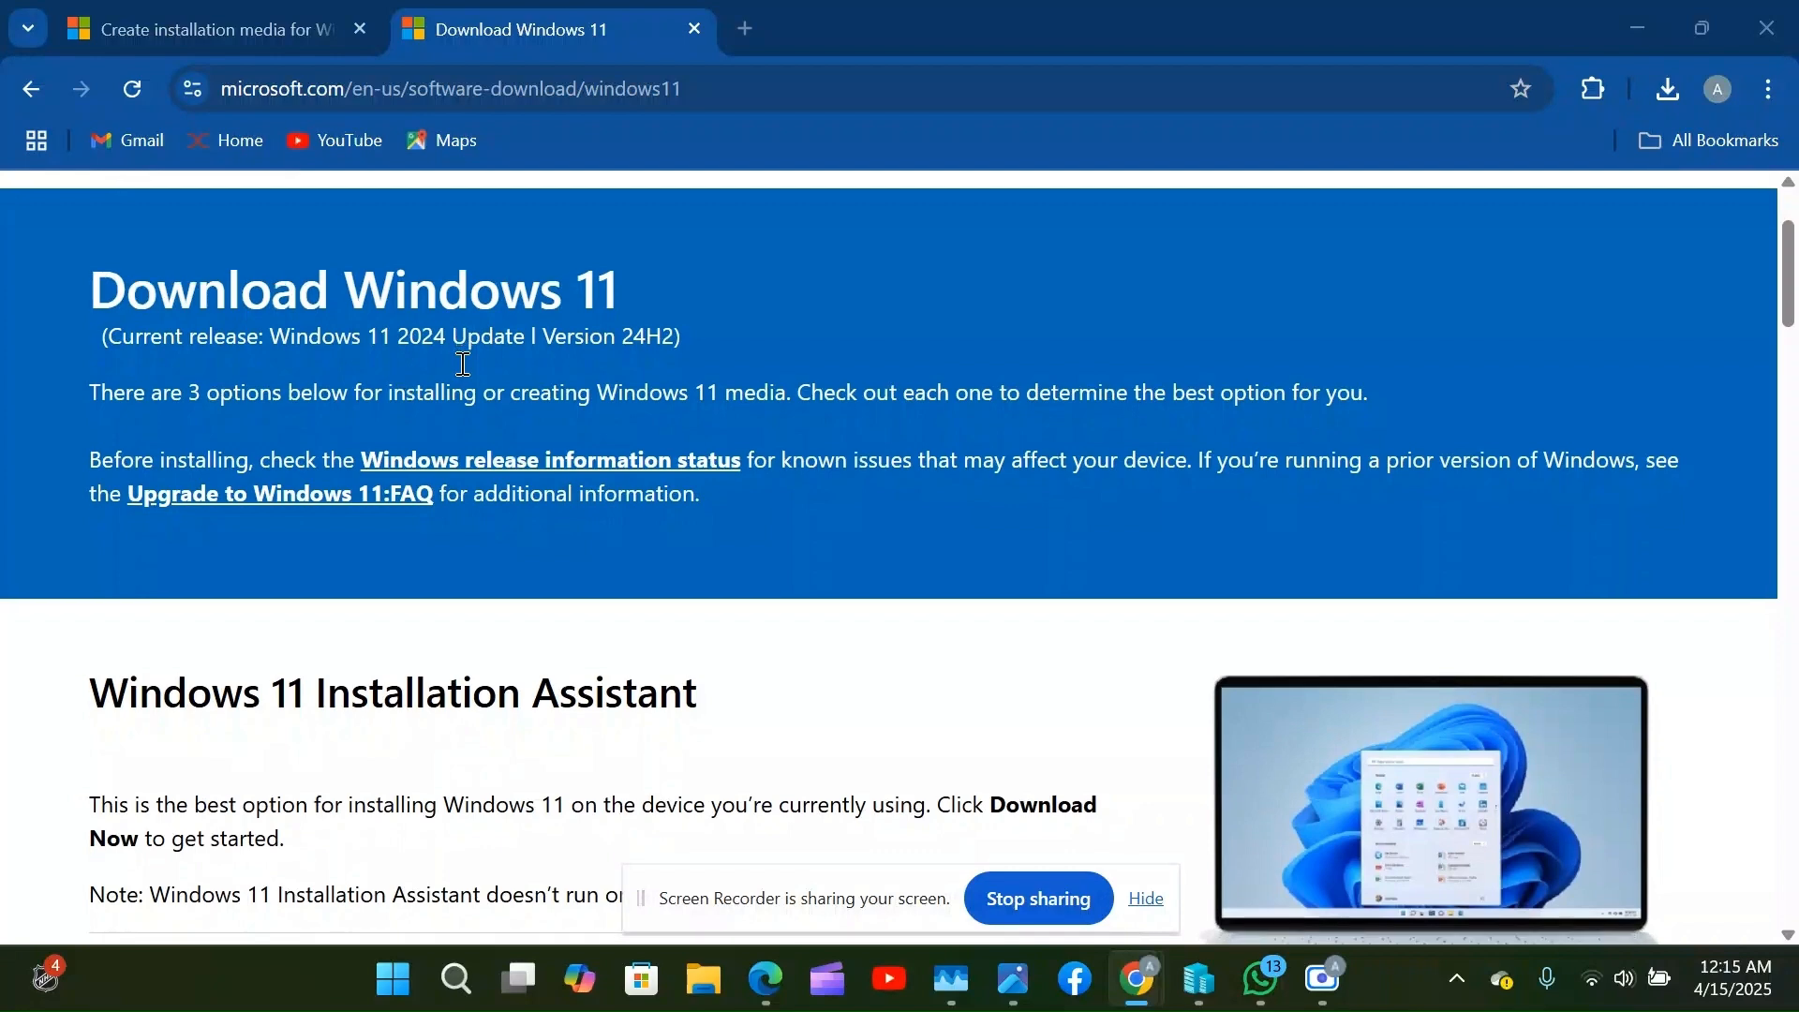
scroll(510, 592, "down", 1)
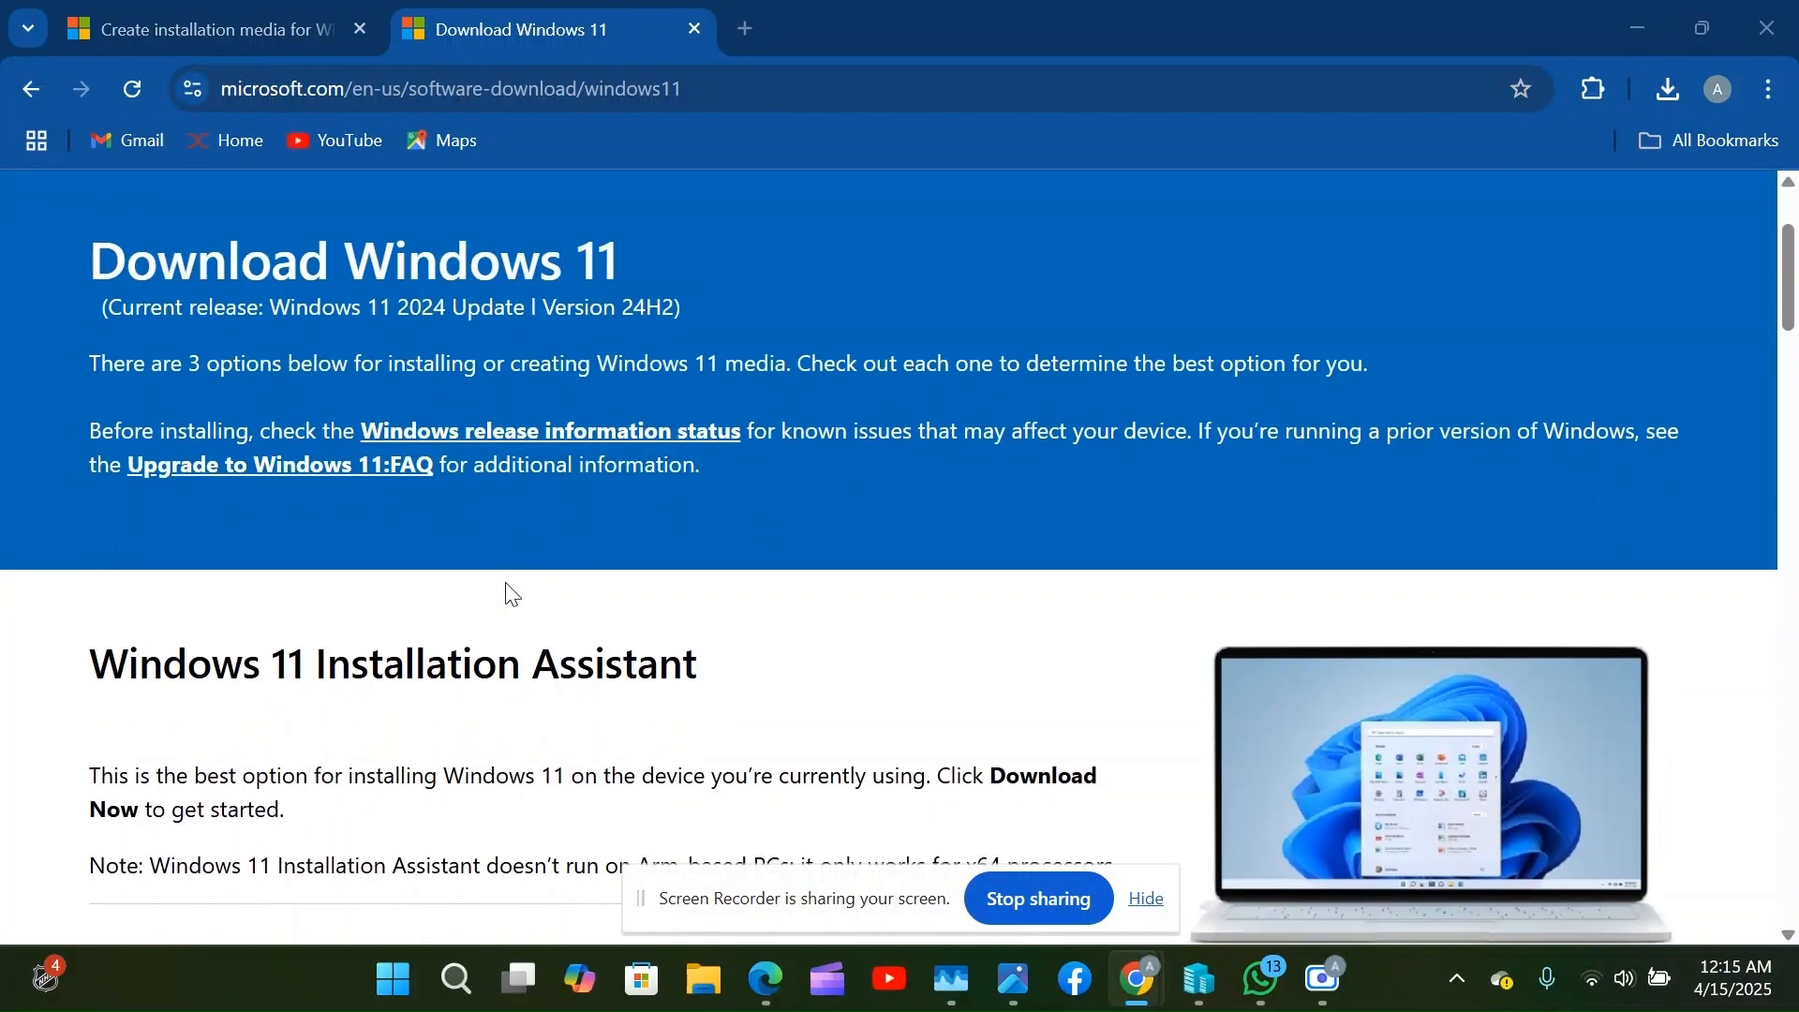
scroll(510, 593, "down", 1)
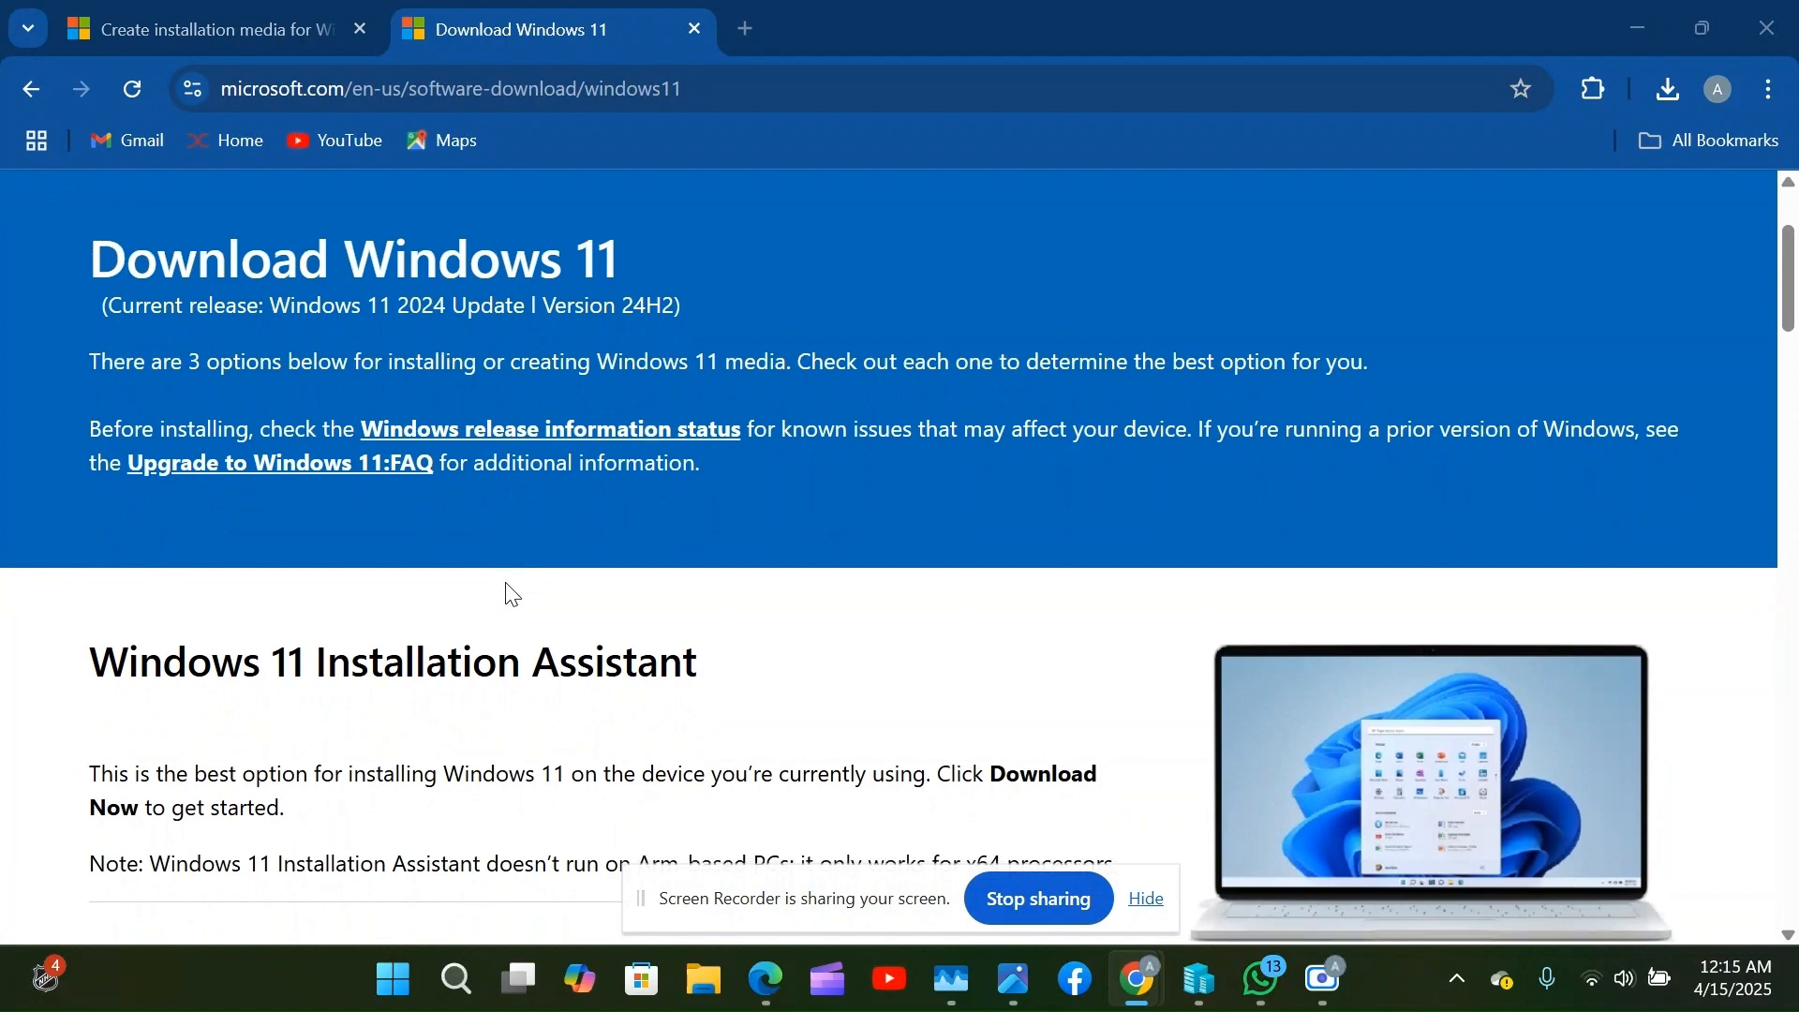
scroll(511, 592, "down", 4)
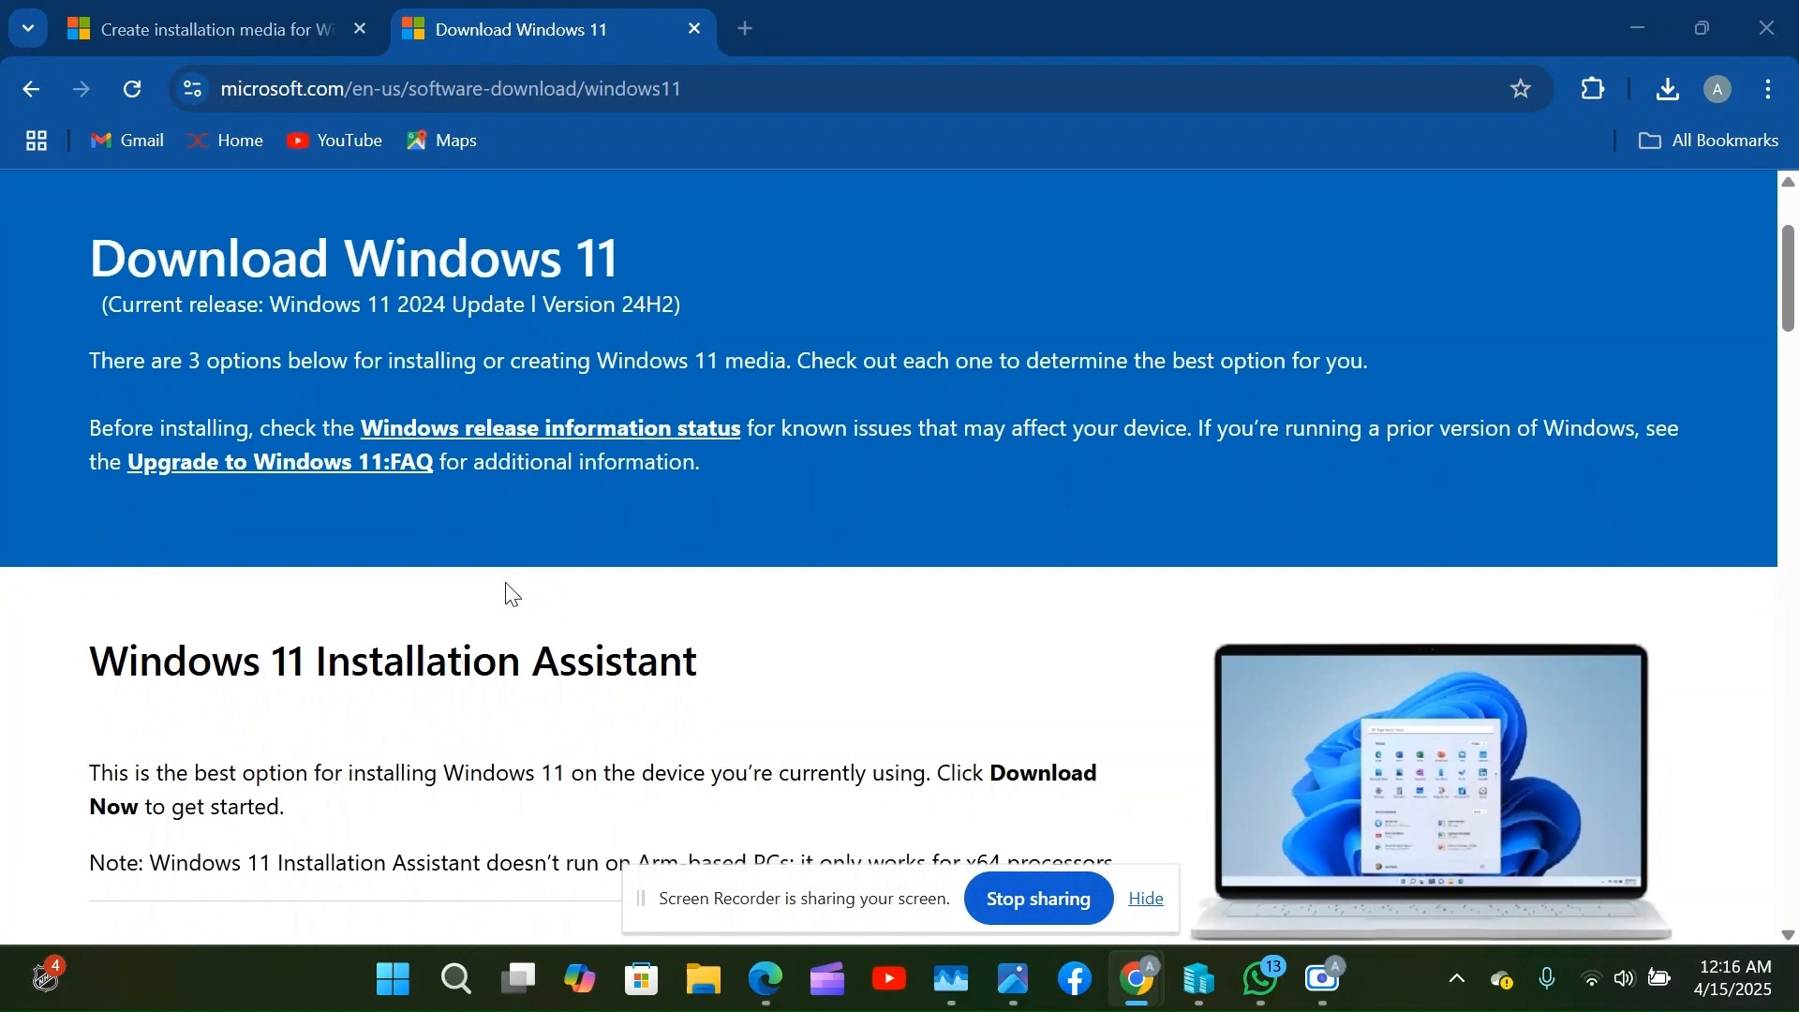
scroll(510, 592, "down", 8)
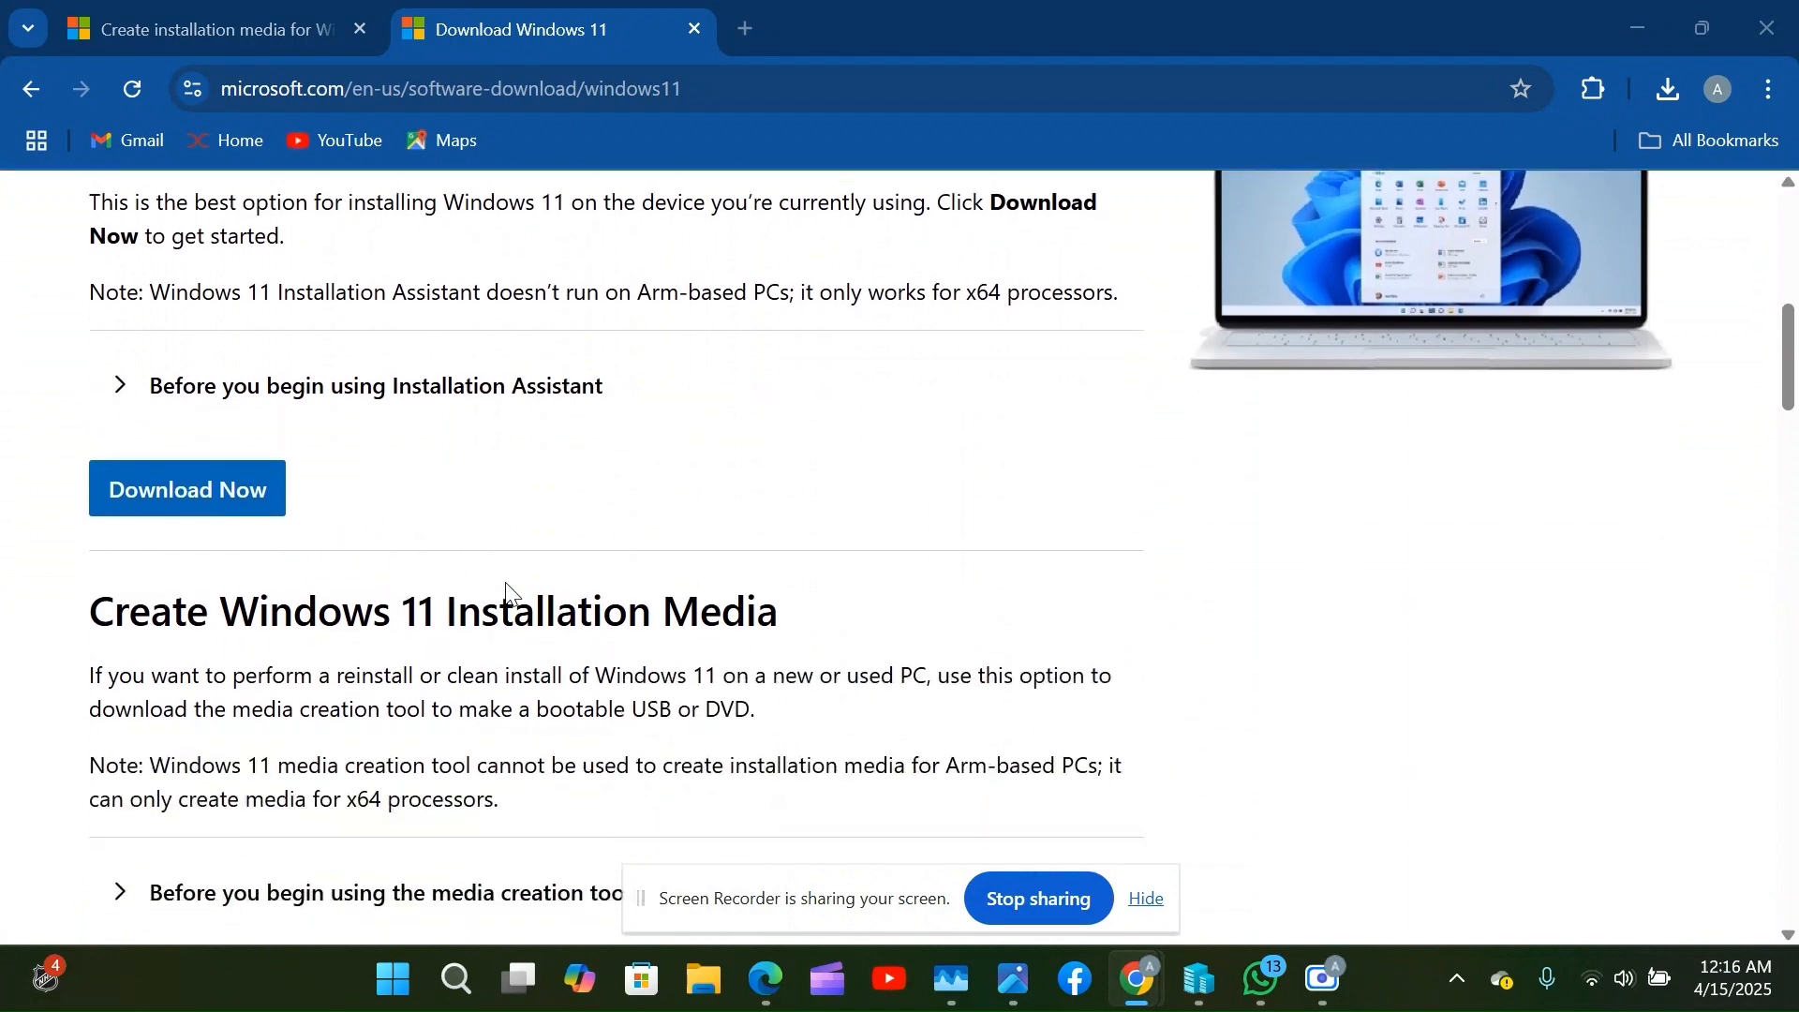
scroll(511, 593, "down", 1)
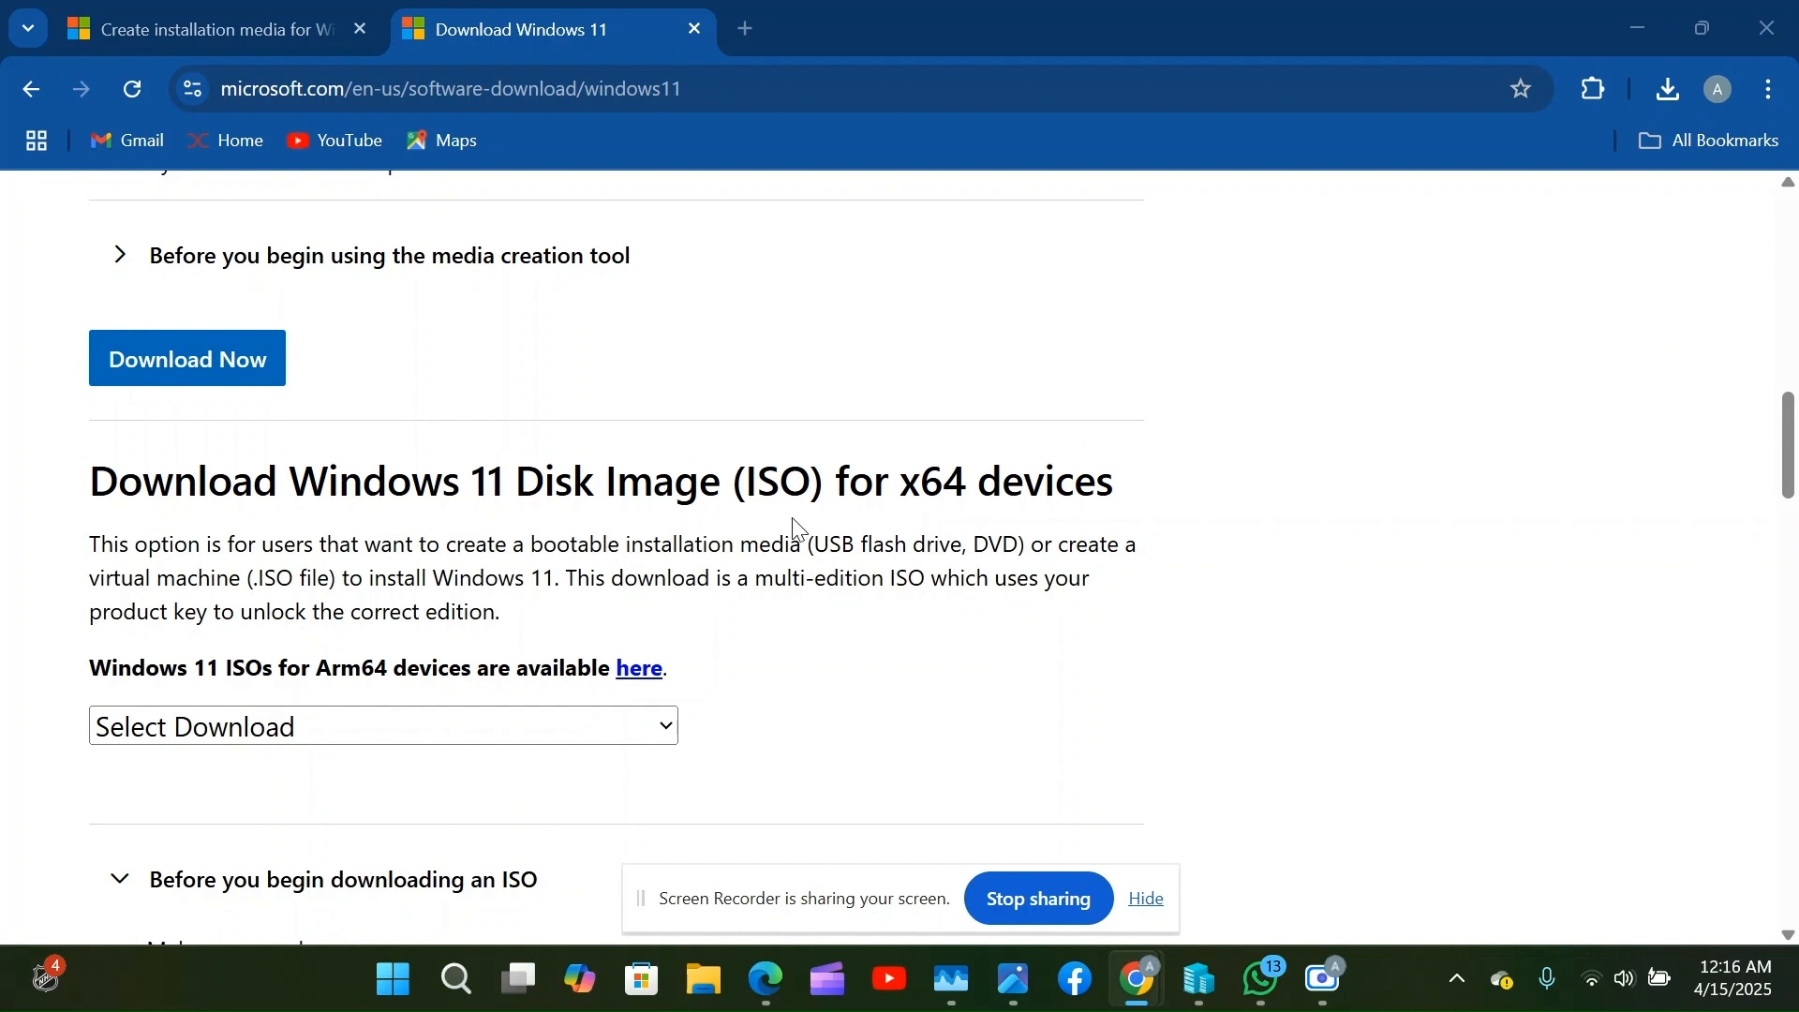
scroll(796, 529, "down", 1)
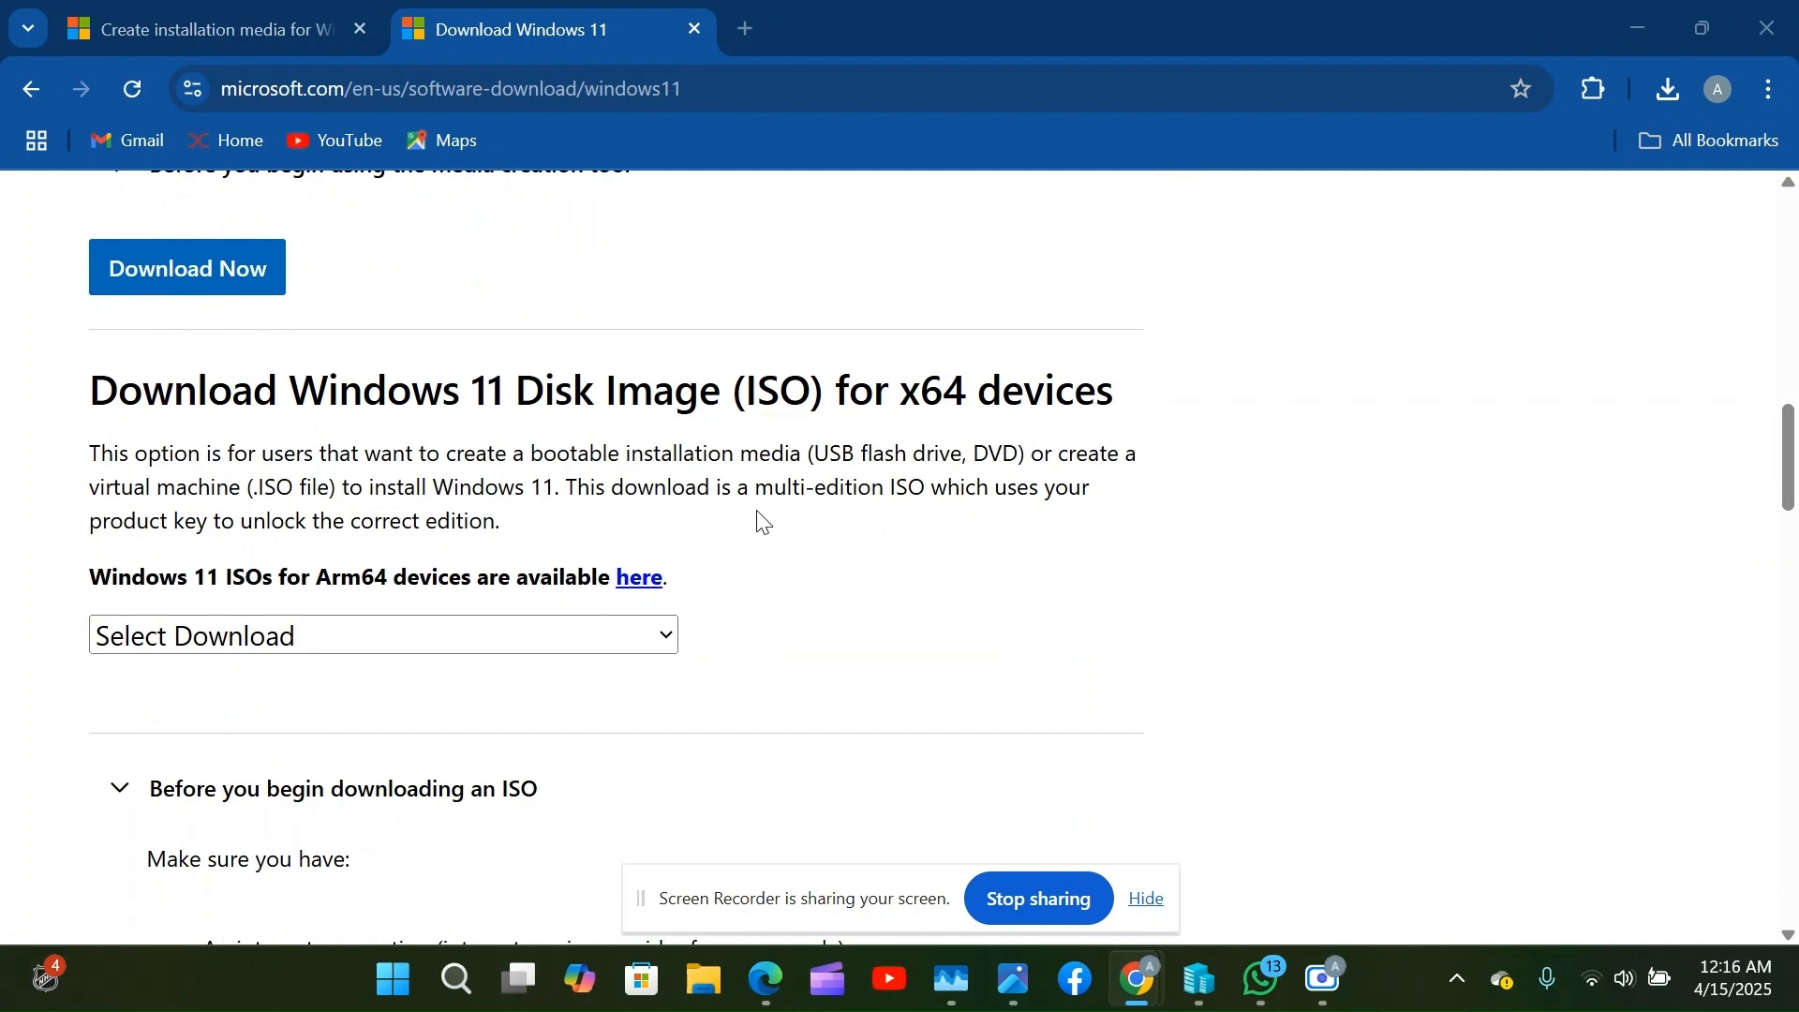
scroll(785, 553, "down", 2)
scroll(785, 556, "down", 3)
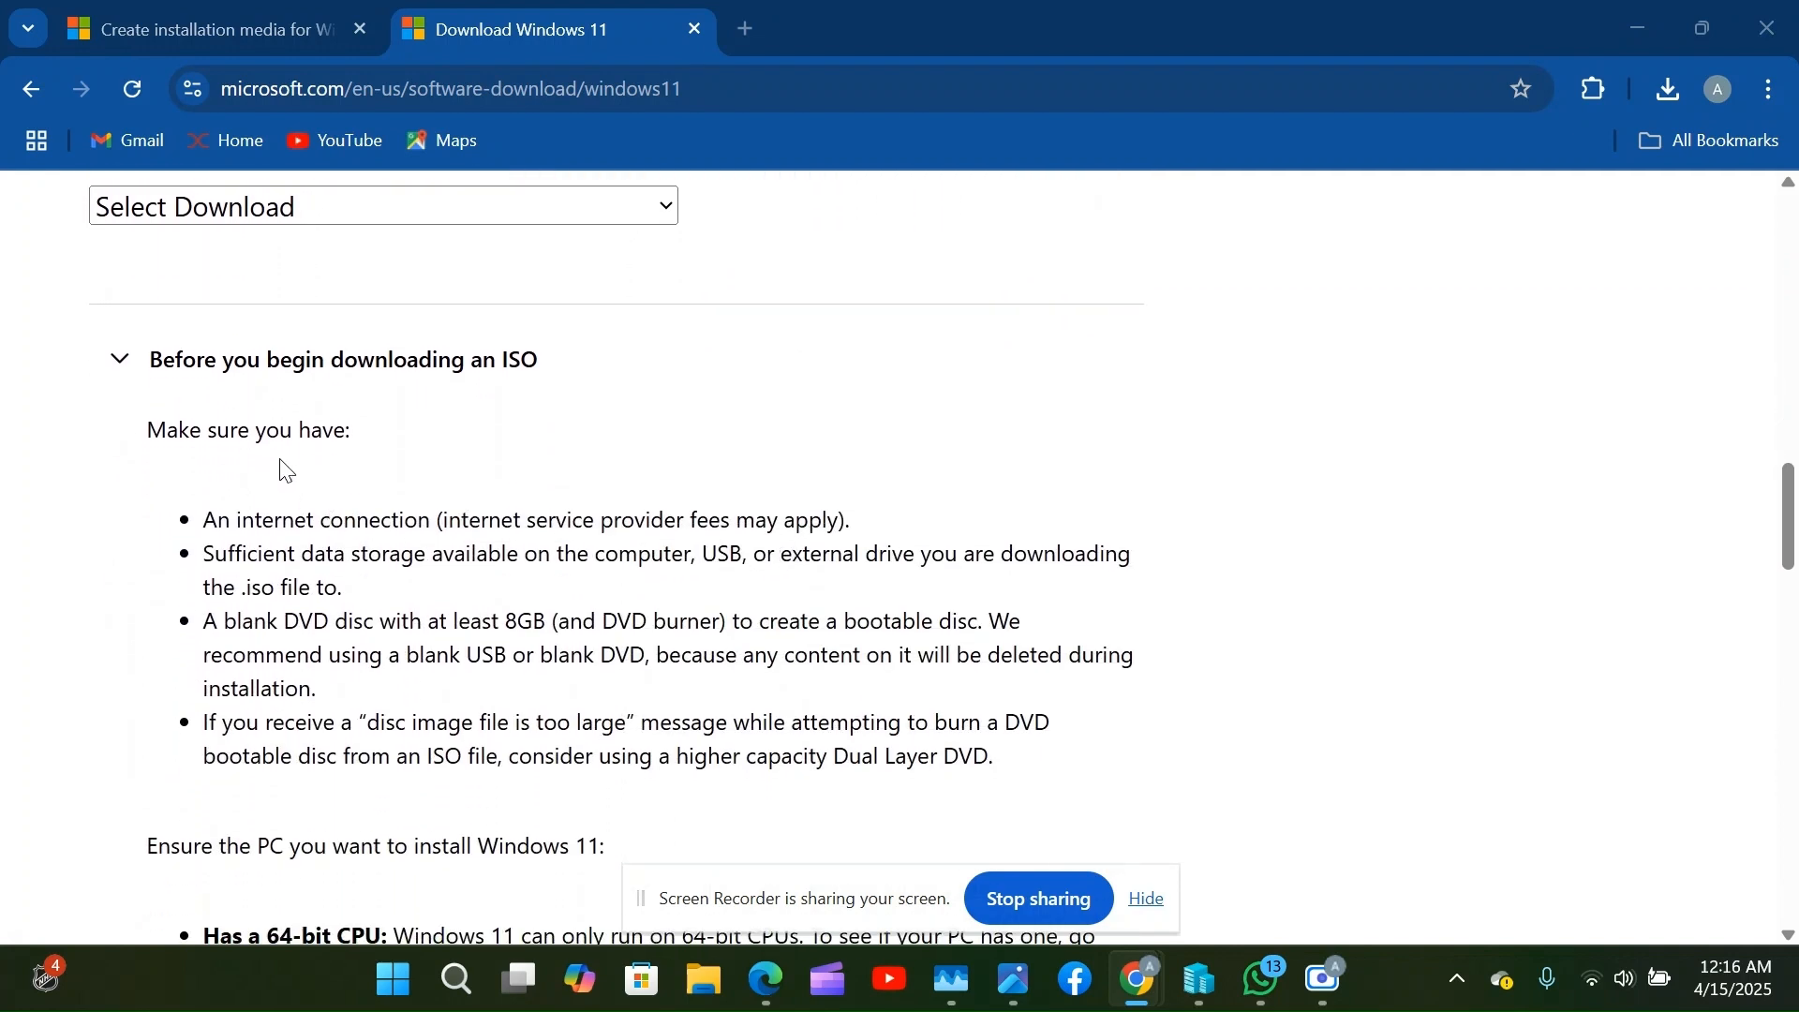
scroll(459, 576, "down", 1)
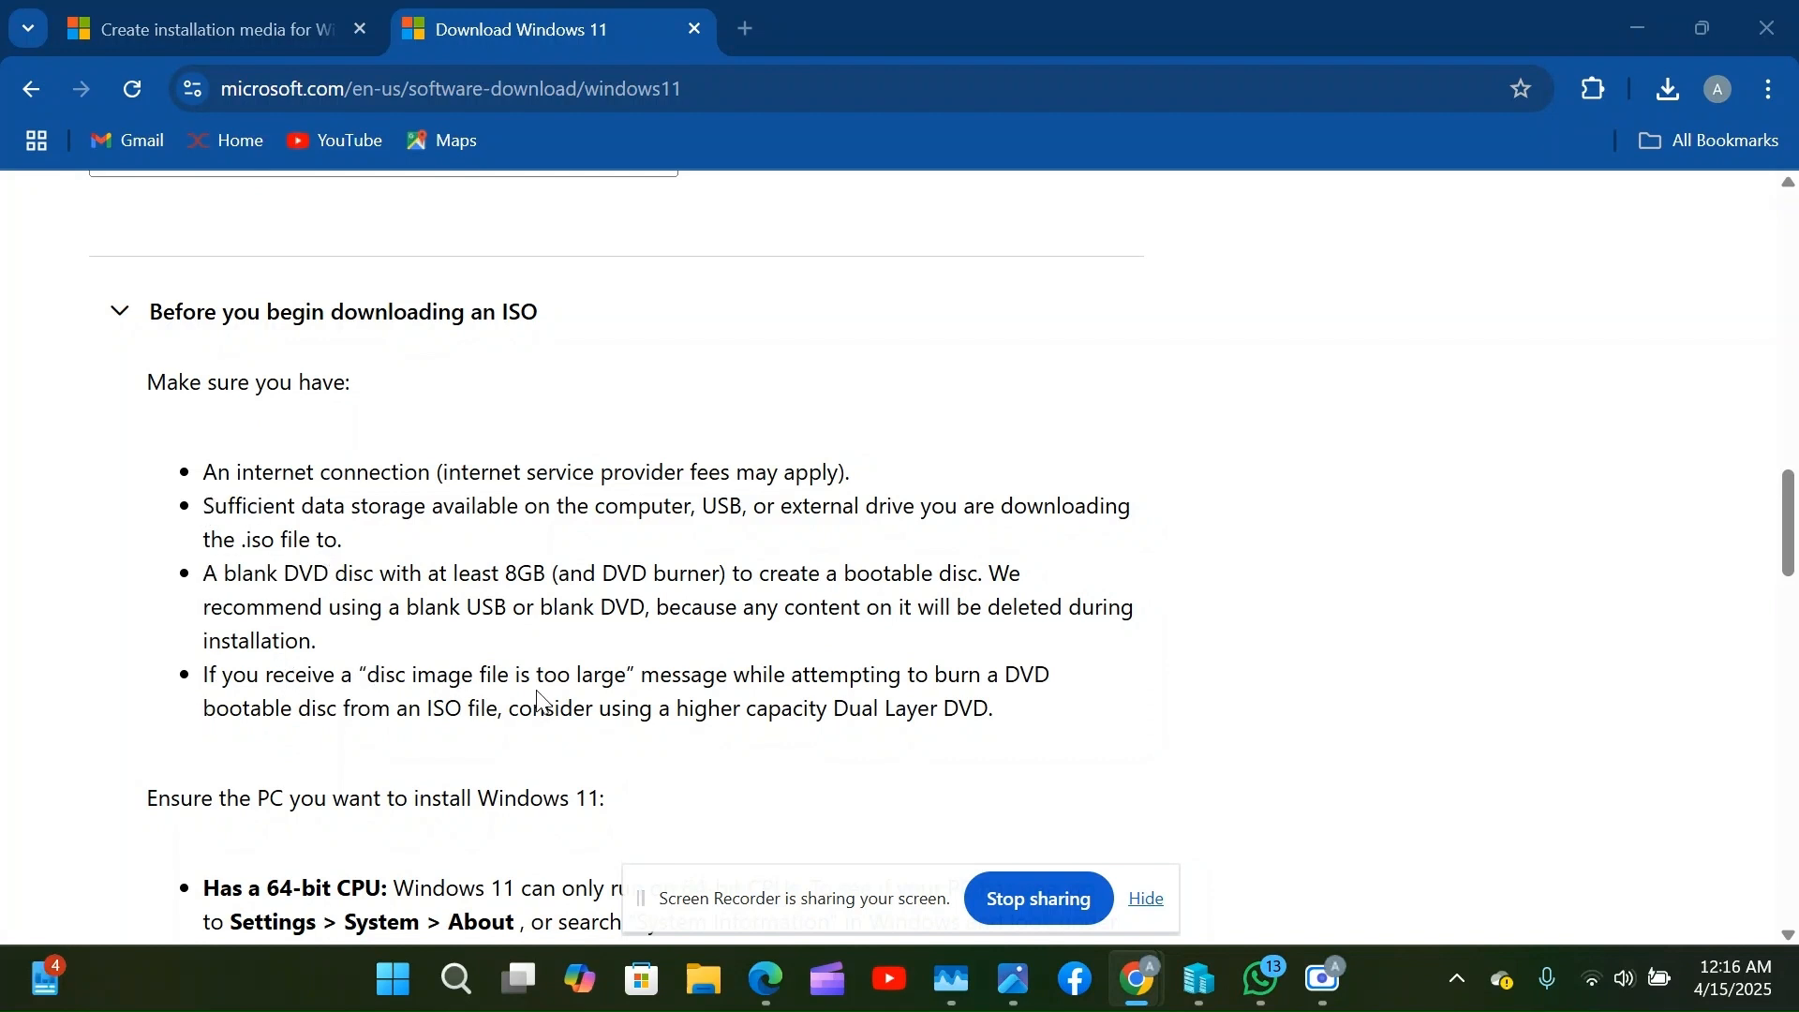
scroll(691, 677, "down", 4)
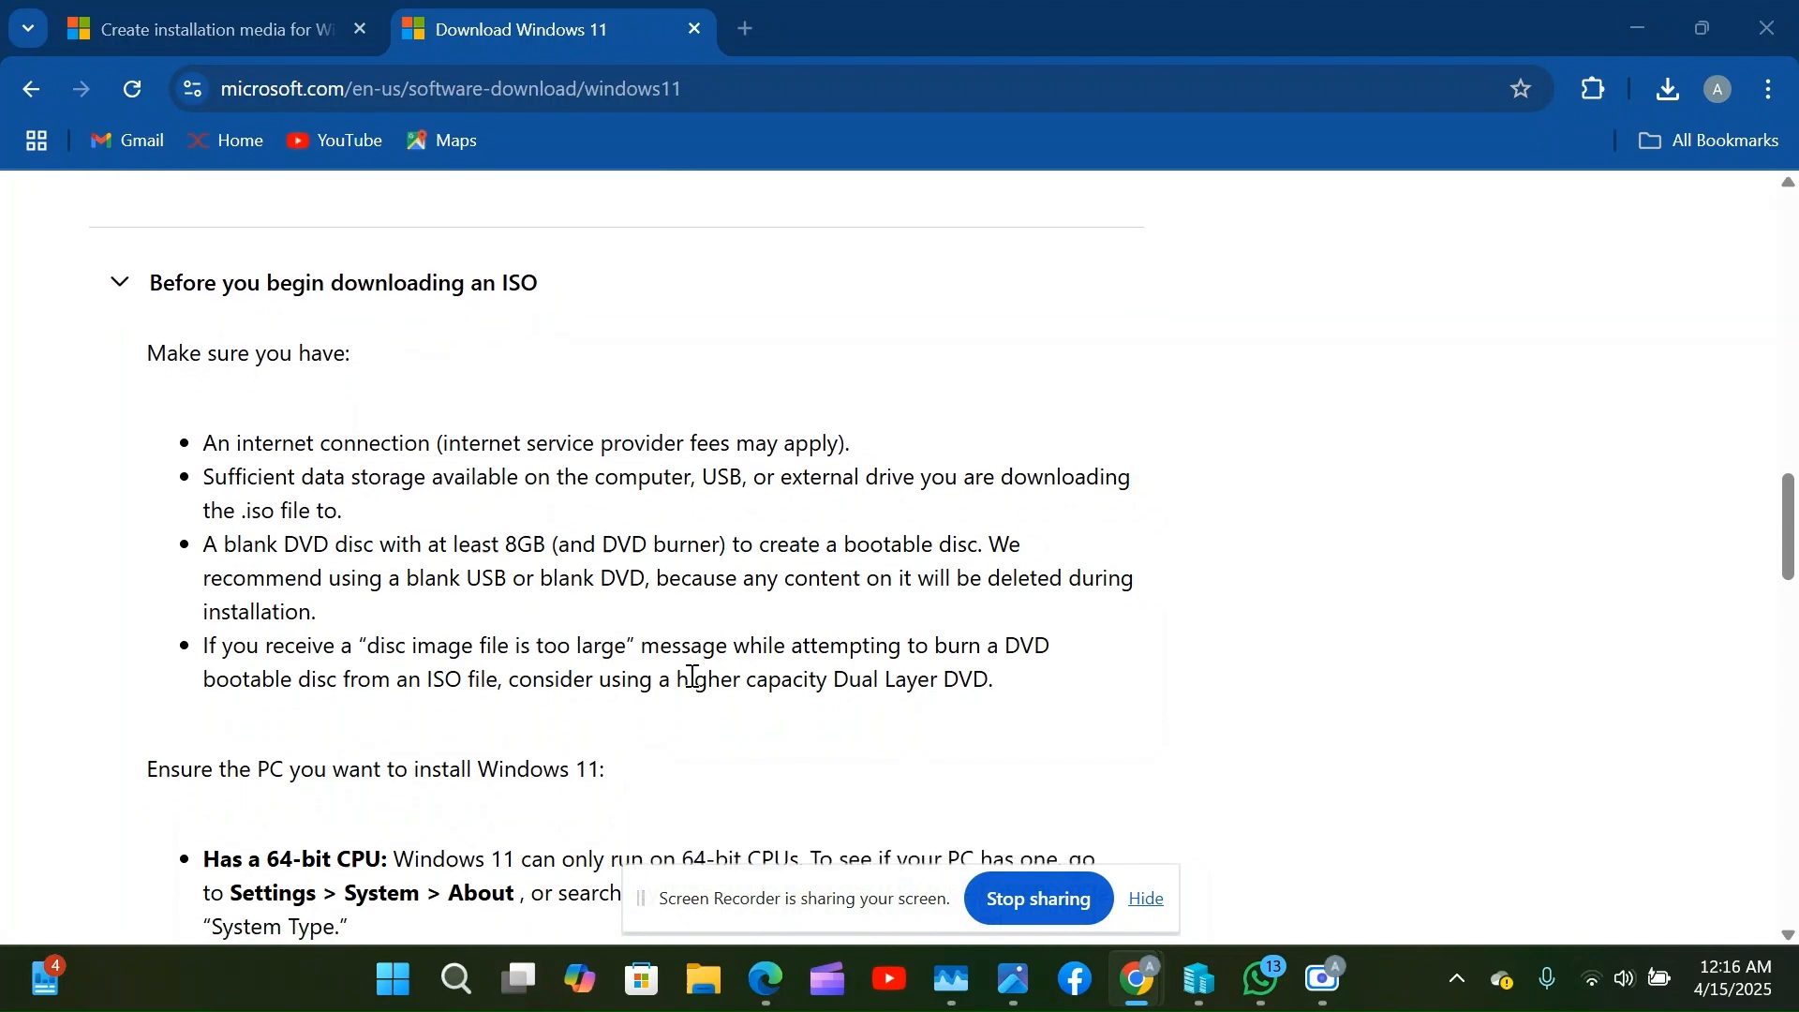
scroll(691, 676, "down", 7)
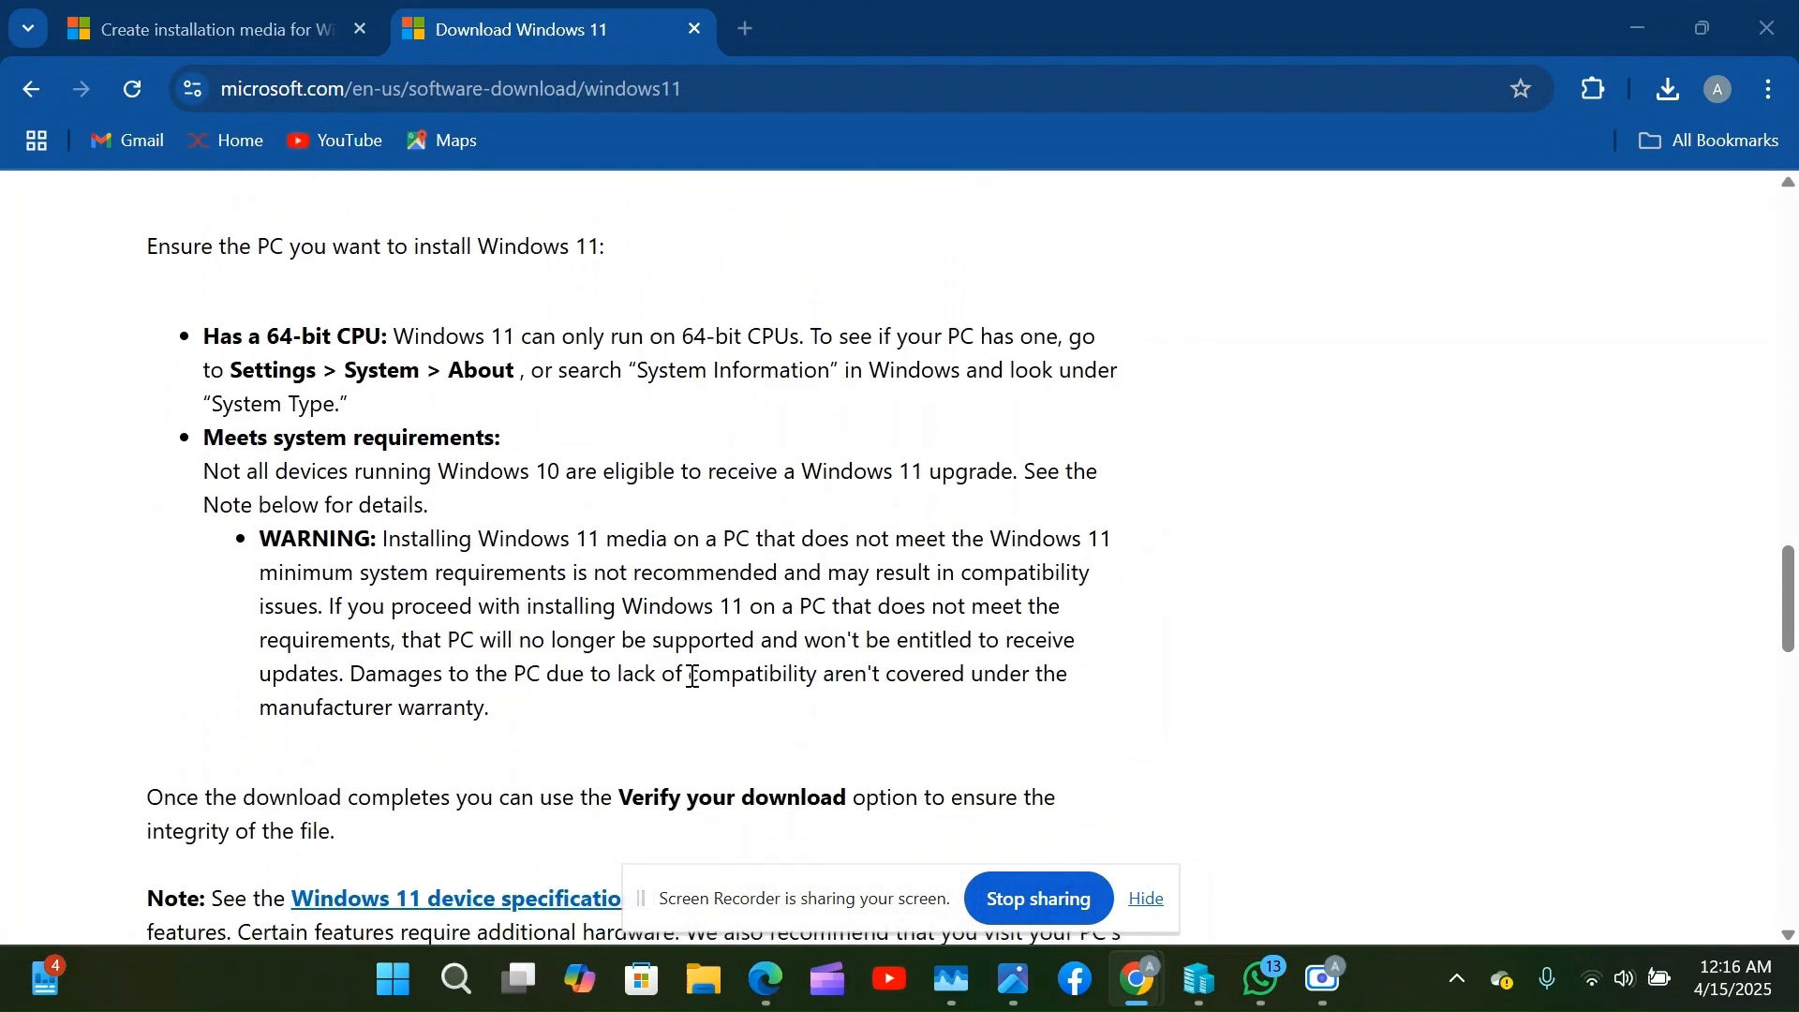
scroll(694, 677, "down", 5)
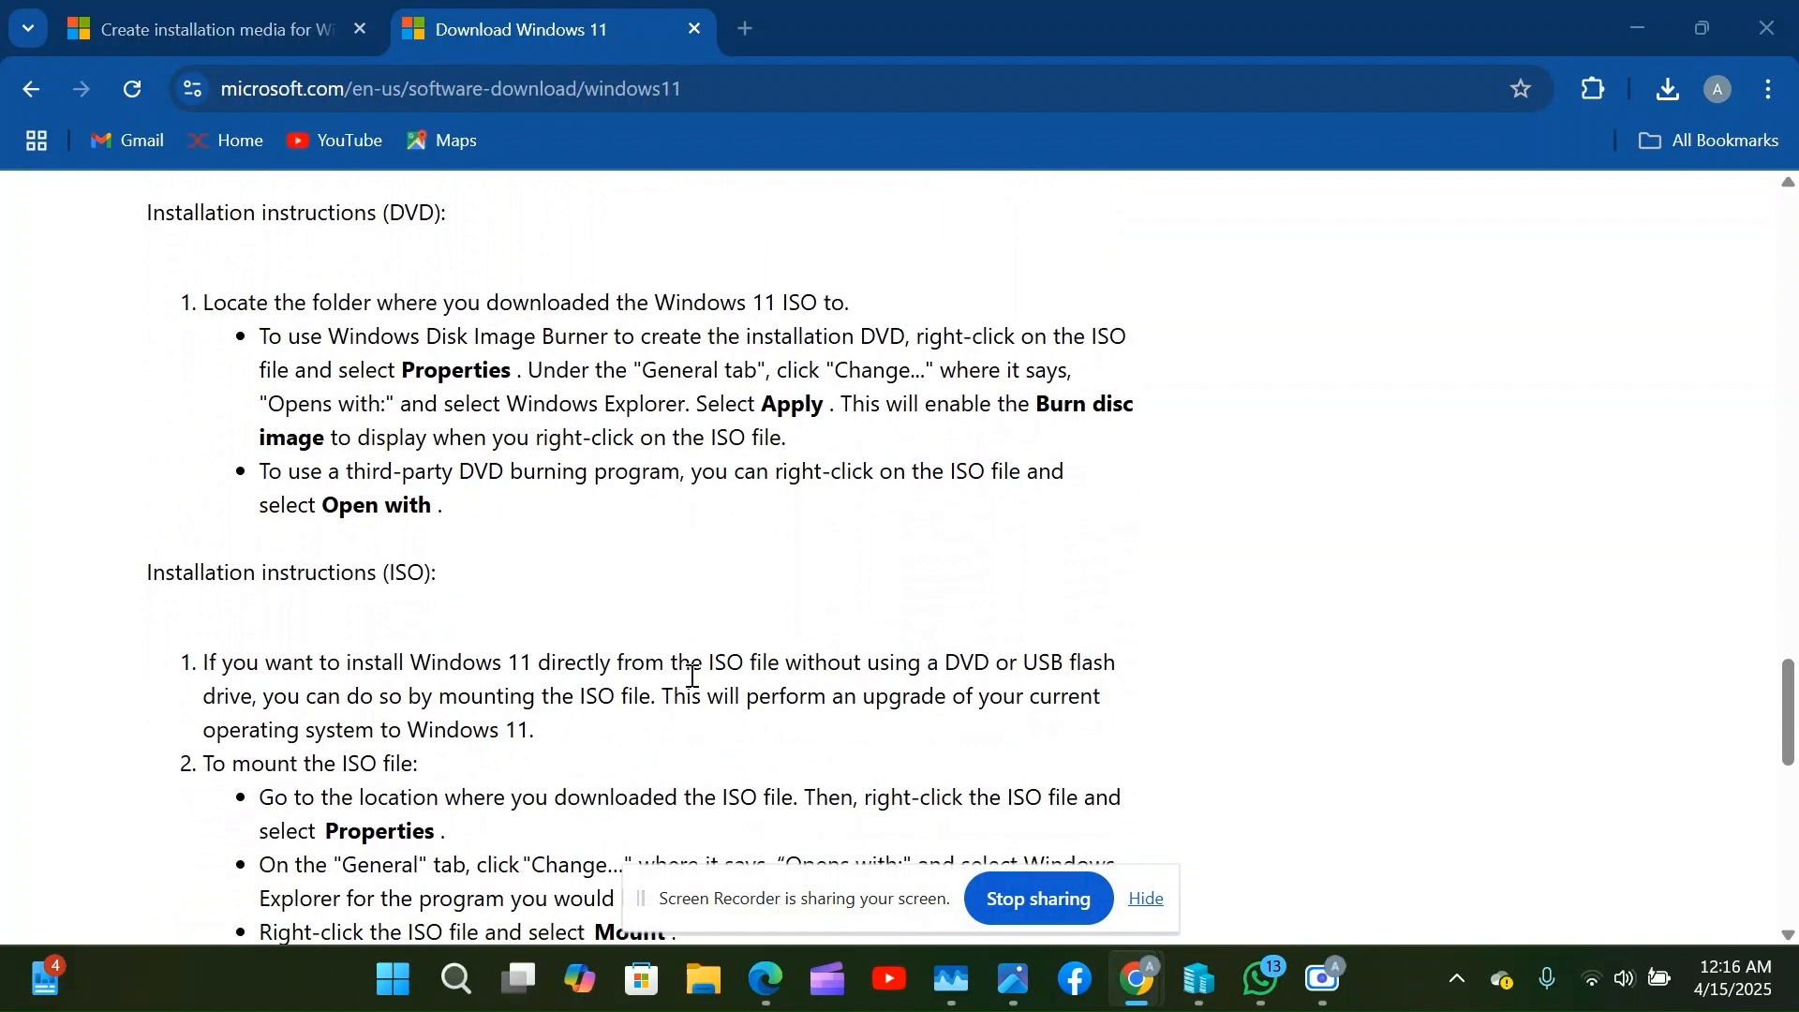
scroll(692, 677, "up", 10)
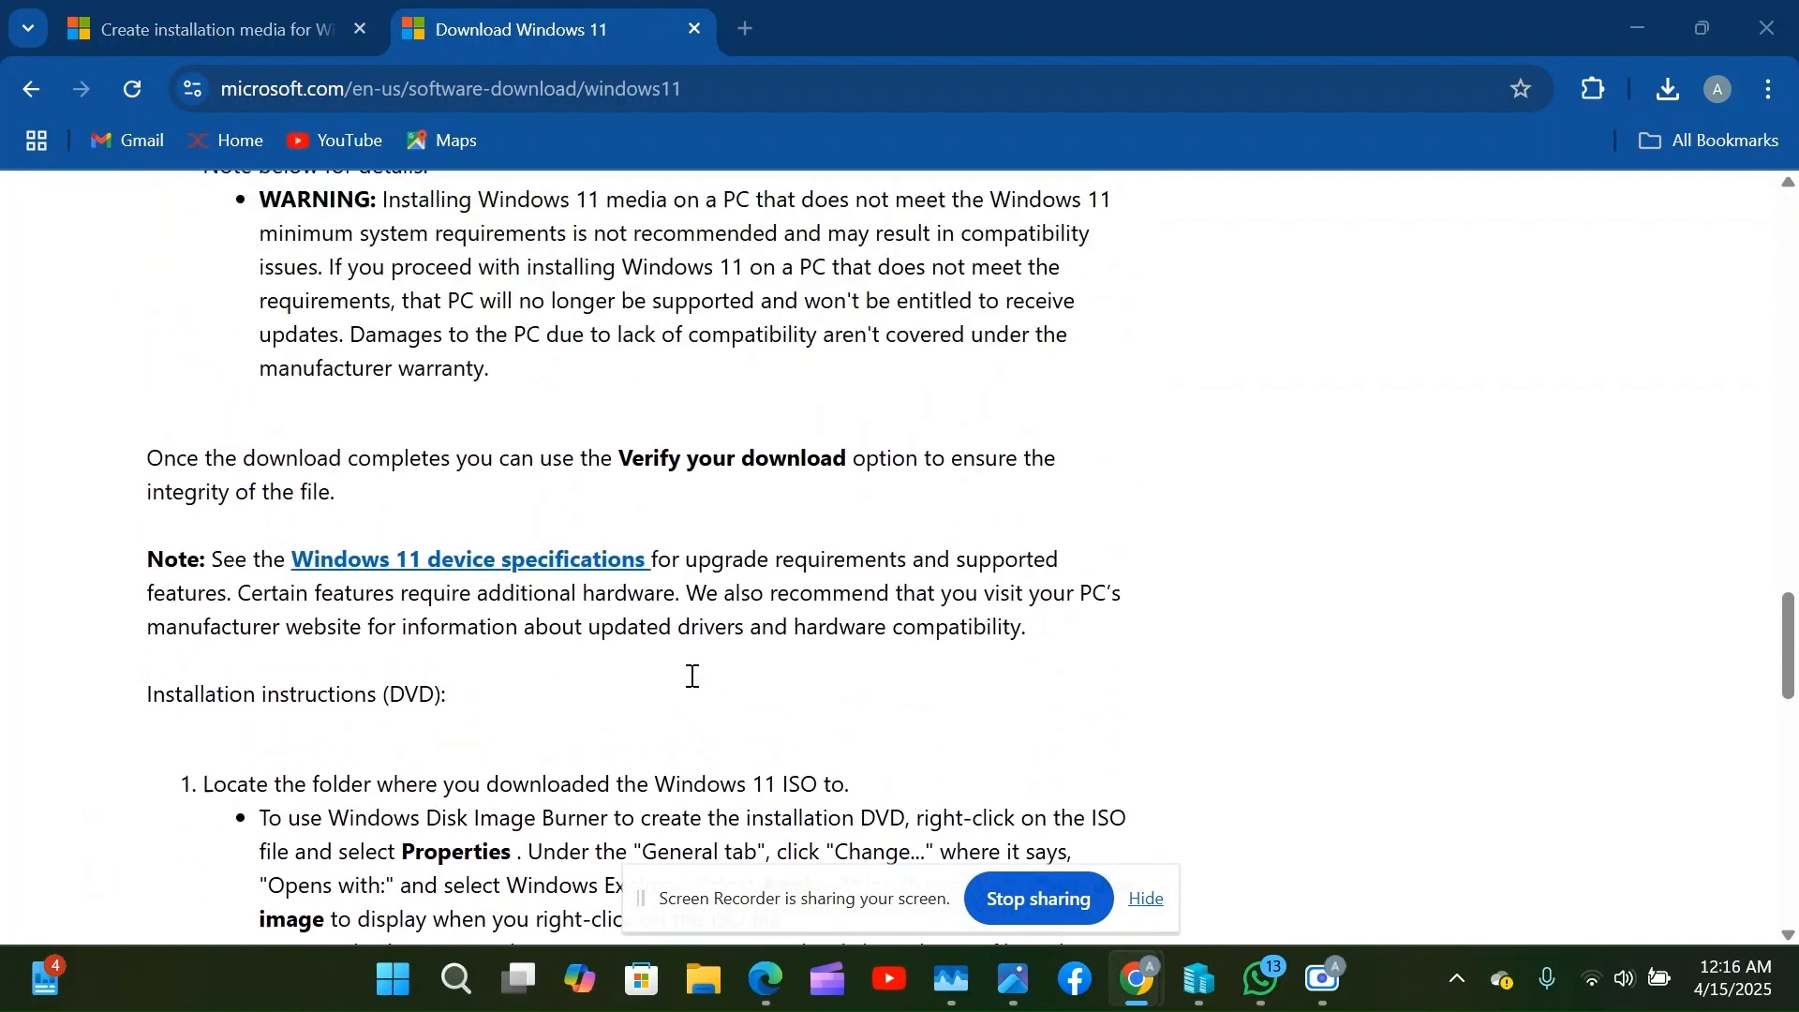
scroll(692, 677, "up", 4)
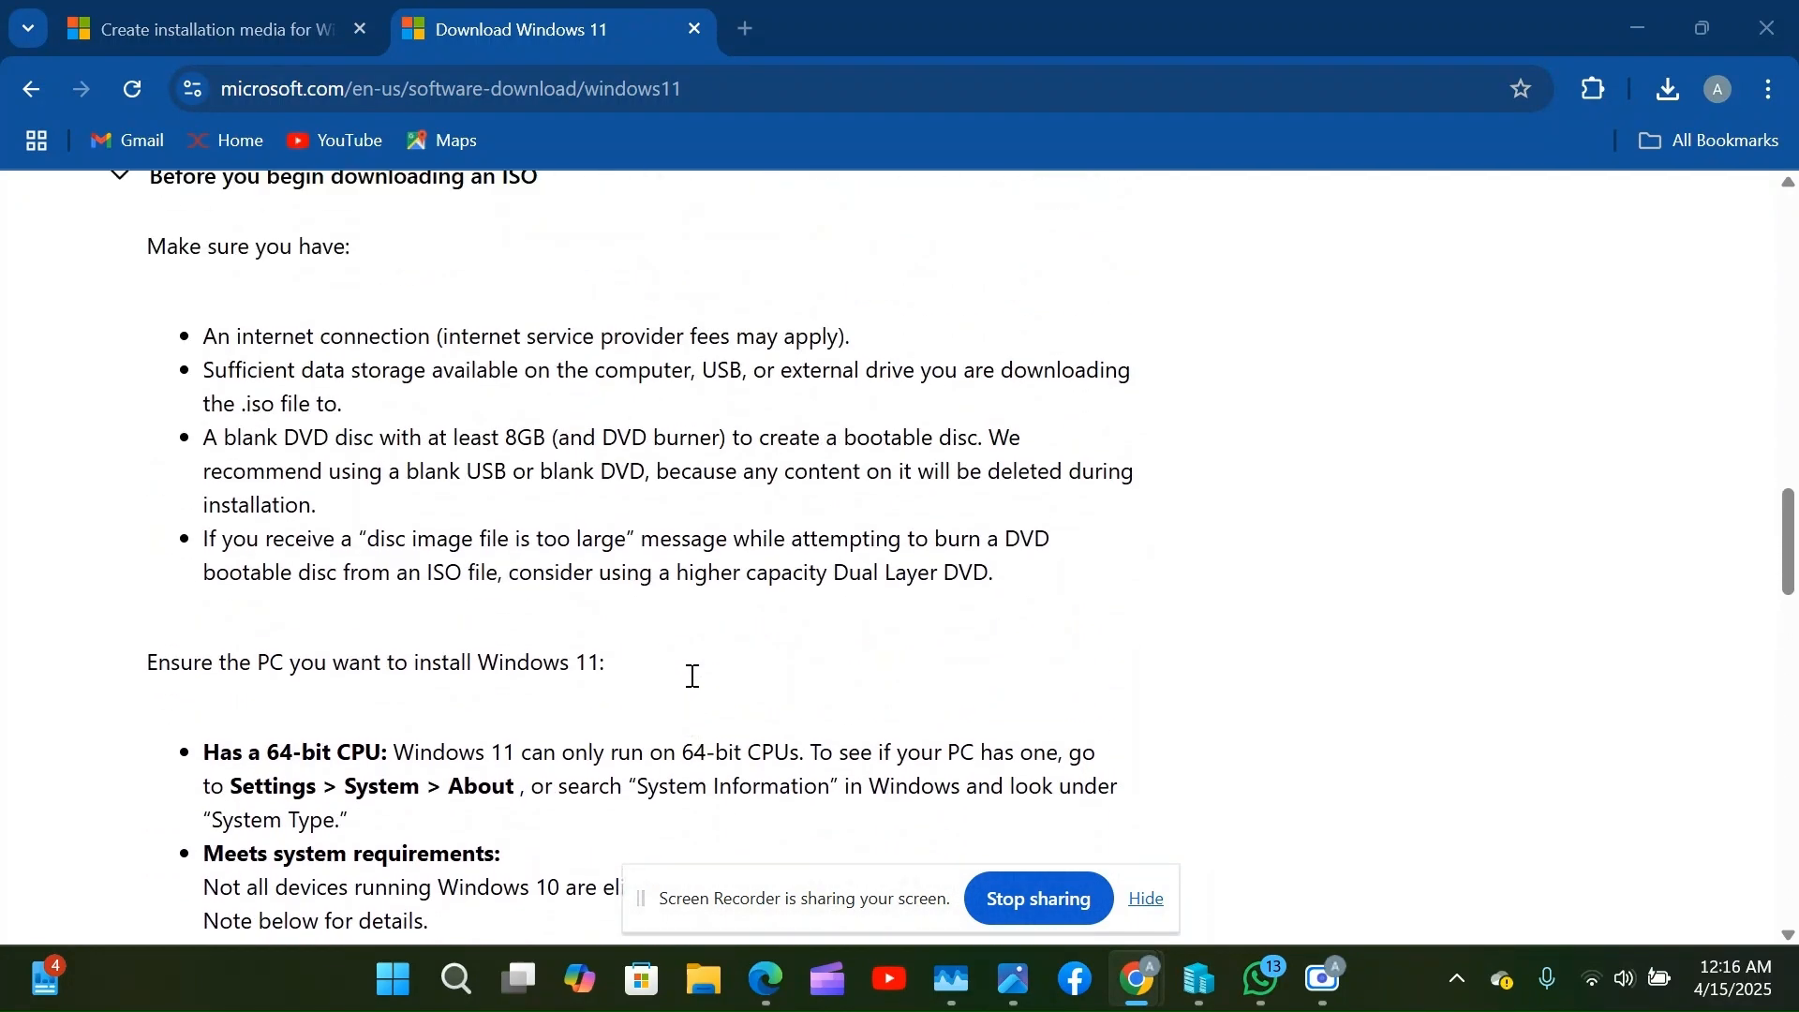
scroll(693, 677, "up", 1)
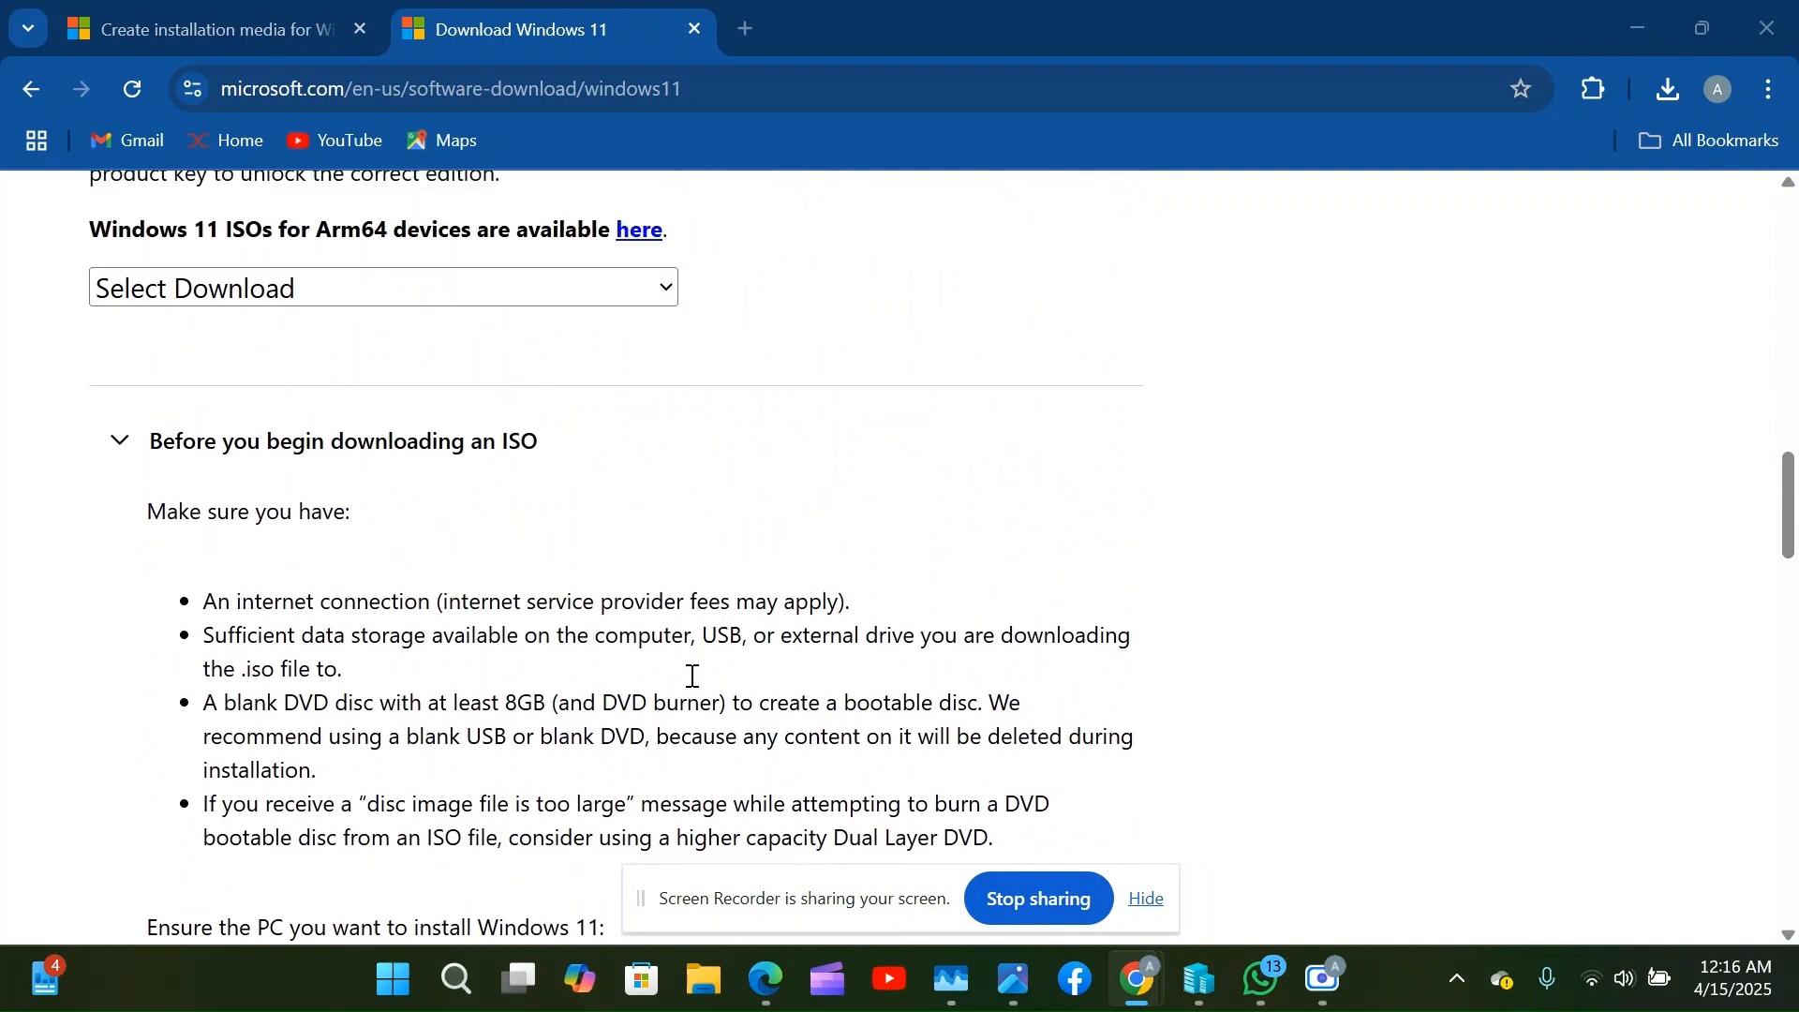
scroll(693, 677, "up", 2)
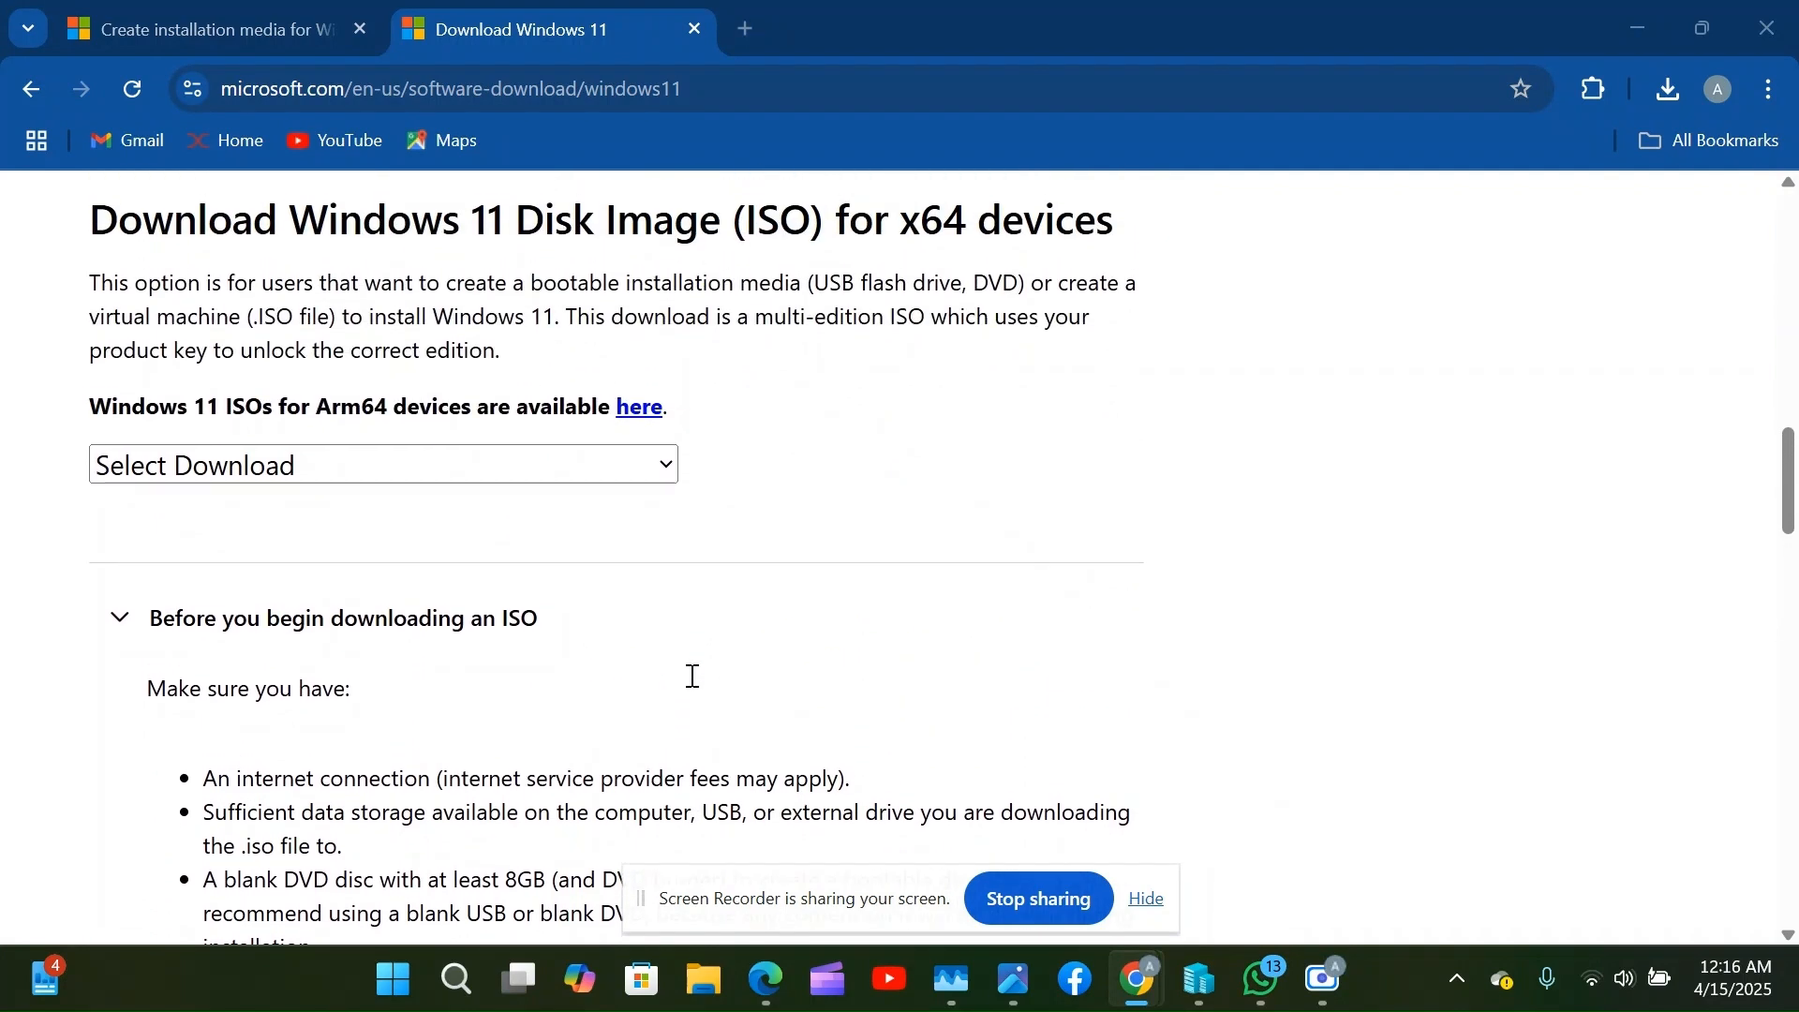
scroll(692, 677, "up", 1)
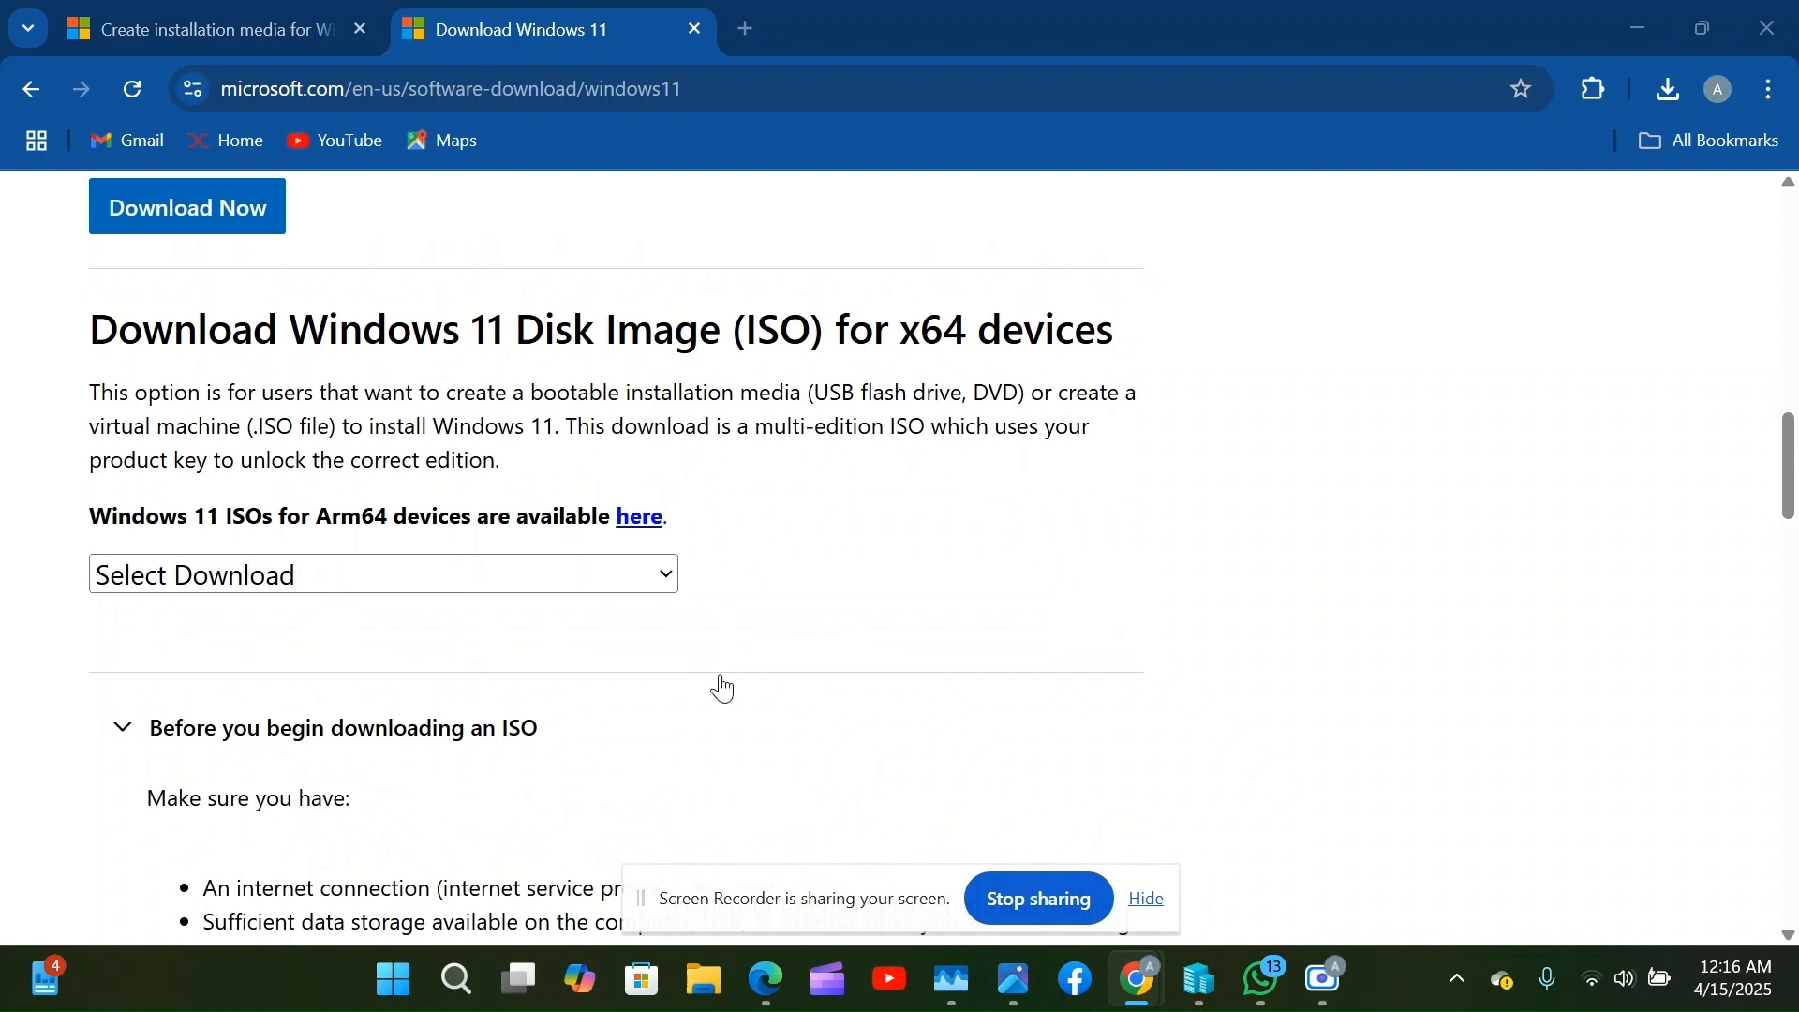
scroll(722, 689, "down", 2)
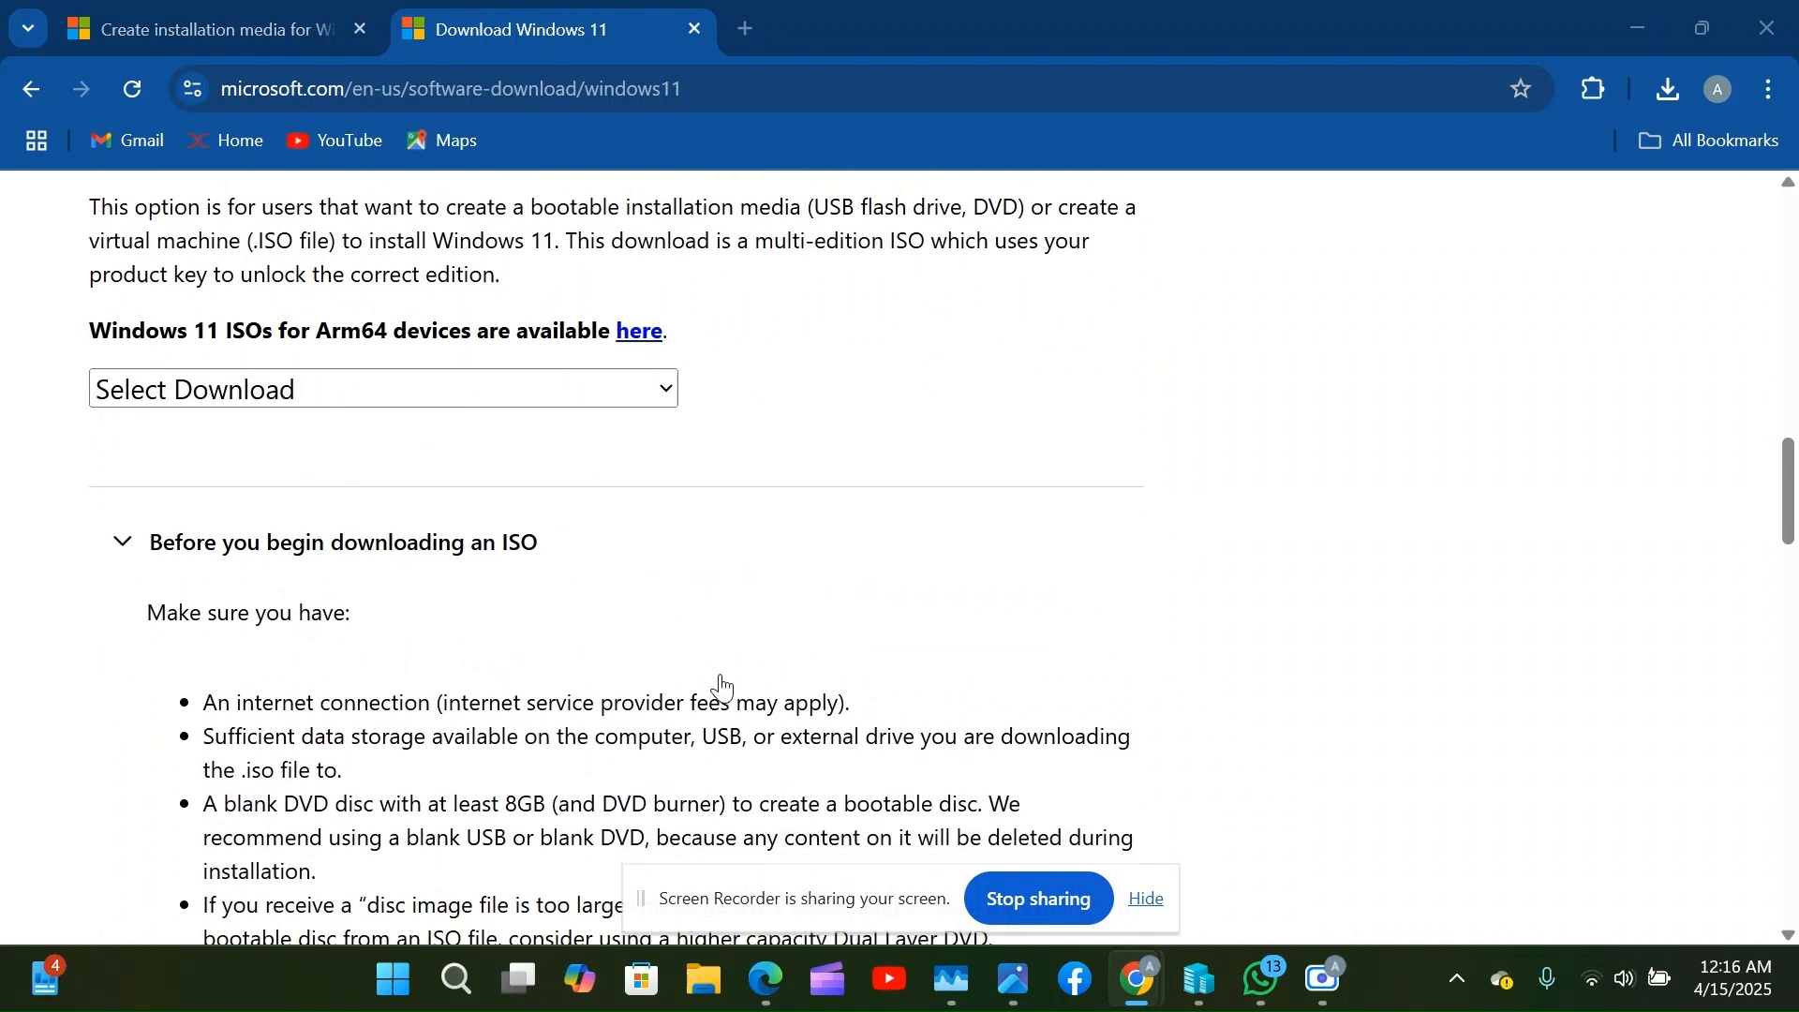
scroll(722, 689, "up", 2)
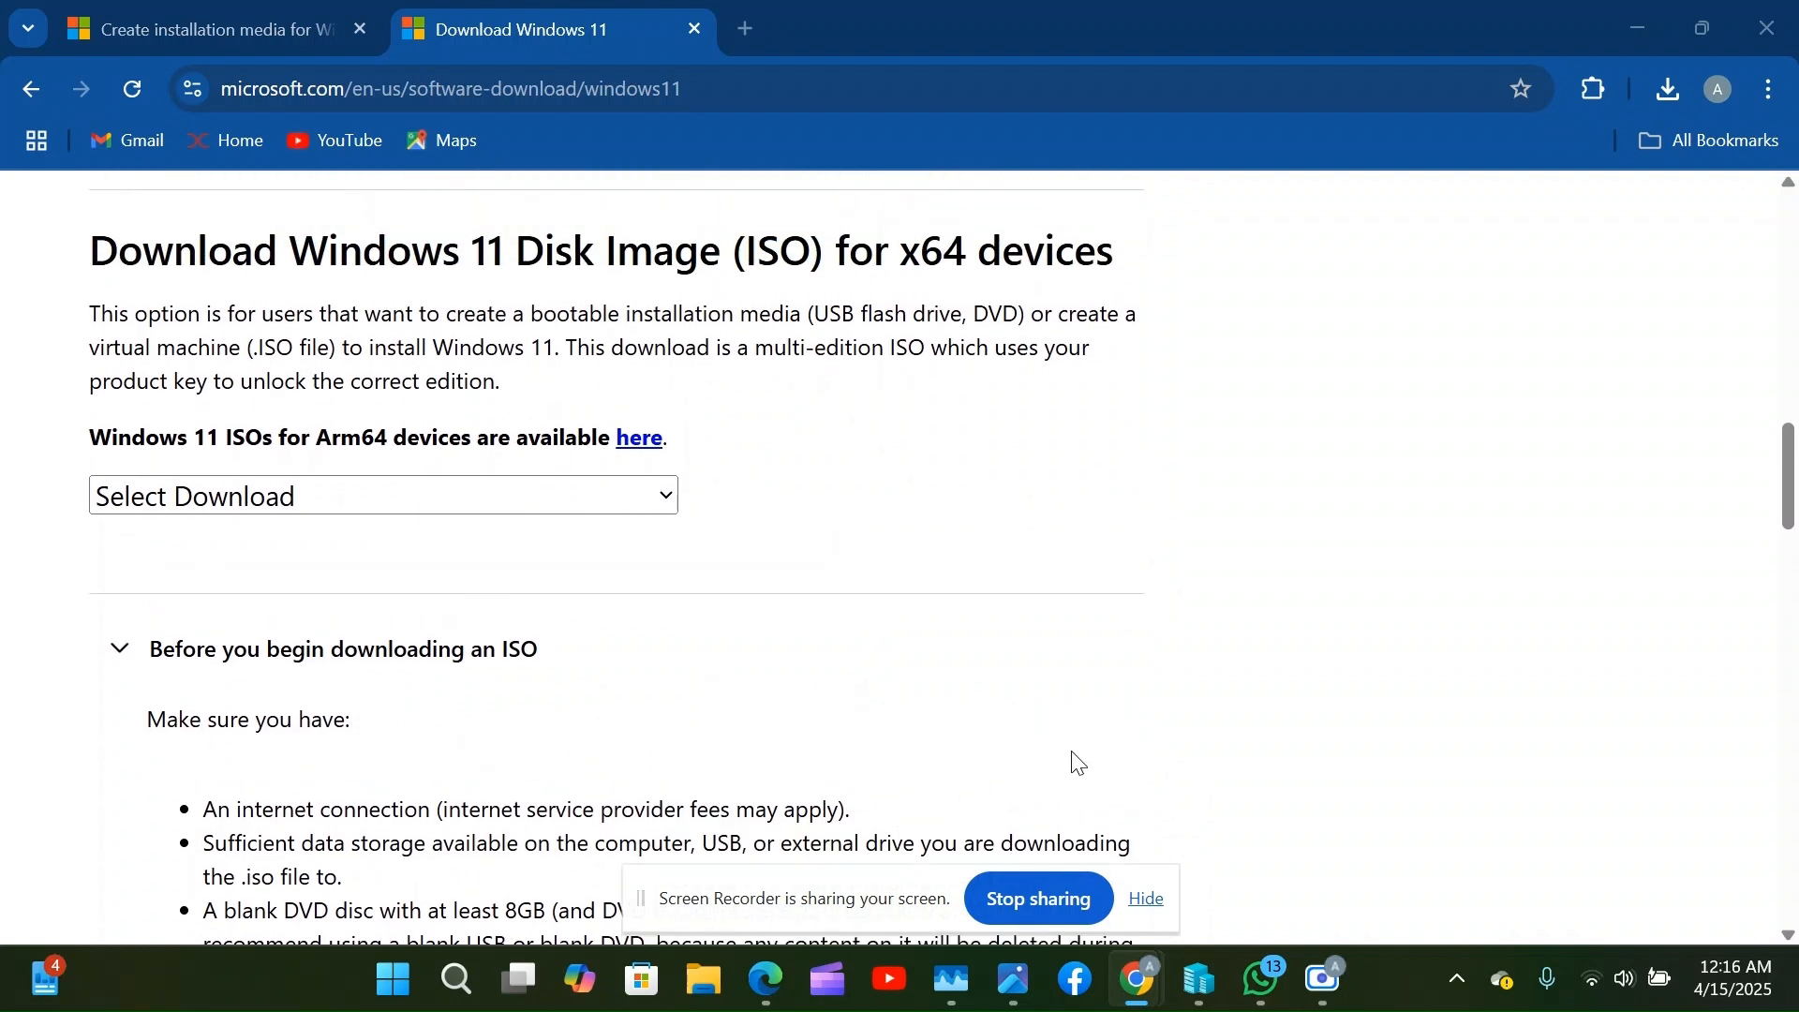
mouse_move(1202, 984)
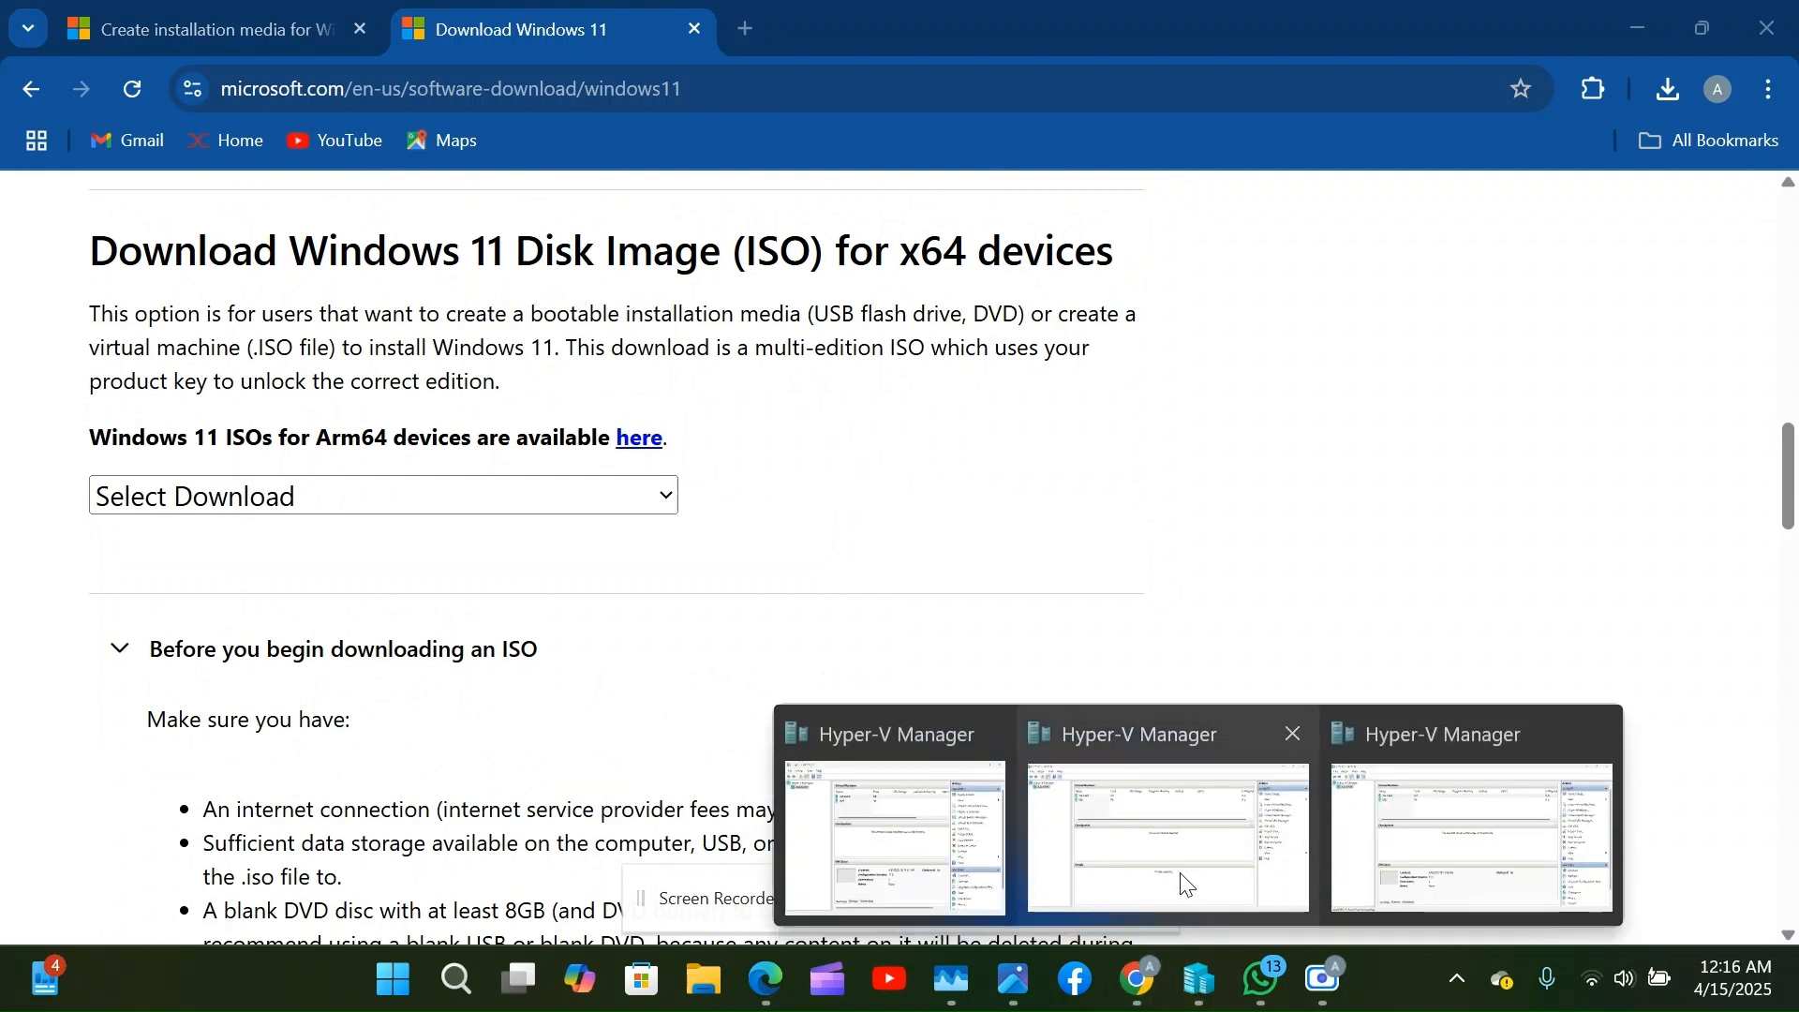
mouse_move(1182, 864)
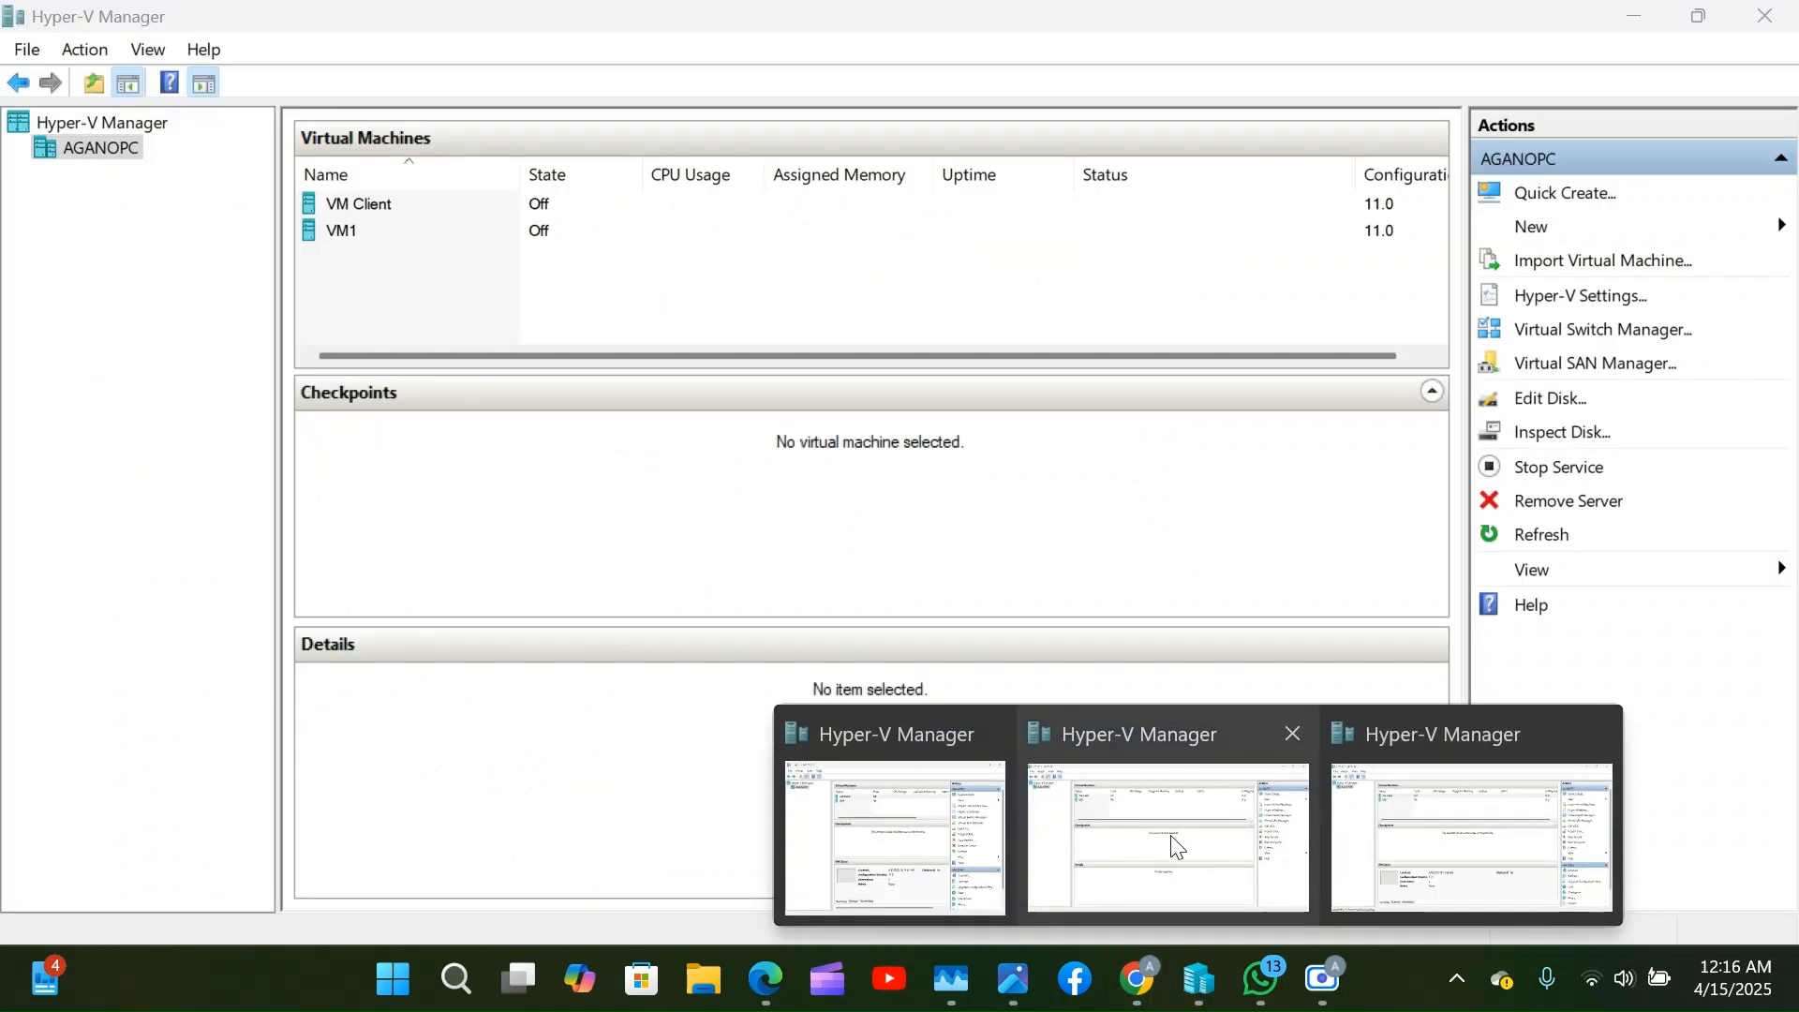
Bring Hyper-V Manager to the front and open the New menu in the Actions pane.
left_click(1178, 846)
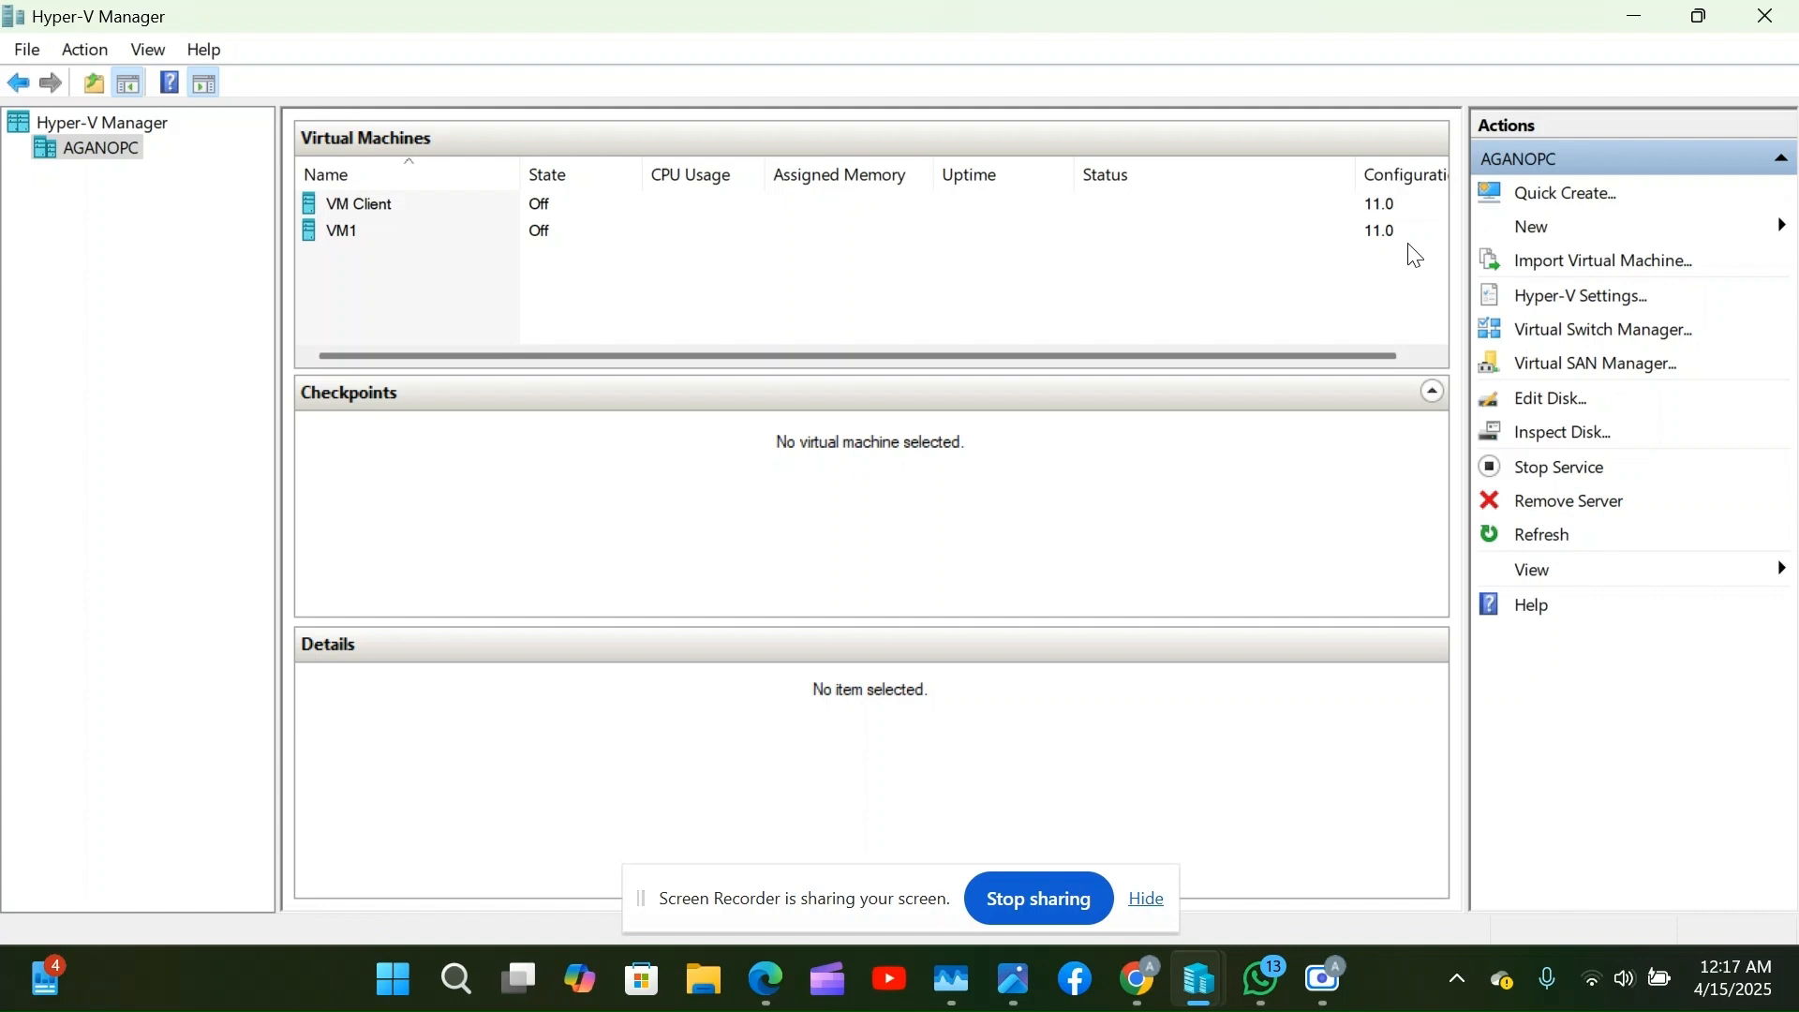
left_click(1528, 236)
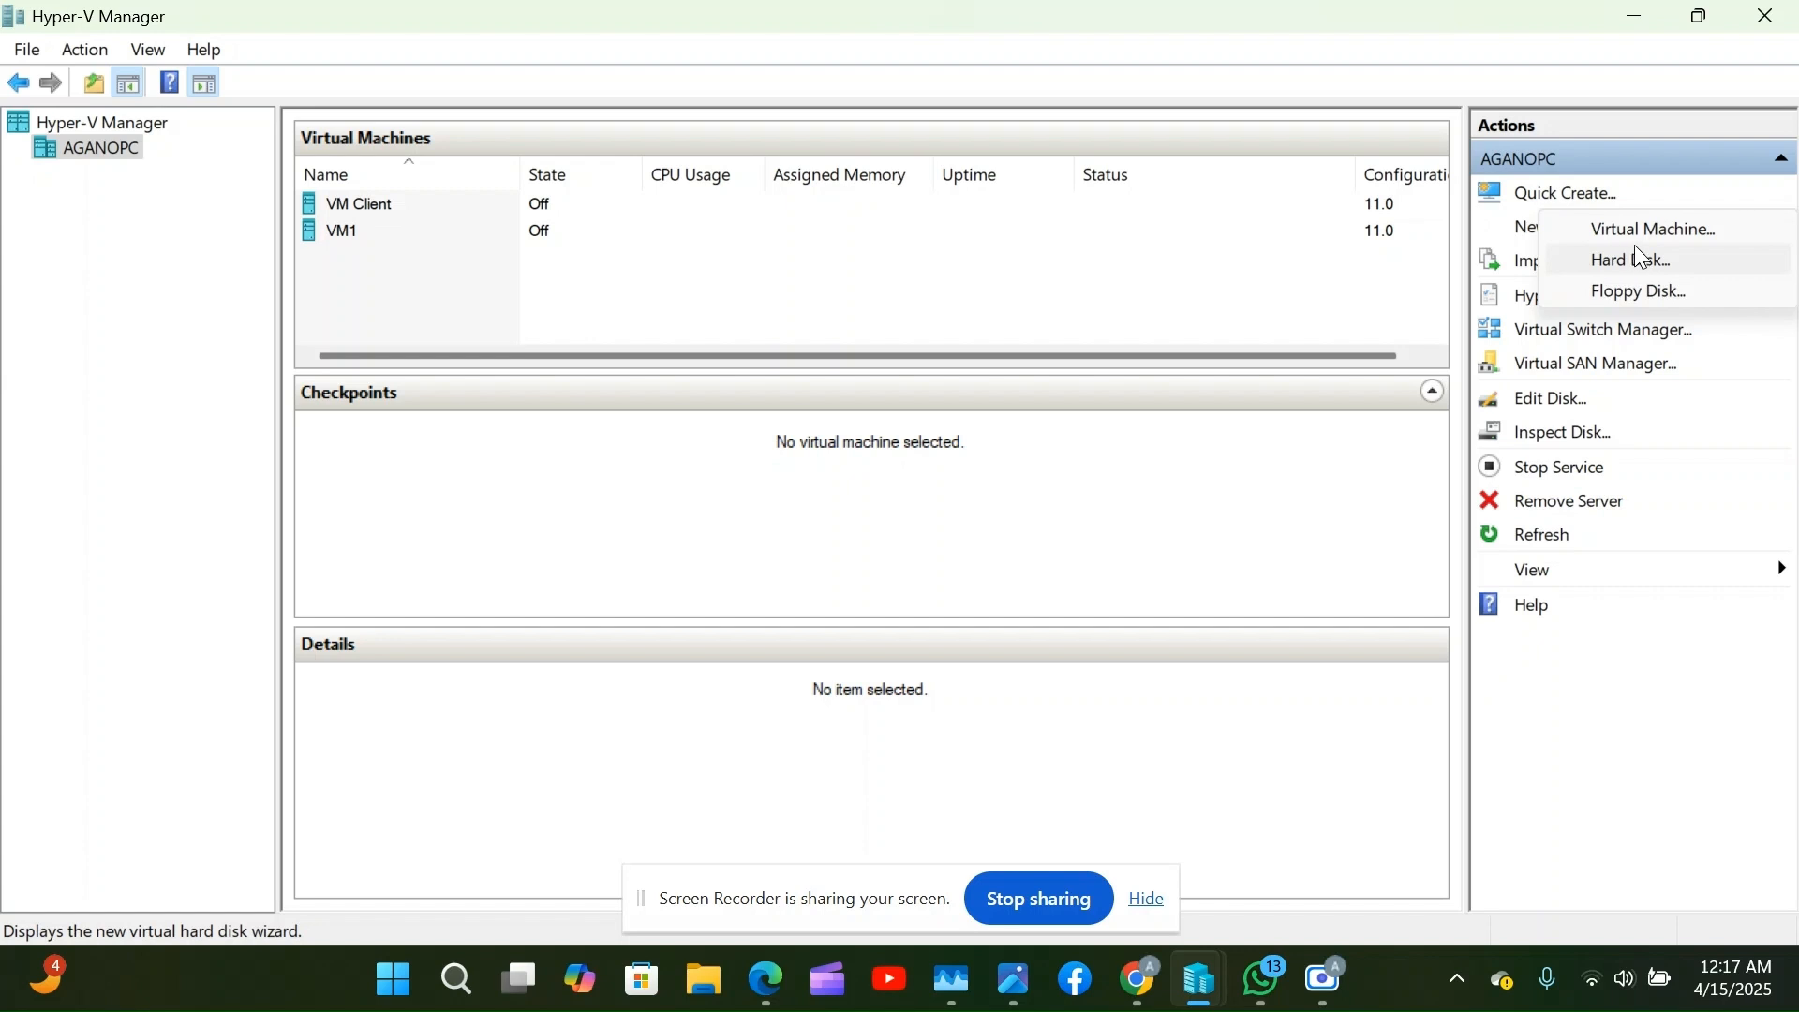
Launch the New Virtual Machine Wizard, skip Before You Begin, and focus the Name field.
left_click(1660, 241)
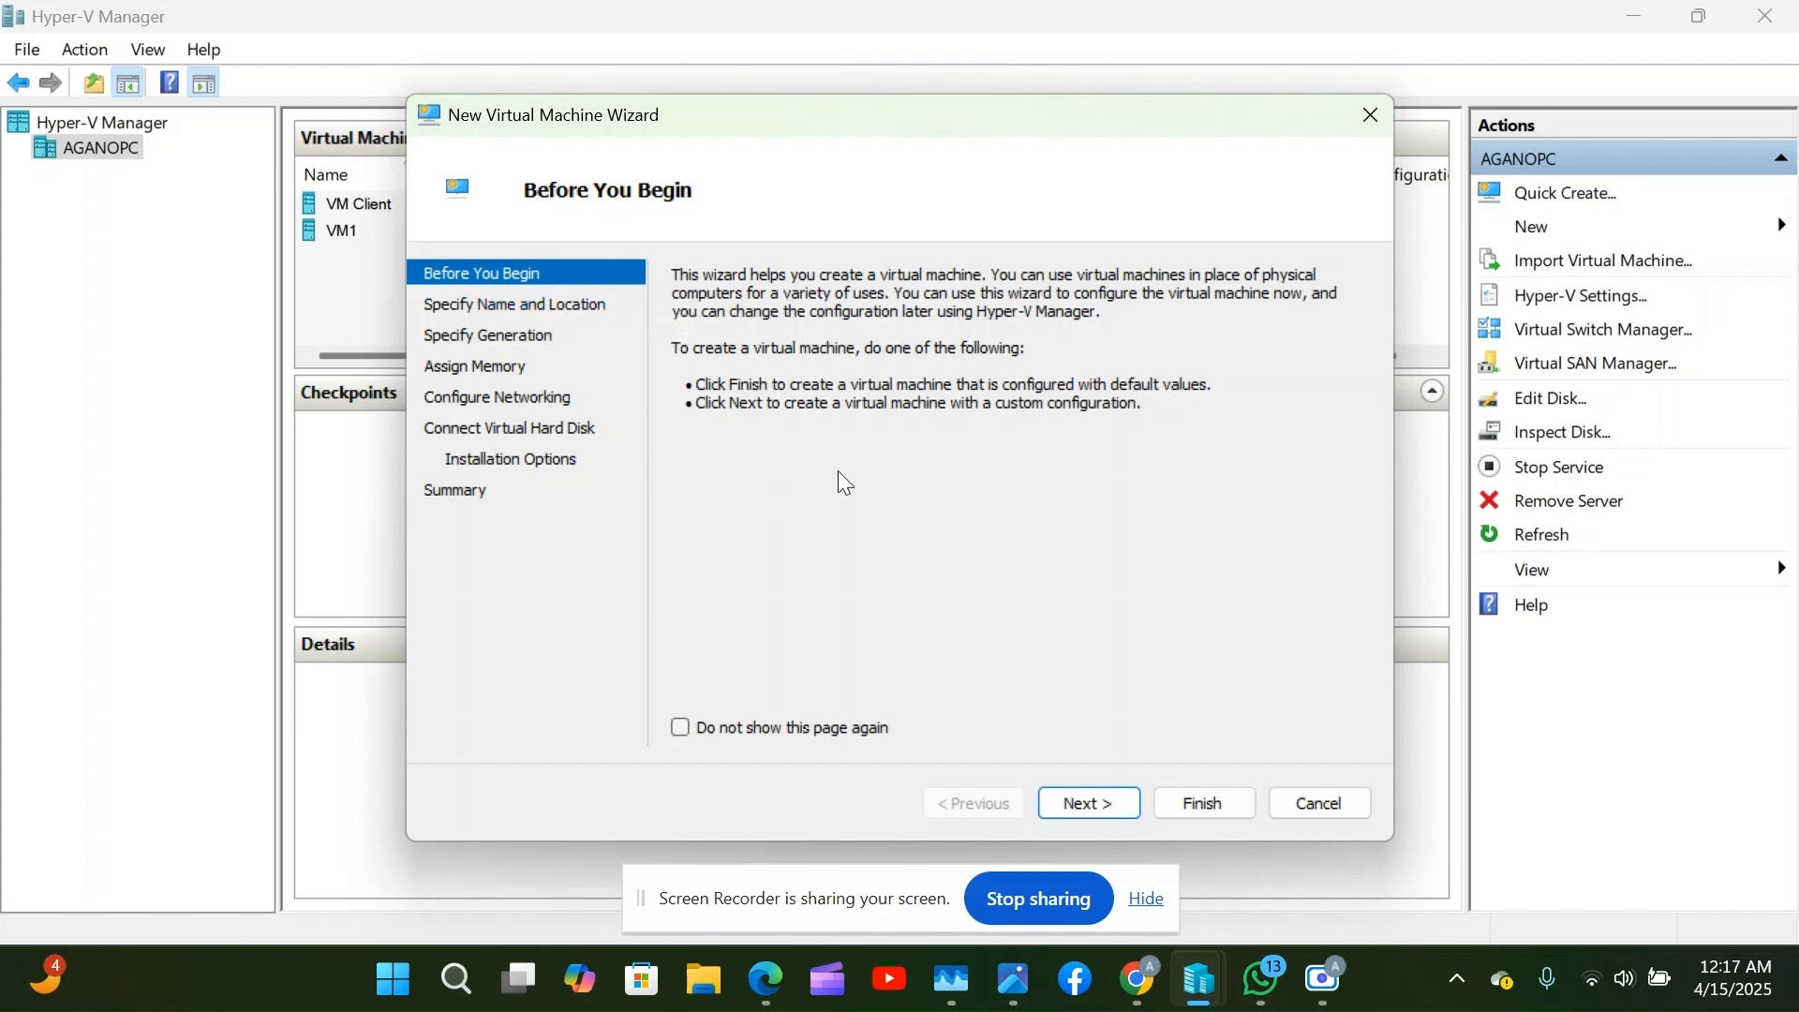
left_click(1071, 800)
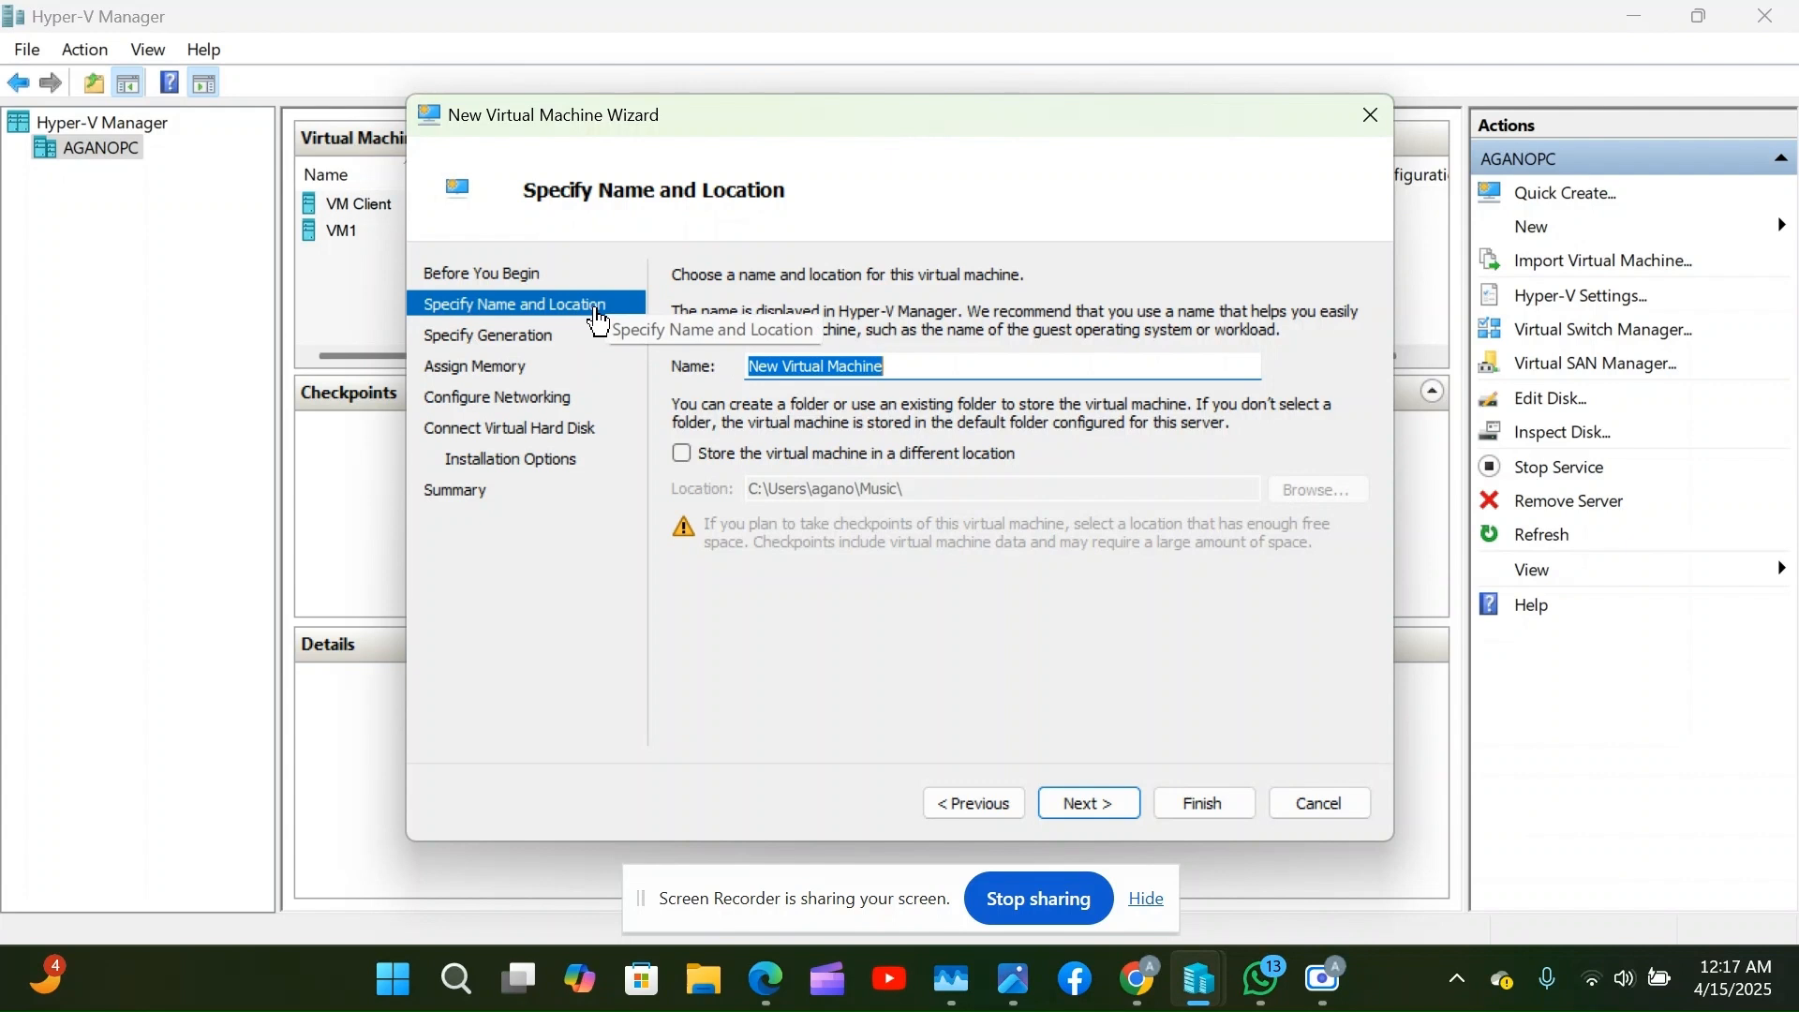
left_click(900, 370)
Replace the default virtual machine name with VM3 and advance to Specify Generation.
key("BackSpace")
key("BackSpace")
key("BackSpace")
key("BackSpace")
key("BackSpace")
key("BackSpace")
key("BackSpace")
key("BackSpace")
key("BackSpace")
key("BackSpace")
key("BackSpace")
key("BackSpace")
key("BackSpace")
key("BackSpace")
key("BackSpace")
key("BackSpace")
key("BackSpace")
key("BackSpace")
key("BackSpace")
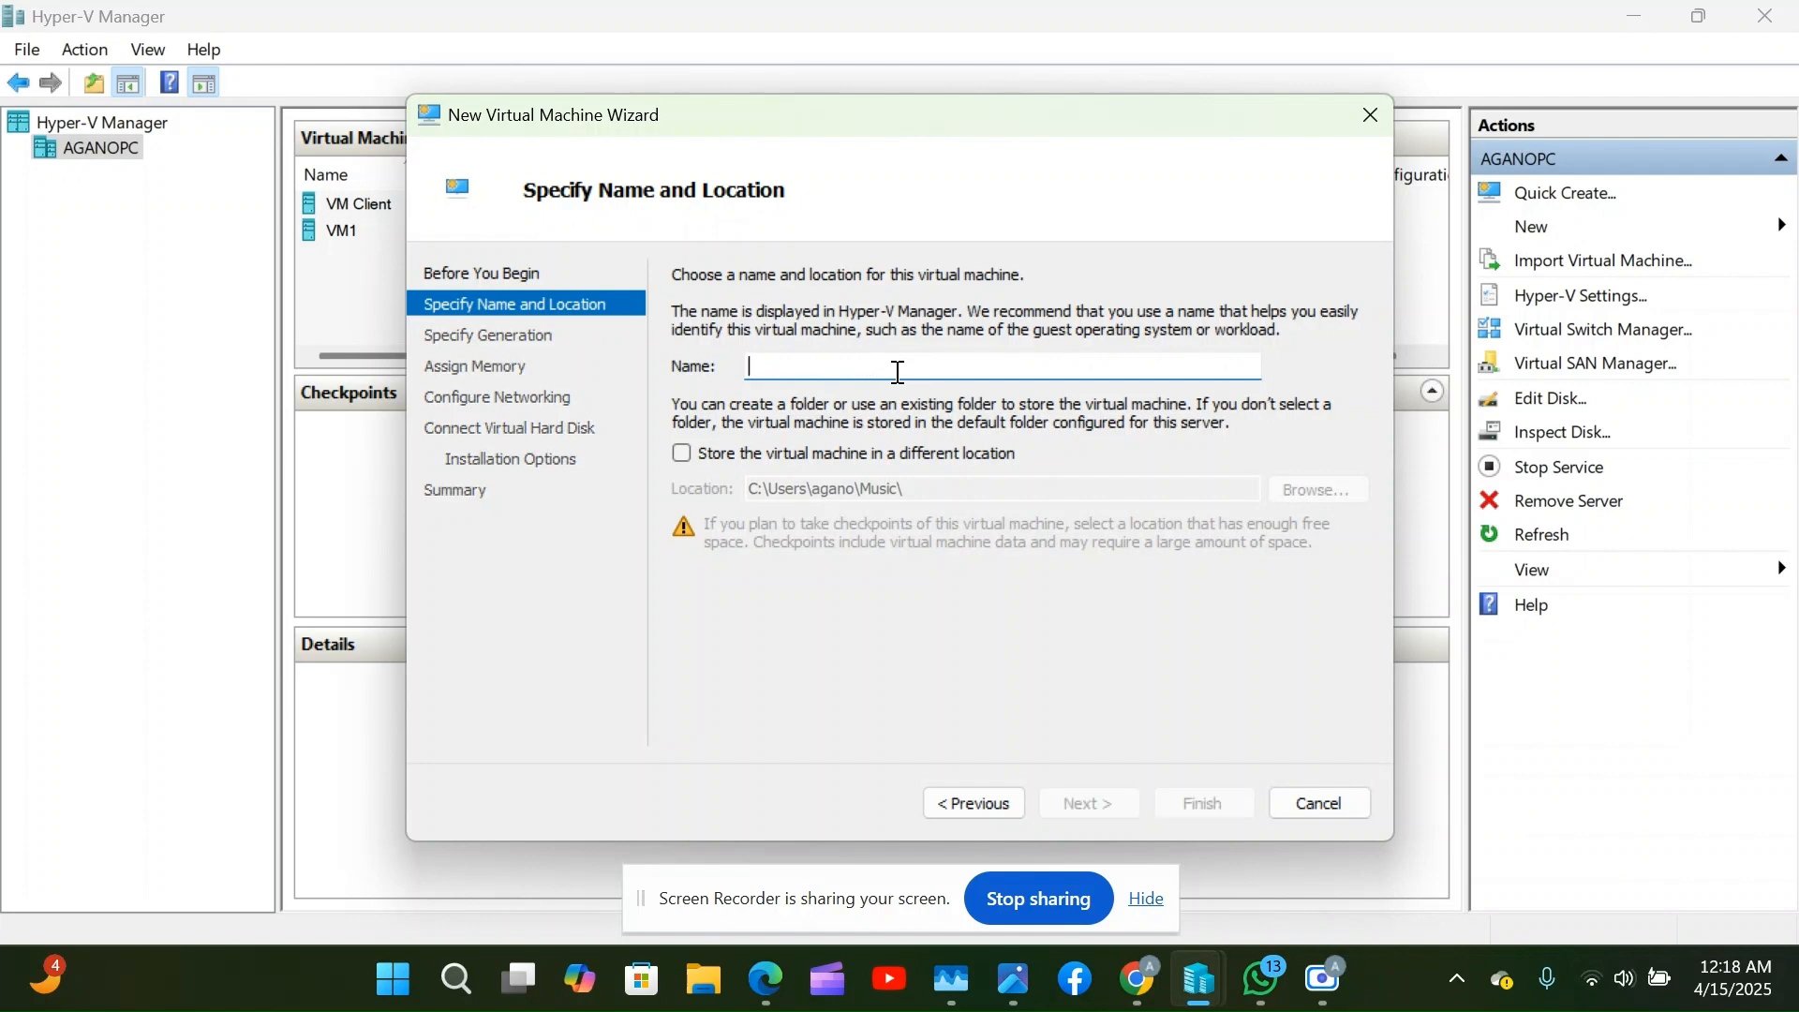
type("VM3")
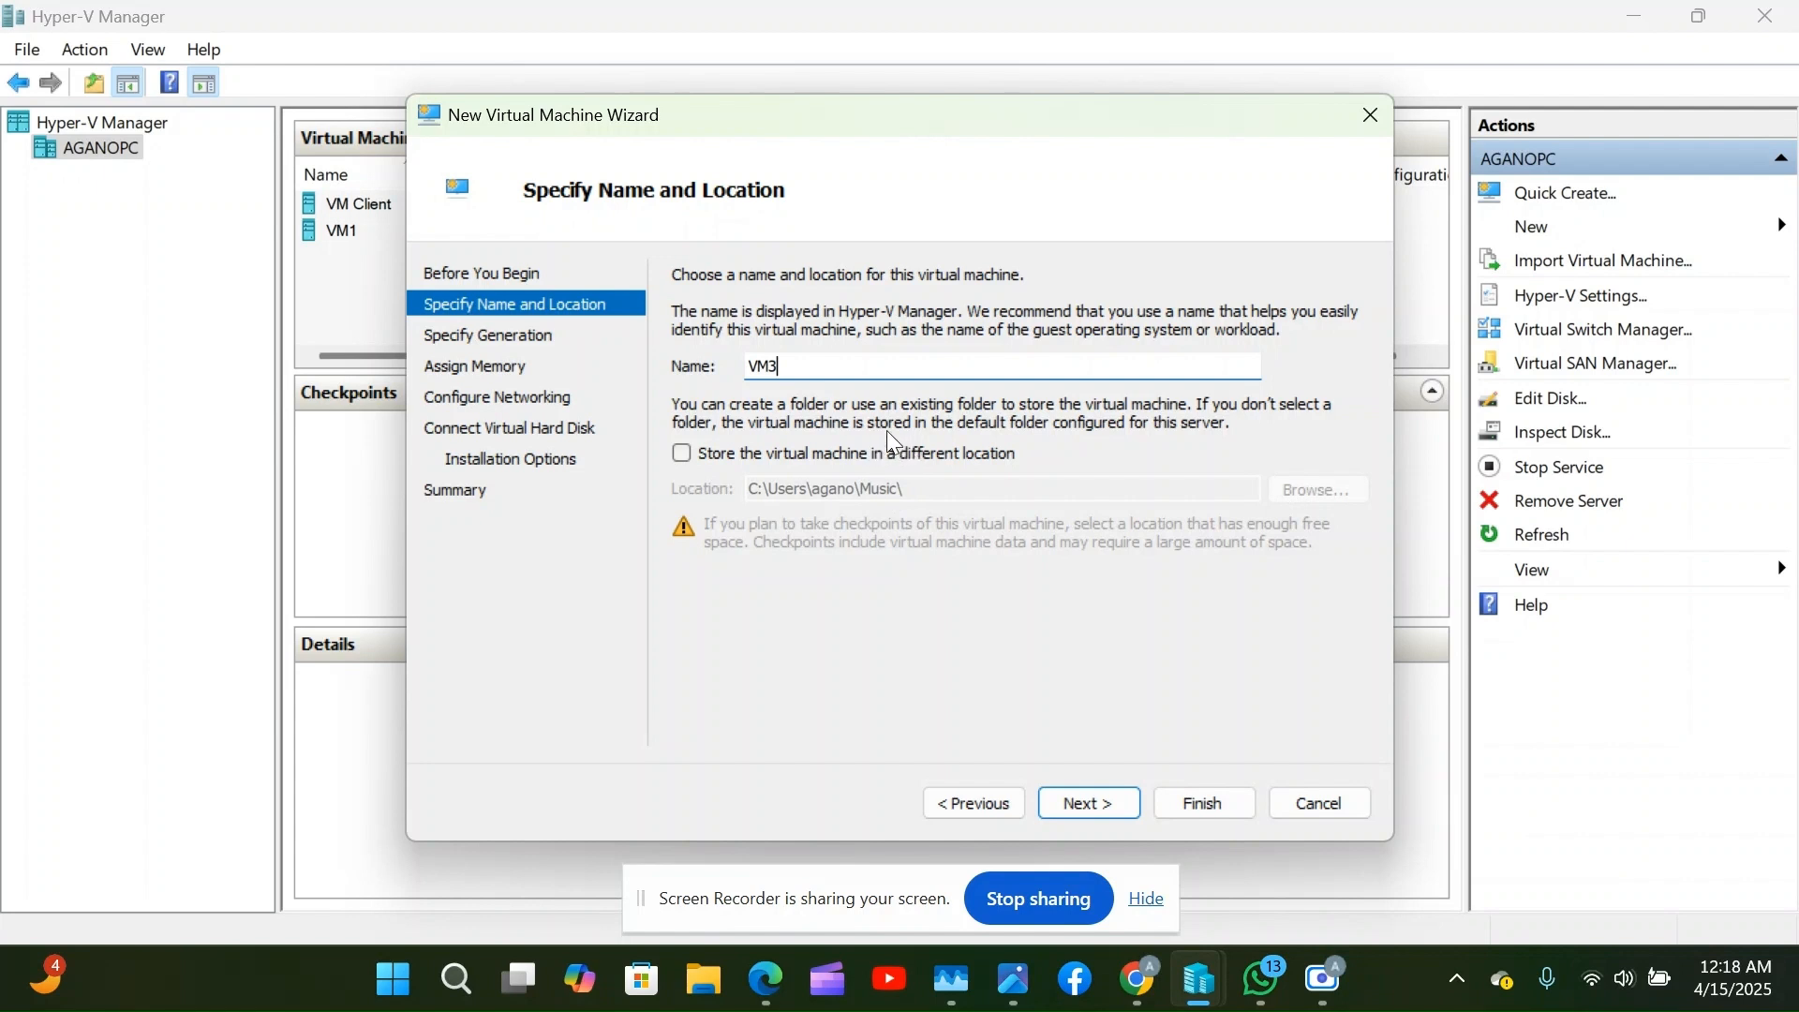
left_click(1093, 801)
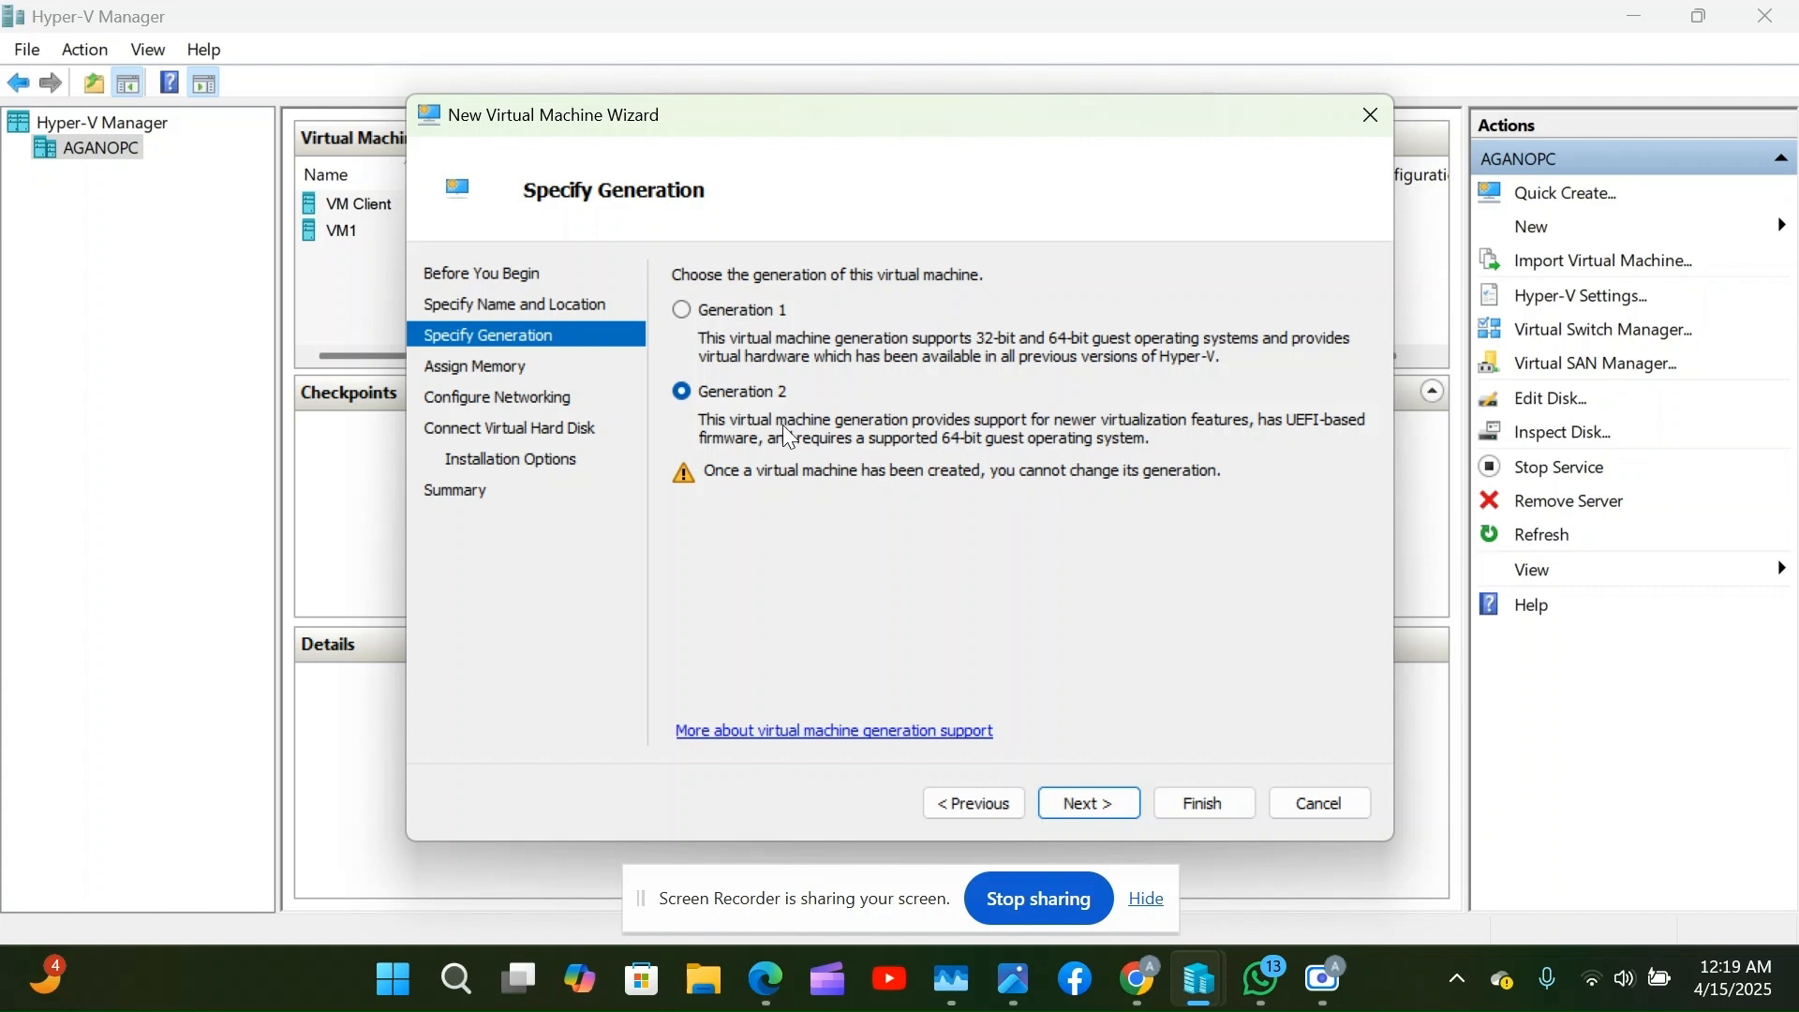
Select Generation 2, then move to Assign Memory and focus the 4096 MB Startup memory field.
left_click(685, 394)
left_click(1087, 798)
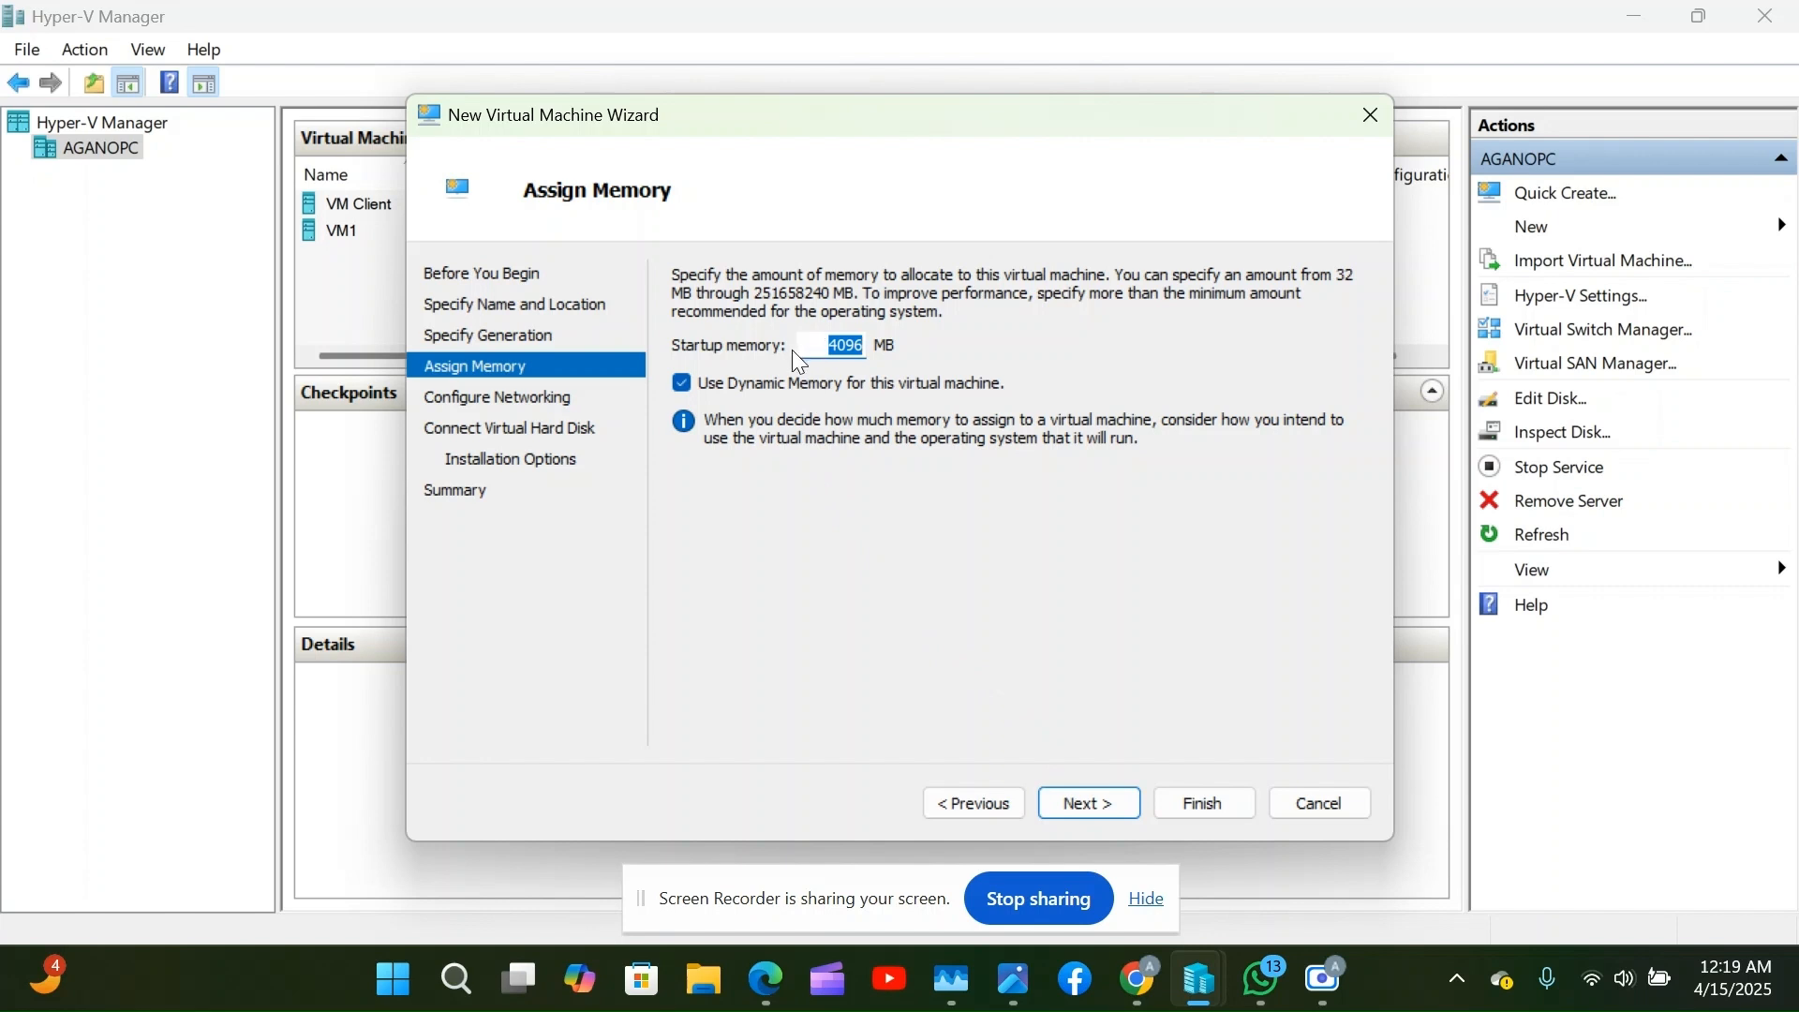
left_click(850, 348)
Keep 4096 MB memory, set the network connection to V-switch1, and reach Connect Virtual Hard Disk.
left_click(1097, 802)
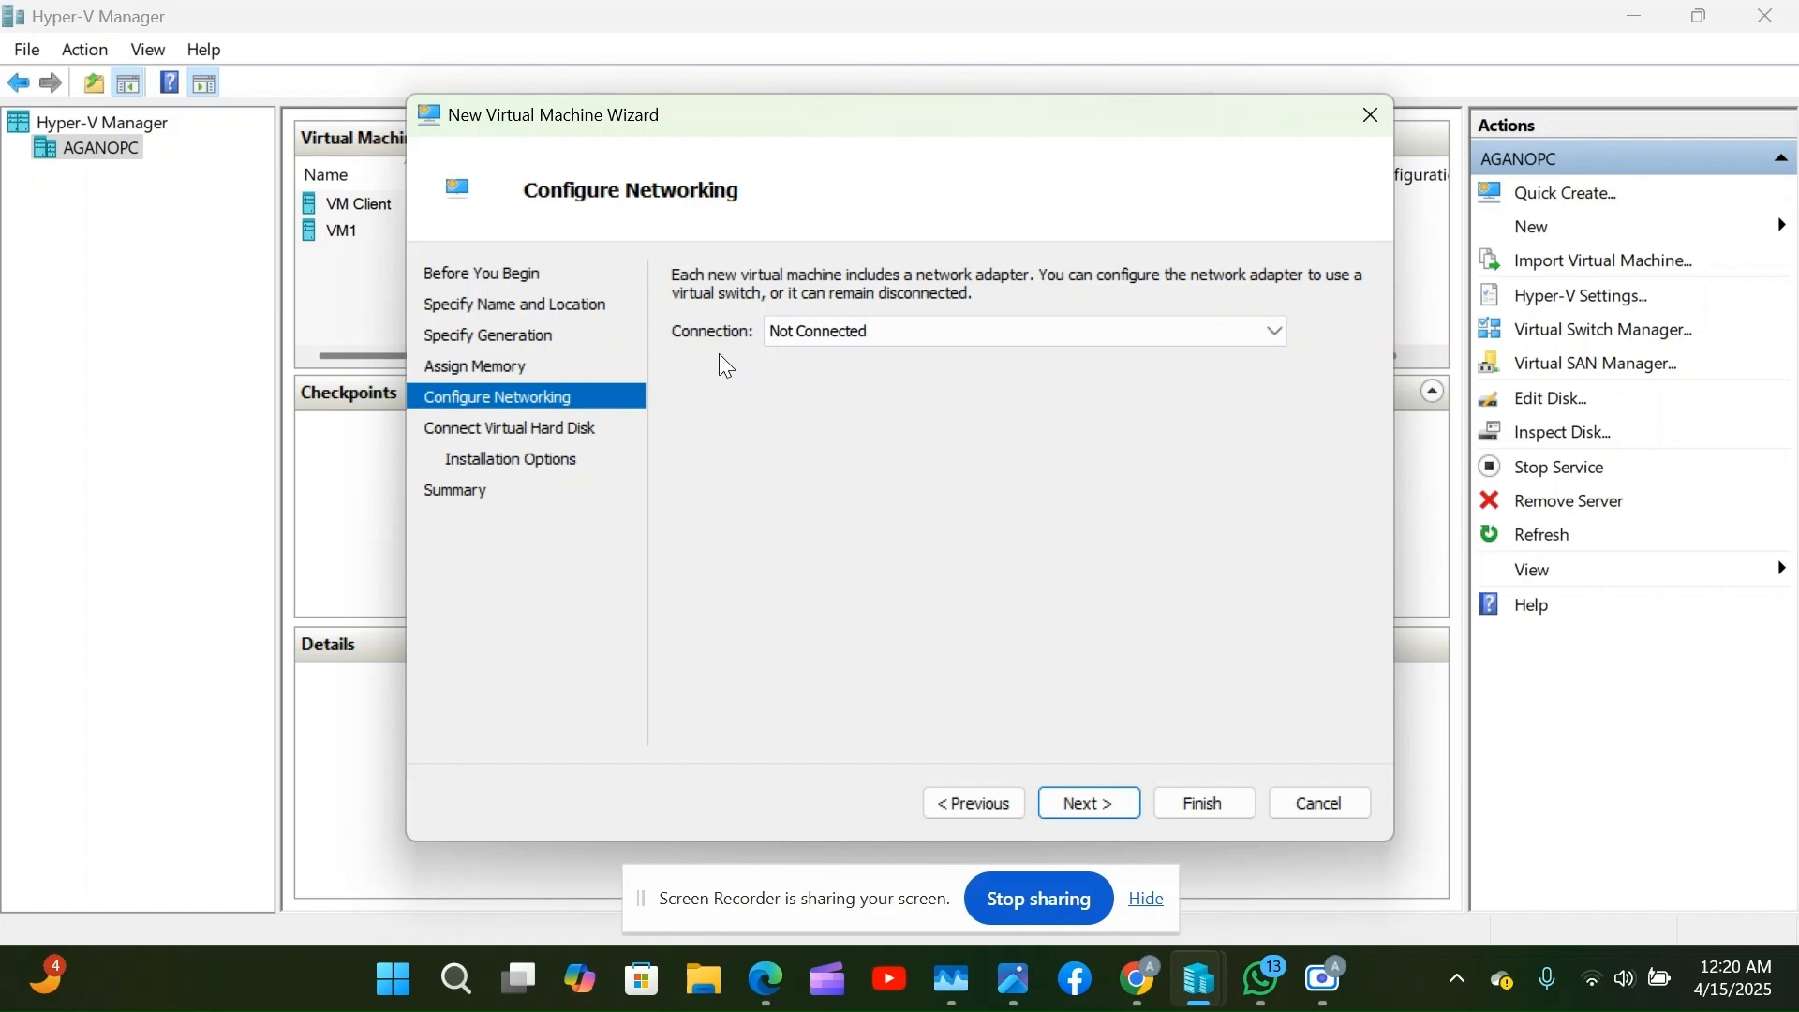
left_click(945, 337)
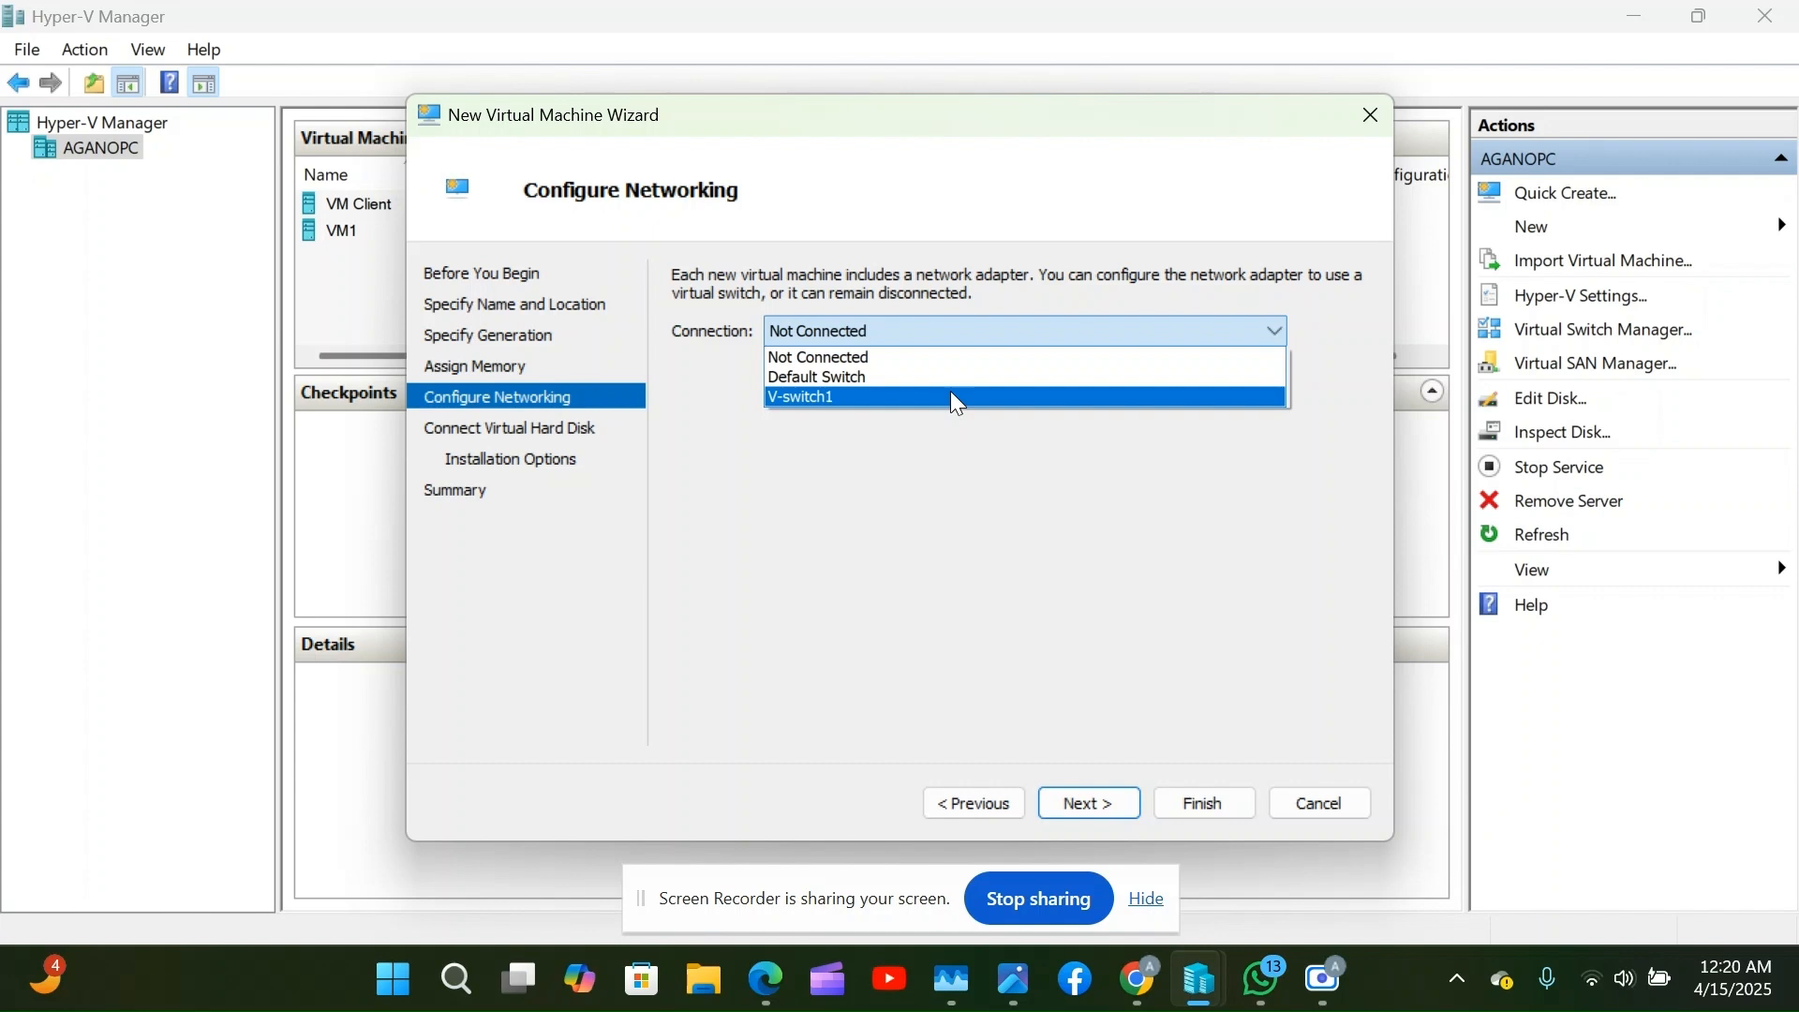
left_click(952, 395)
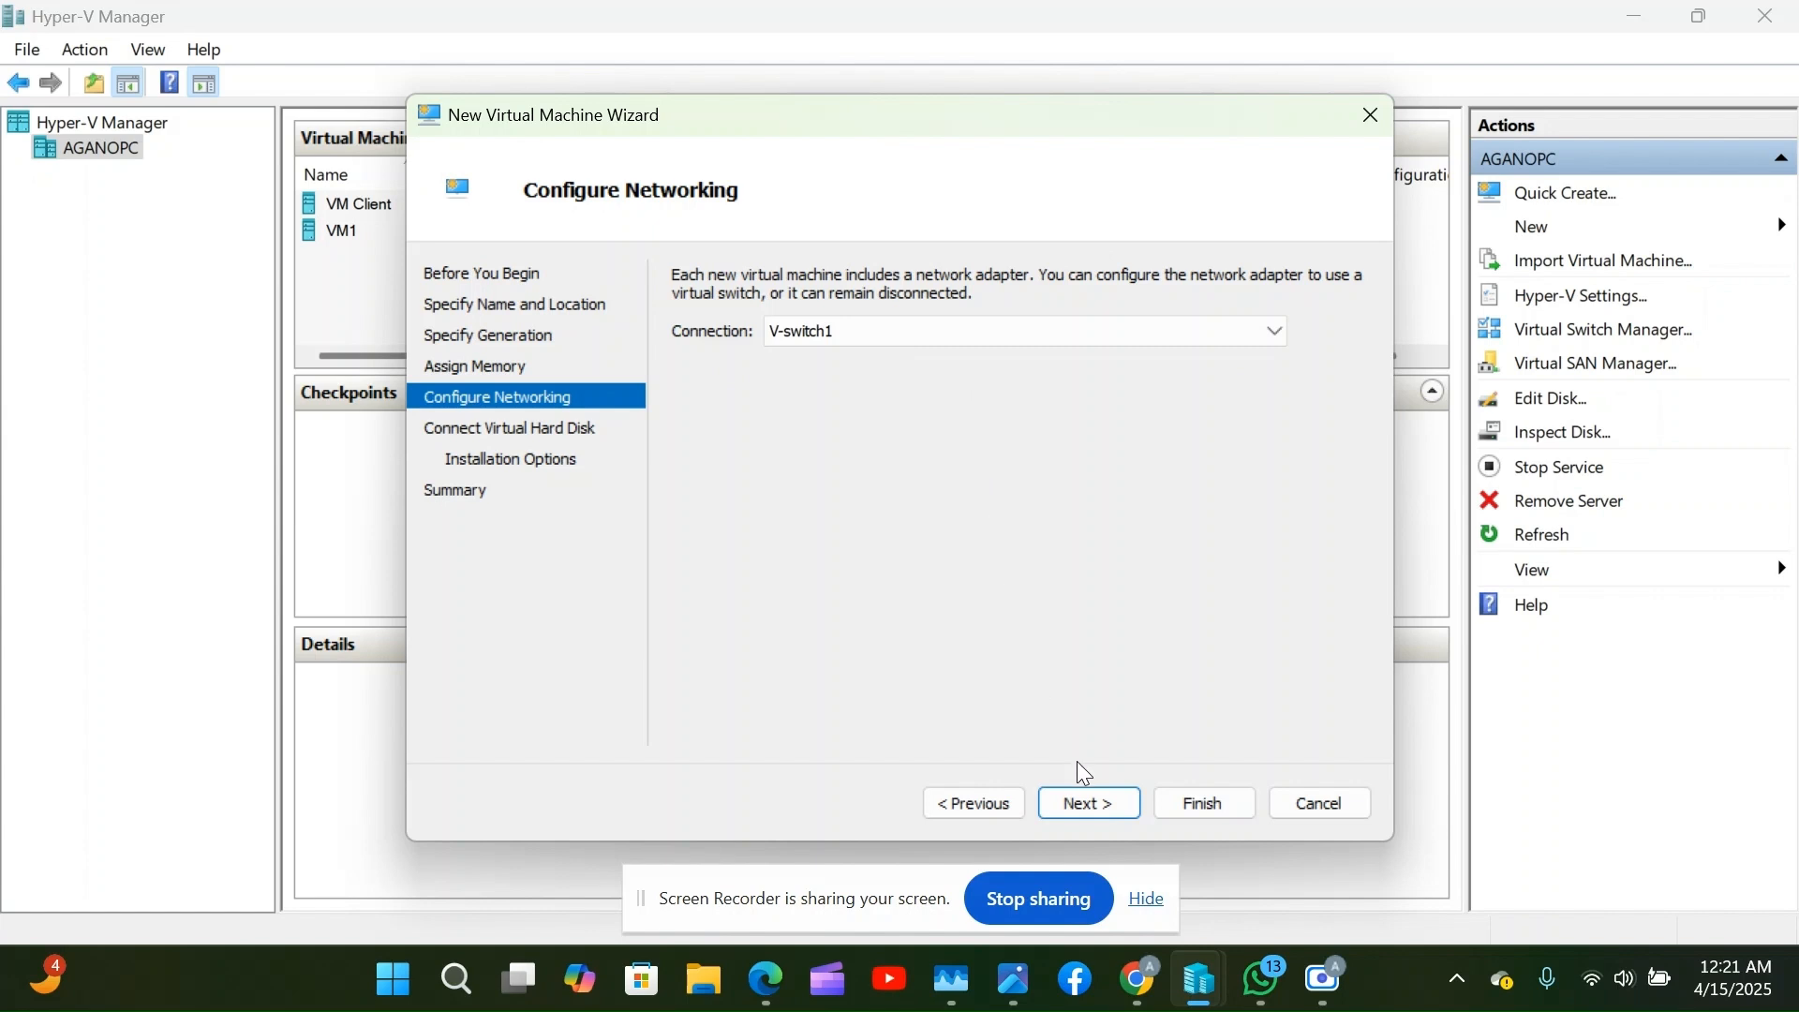
left_click(1091, 799)
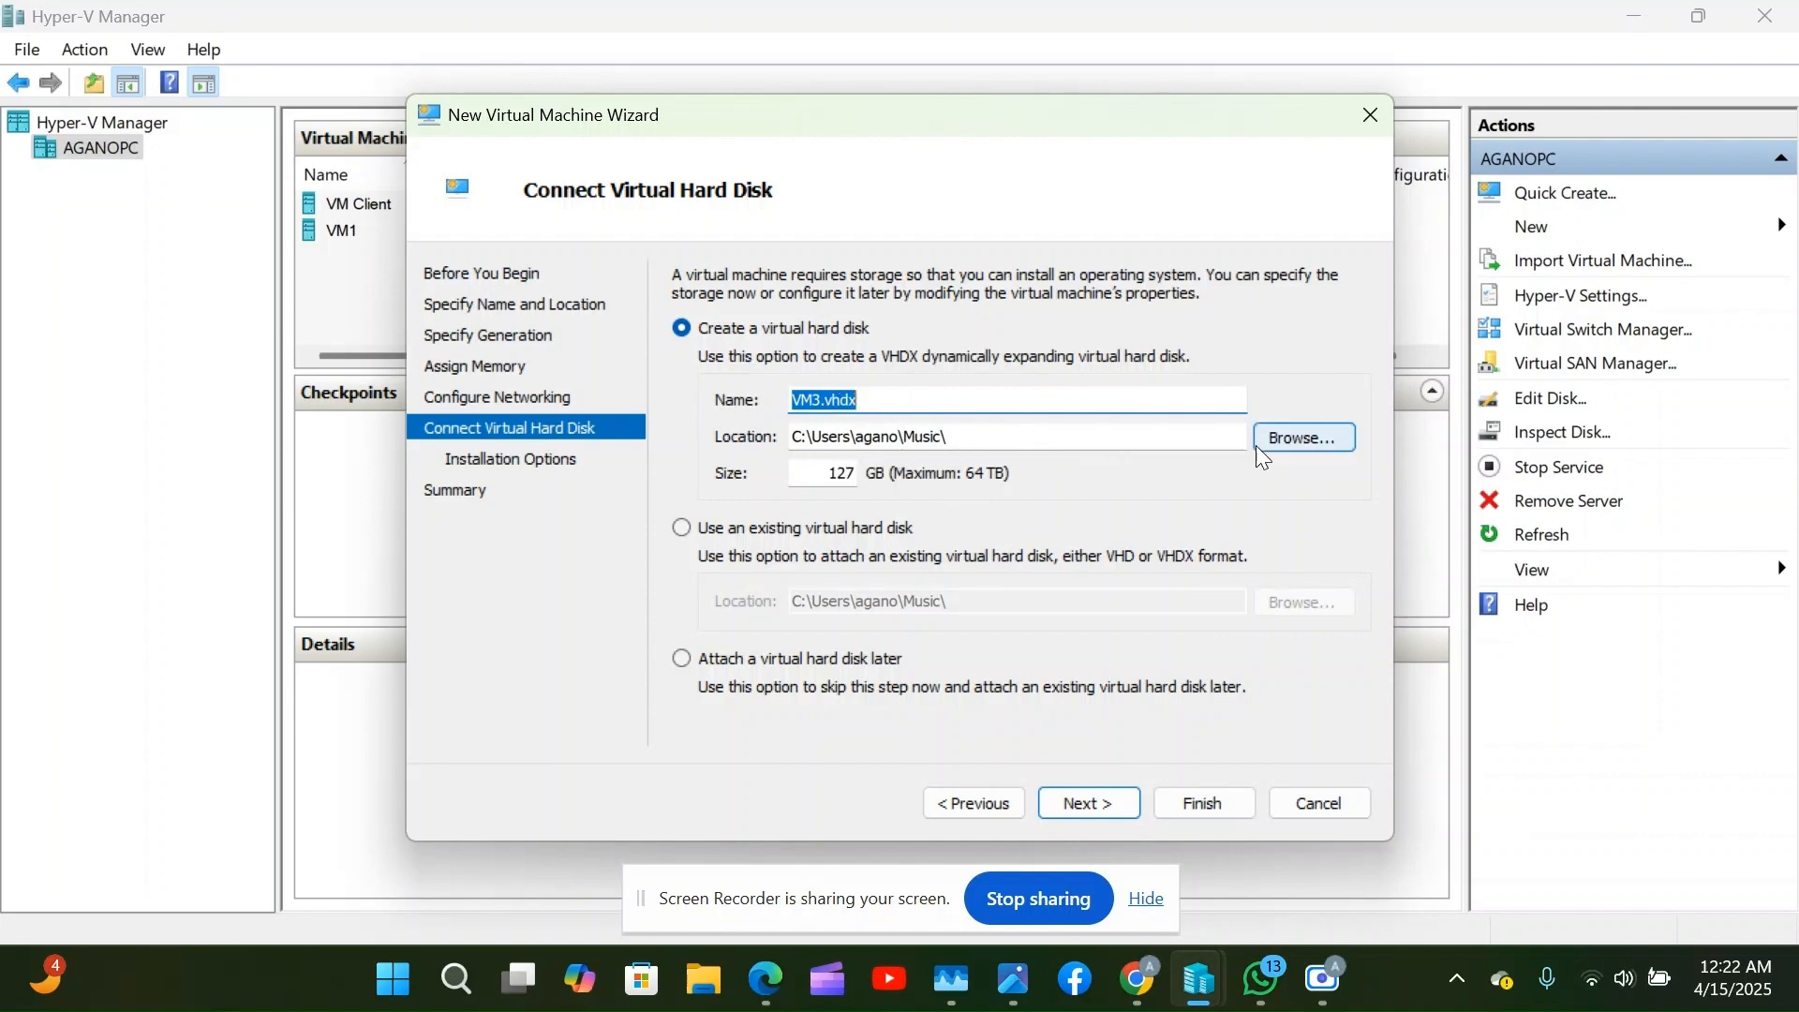
left_click(1312, 444)
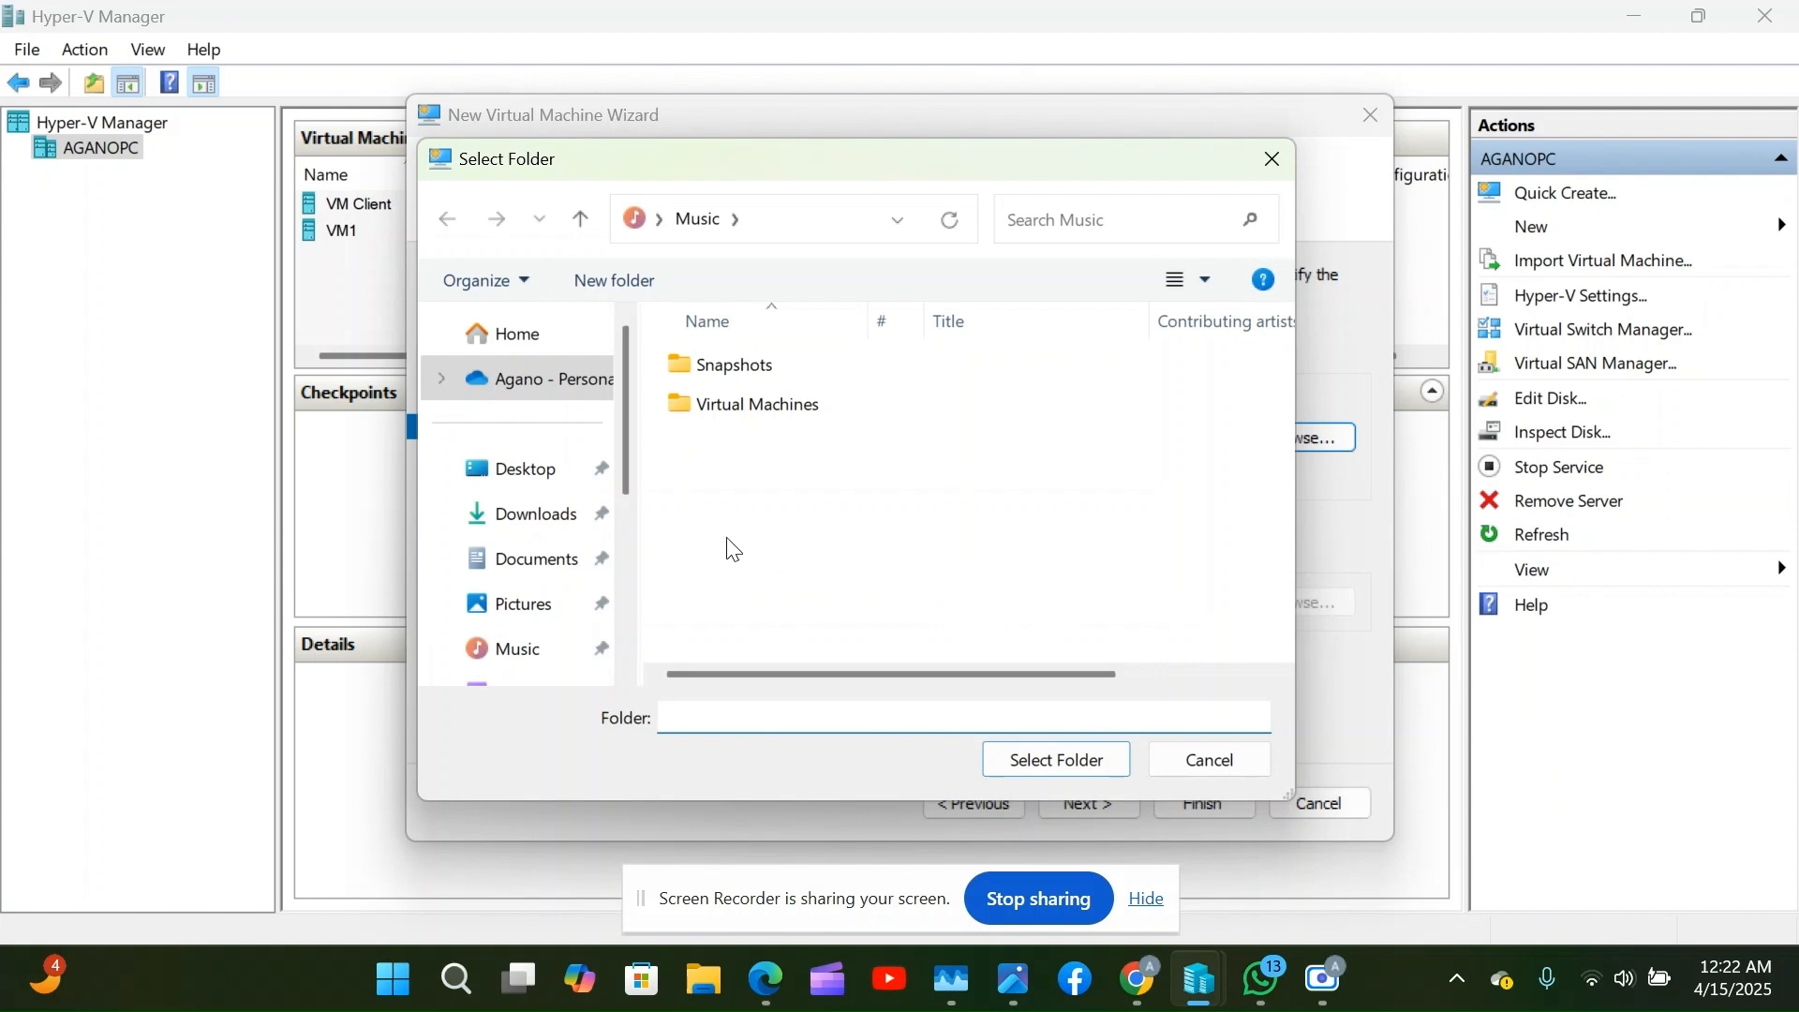
scroll(577, 590, "down", 2)
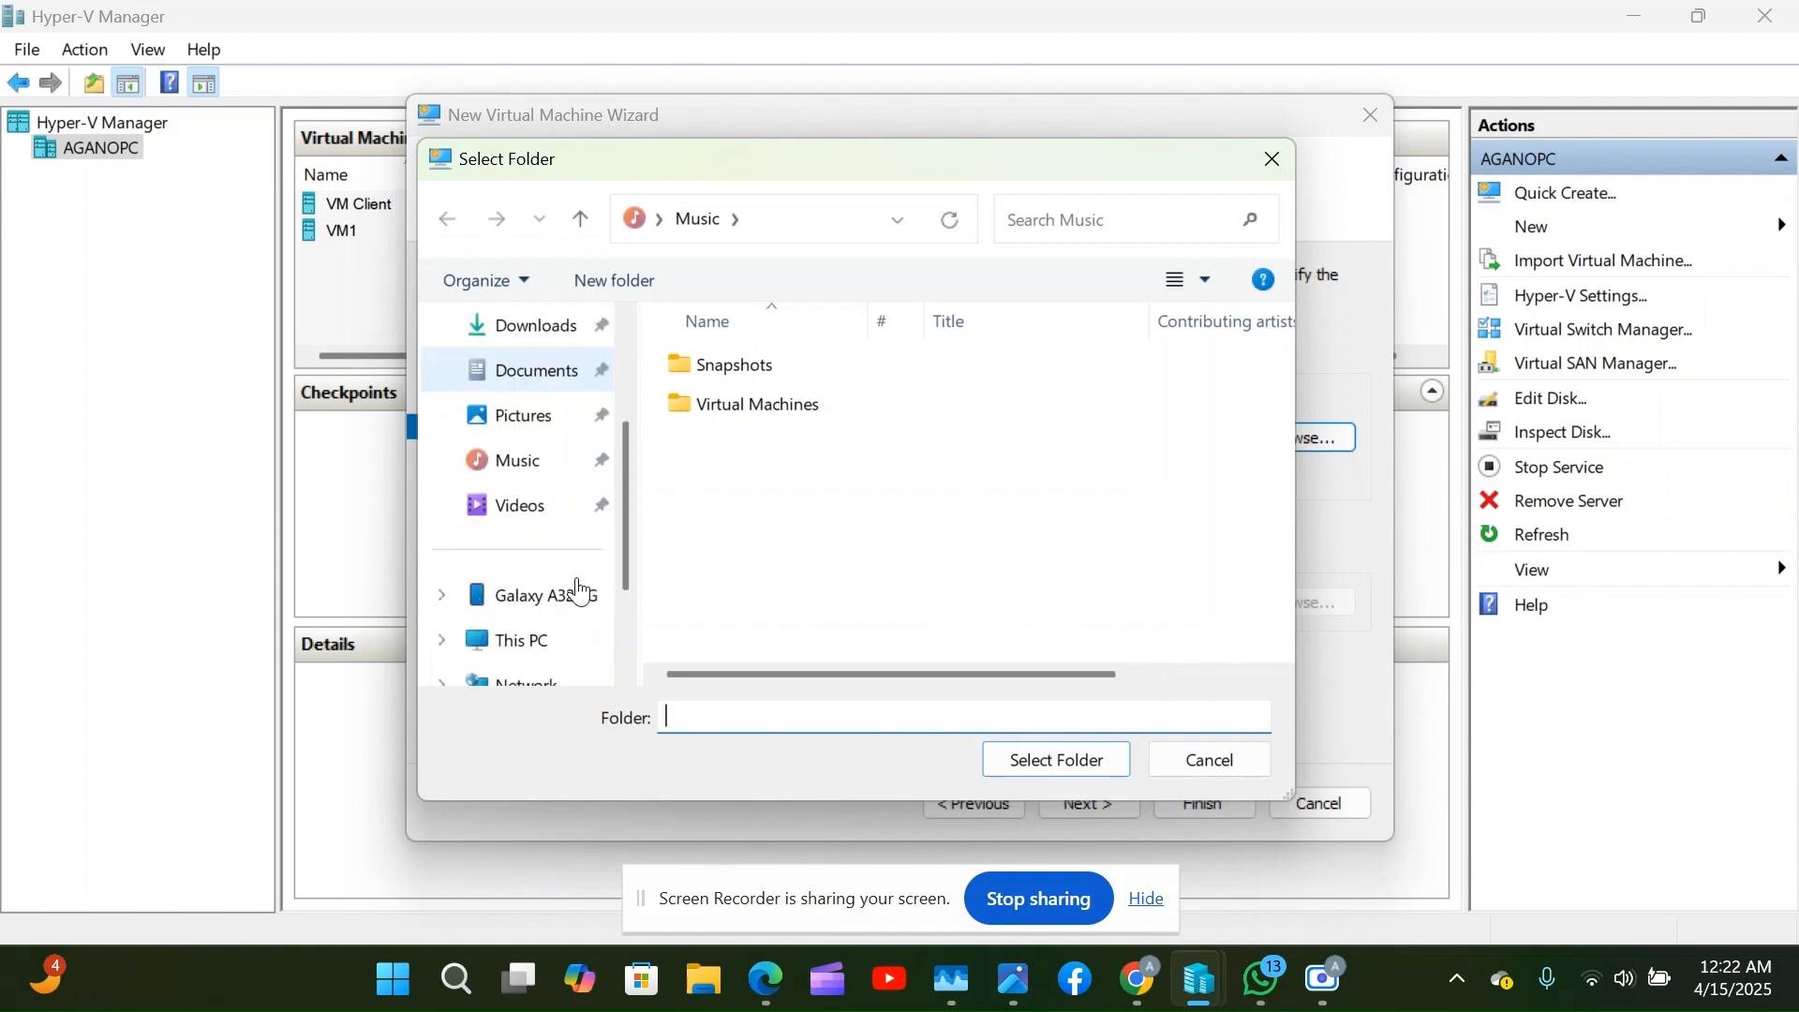
scroll(580, 593, "up", 3)
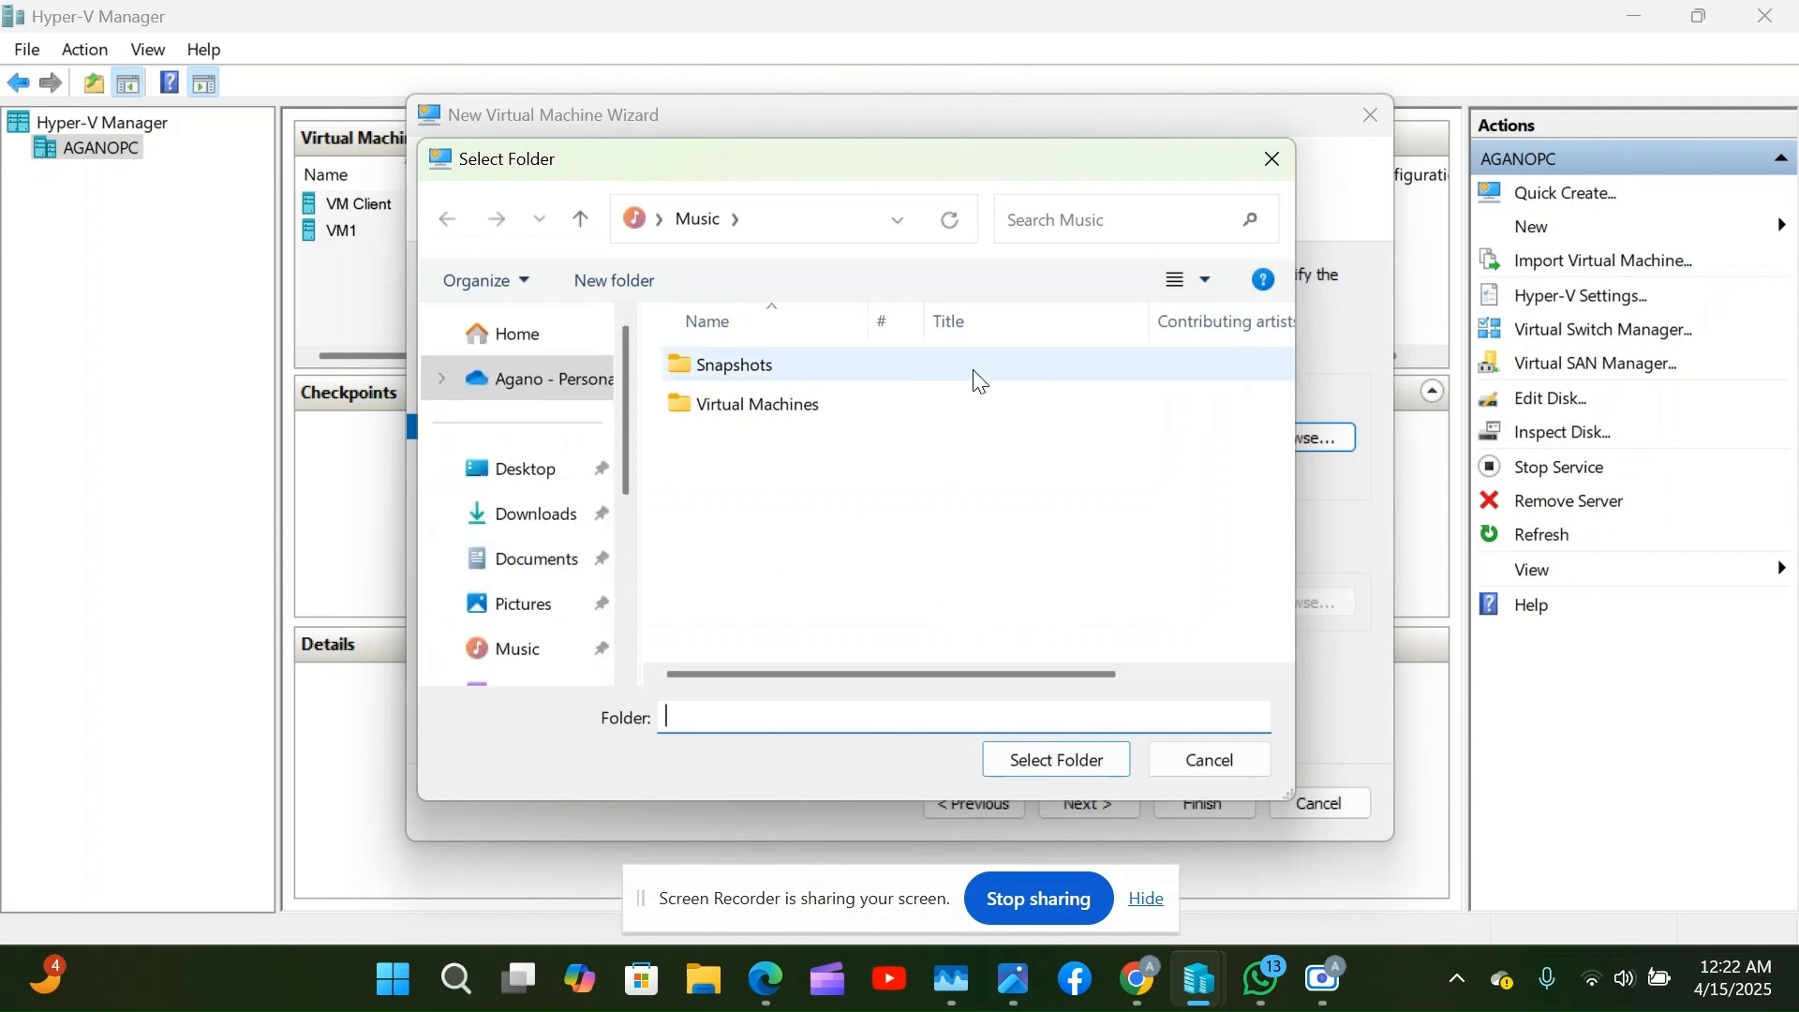
left_click(1265, 177)
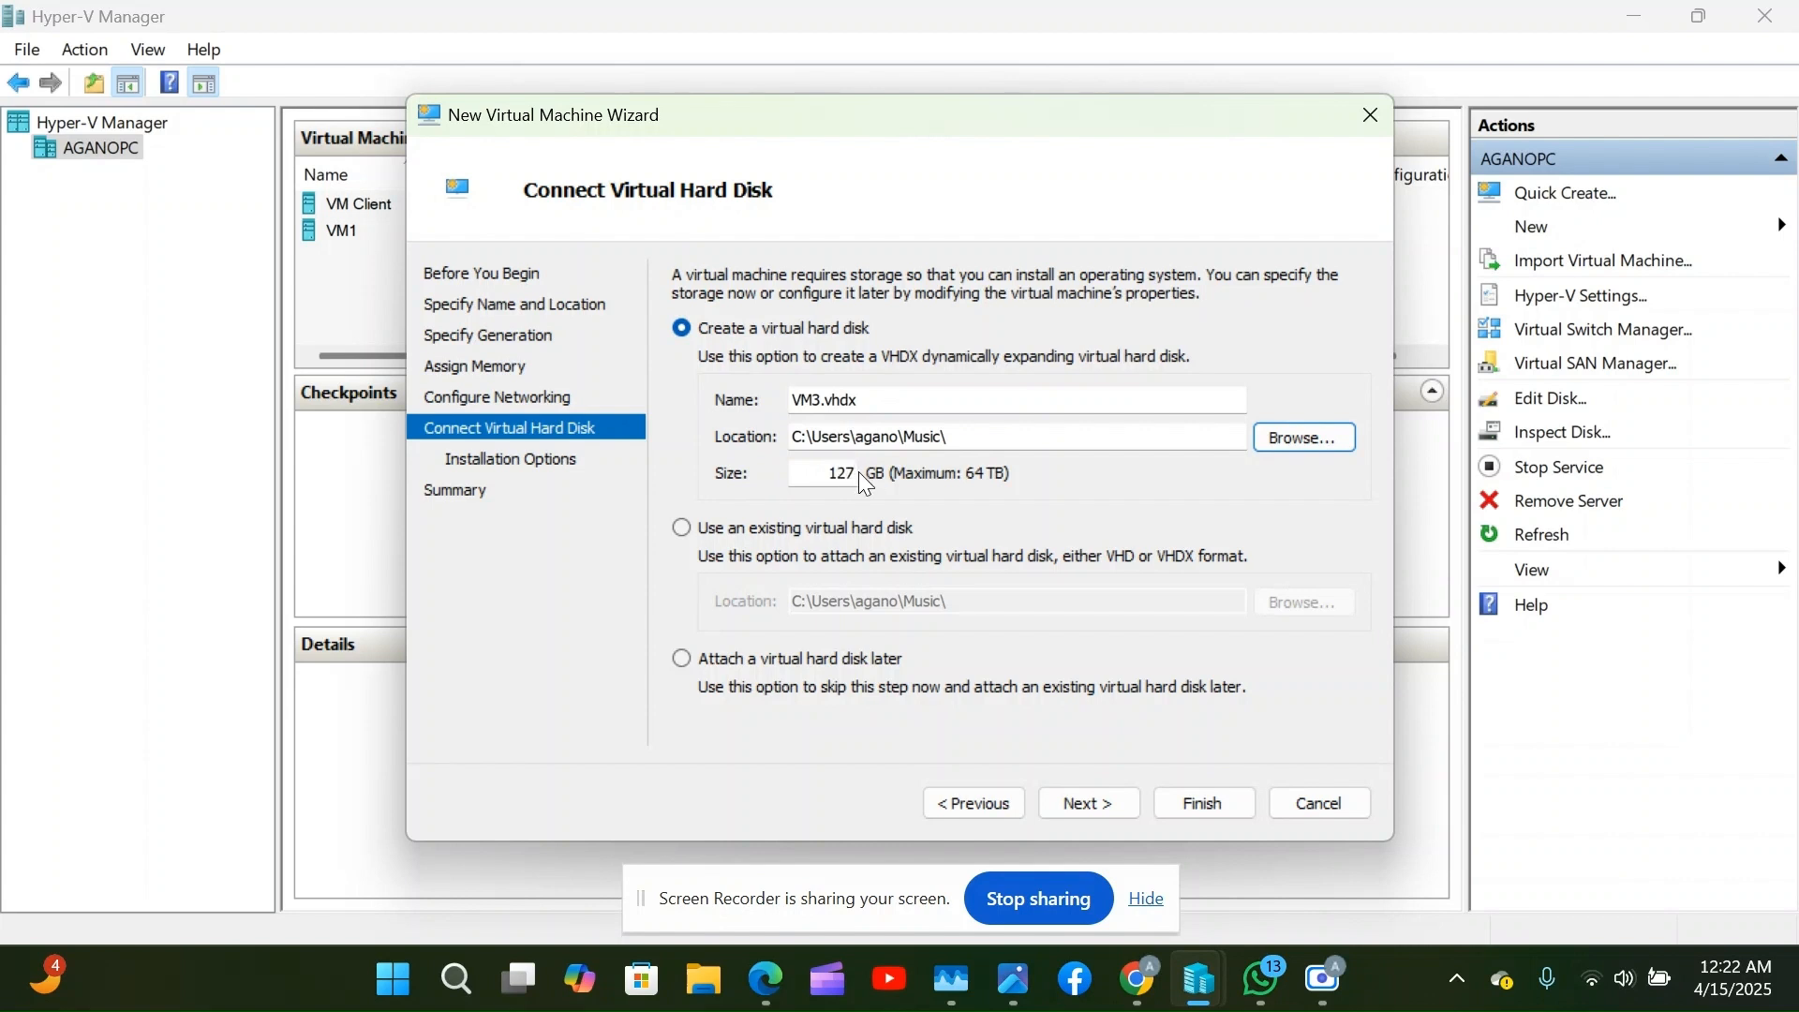
Change the VM3.vhdx disk size from 127 GB to 100 GB and proceed to Installation Options.
left_click(823, 478)
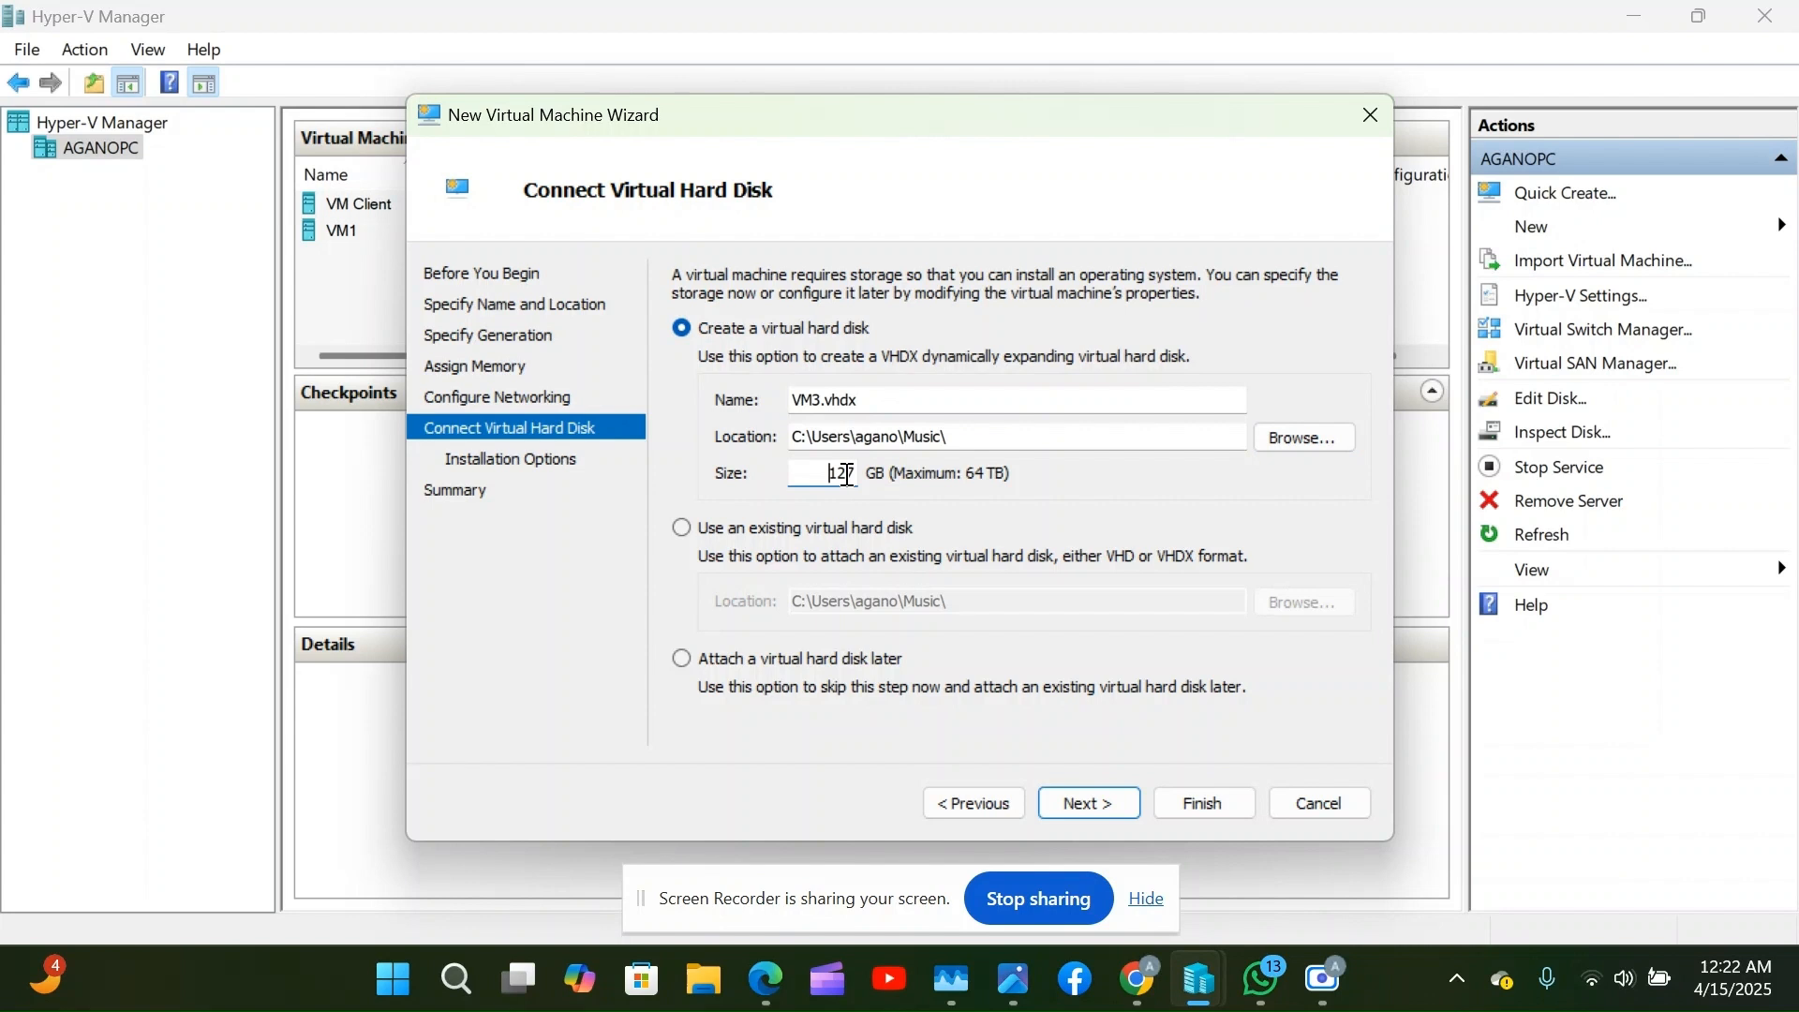
key("Delete")
key("Delete")
key("Delete")
left_click(1085, 808)
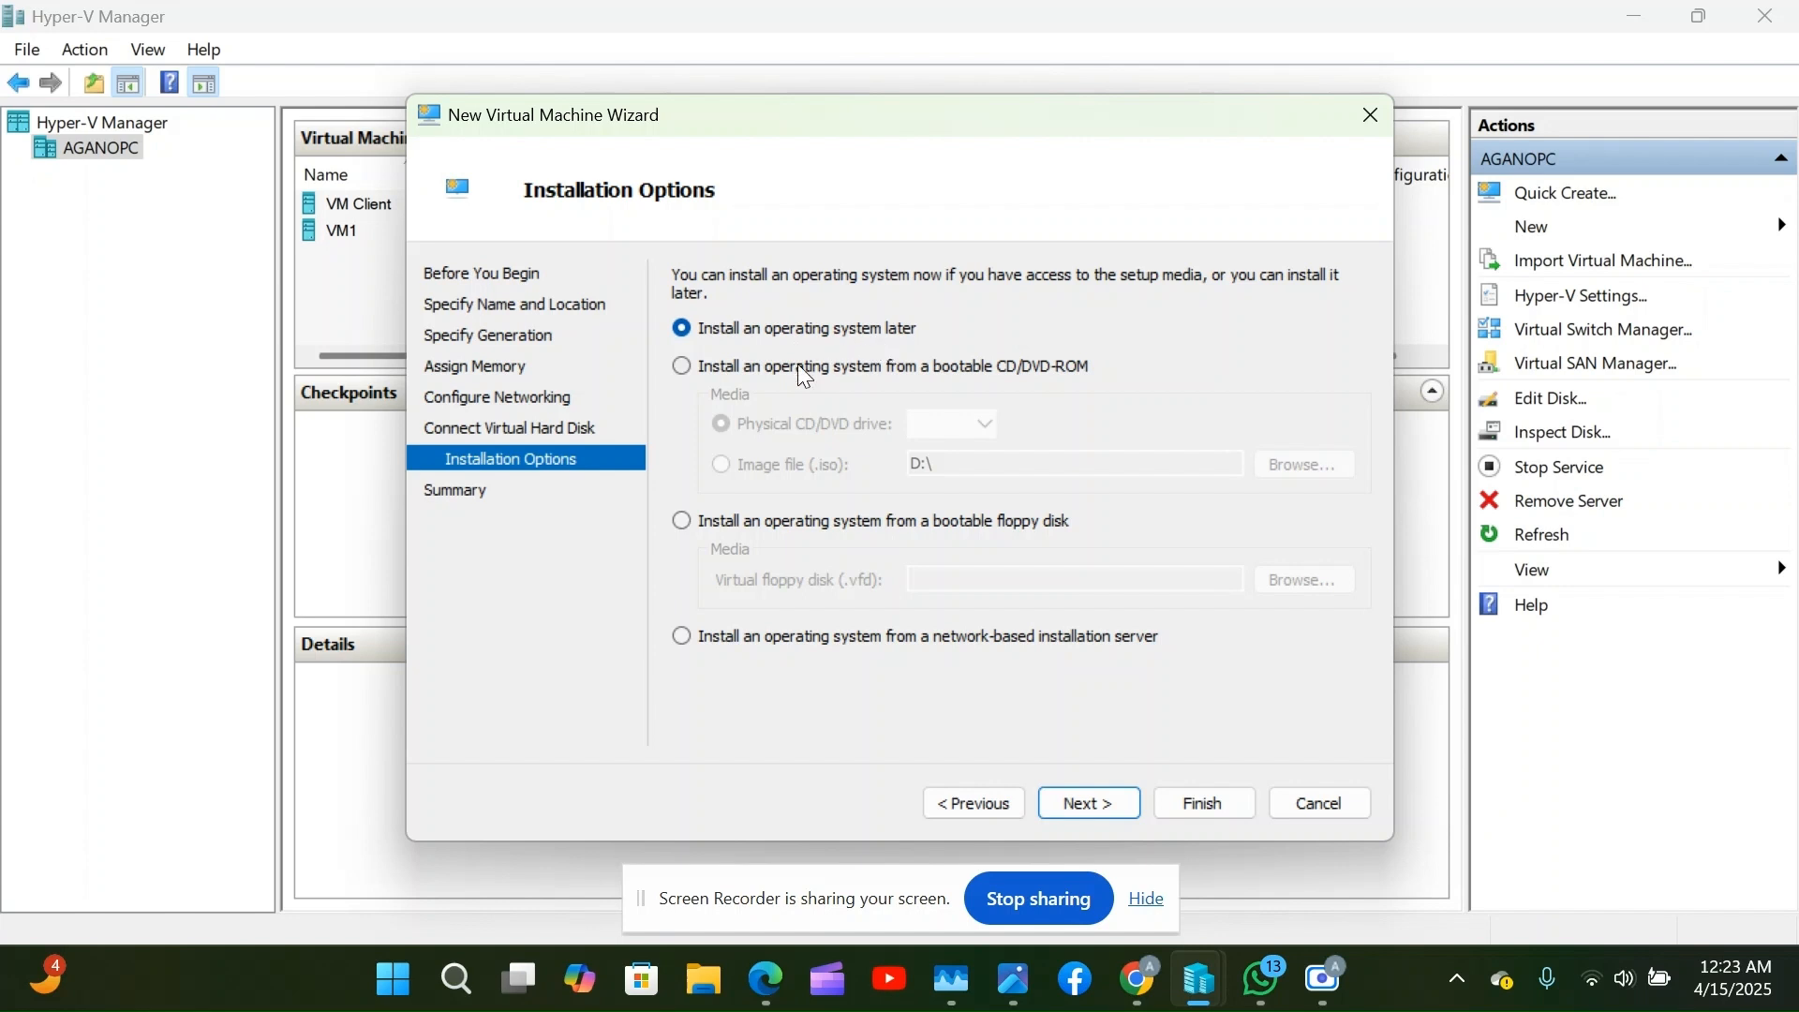
Set installation from a bootable CD/DVD-ROM Image file (.iso) and browse for the ISO.
left_click(716, 371)
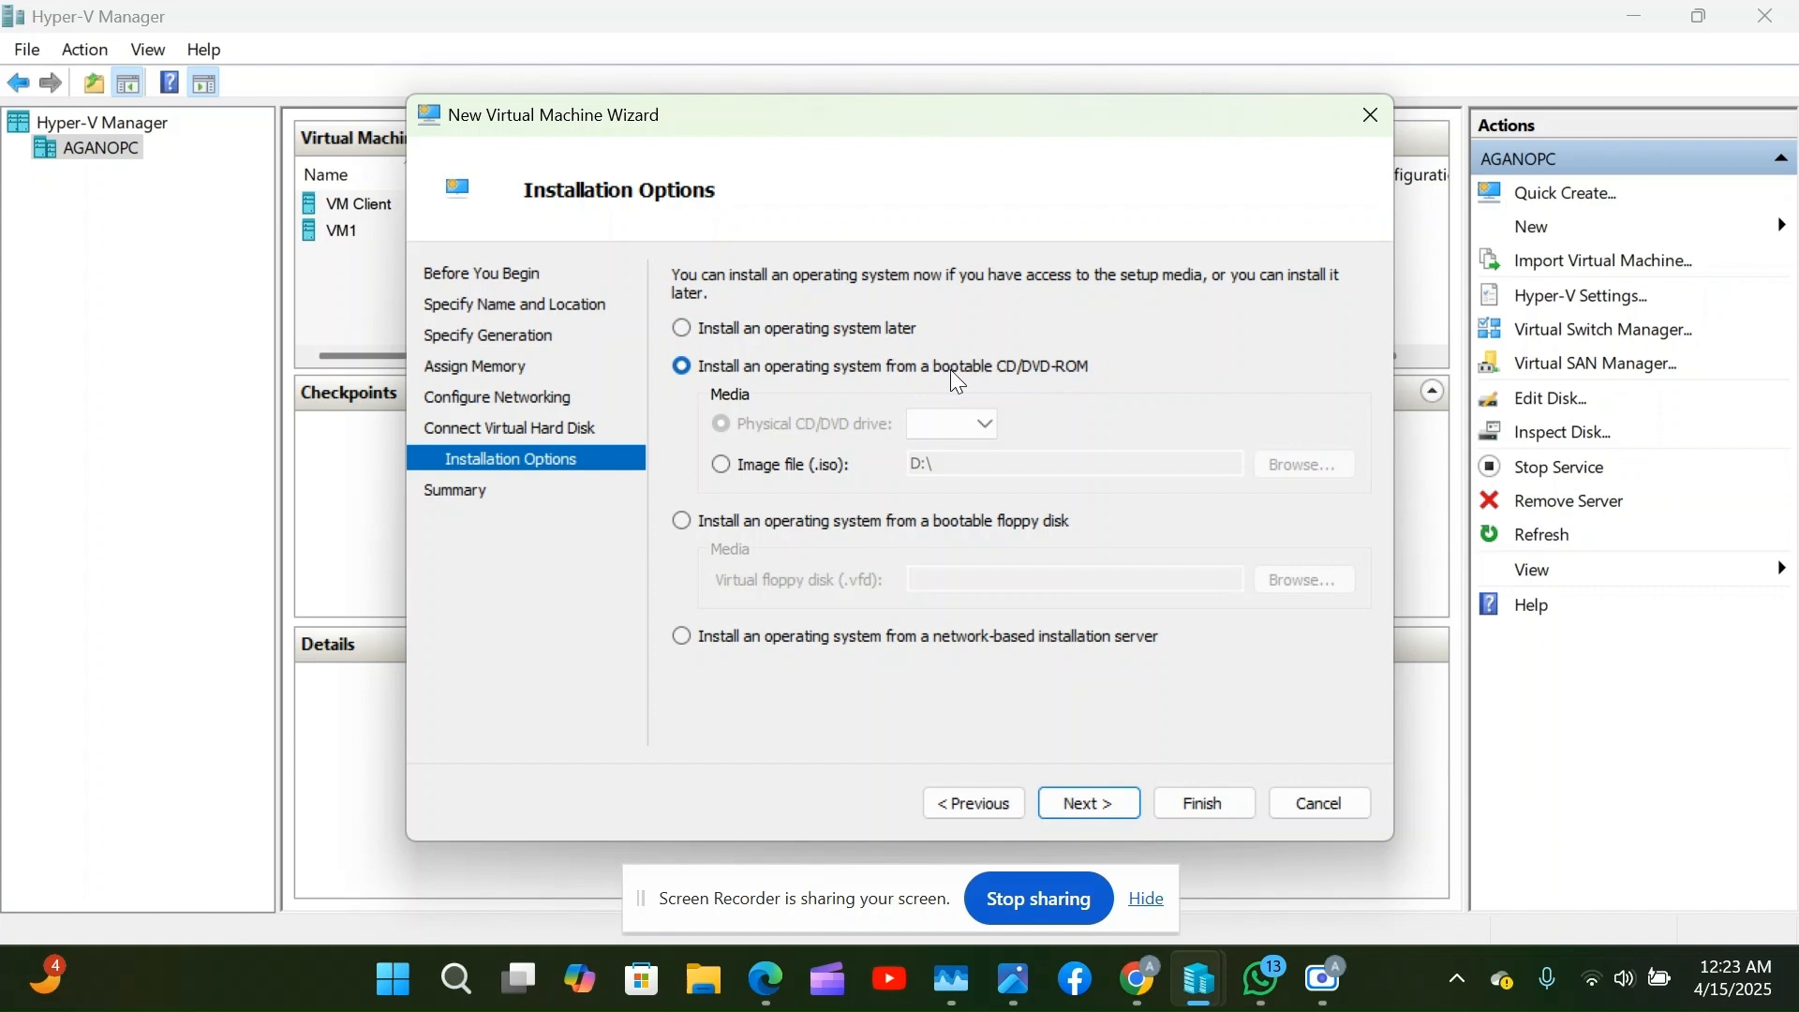
left_click(722, 466)
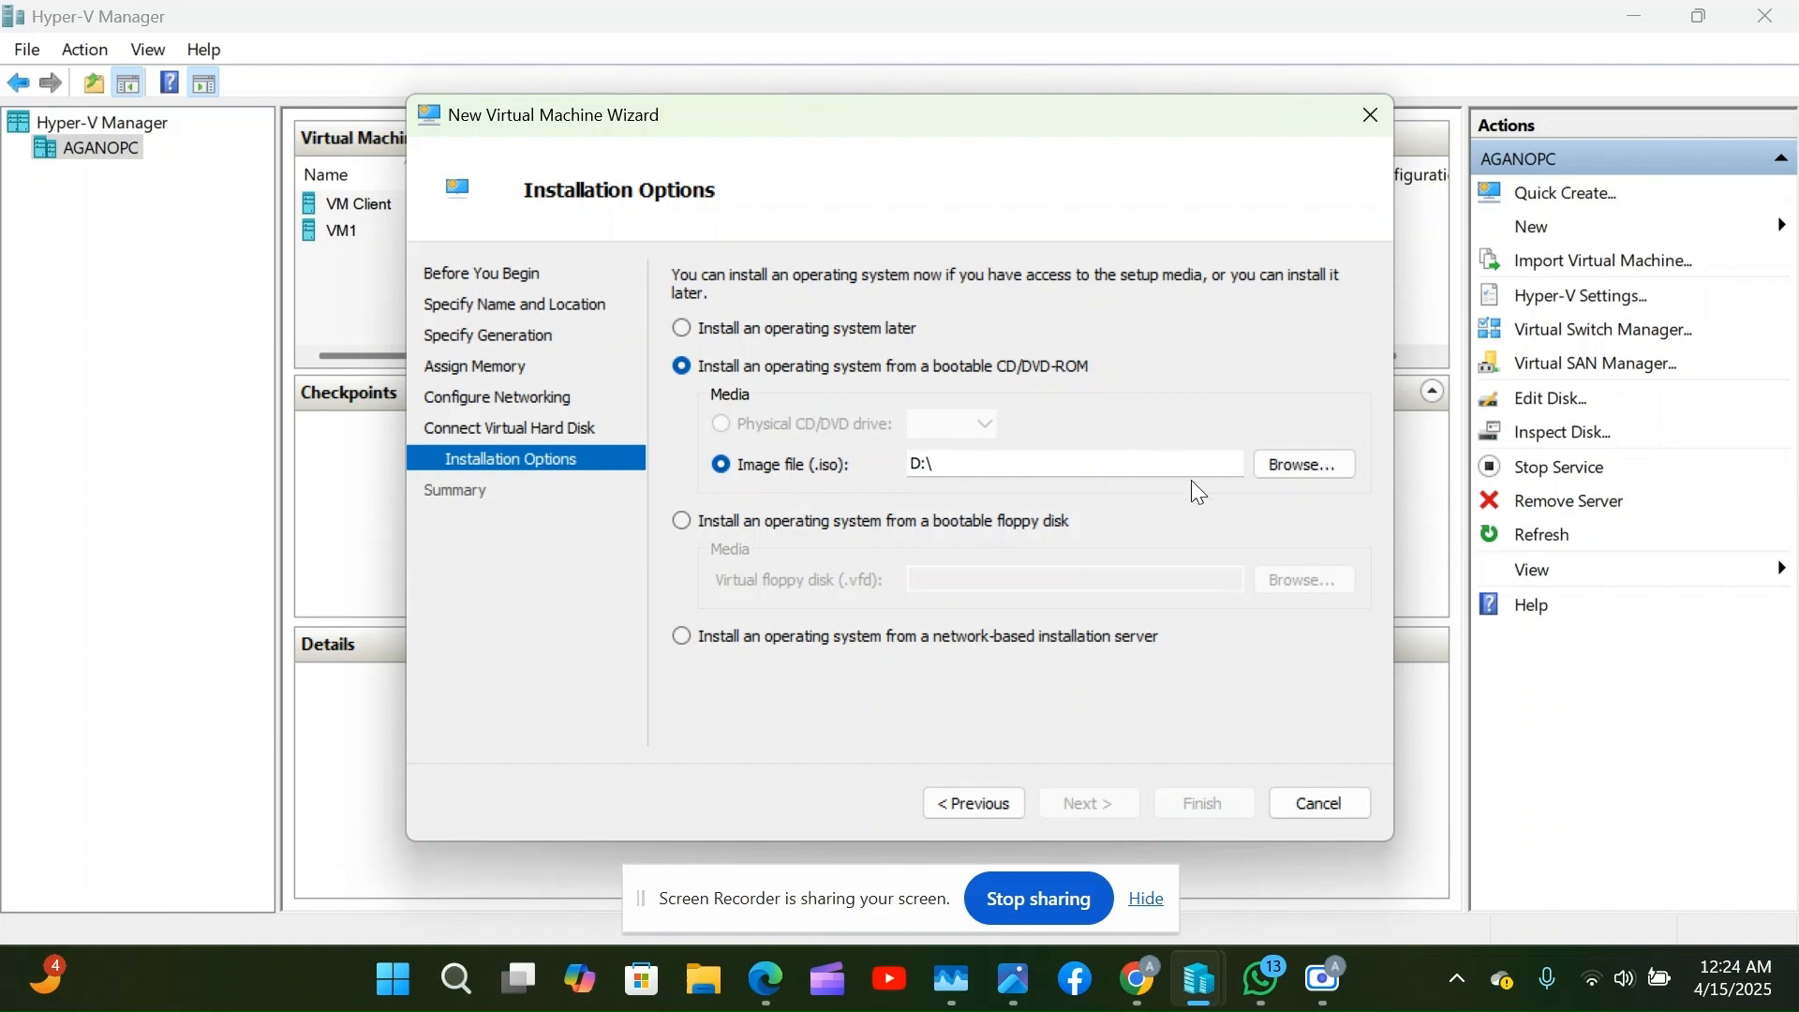
left_click(1305, 475)
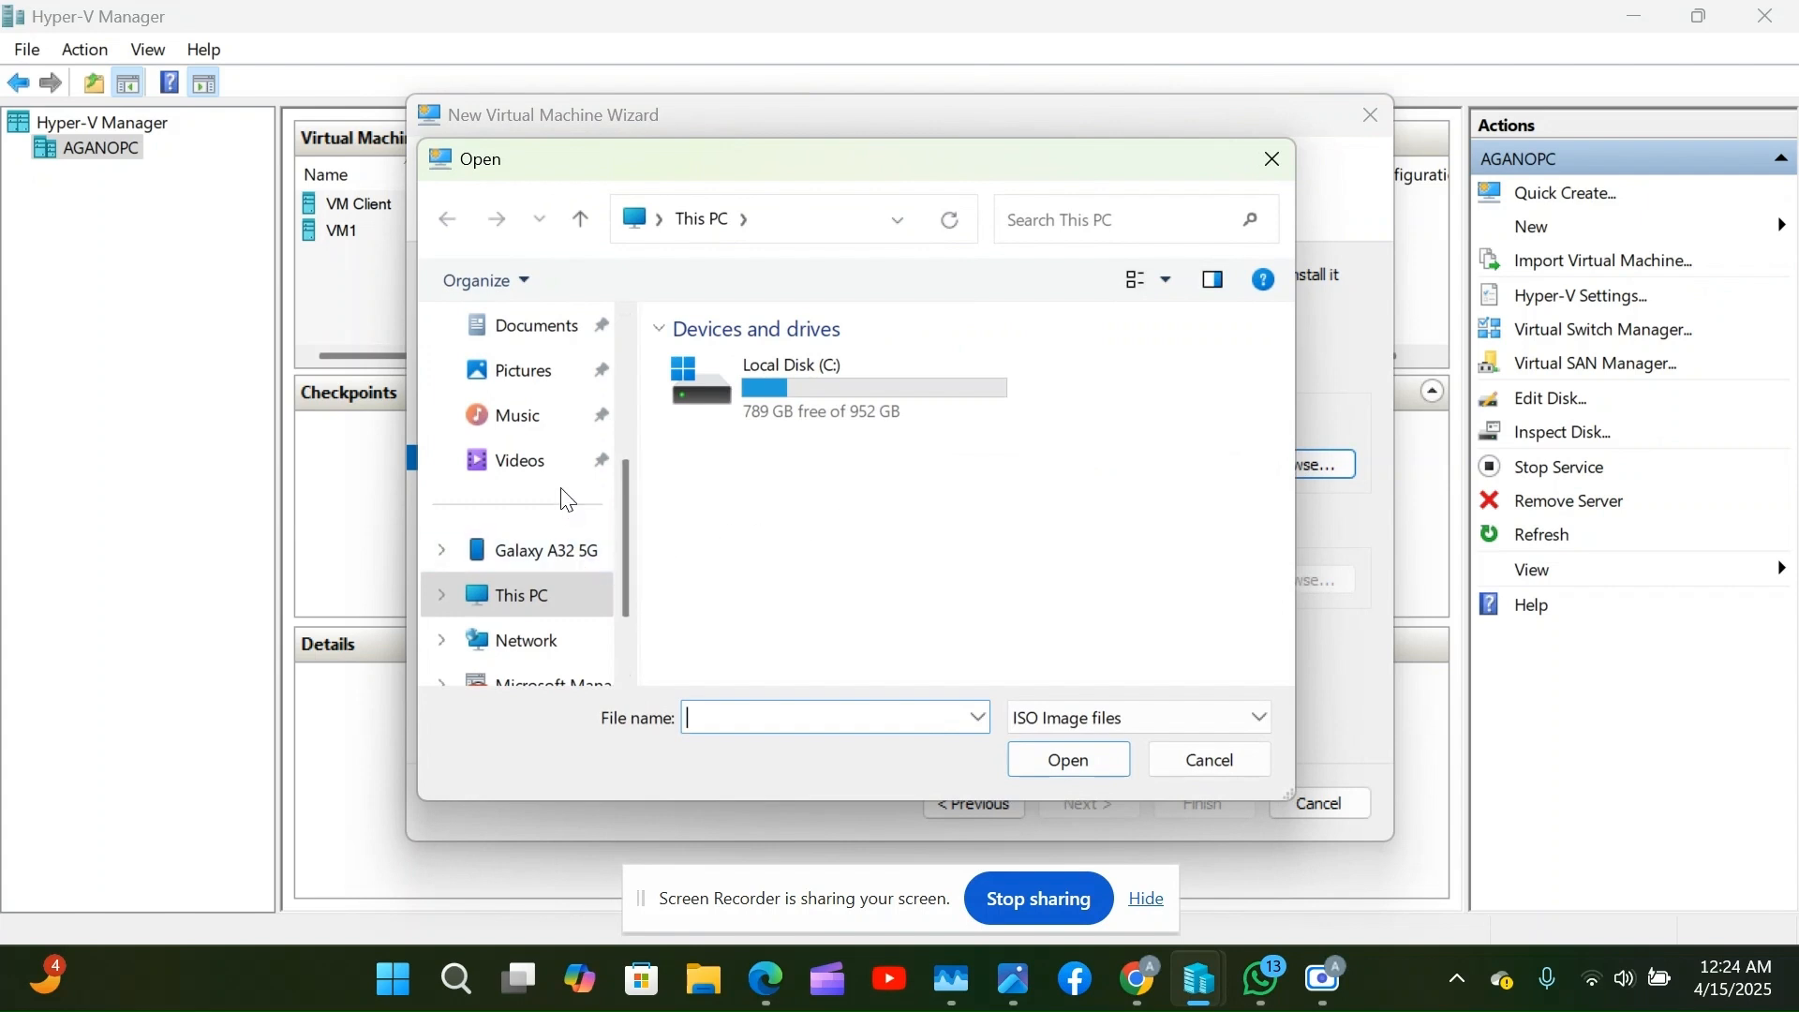
Choose ISO 11.iso from the Documents folder as the installation image.
scroll(549, 563, "down", 1)
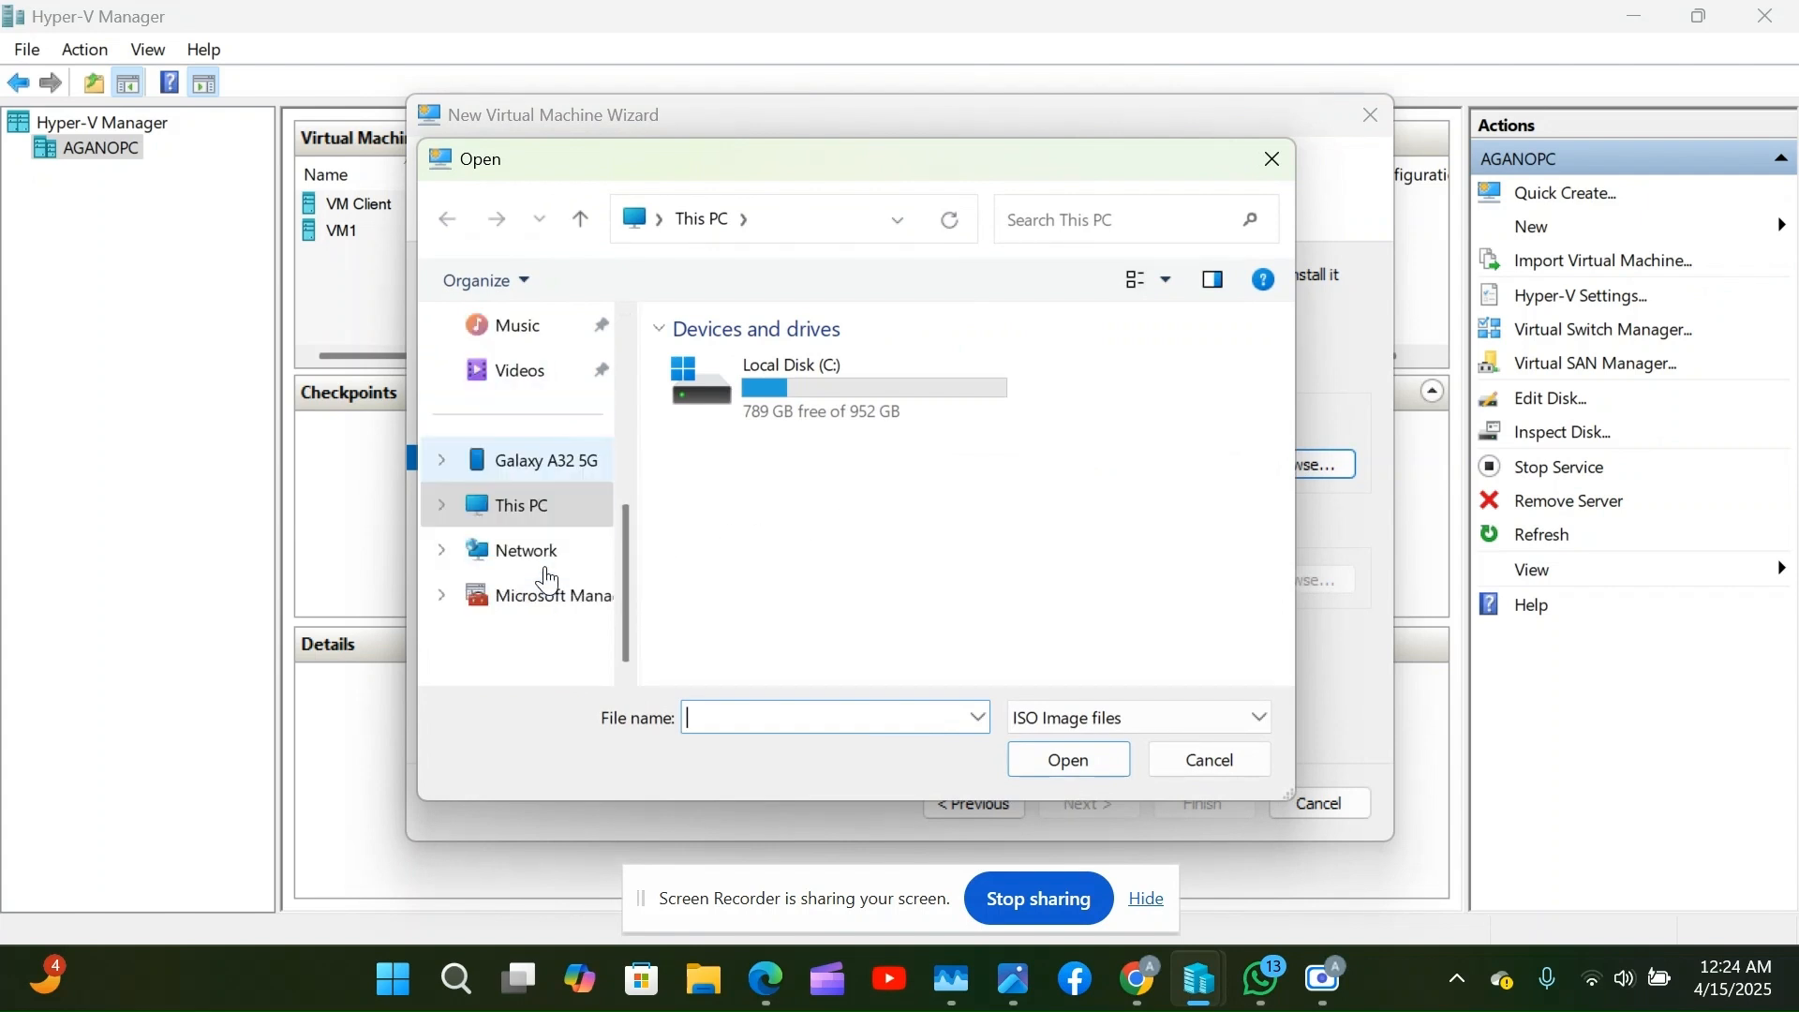
scroll(562, 504, "up", 3)
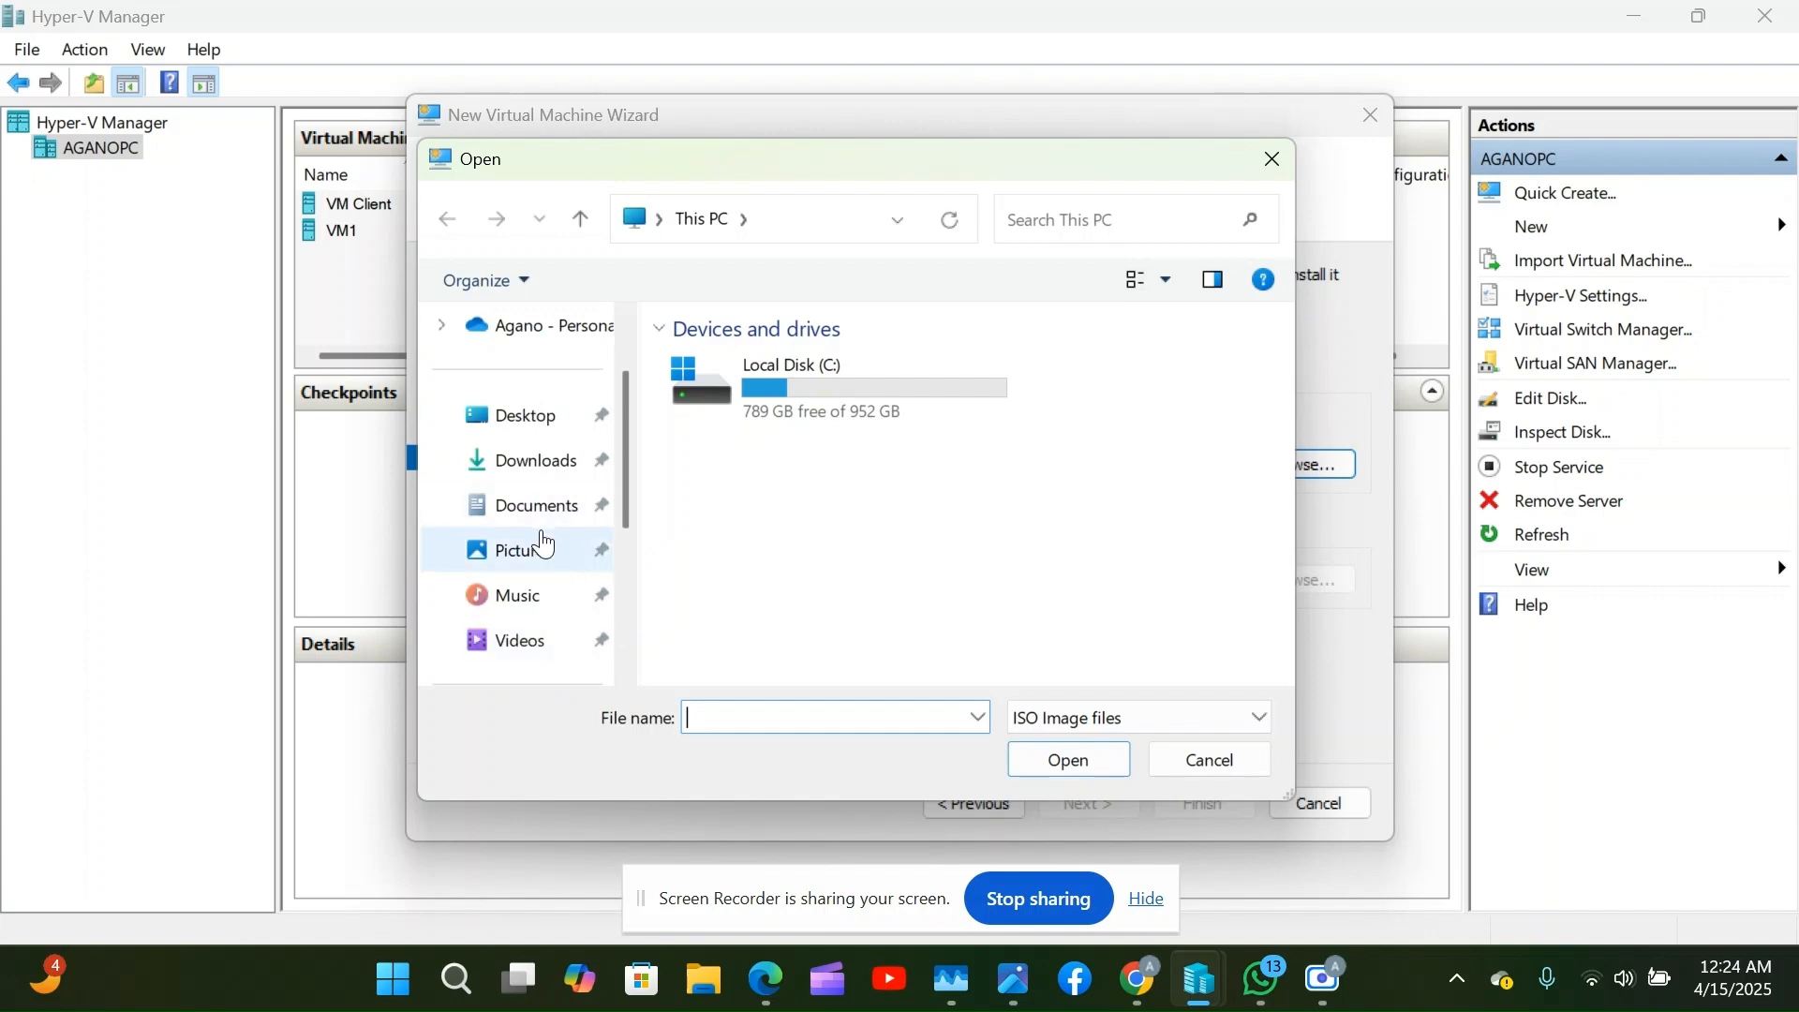
left_click(551, 478)
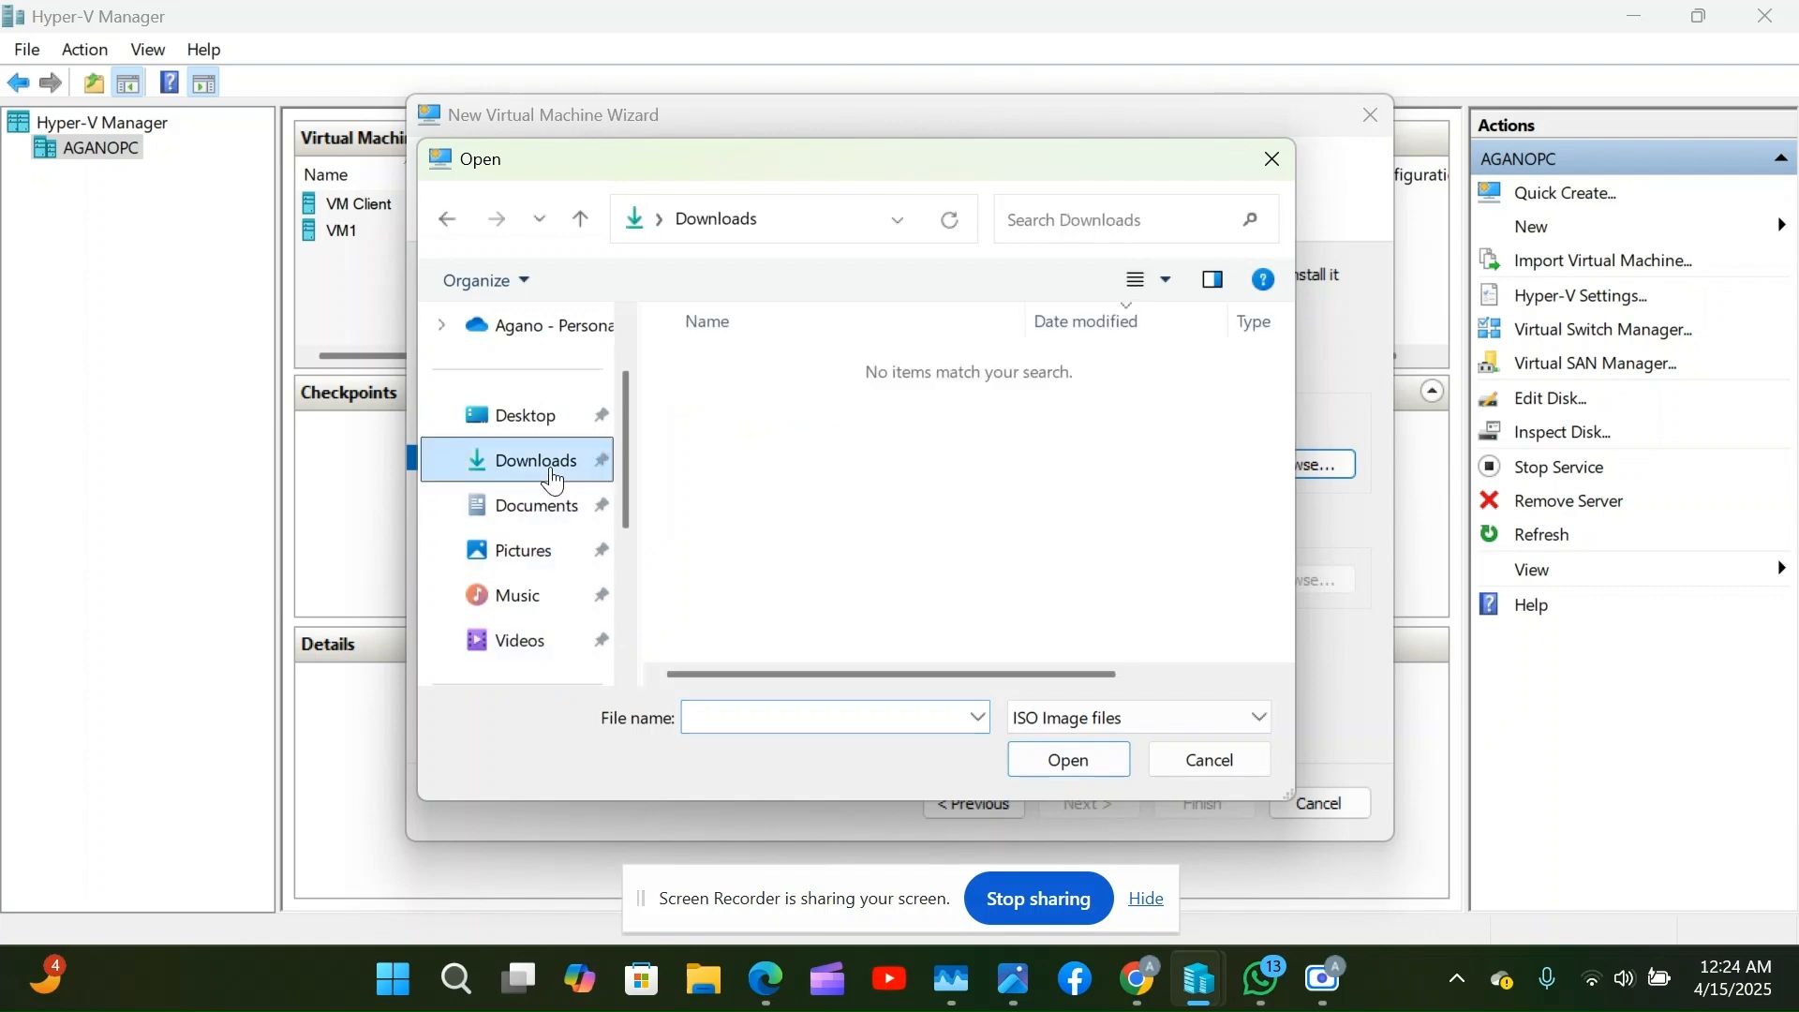
left_click(525, 506)
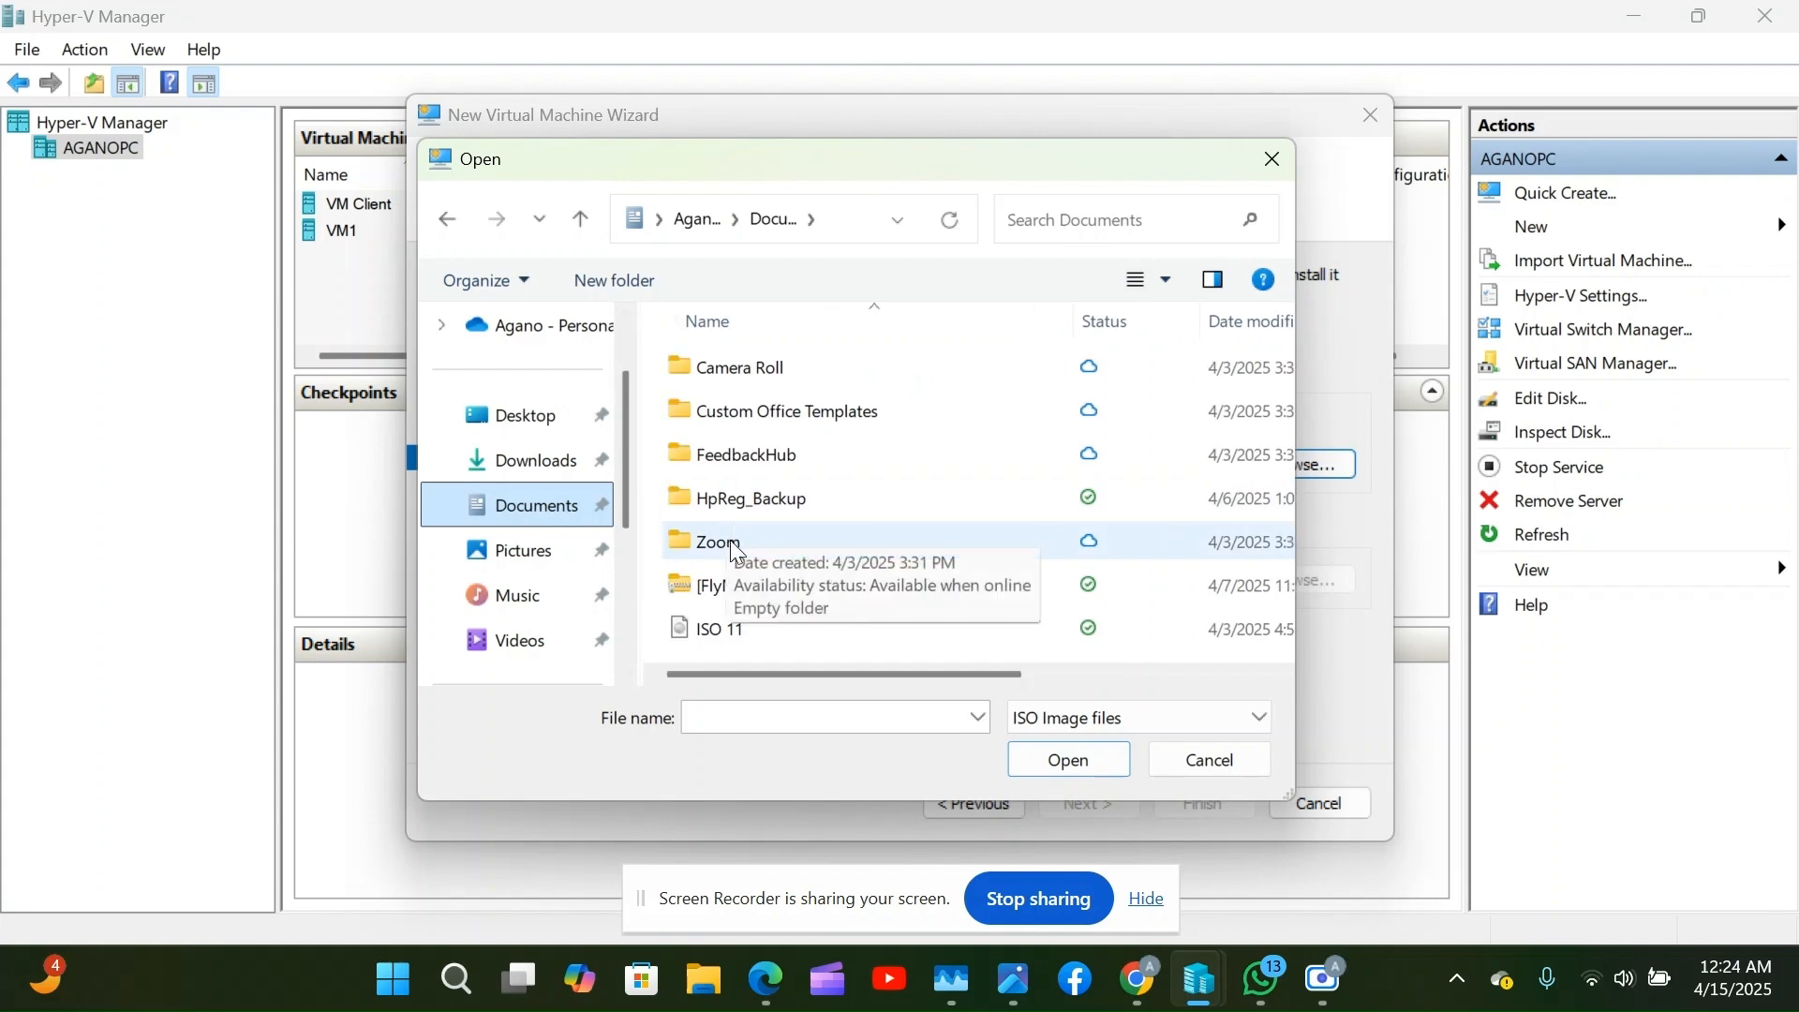
left_click(738, 635)
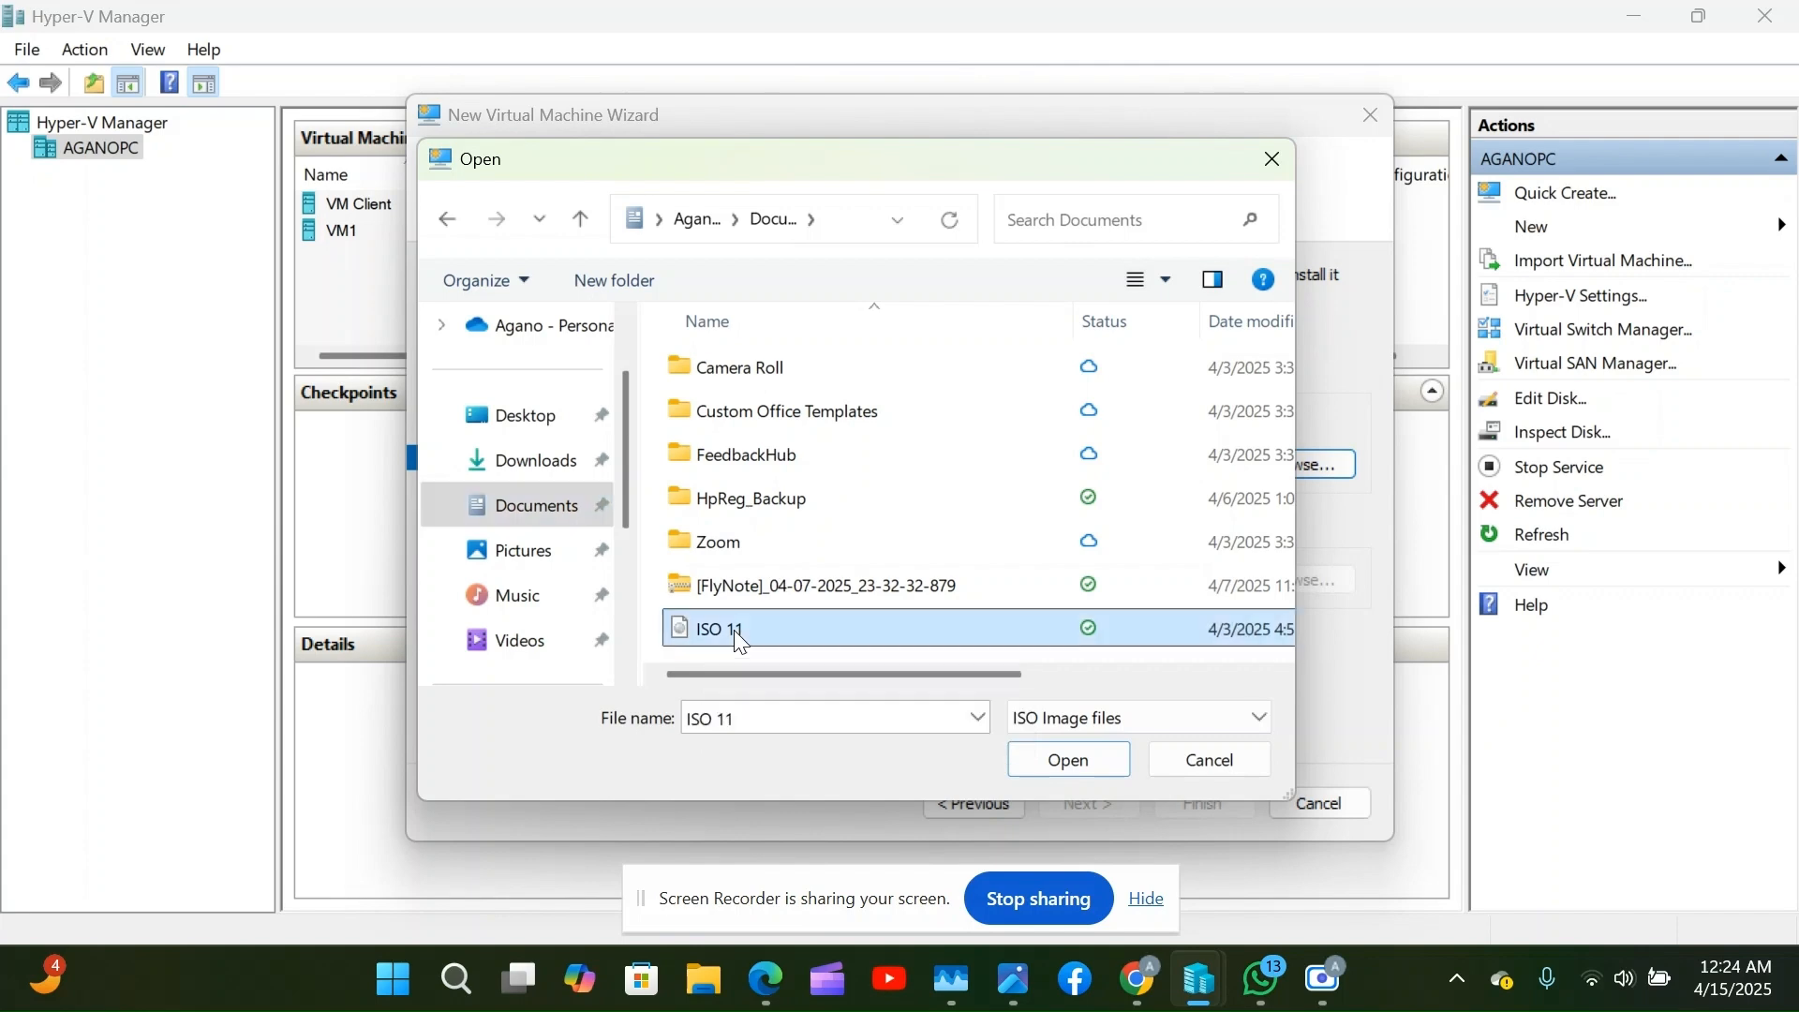
left_click(1046, 765)
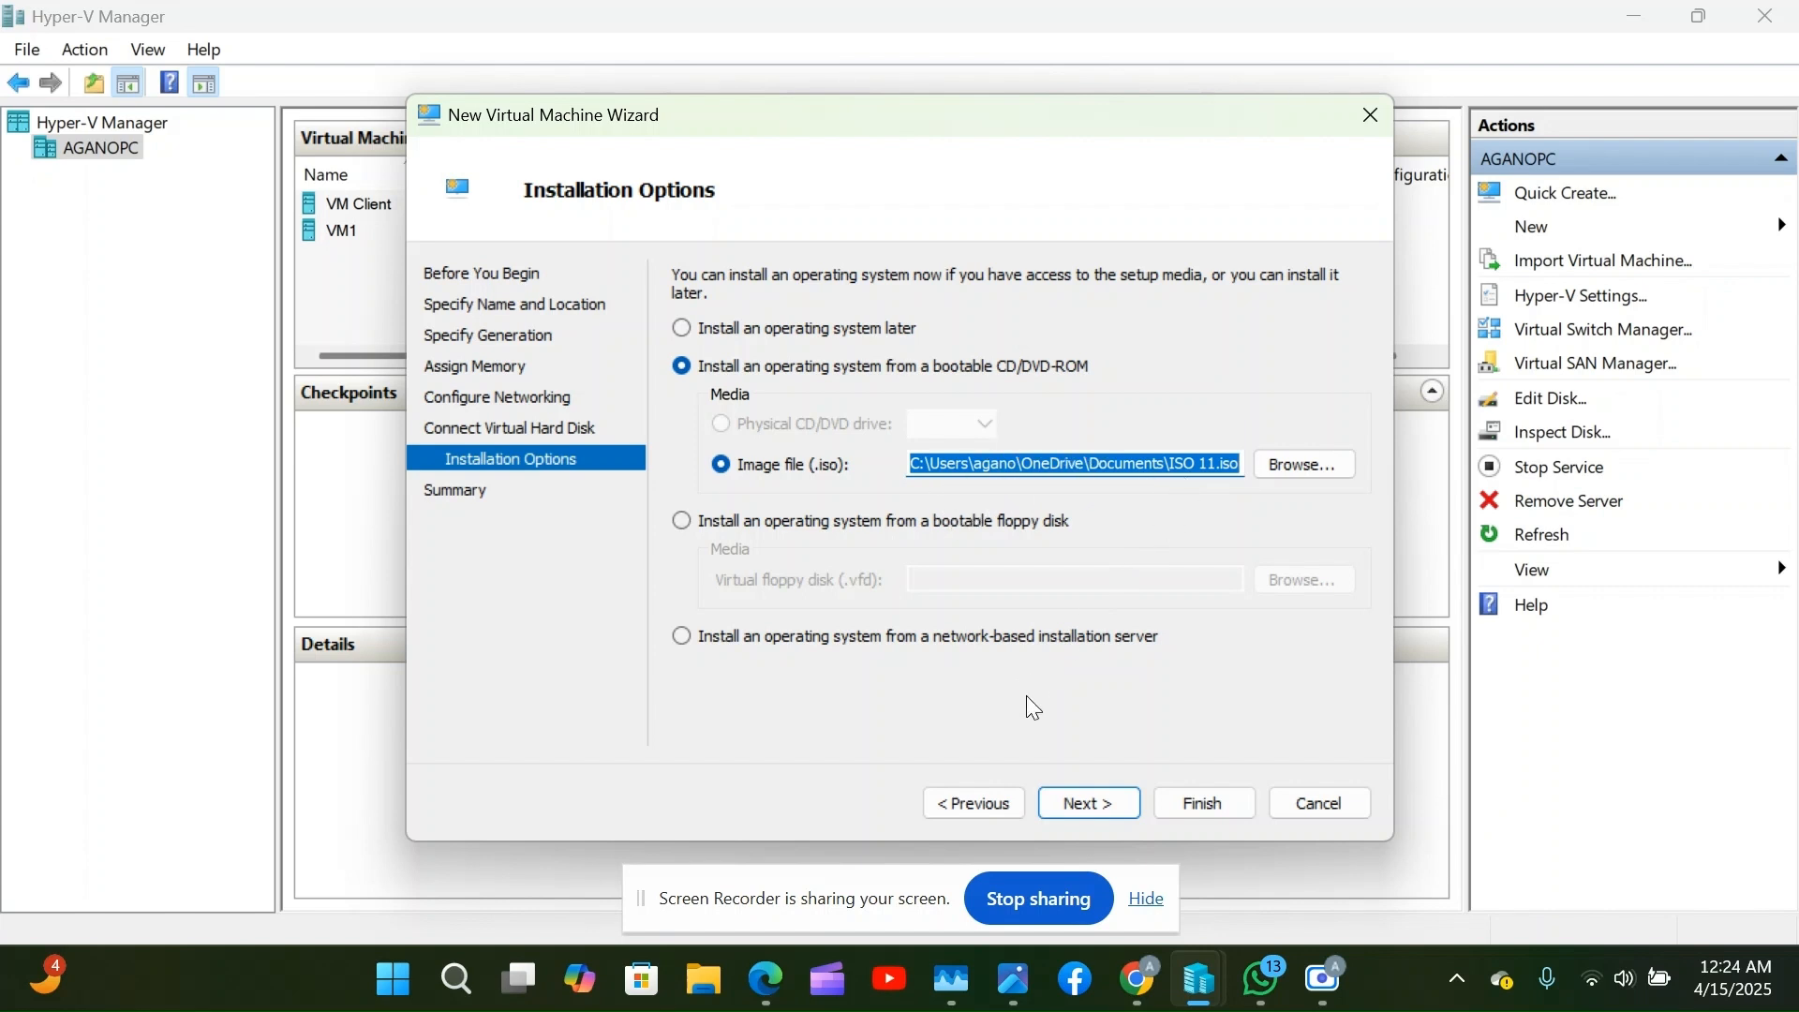
Advance to the Summary page listing VM3's Generation 2, 4096 MB, V-switch1 and ISO 11.iso settings.
left_click(1089, 808)
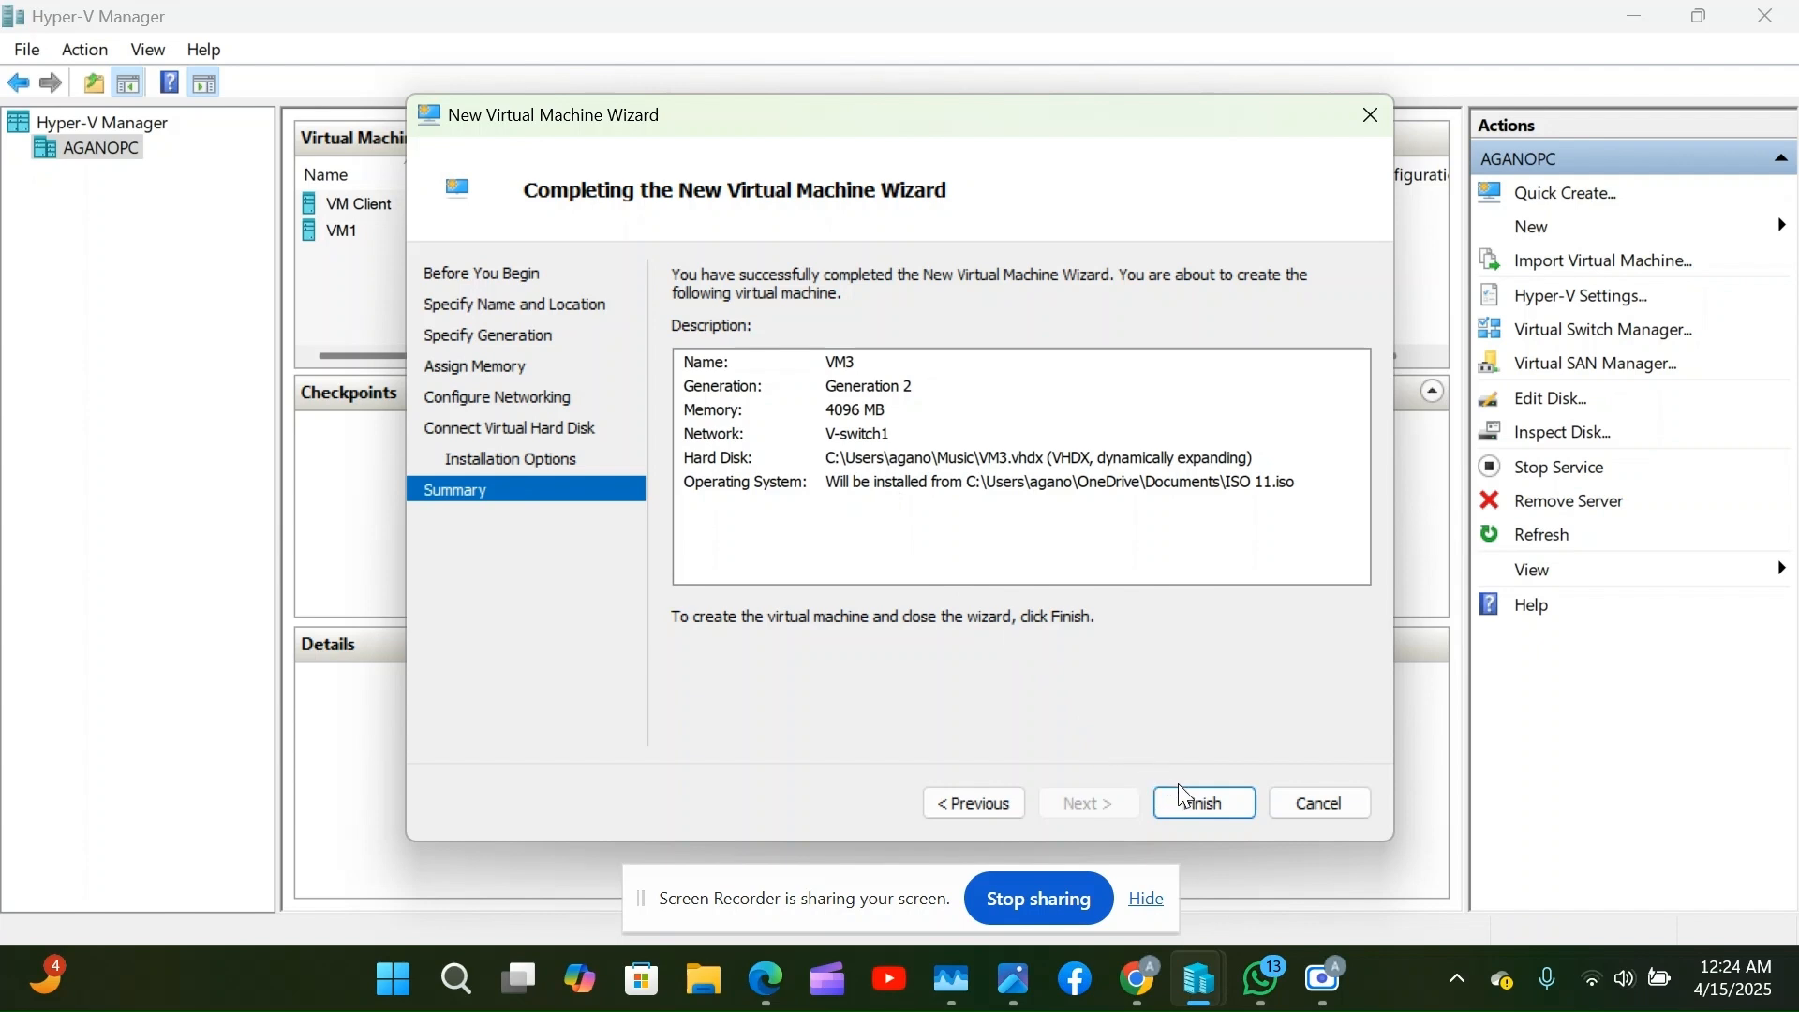
Finish creating the VM3 virtual machine and open its Settings window.
left_click(1192, 802)
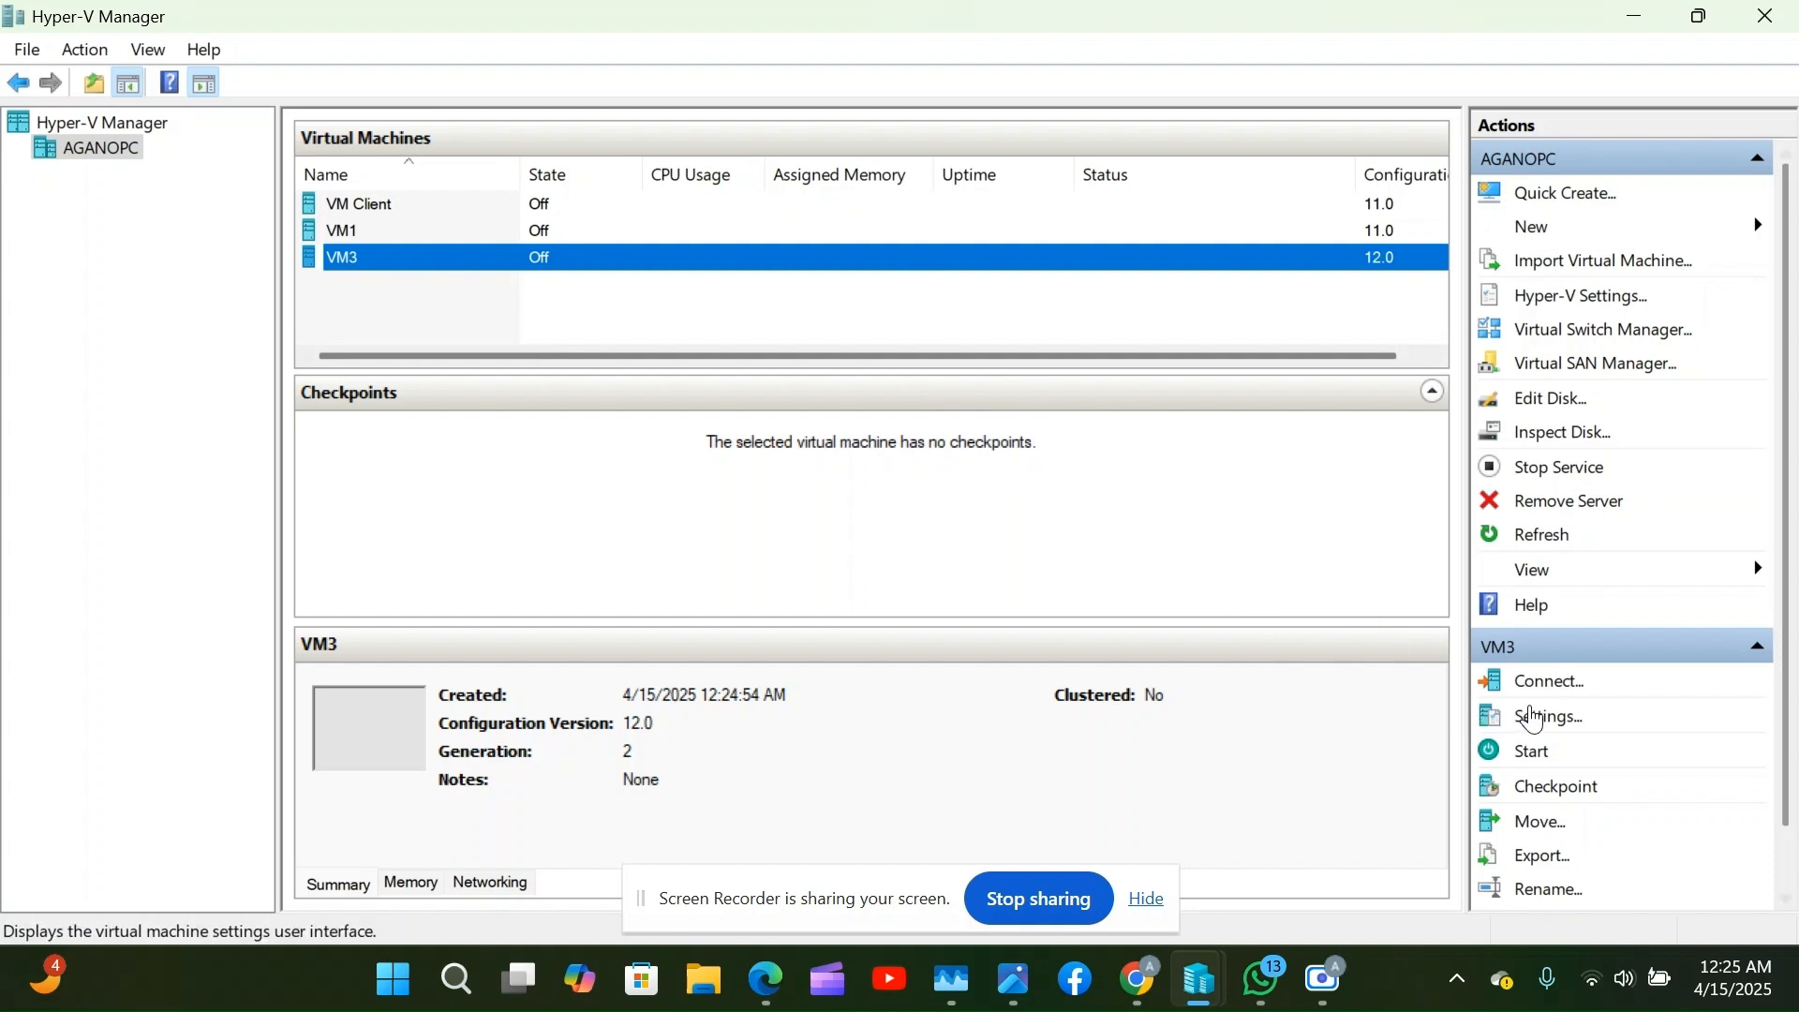
left_click(1533, 718)
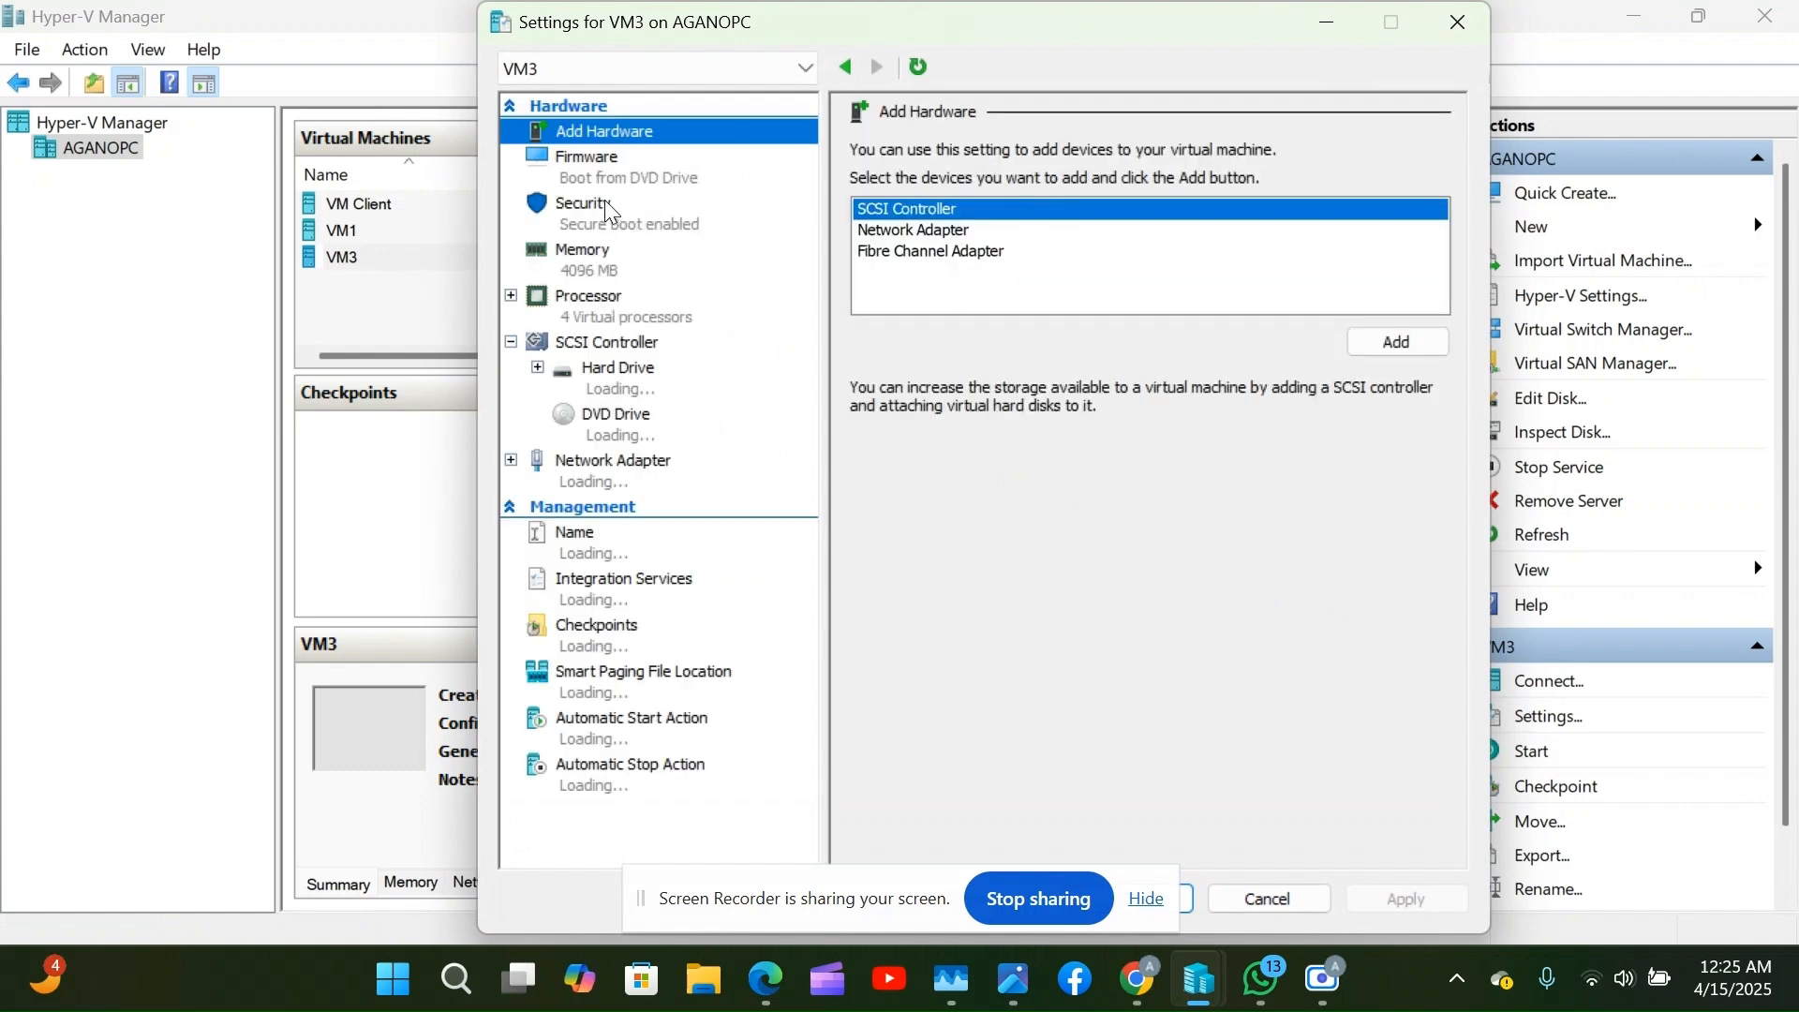
Inspect VM3's firmware boot entries for network adapter and hard drive, then view its Security settings.
left_click(605, 183)
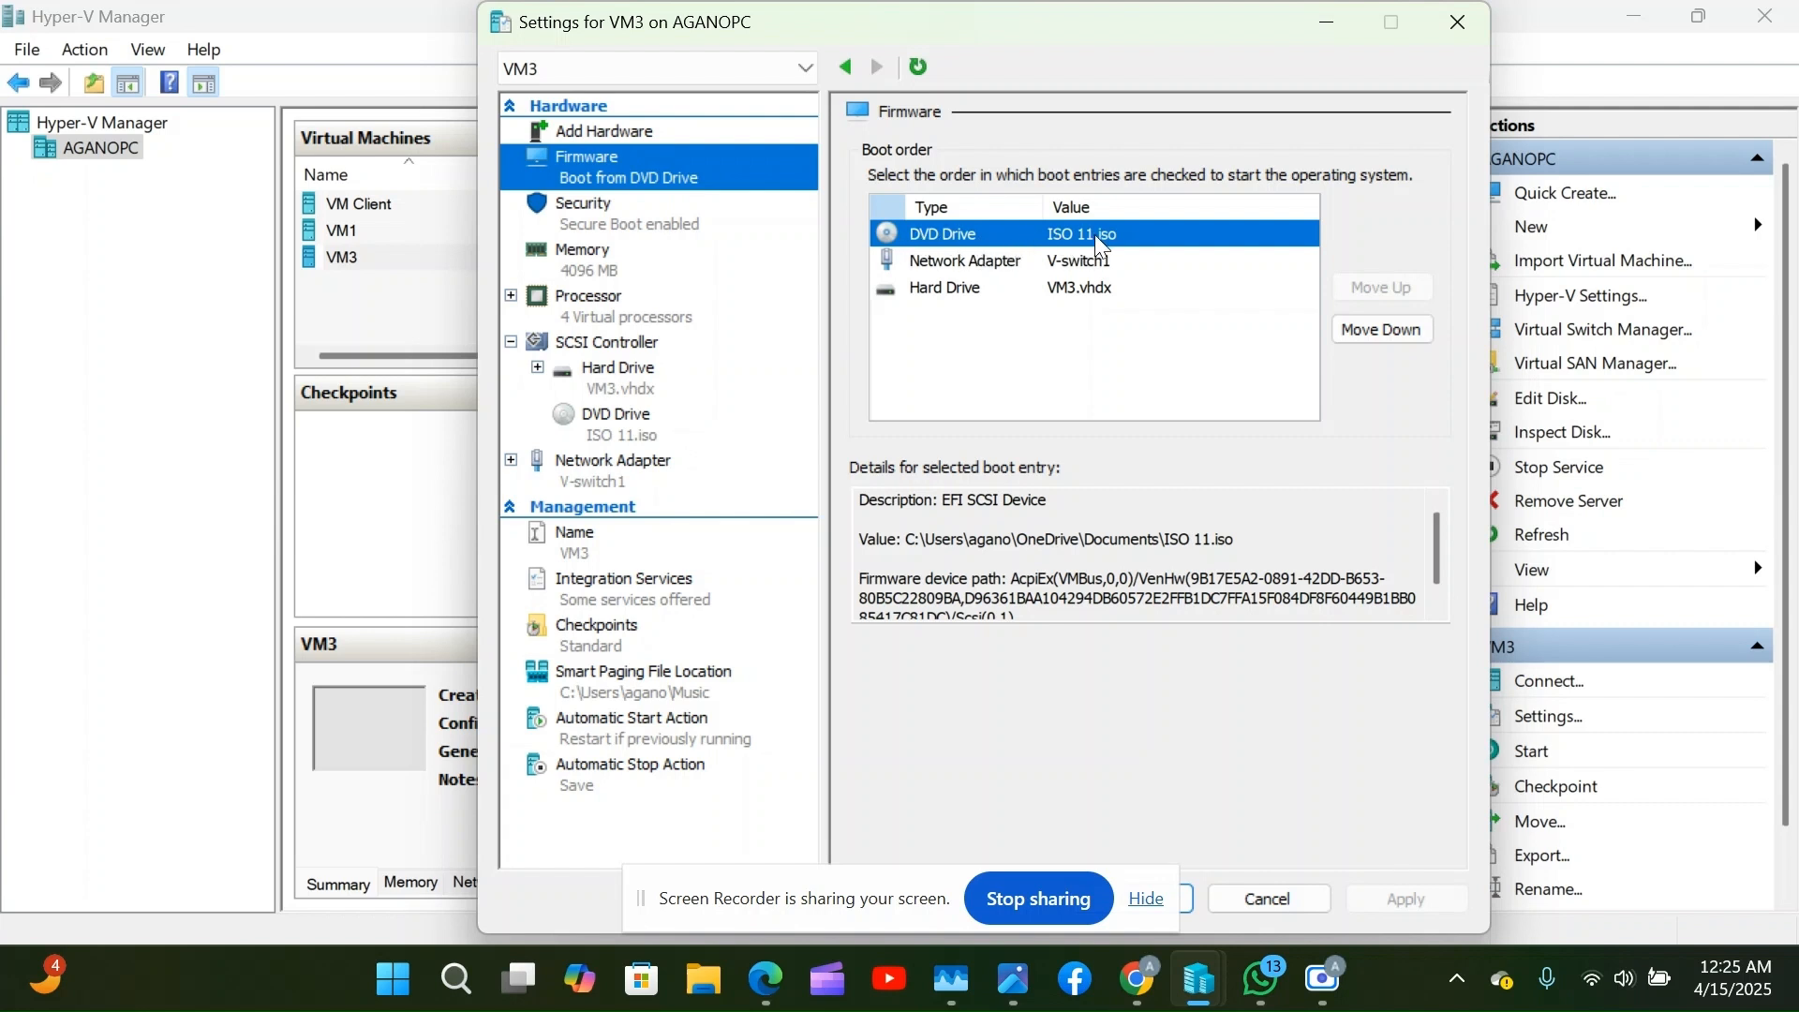
left_click(961, 257)
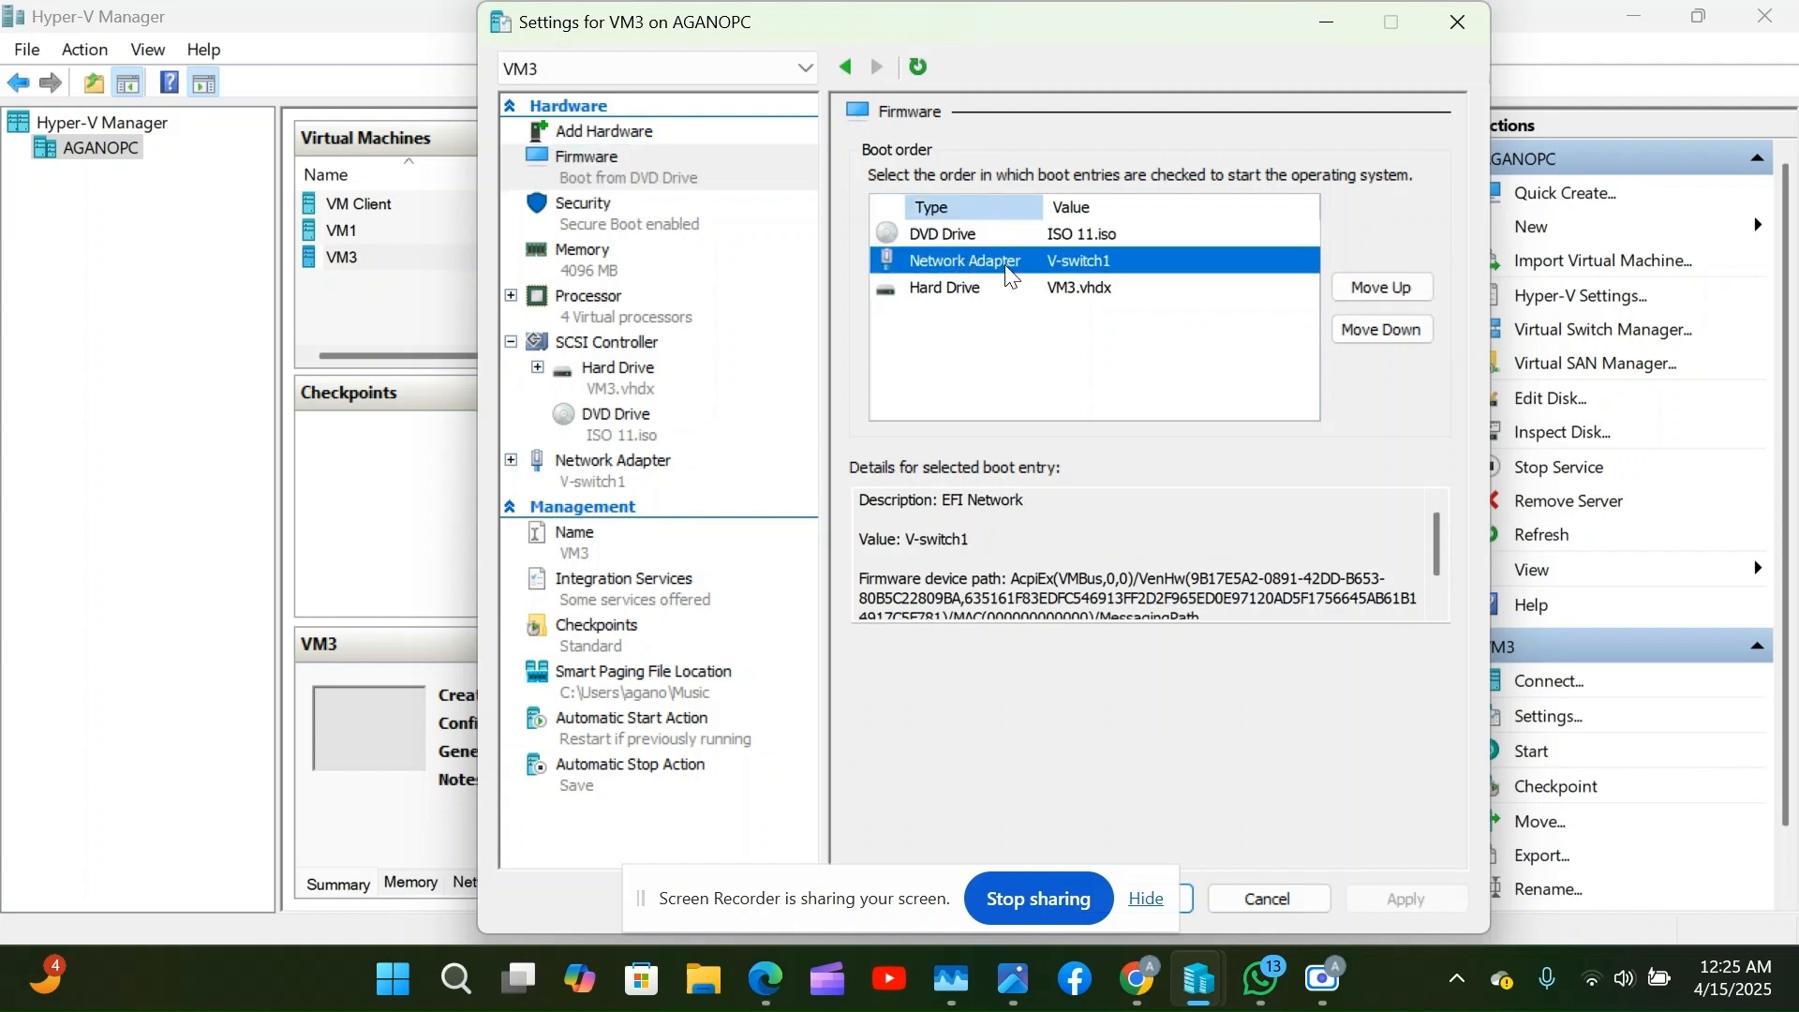
left_click(996, 296)
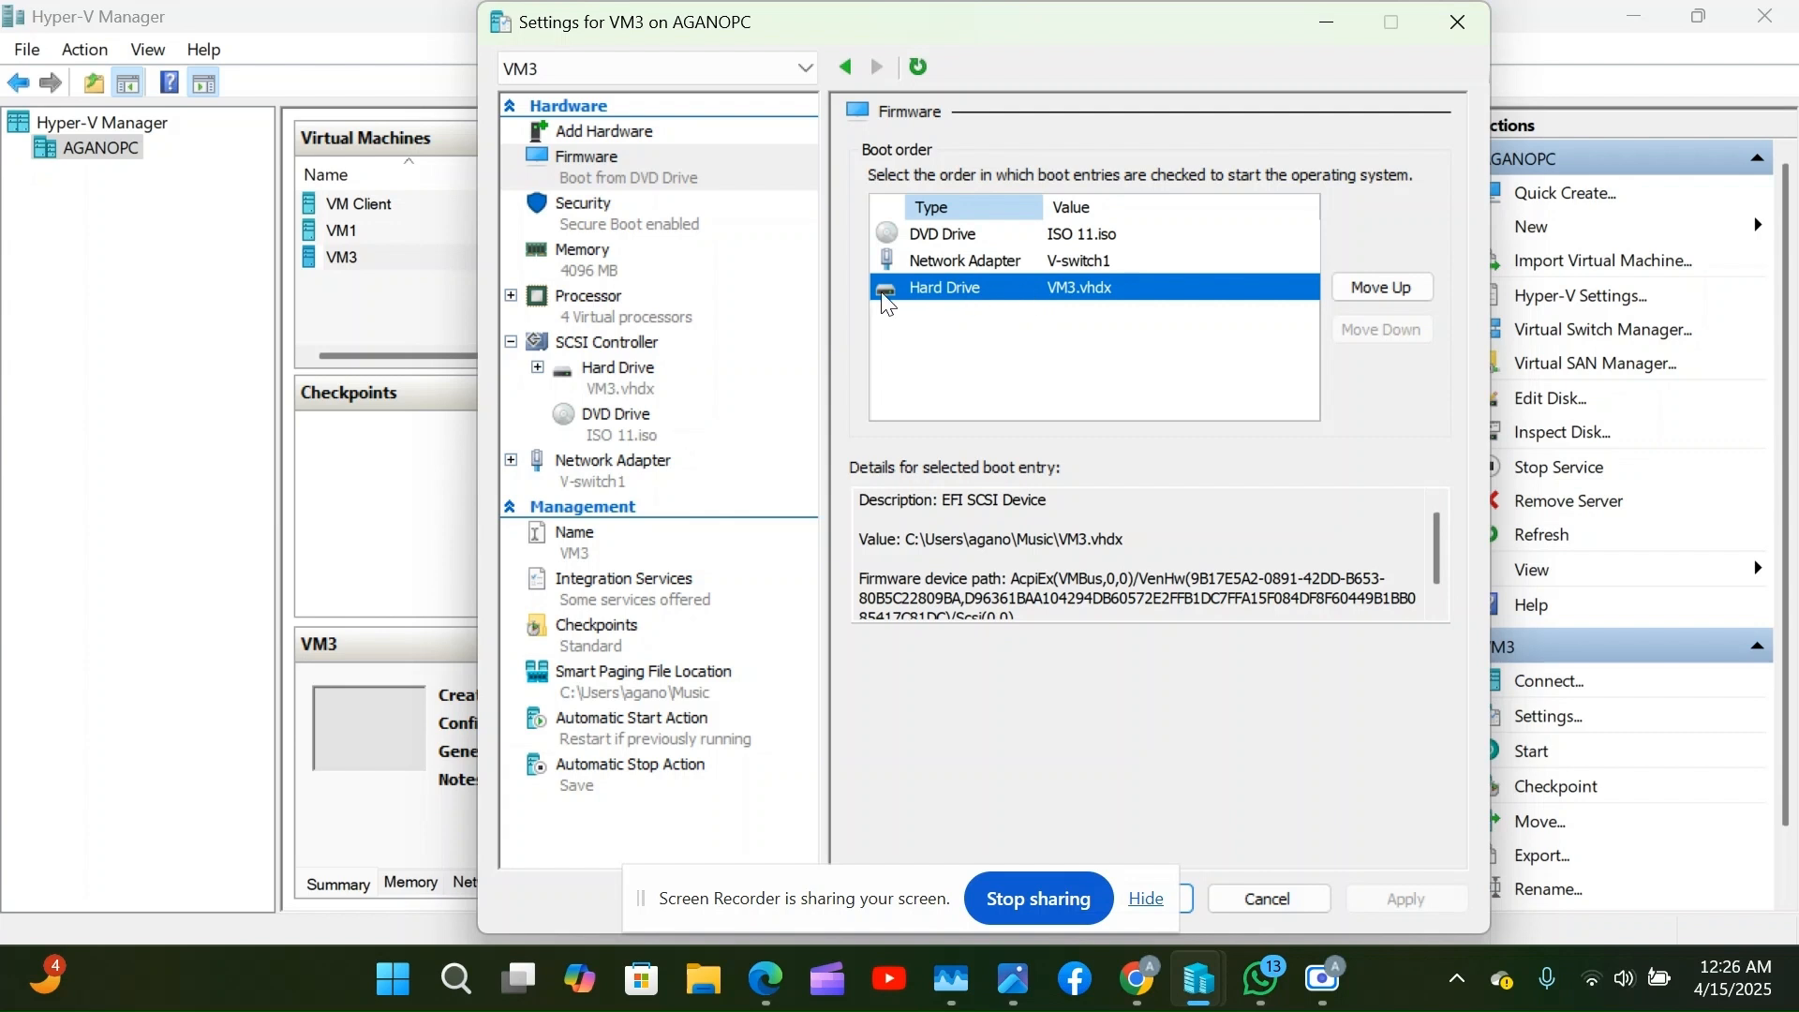
left_click(610, 230)
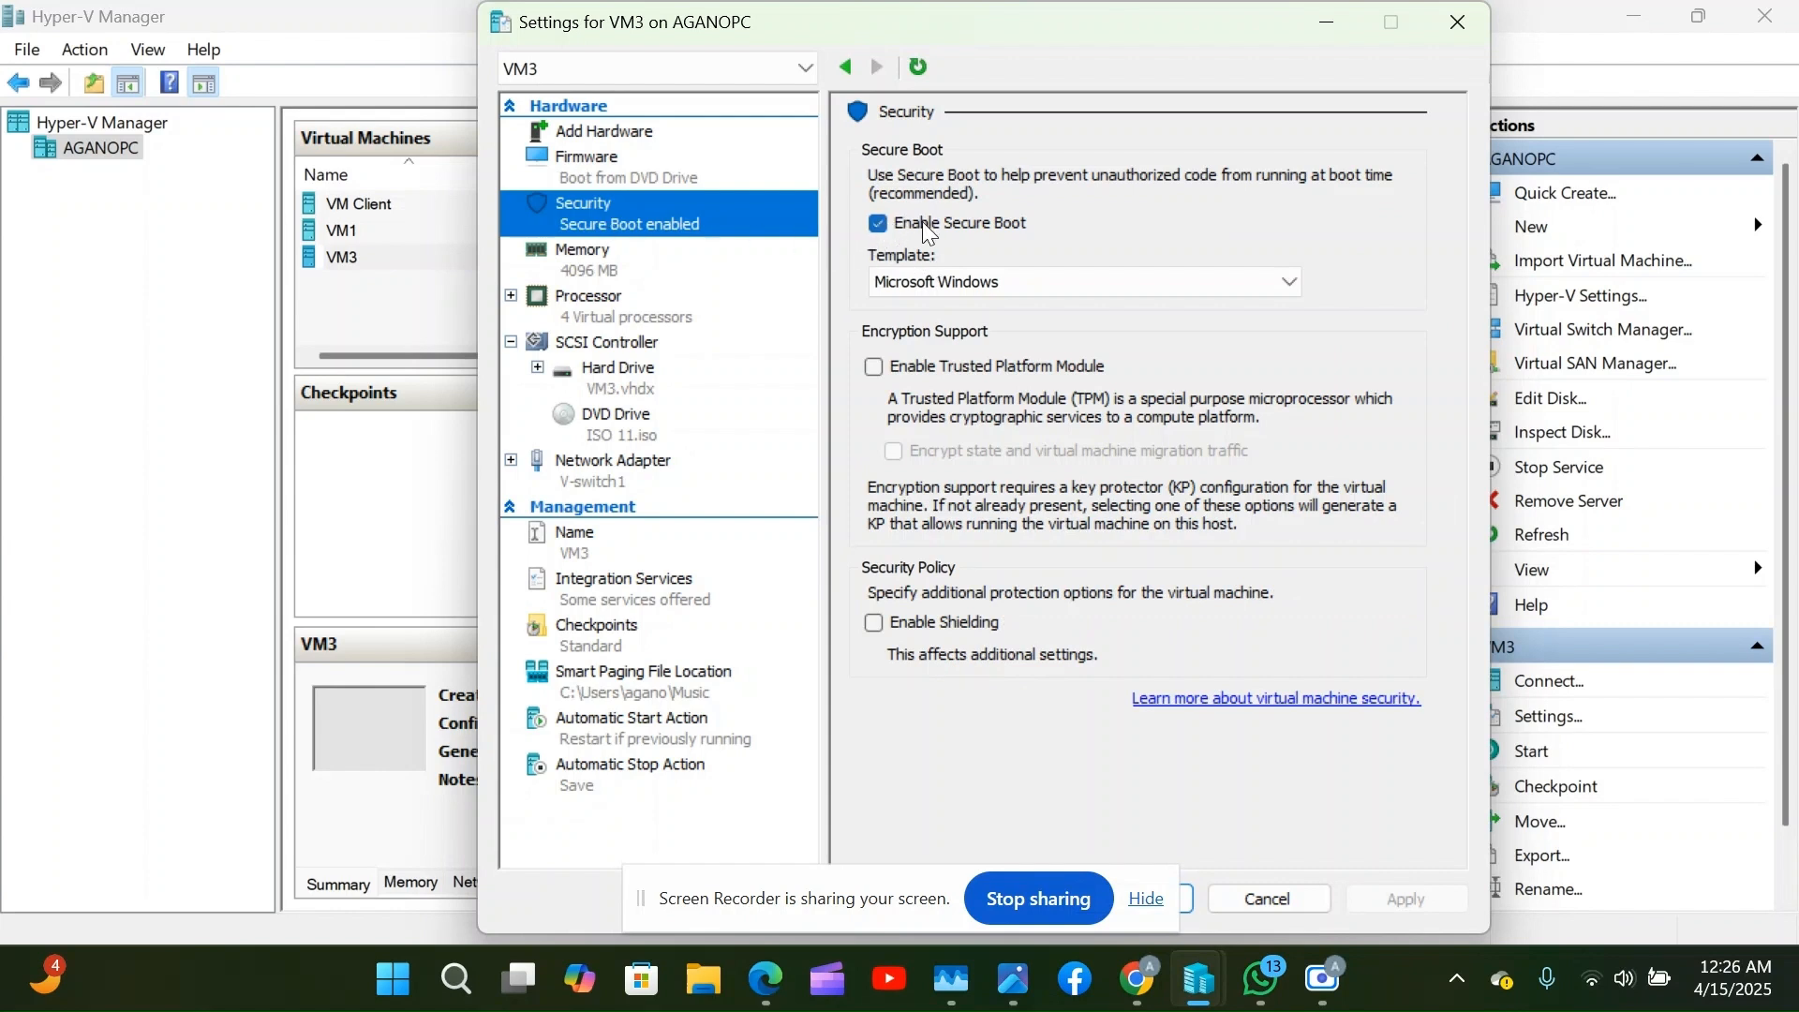
Enable VM3's Trusted Platform Module and verify the DVD drive still holds 11.iso.
left_click(876, 368)
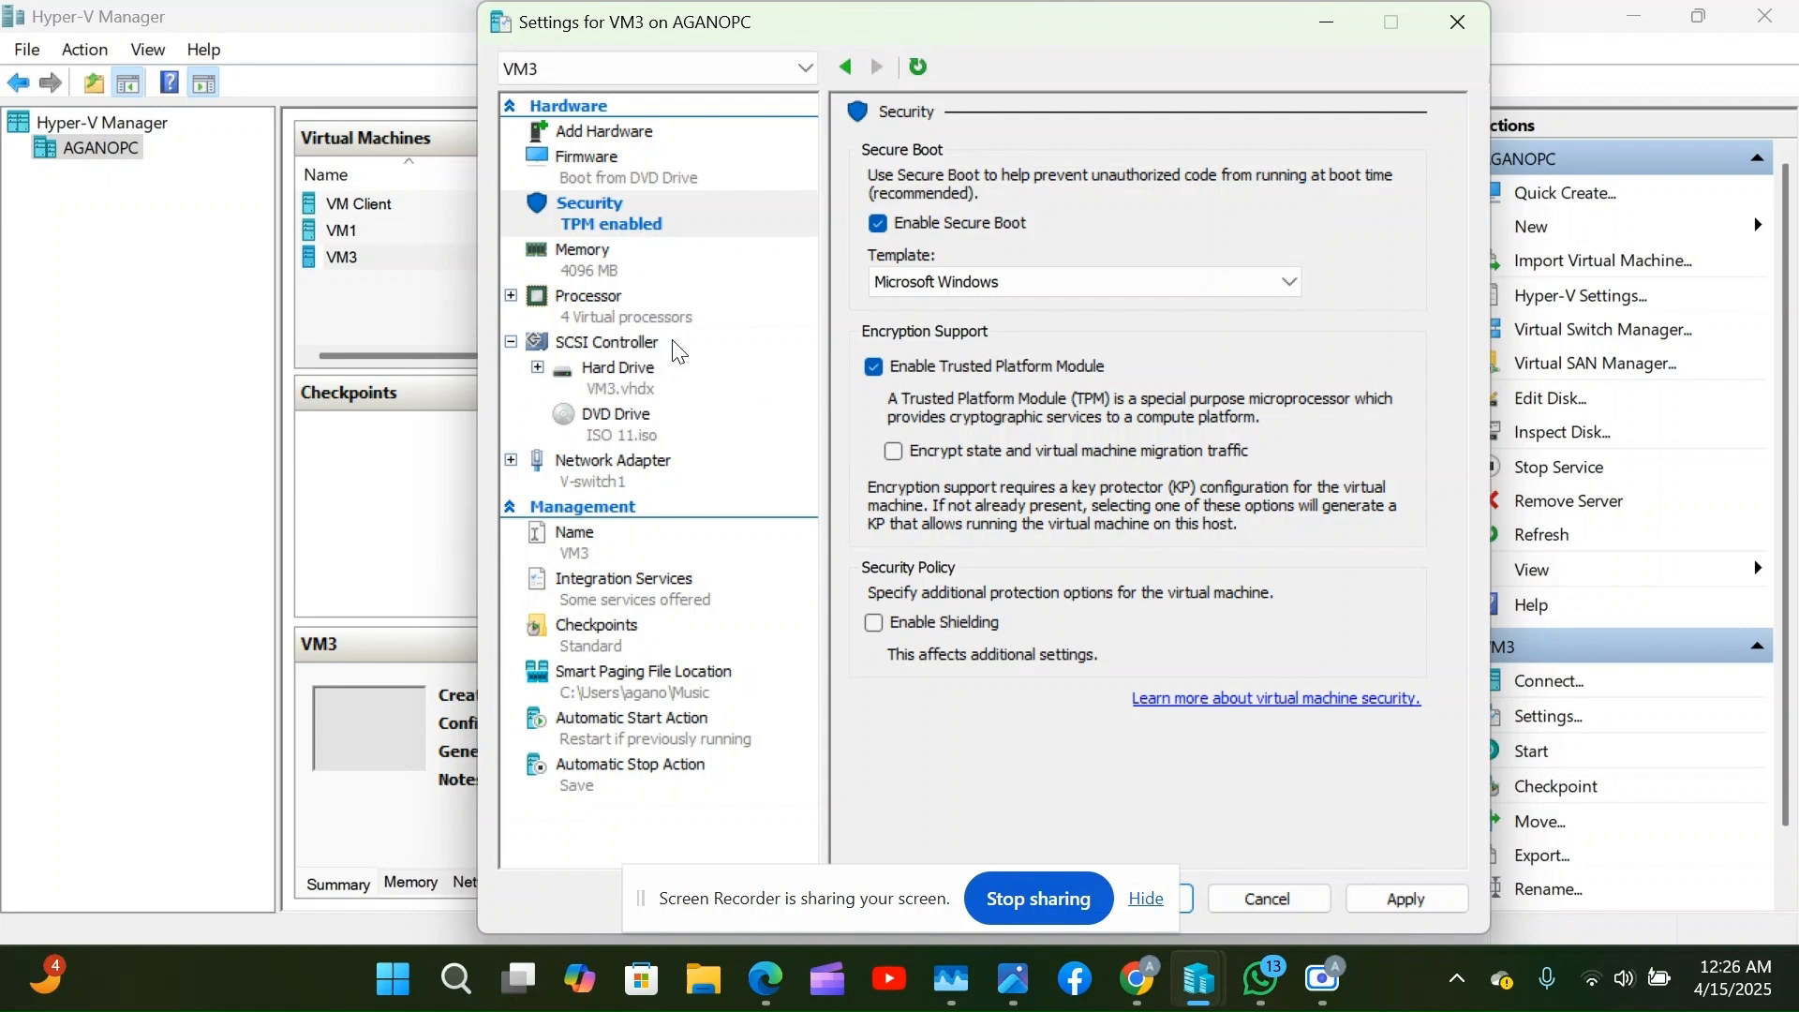
left_click(630, 436)
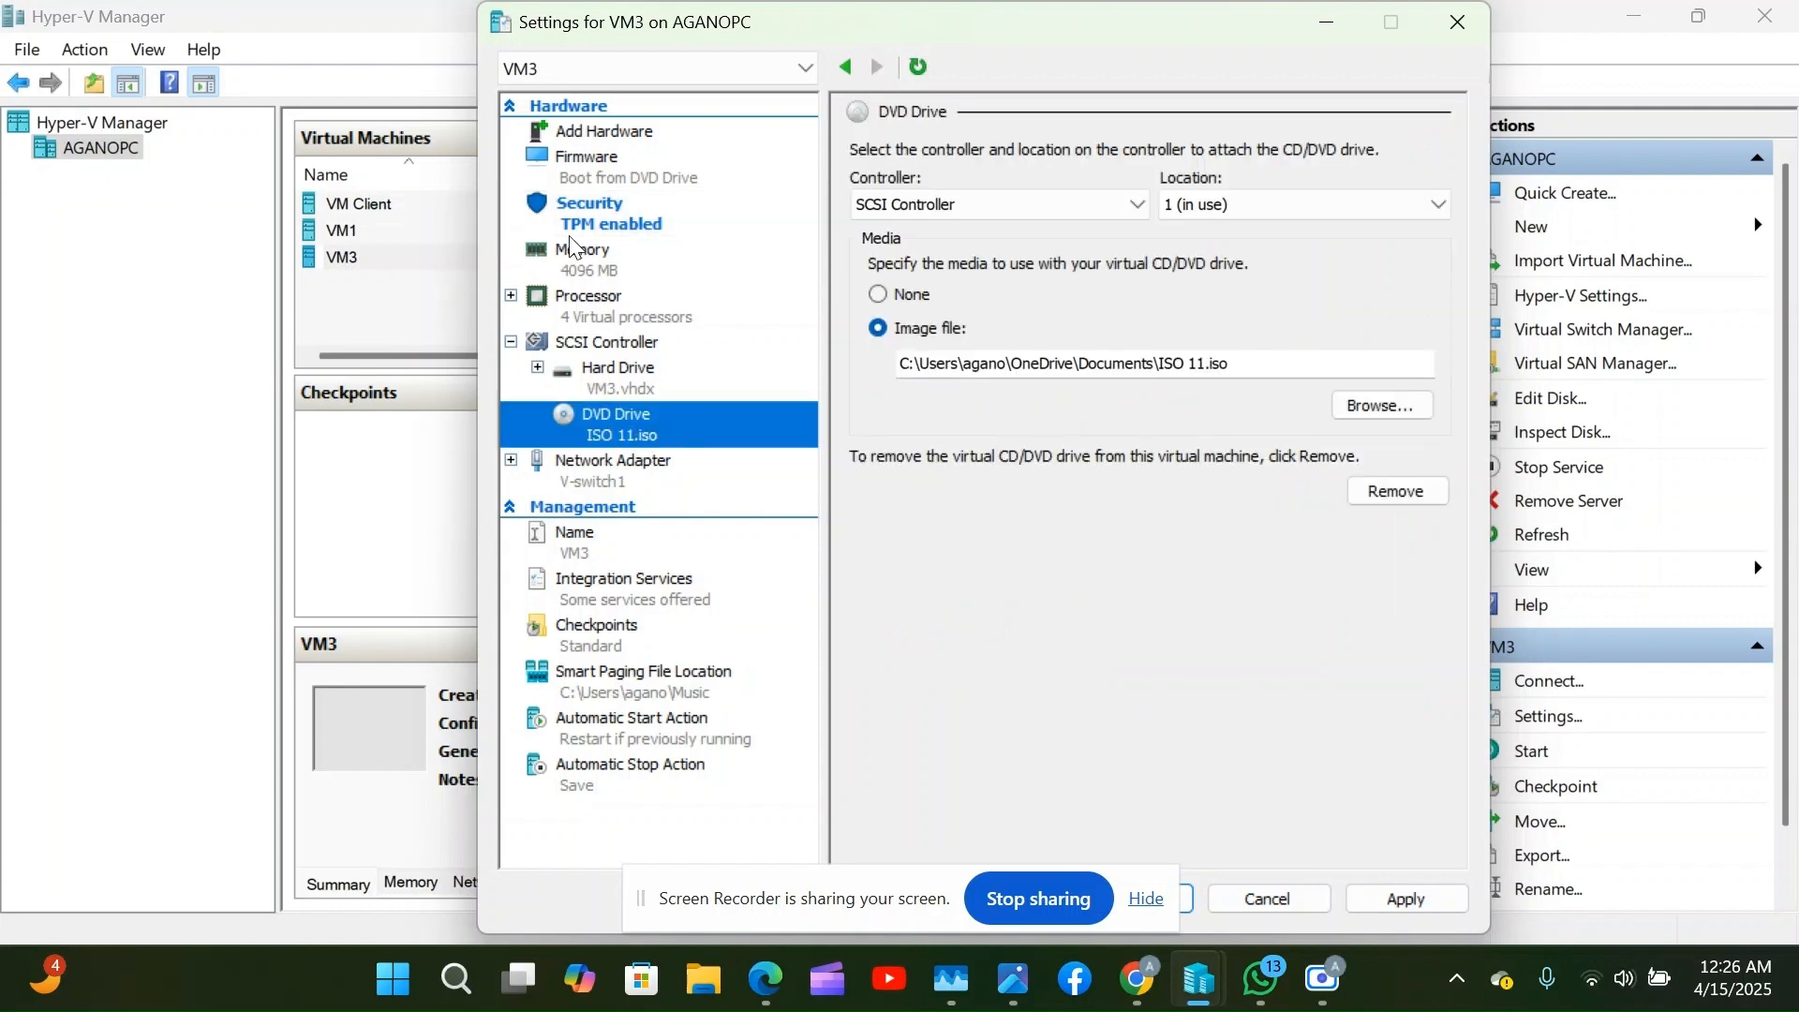
left_click(588, 164)
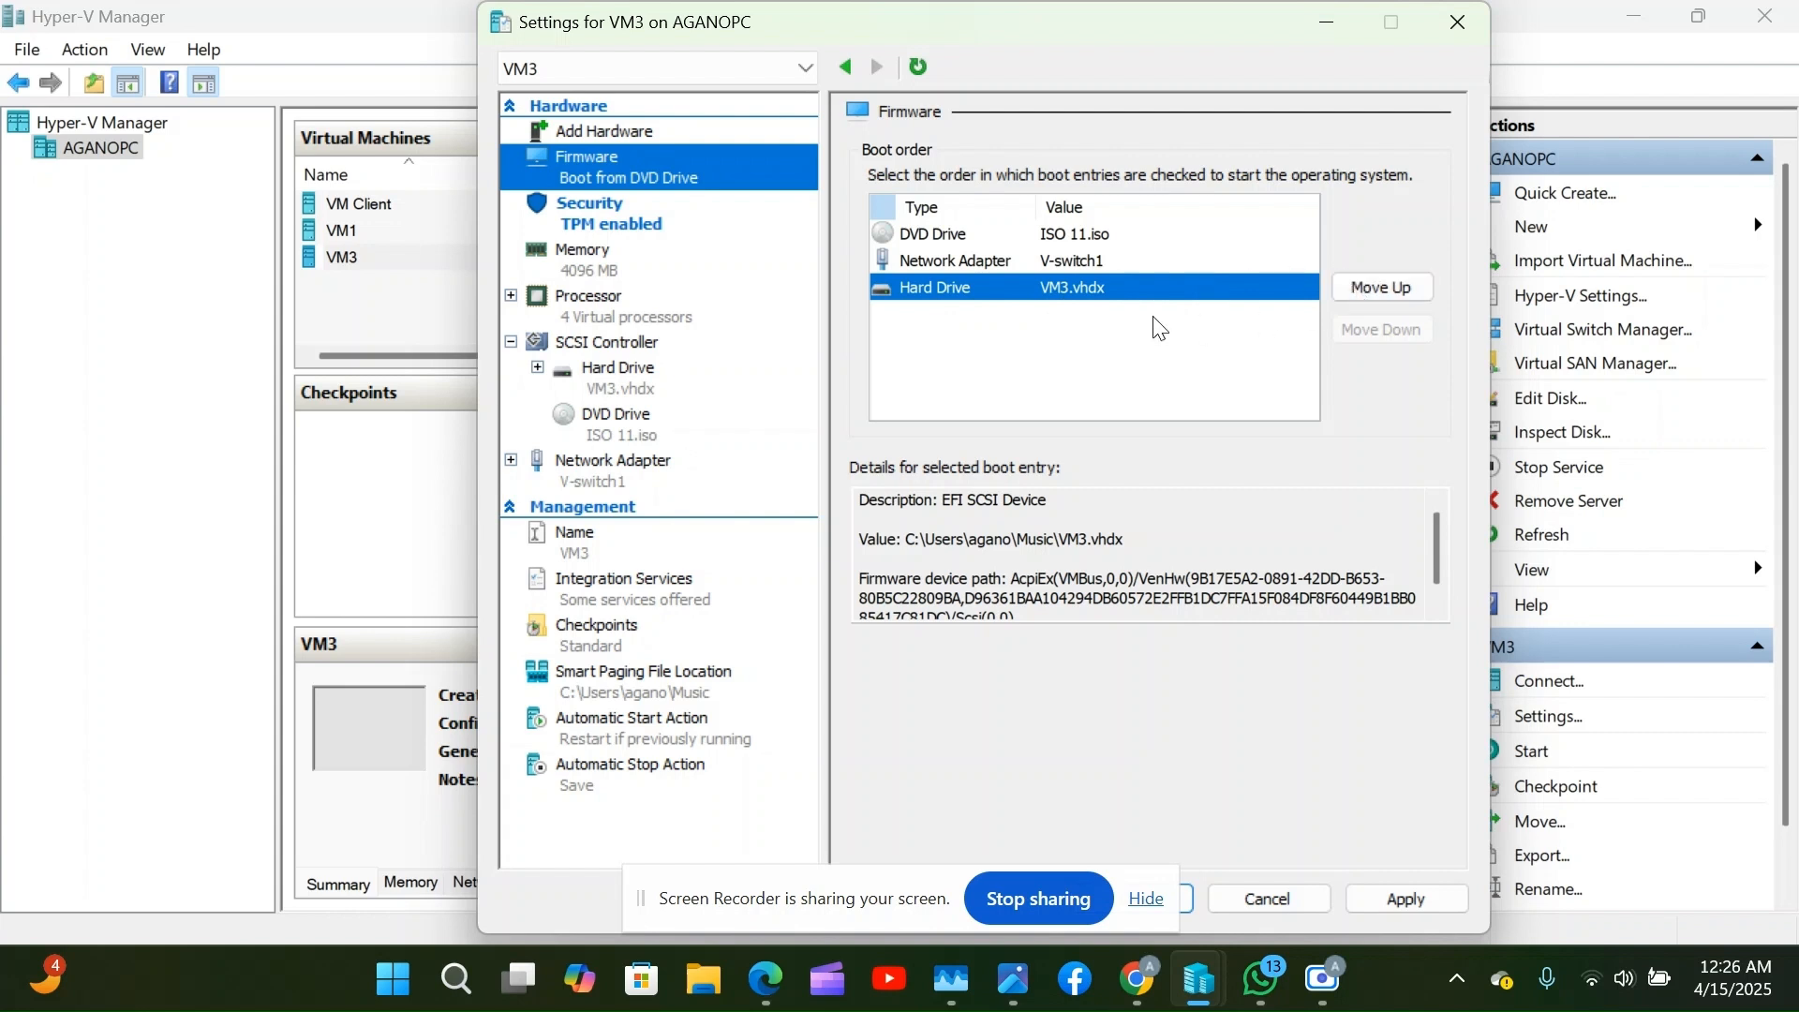
Check the DVD drive boot entry, then close VM3's Settings window.
left_click(1078, 243)
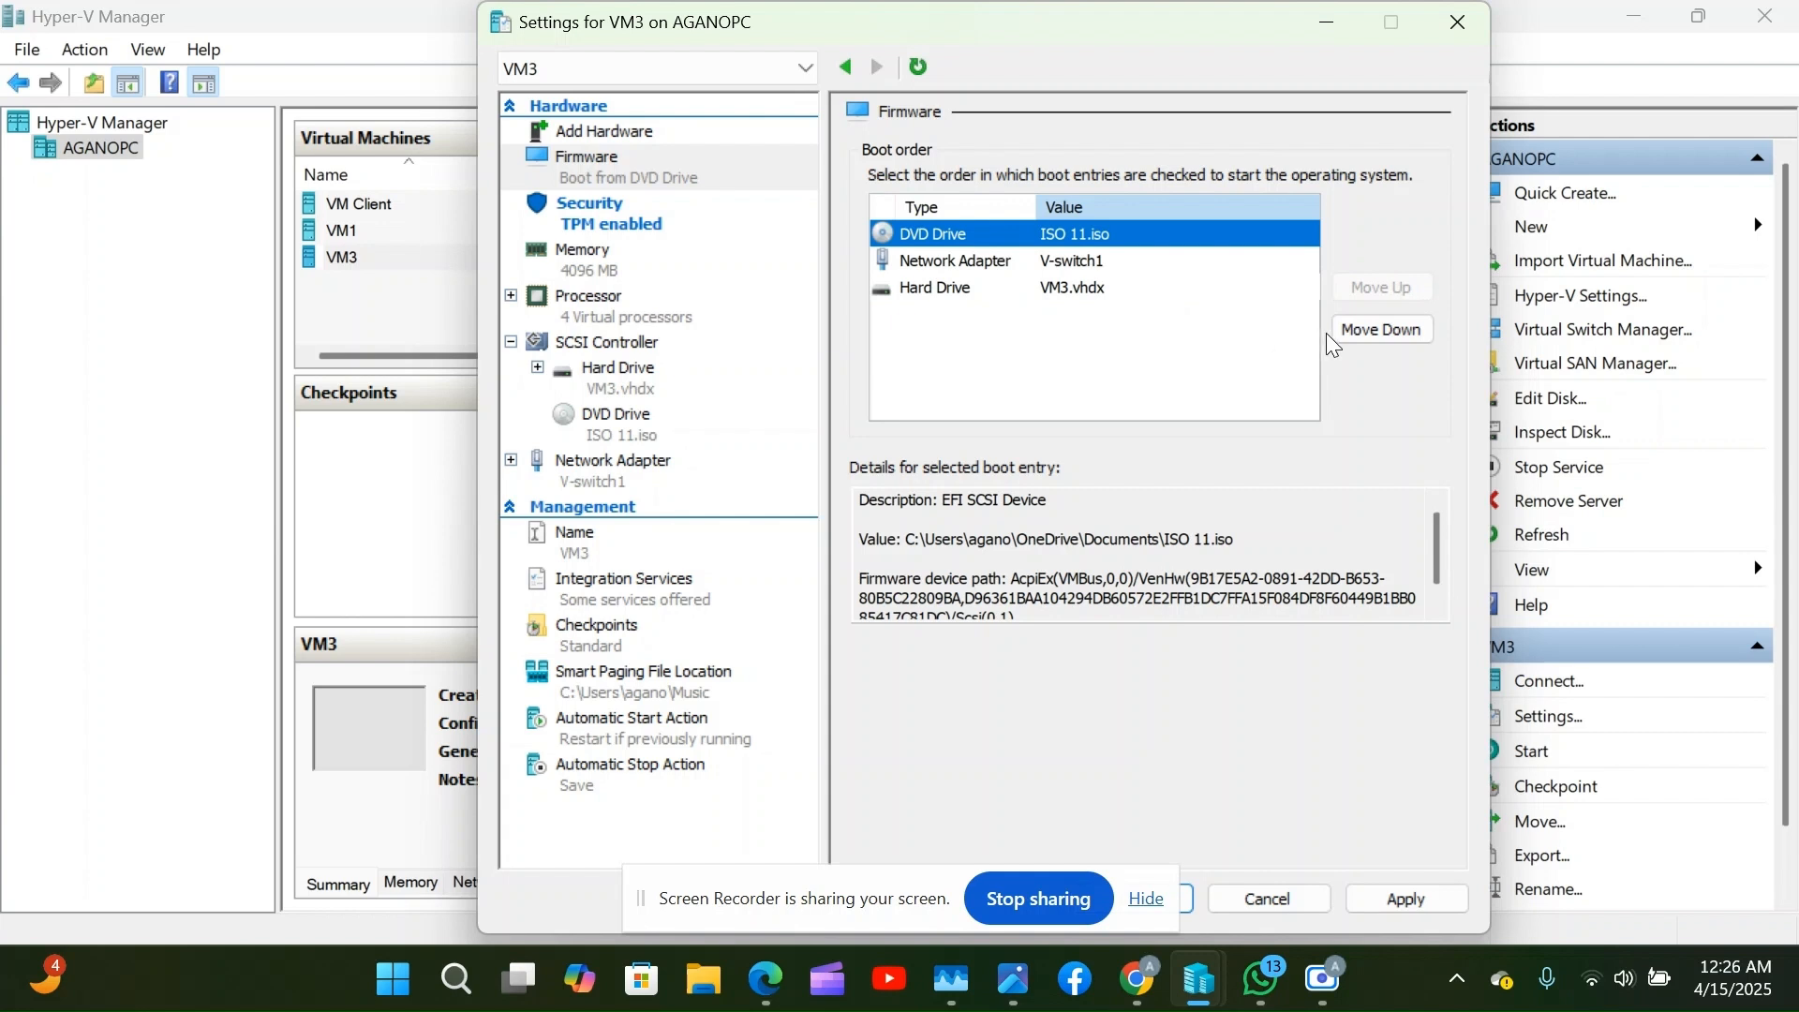
scroll(864, 614, "down", 1)
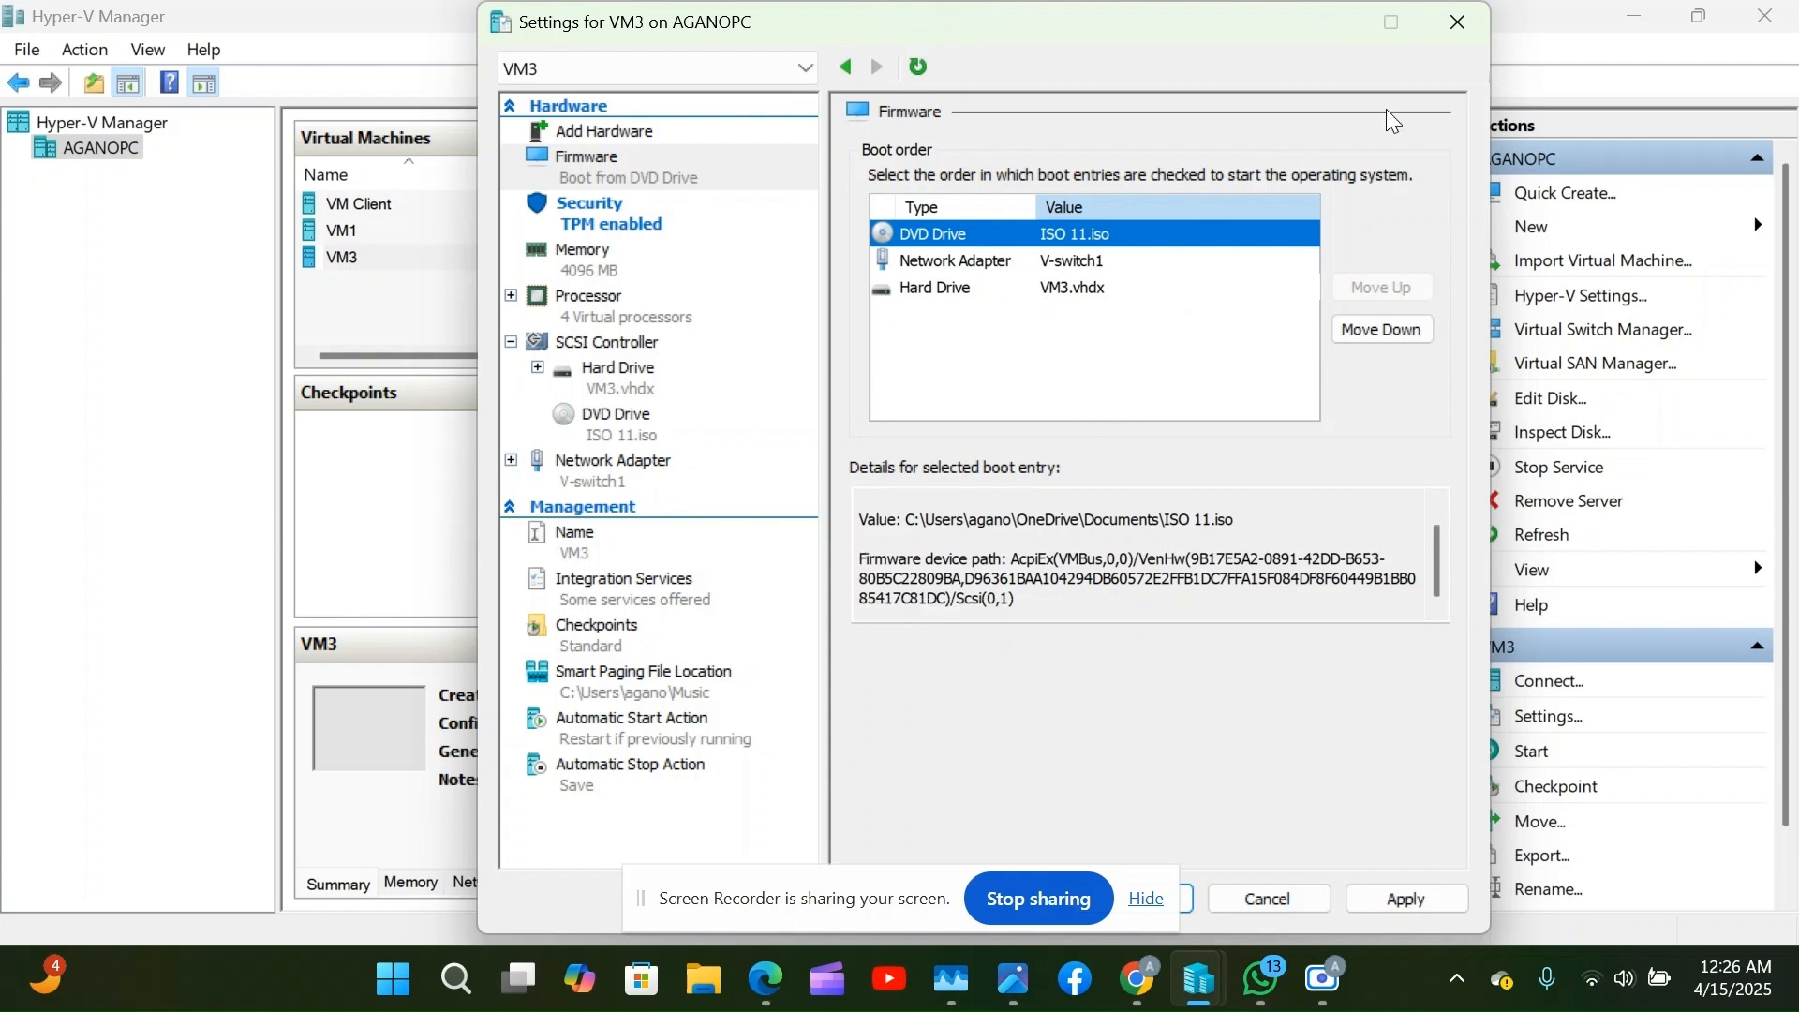
left_click(1463, 22)
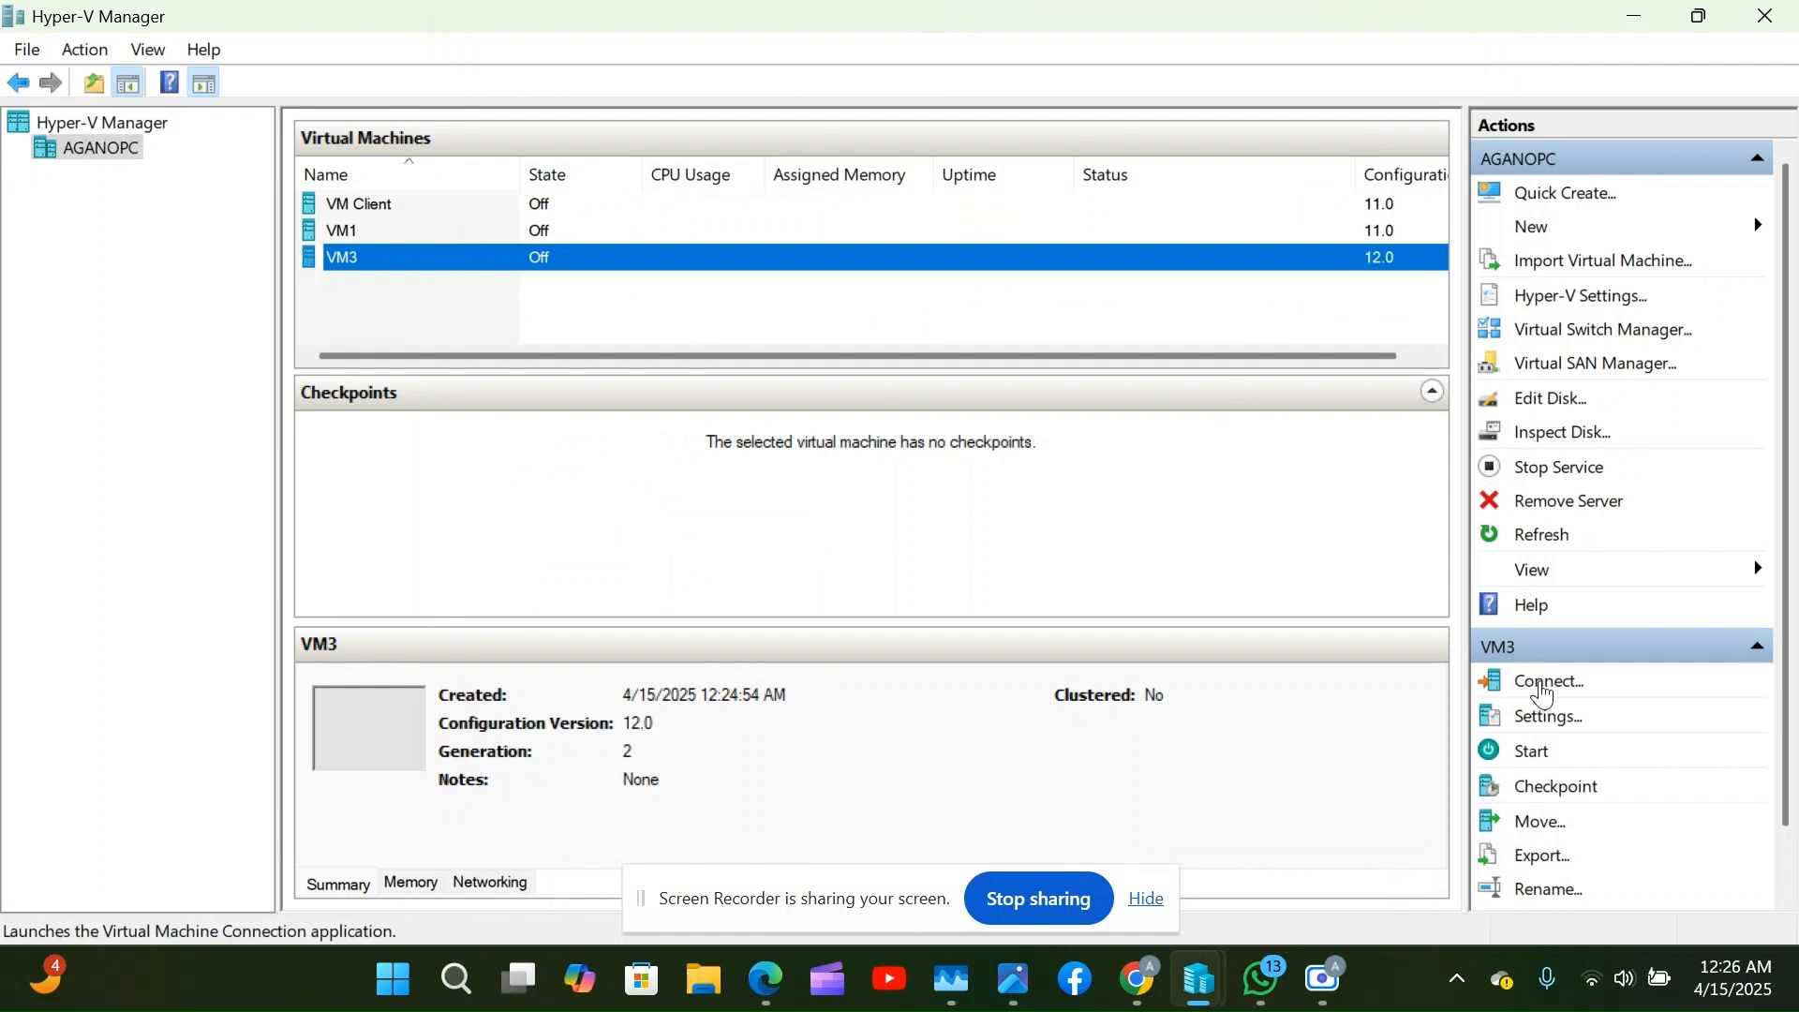
Connect to VM3, start it, and boot it from the Windows 11 ISO.
left_click(1551, 693)
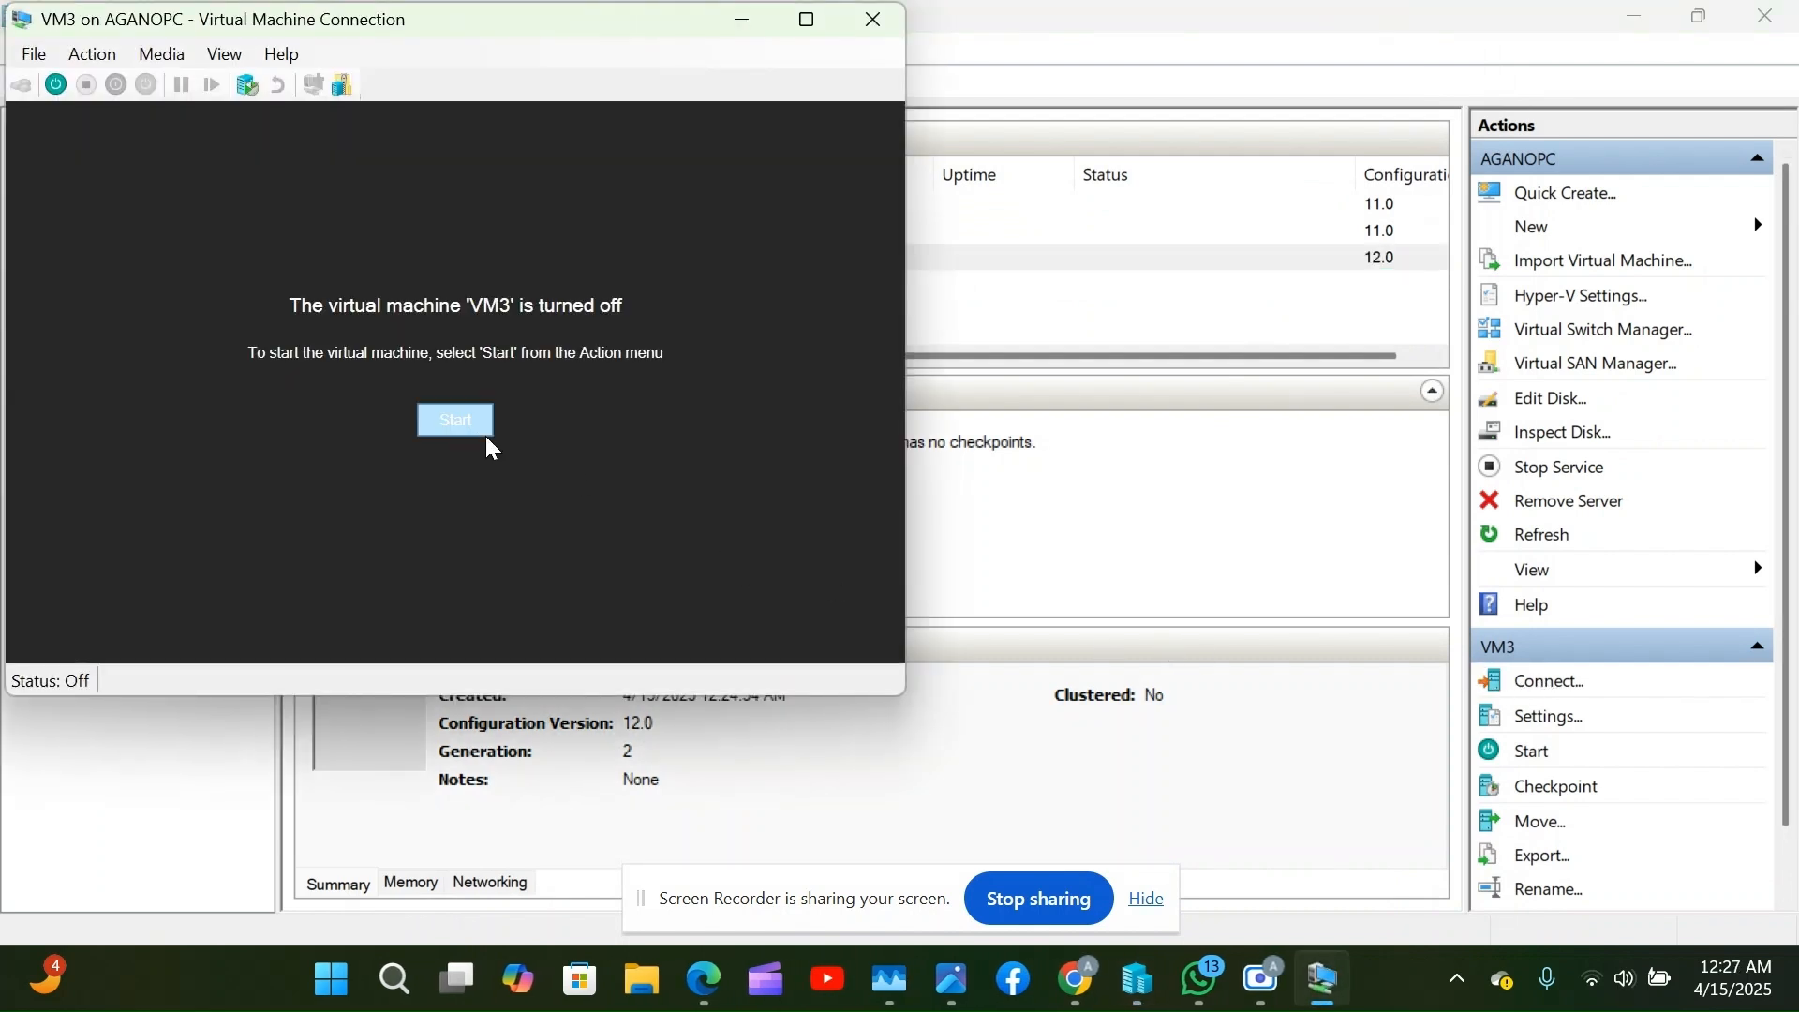
left_click(477, 437)
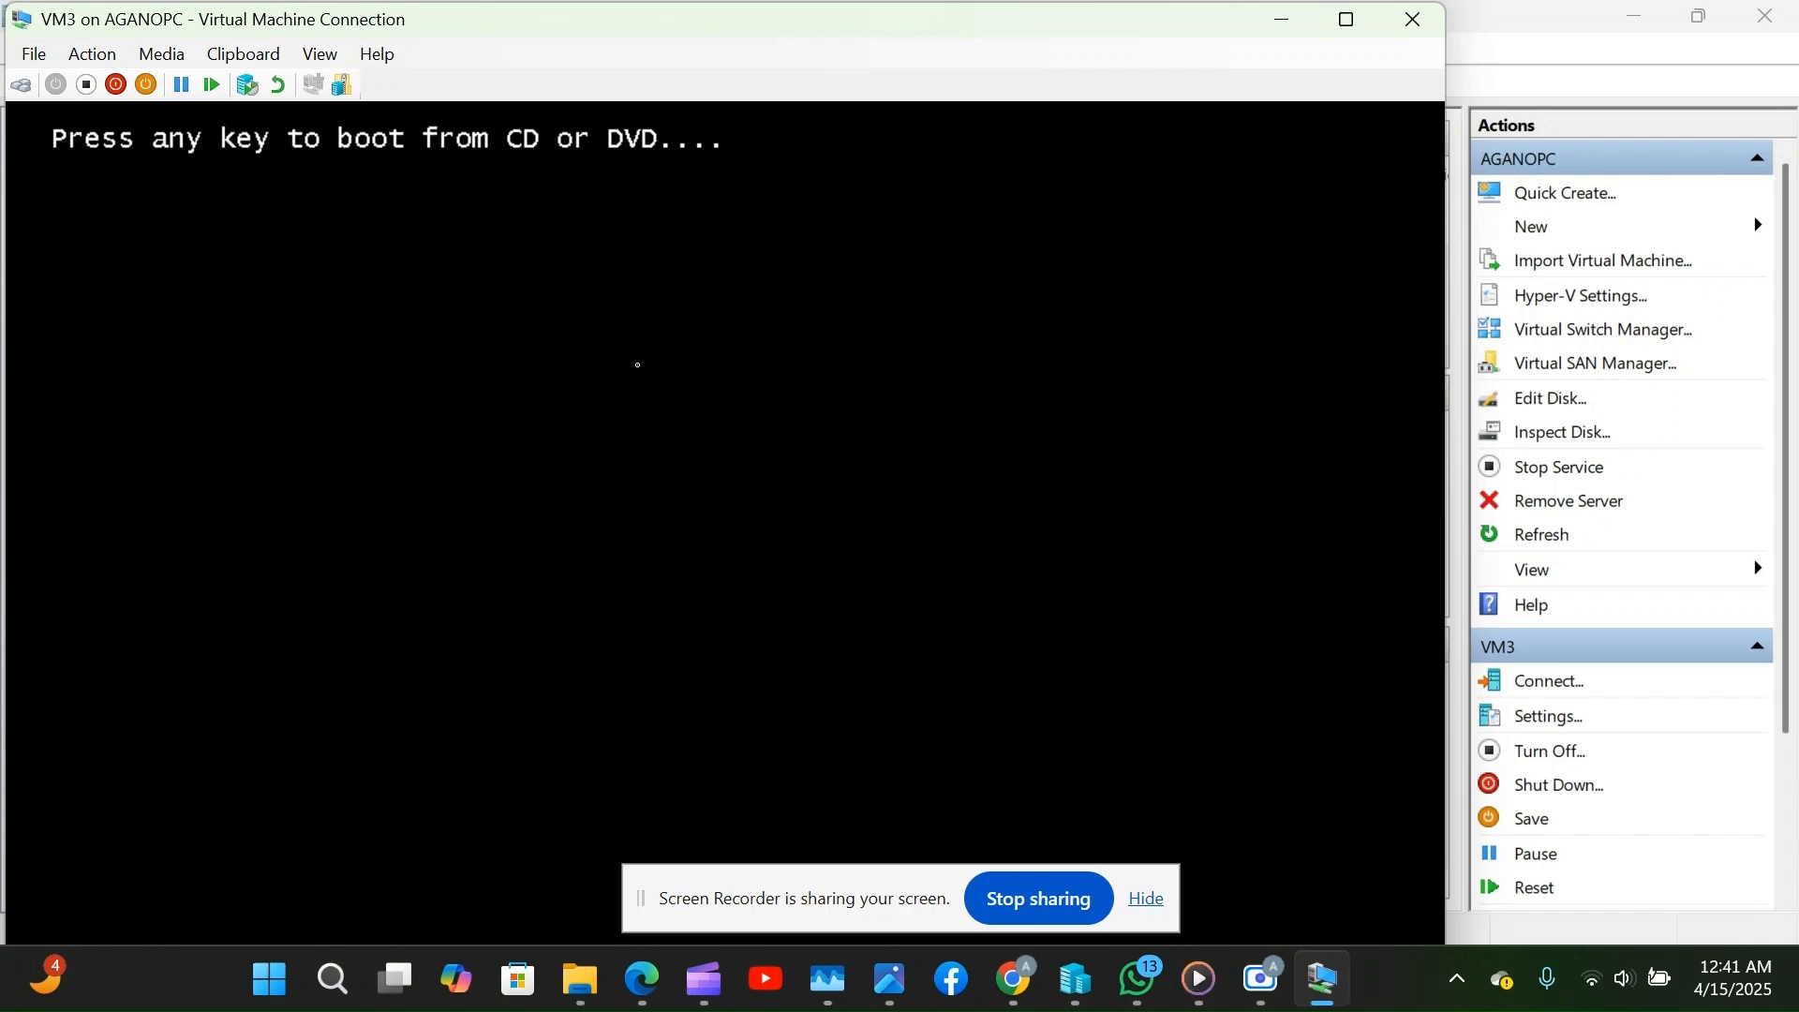
key("Return")
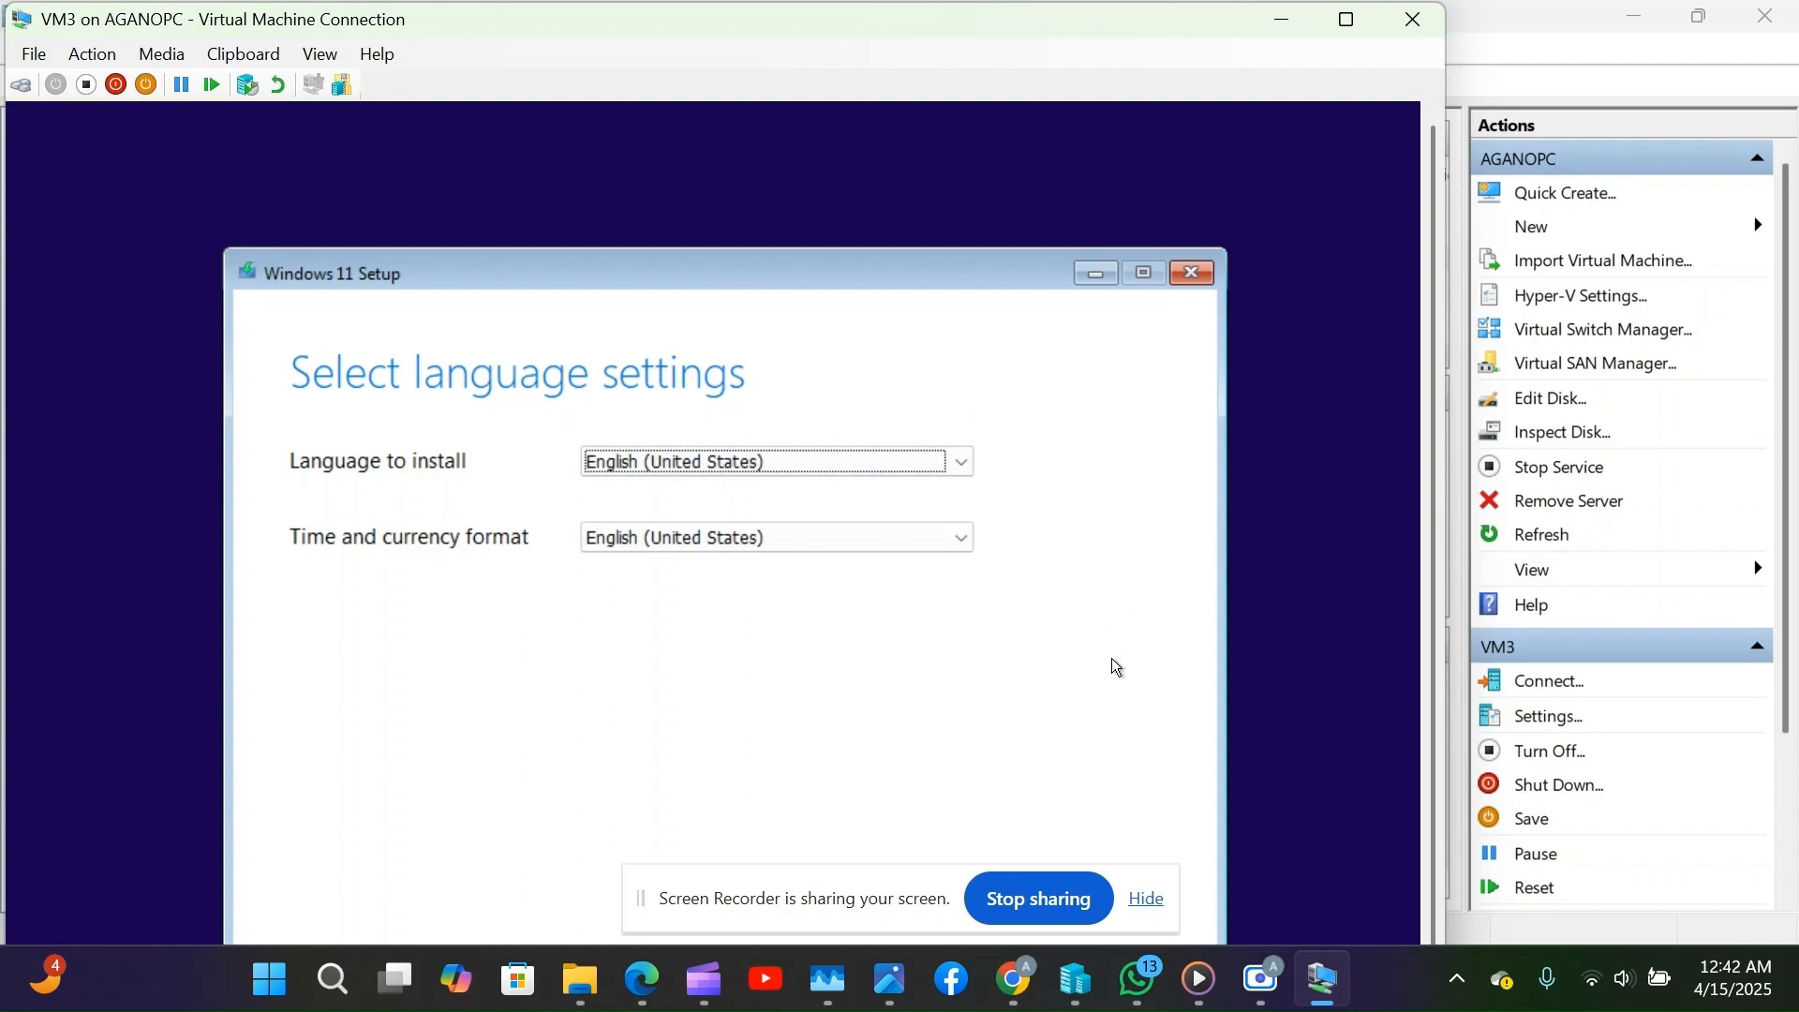
Make the VM3 window full screen and accept English (United States) language and US keyboard.
left_click(1145, 899)
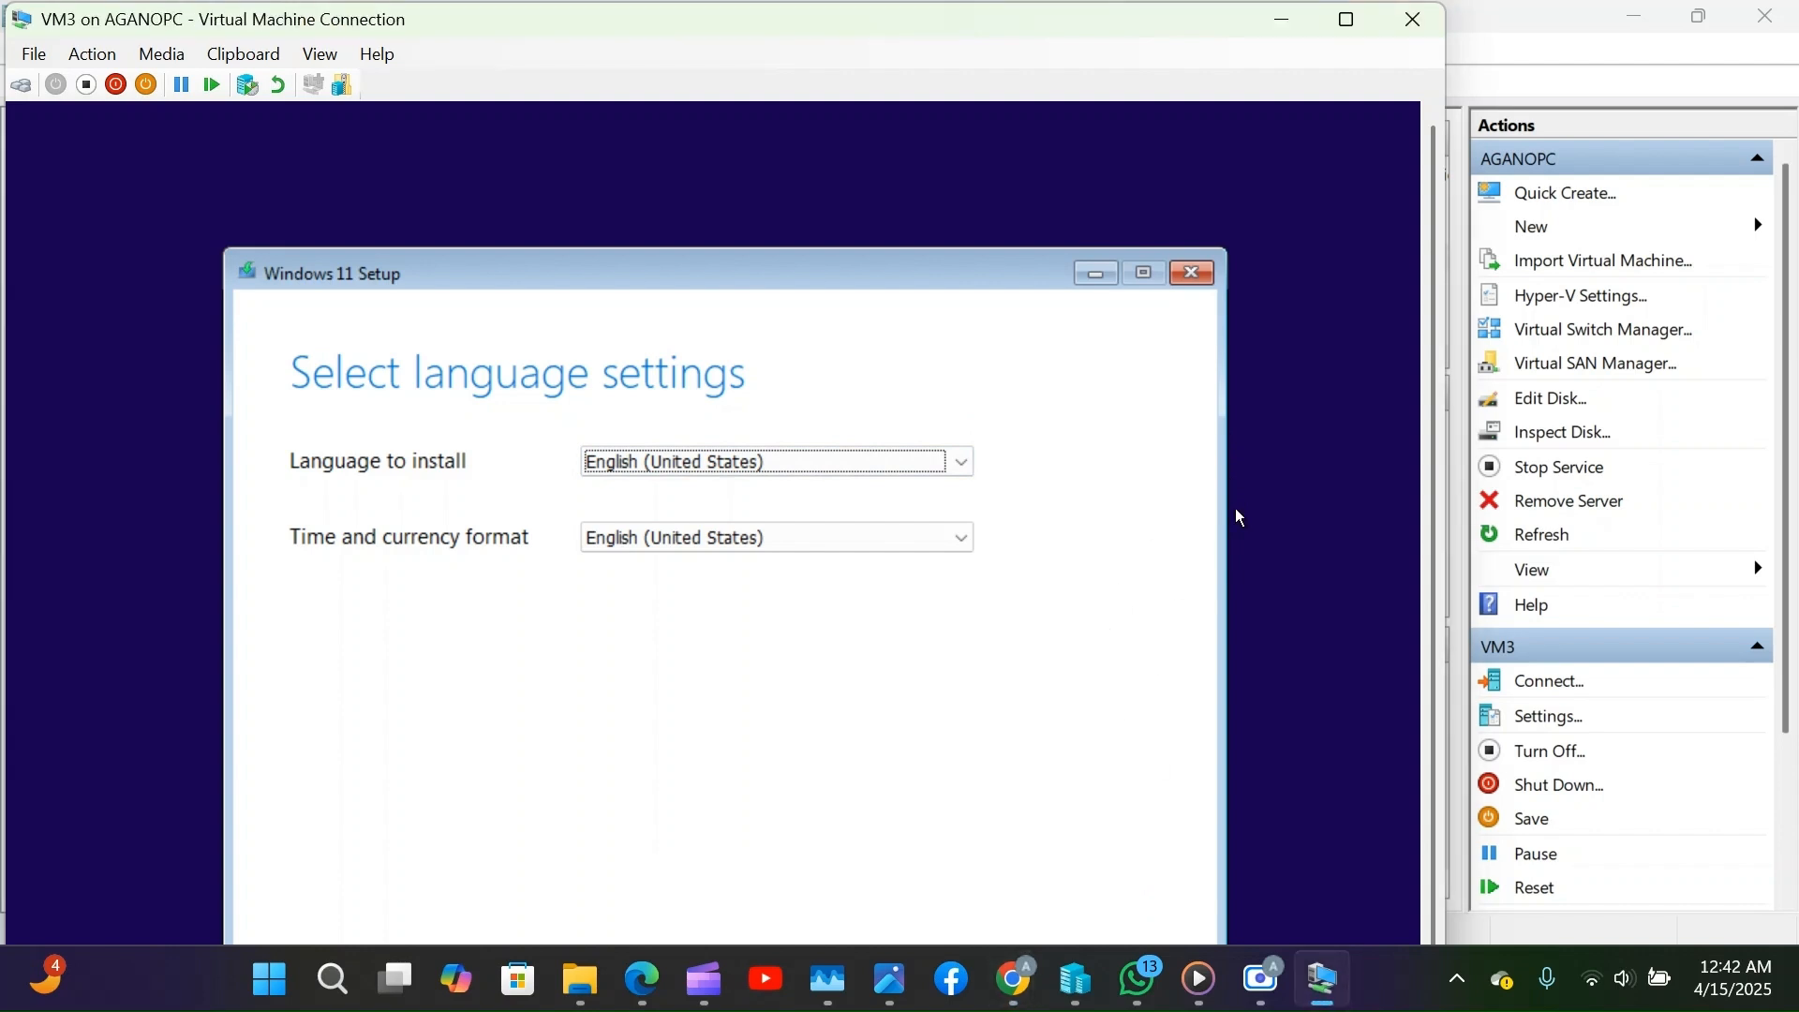
left_click(1350, 19)
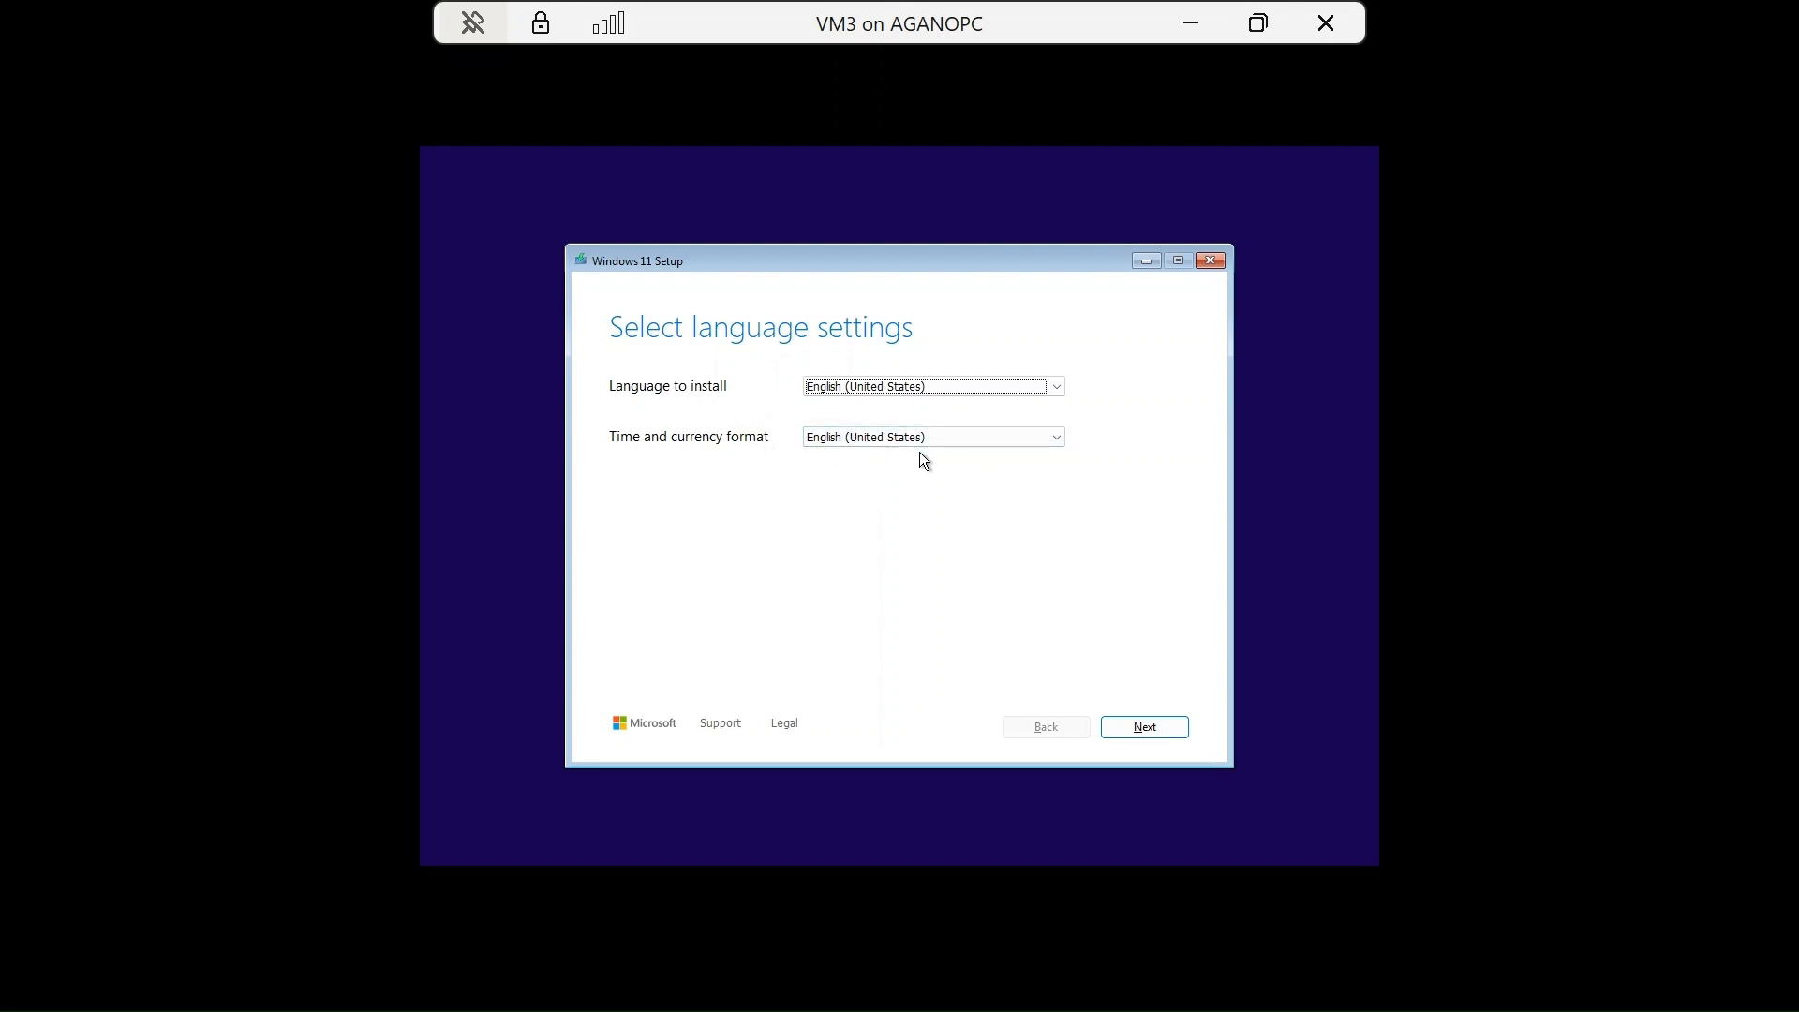
left_click(1126, 724)
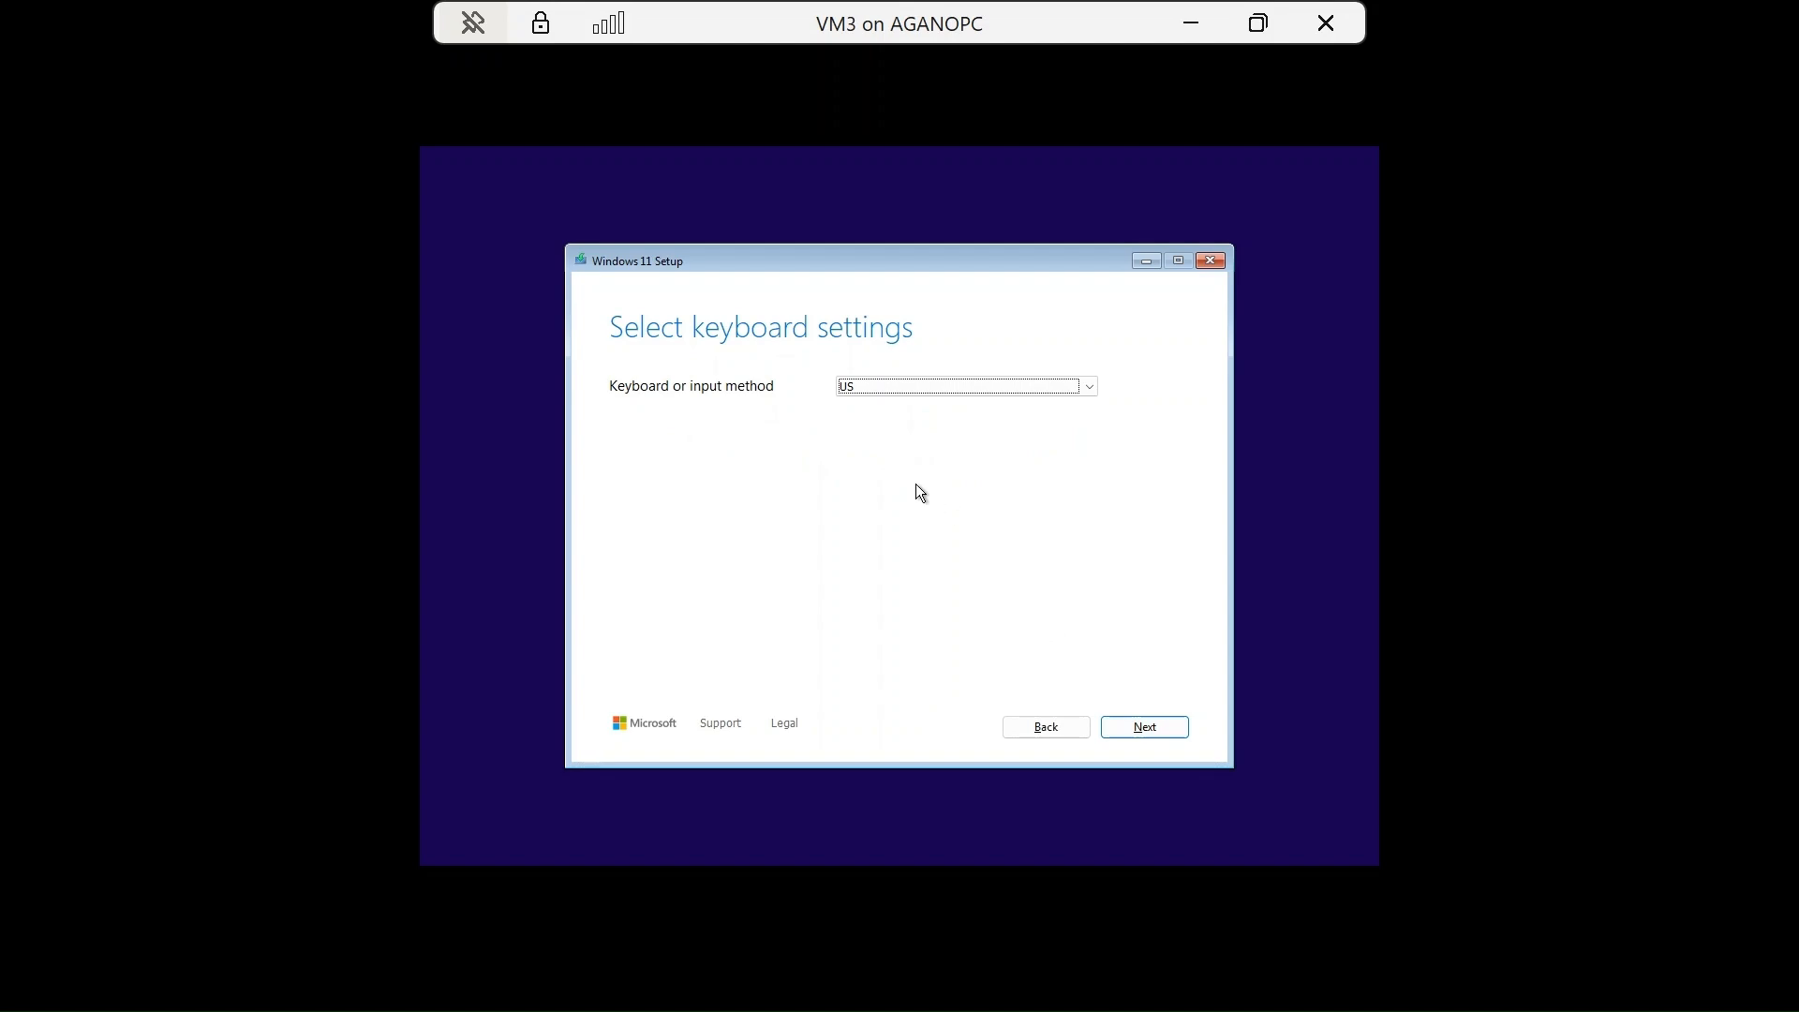
left_click(1126, 727)
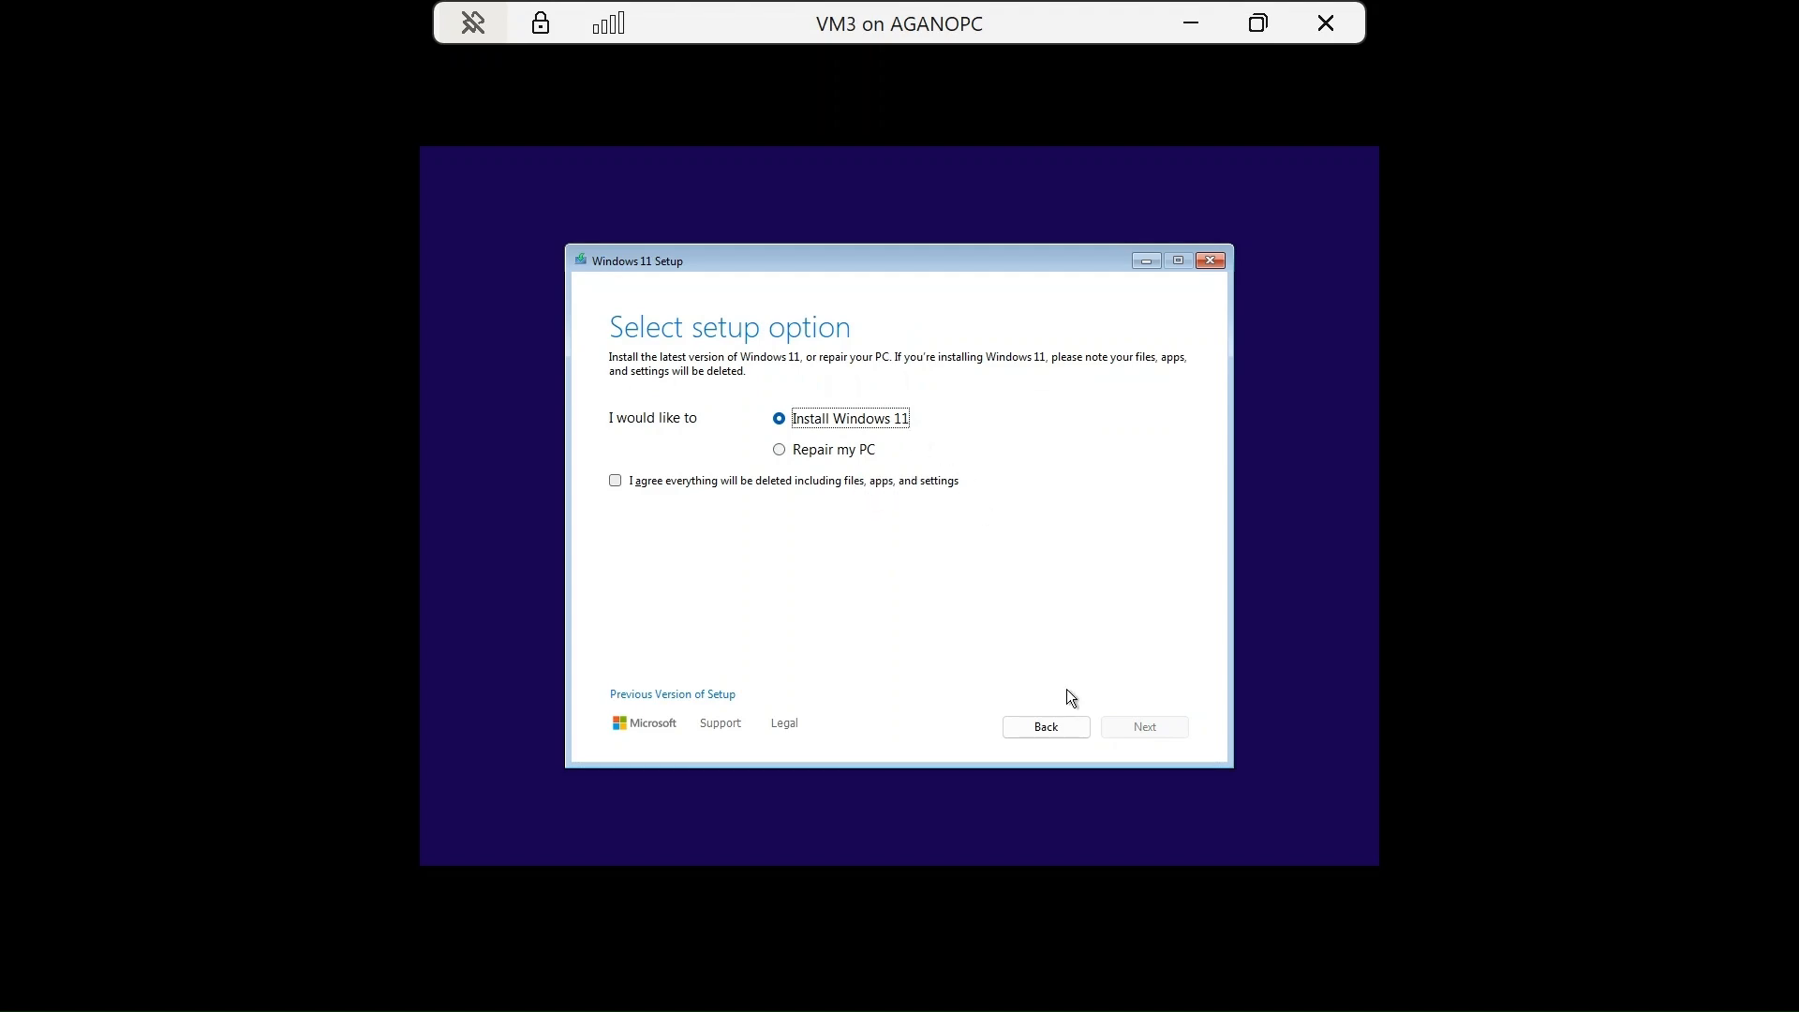
Keep Install Windows 11, agree that everything will be deleted, and continue.
left_click(657, 484)
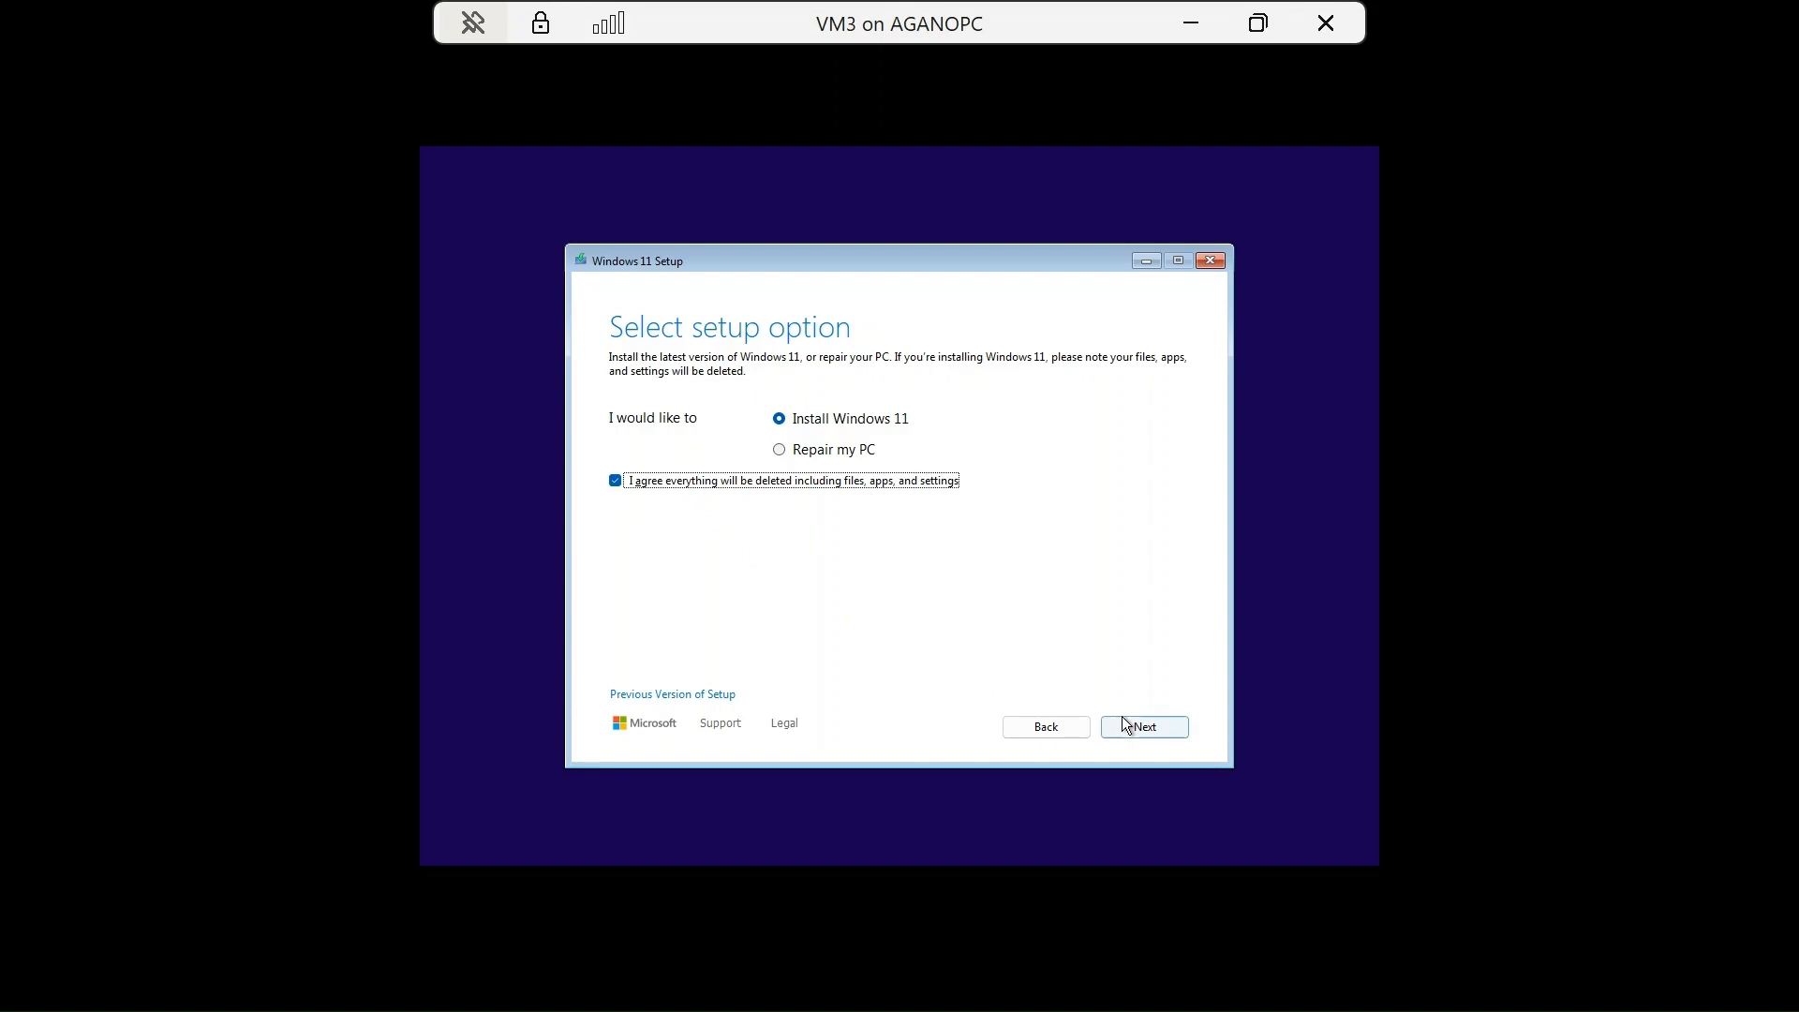
left_click(642, 484)
left_click(1258, 22)
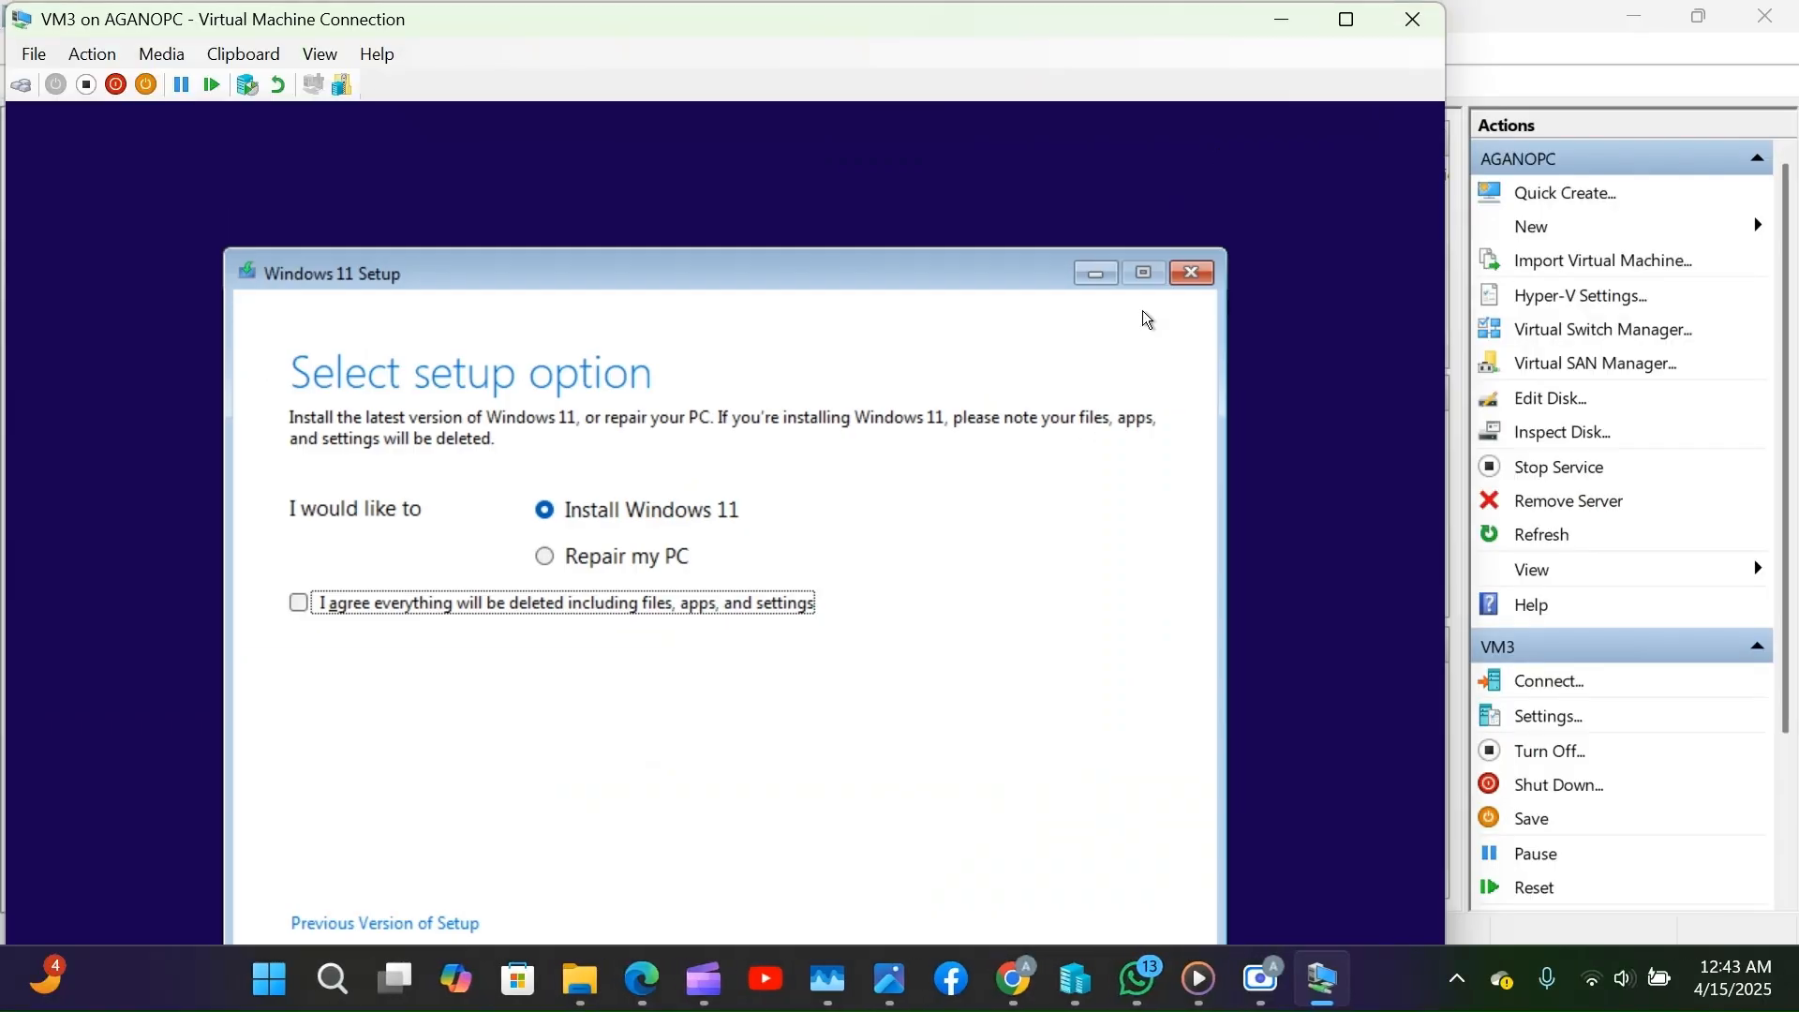
left_click(1370, 30)
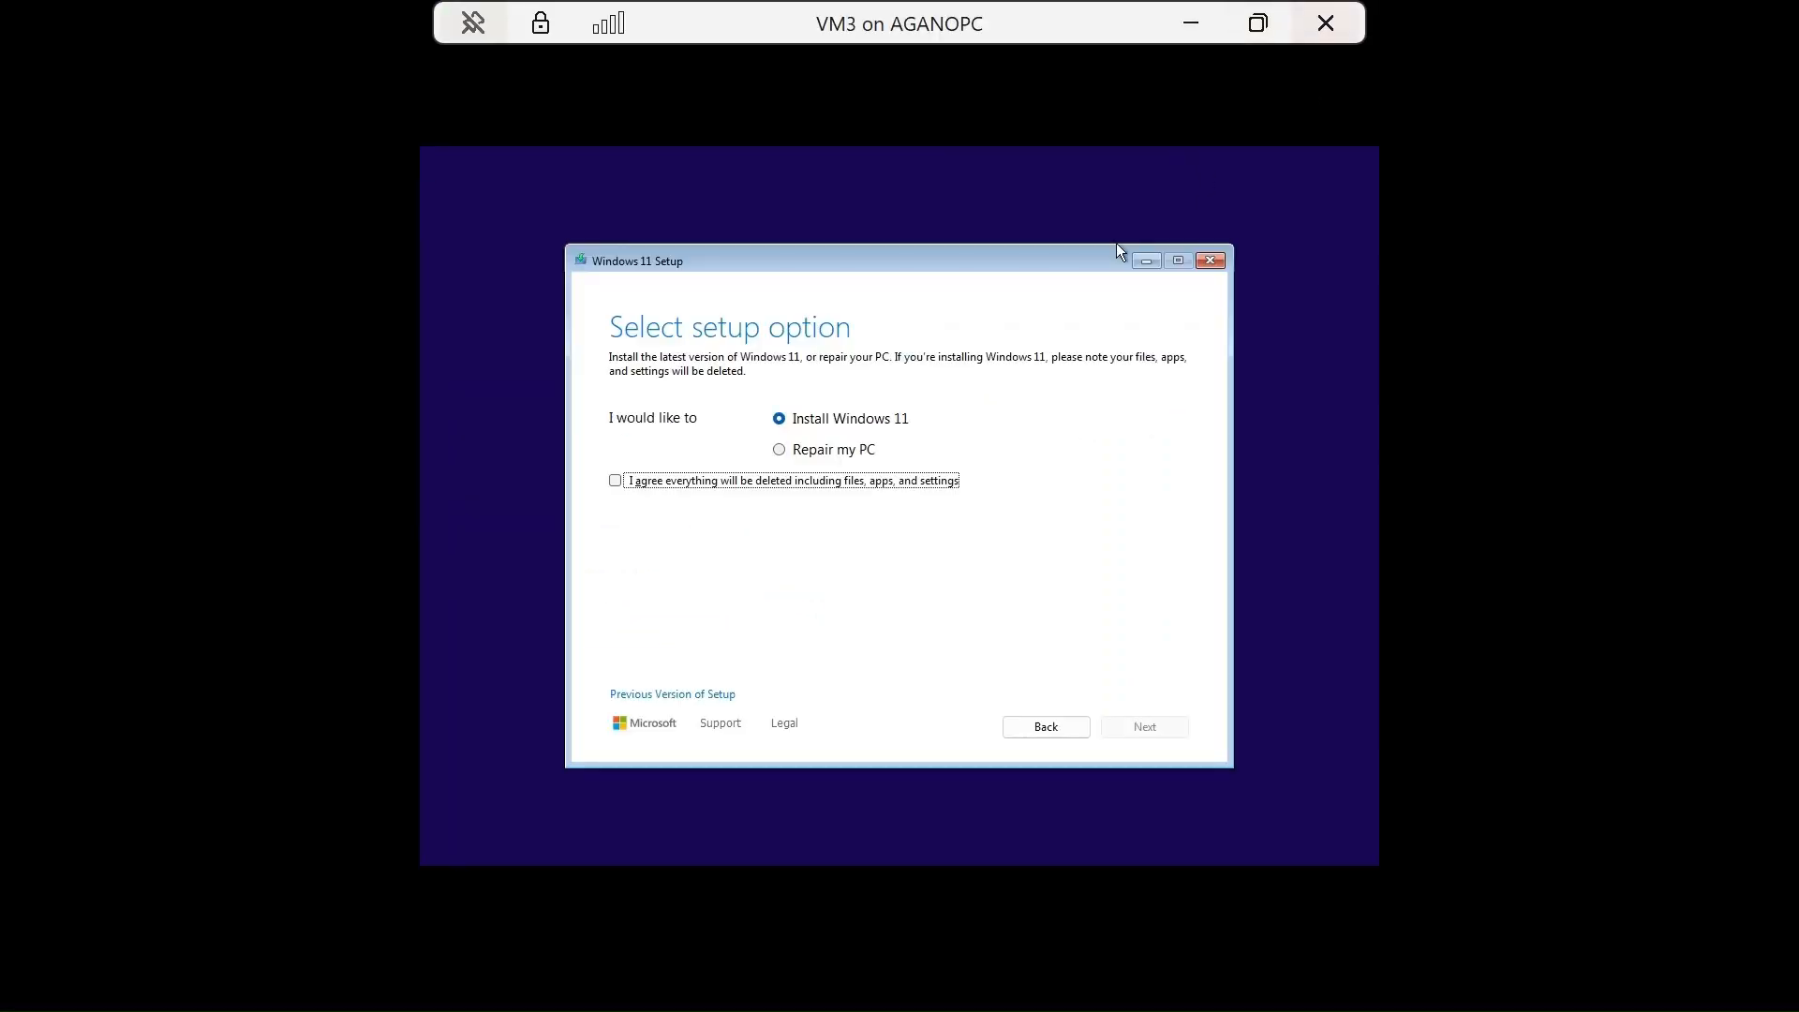
left_click(622, 486)
left_click(1147, 728)
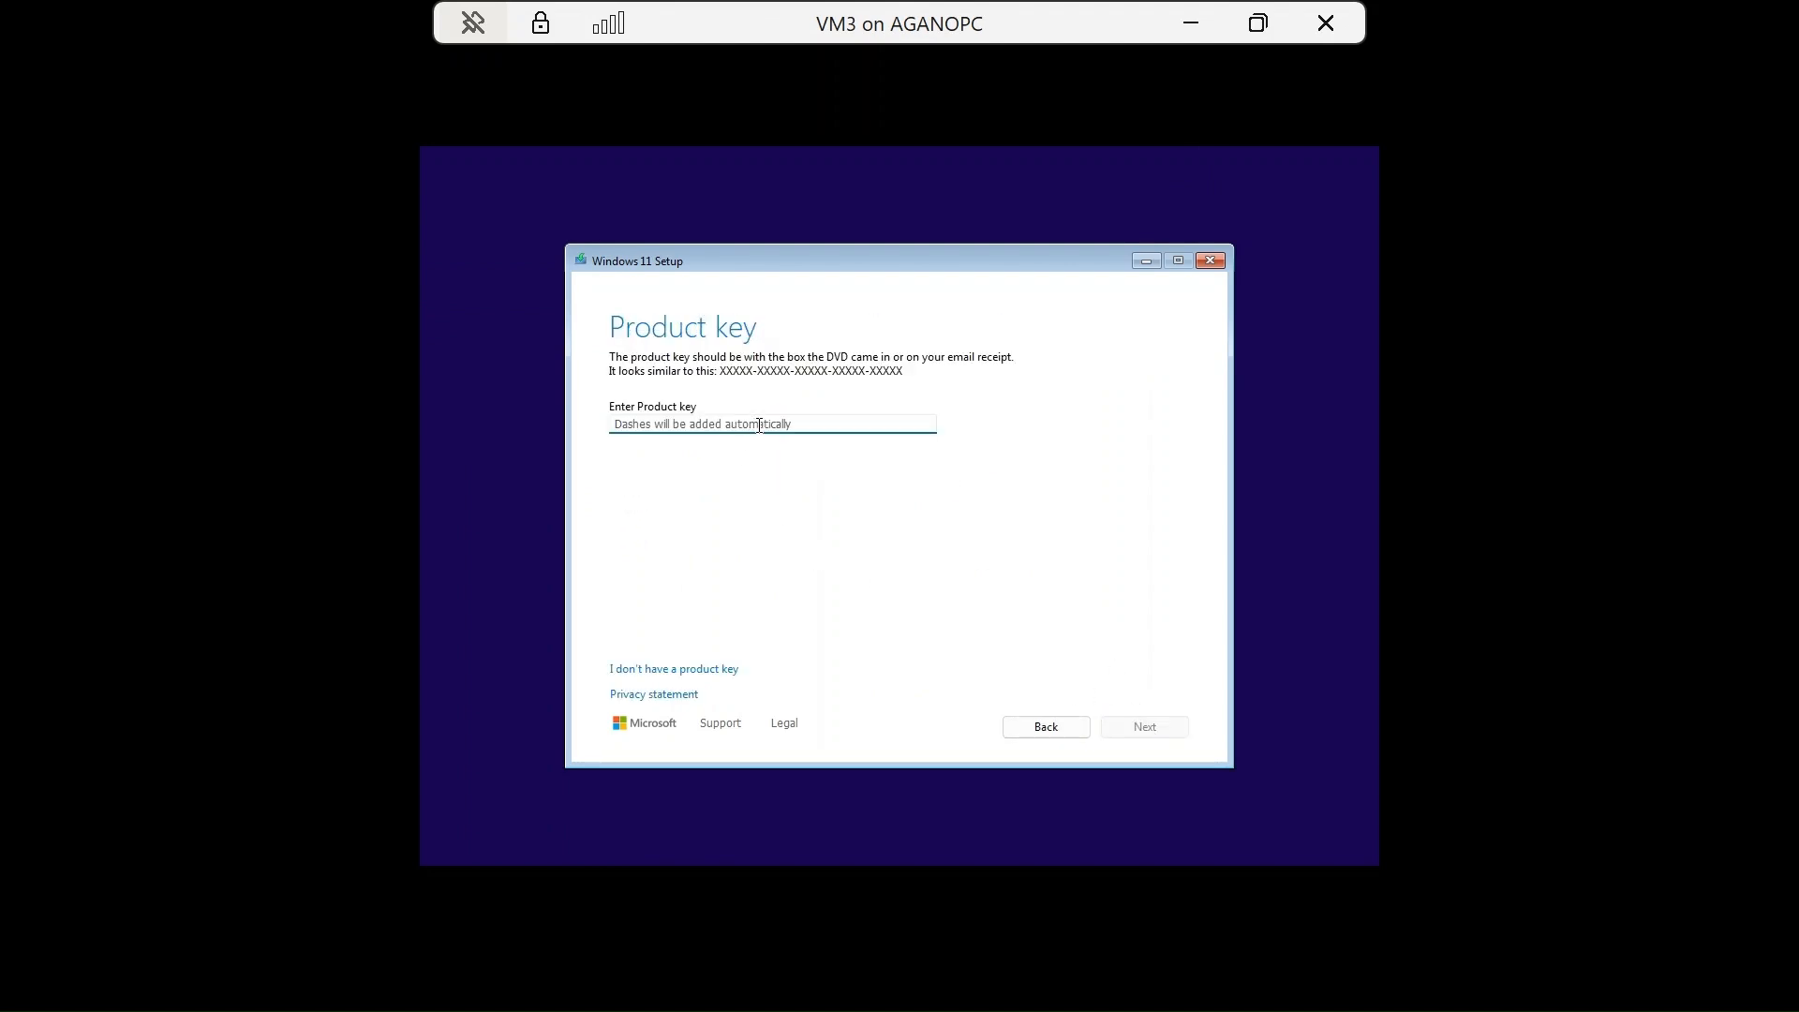
Skip the product key and choose Windows 11 Pro as the edition.
left_click(702, 671)
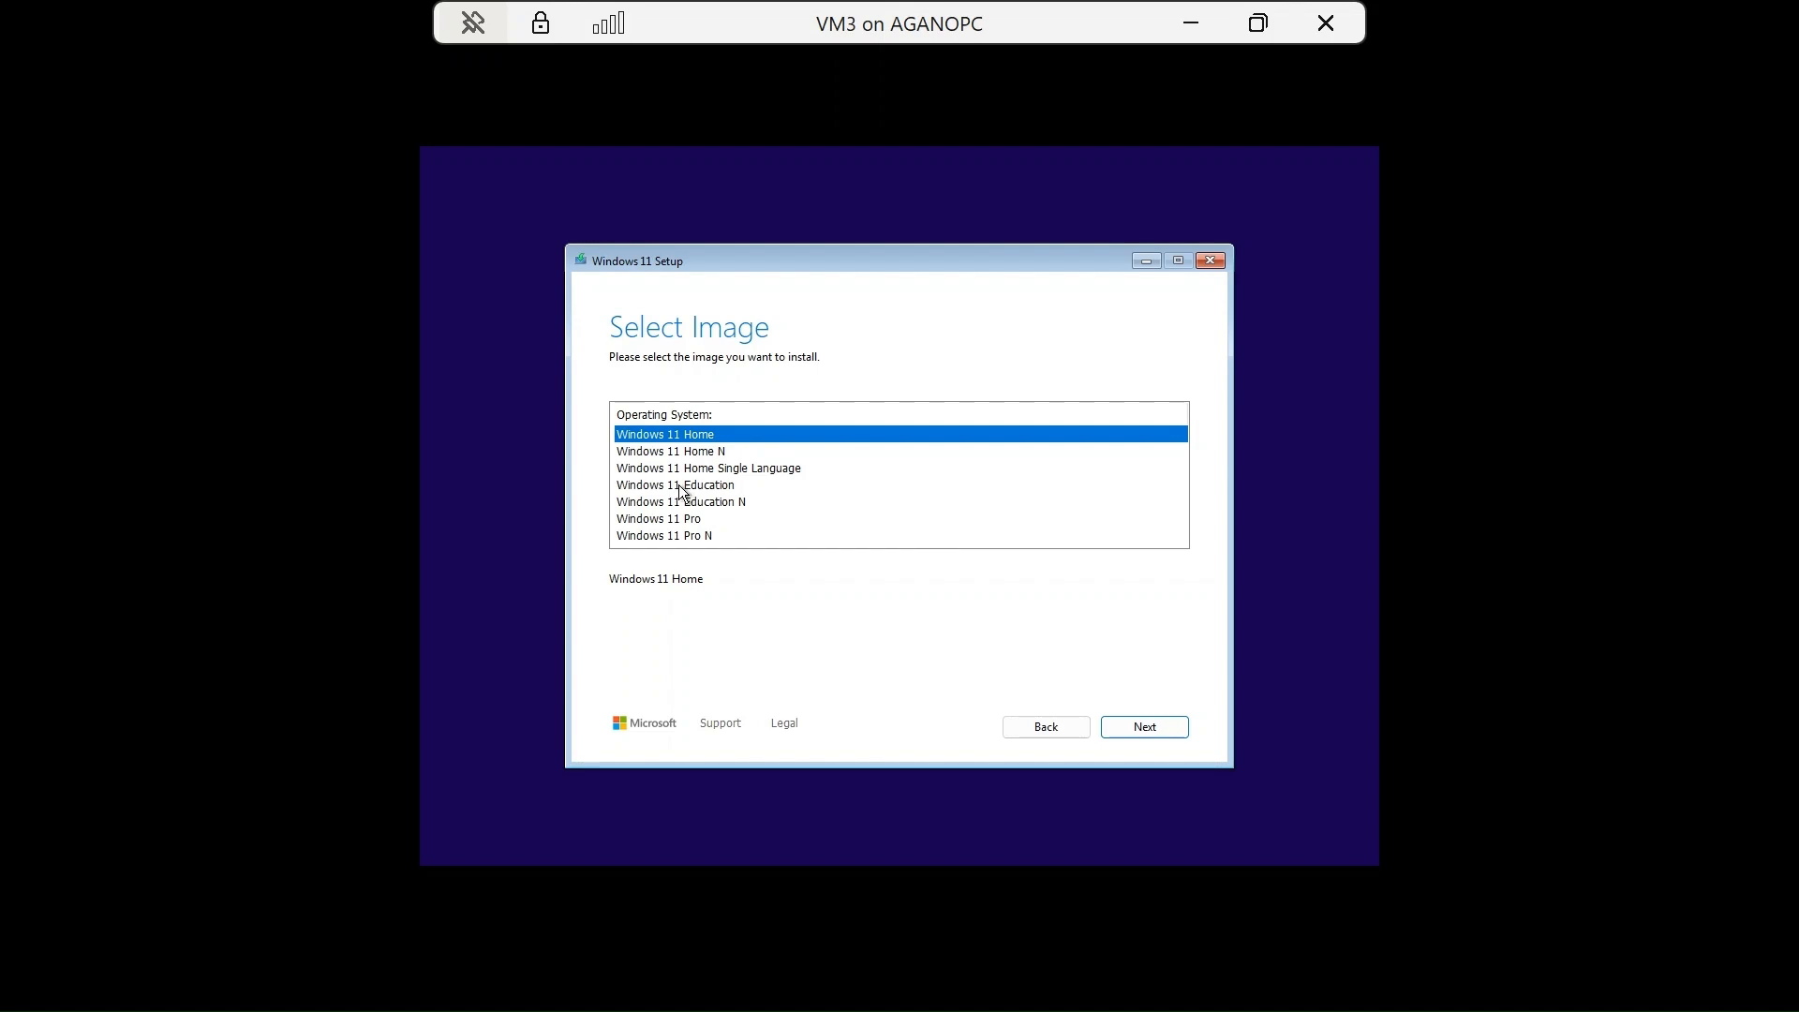
left_click(684, 524)
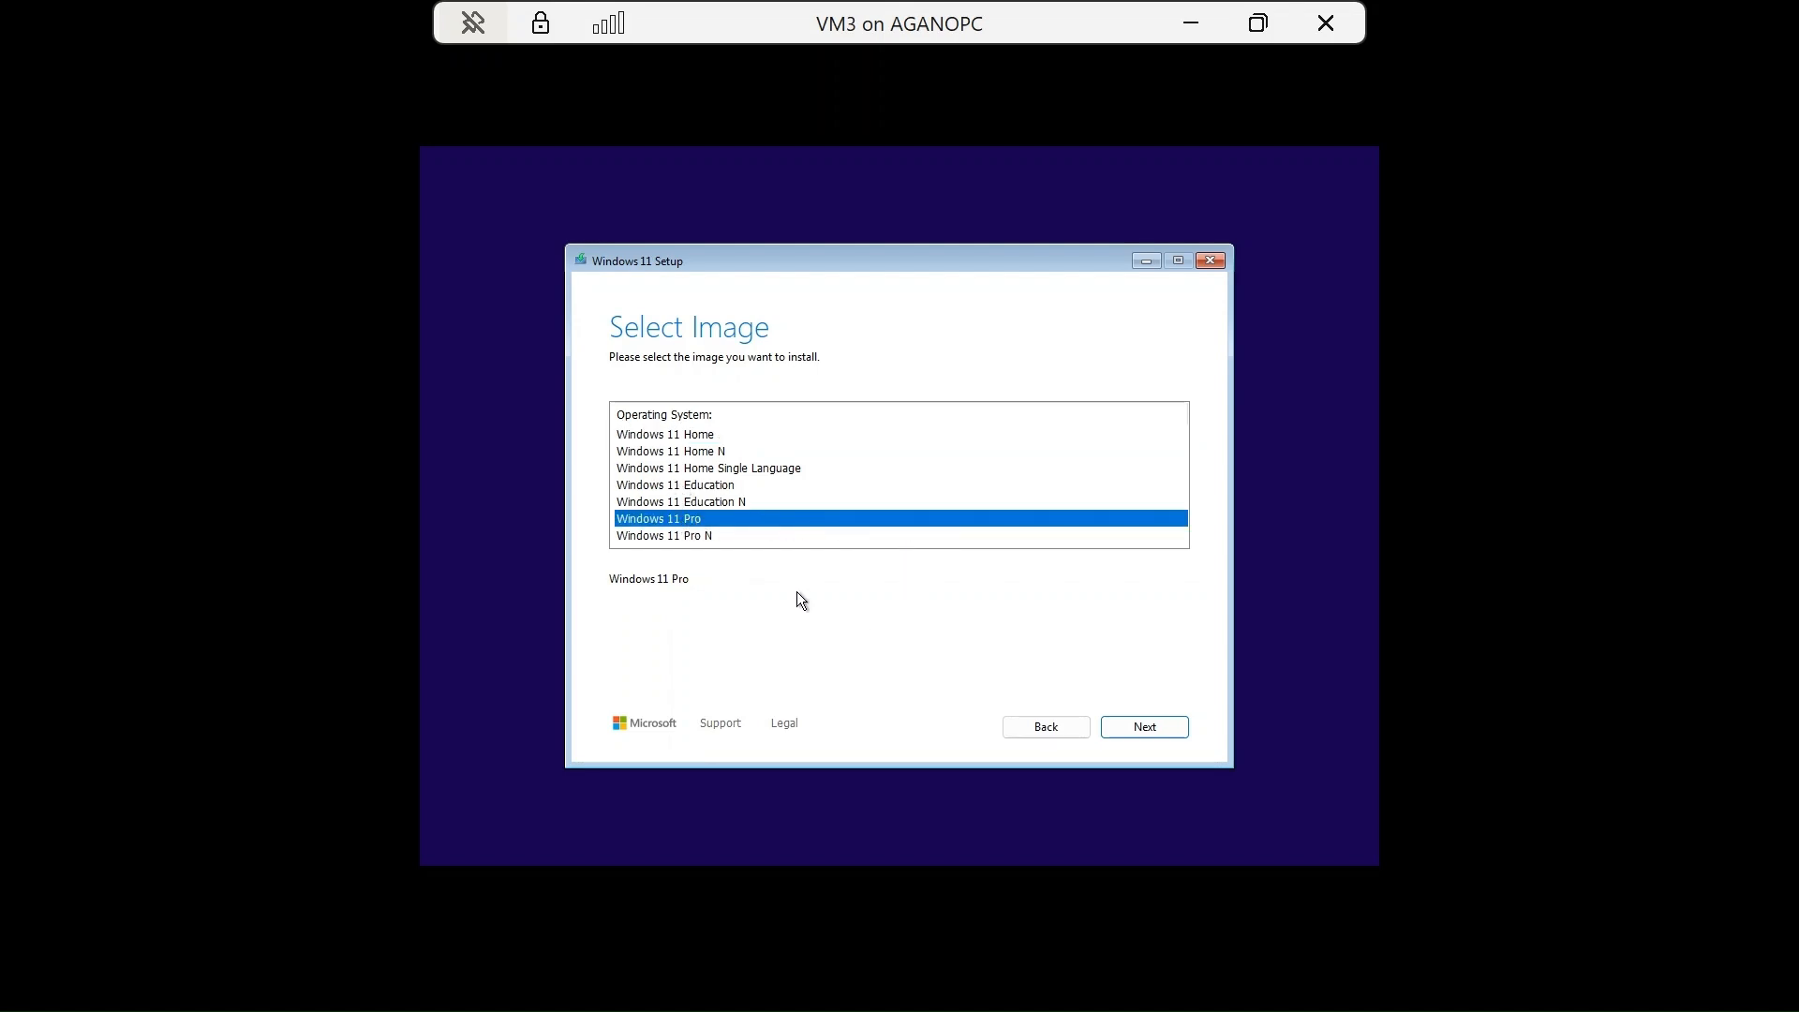
left_click(1143, 730)
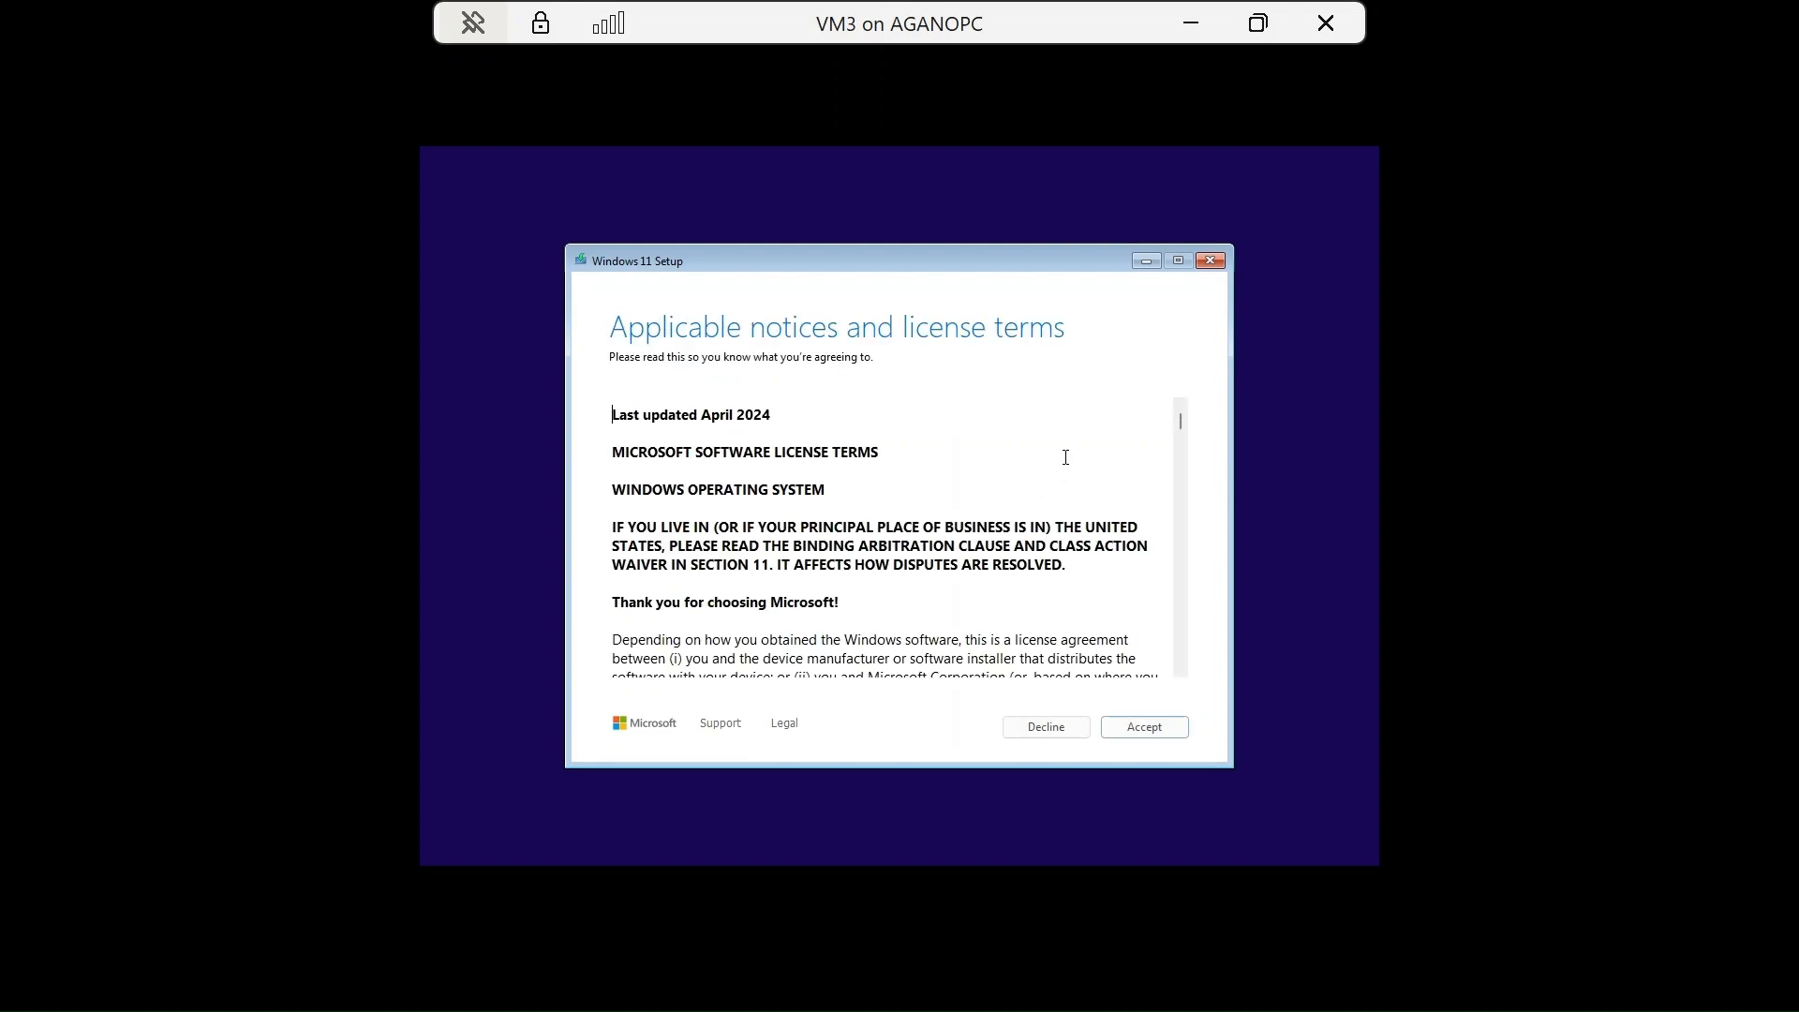
Read through the license terms and accept them.
scroll(990, 504, "down", 9)
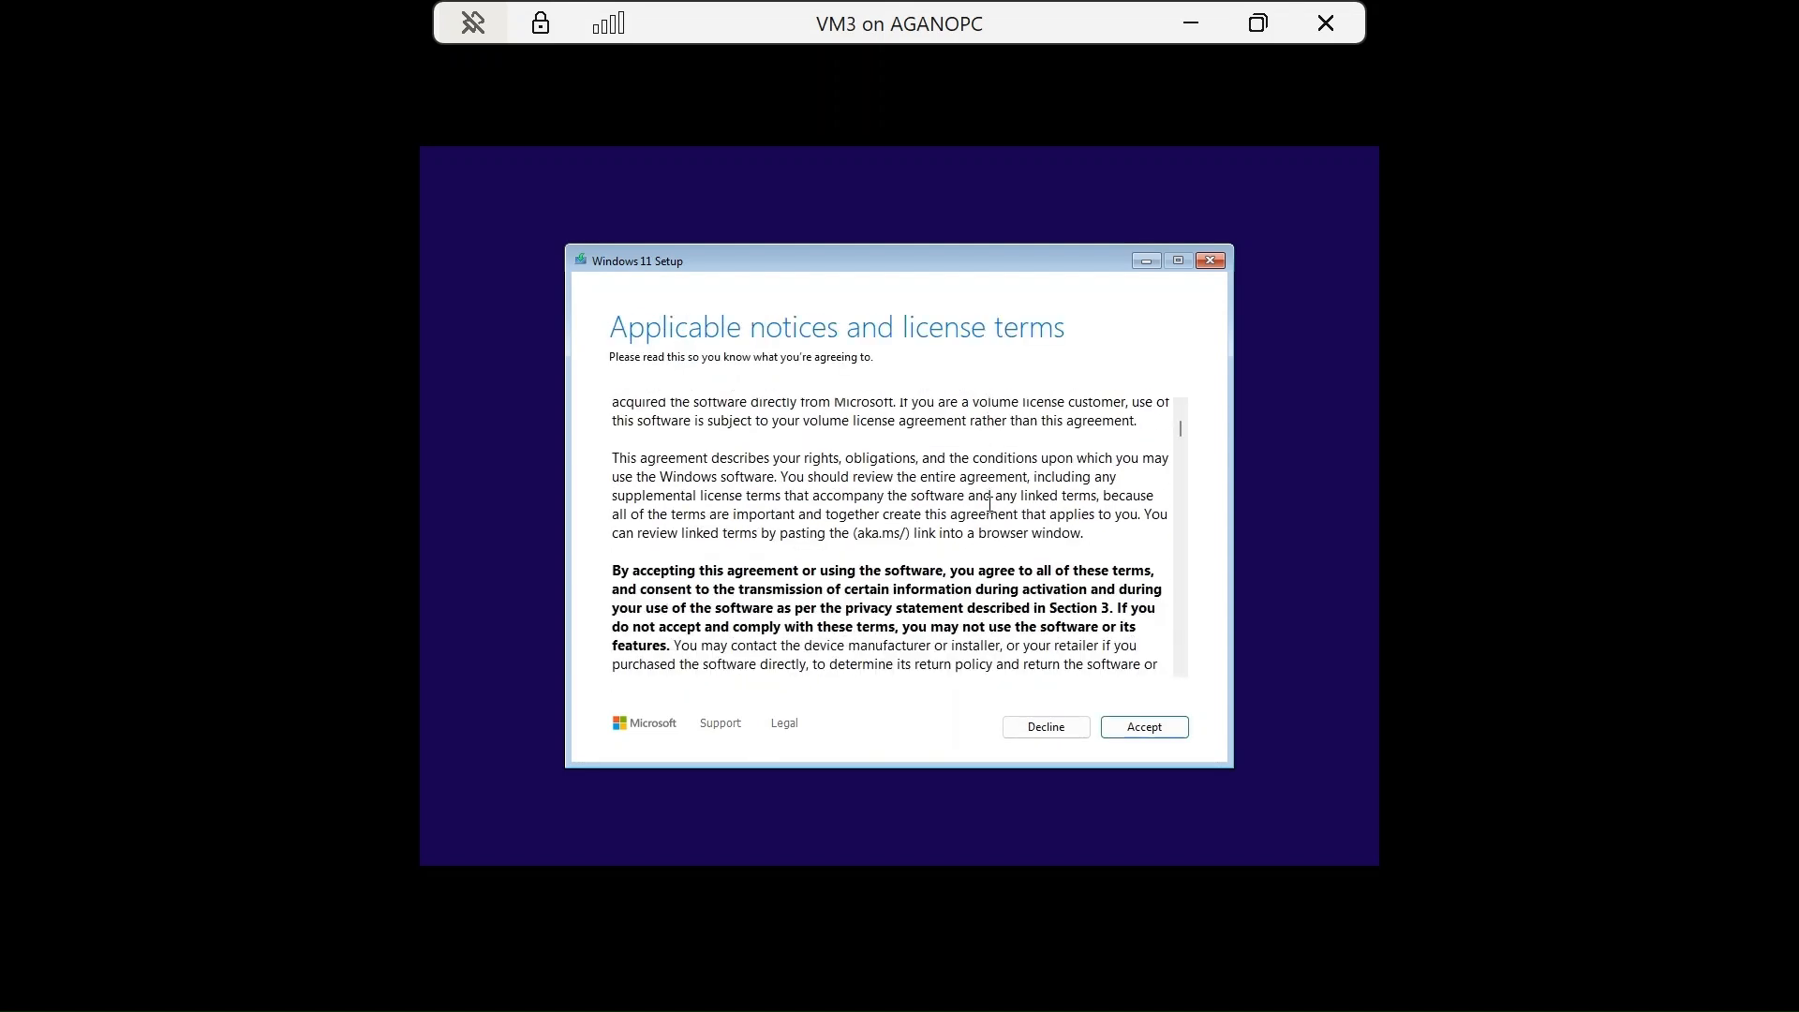
scroll(989, 504, "up", 9)
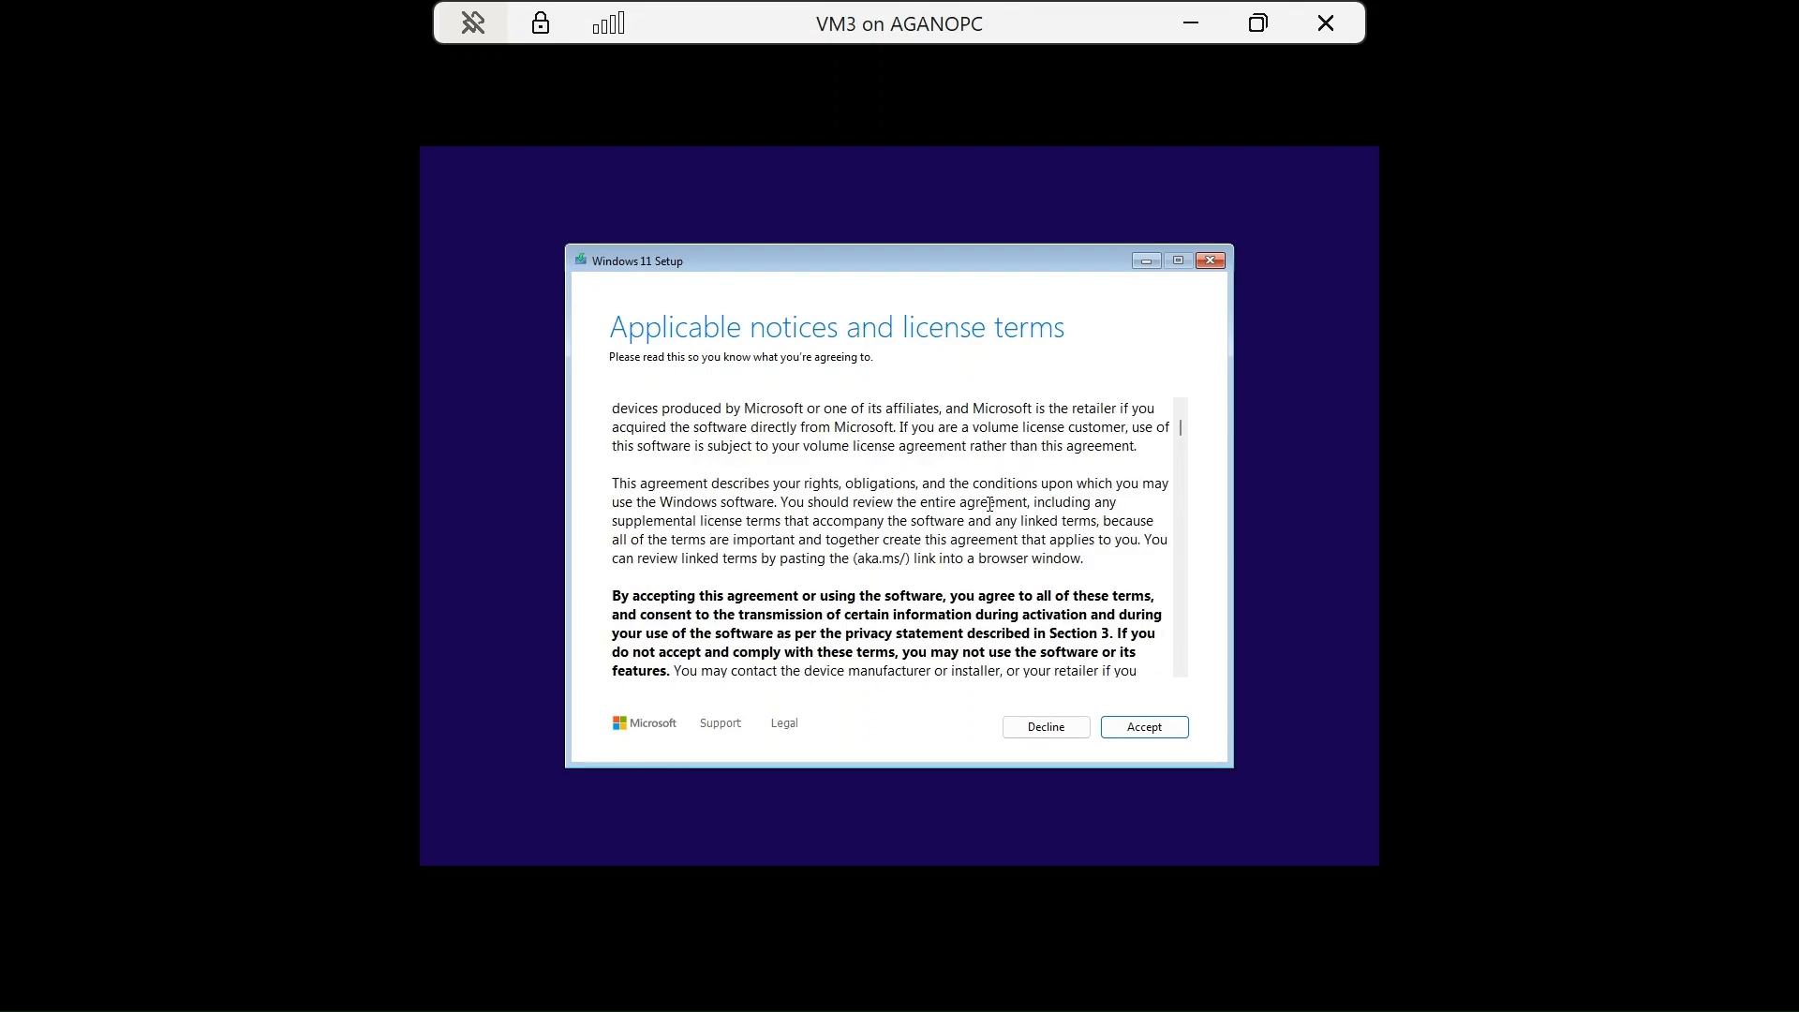
scroll(989, 504, "up", 3)
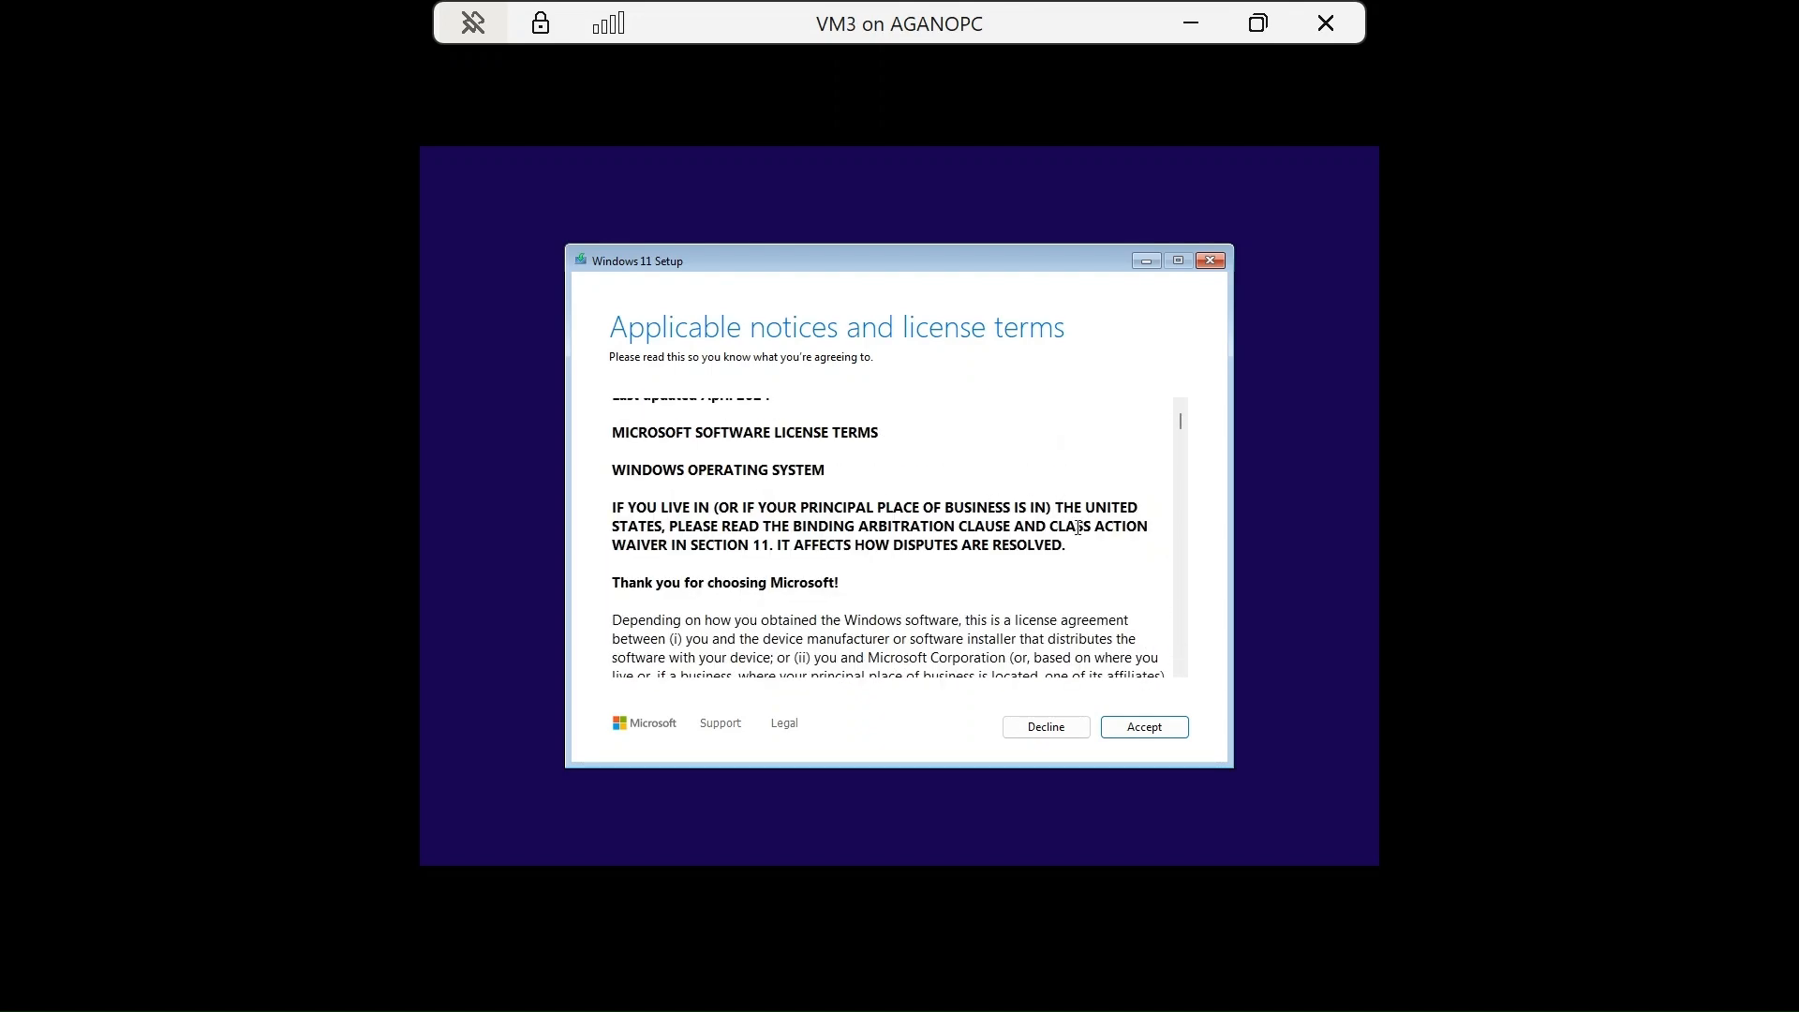
scroll(1078, 527, "up", 1)
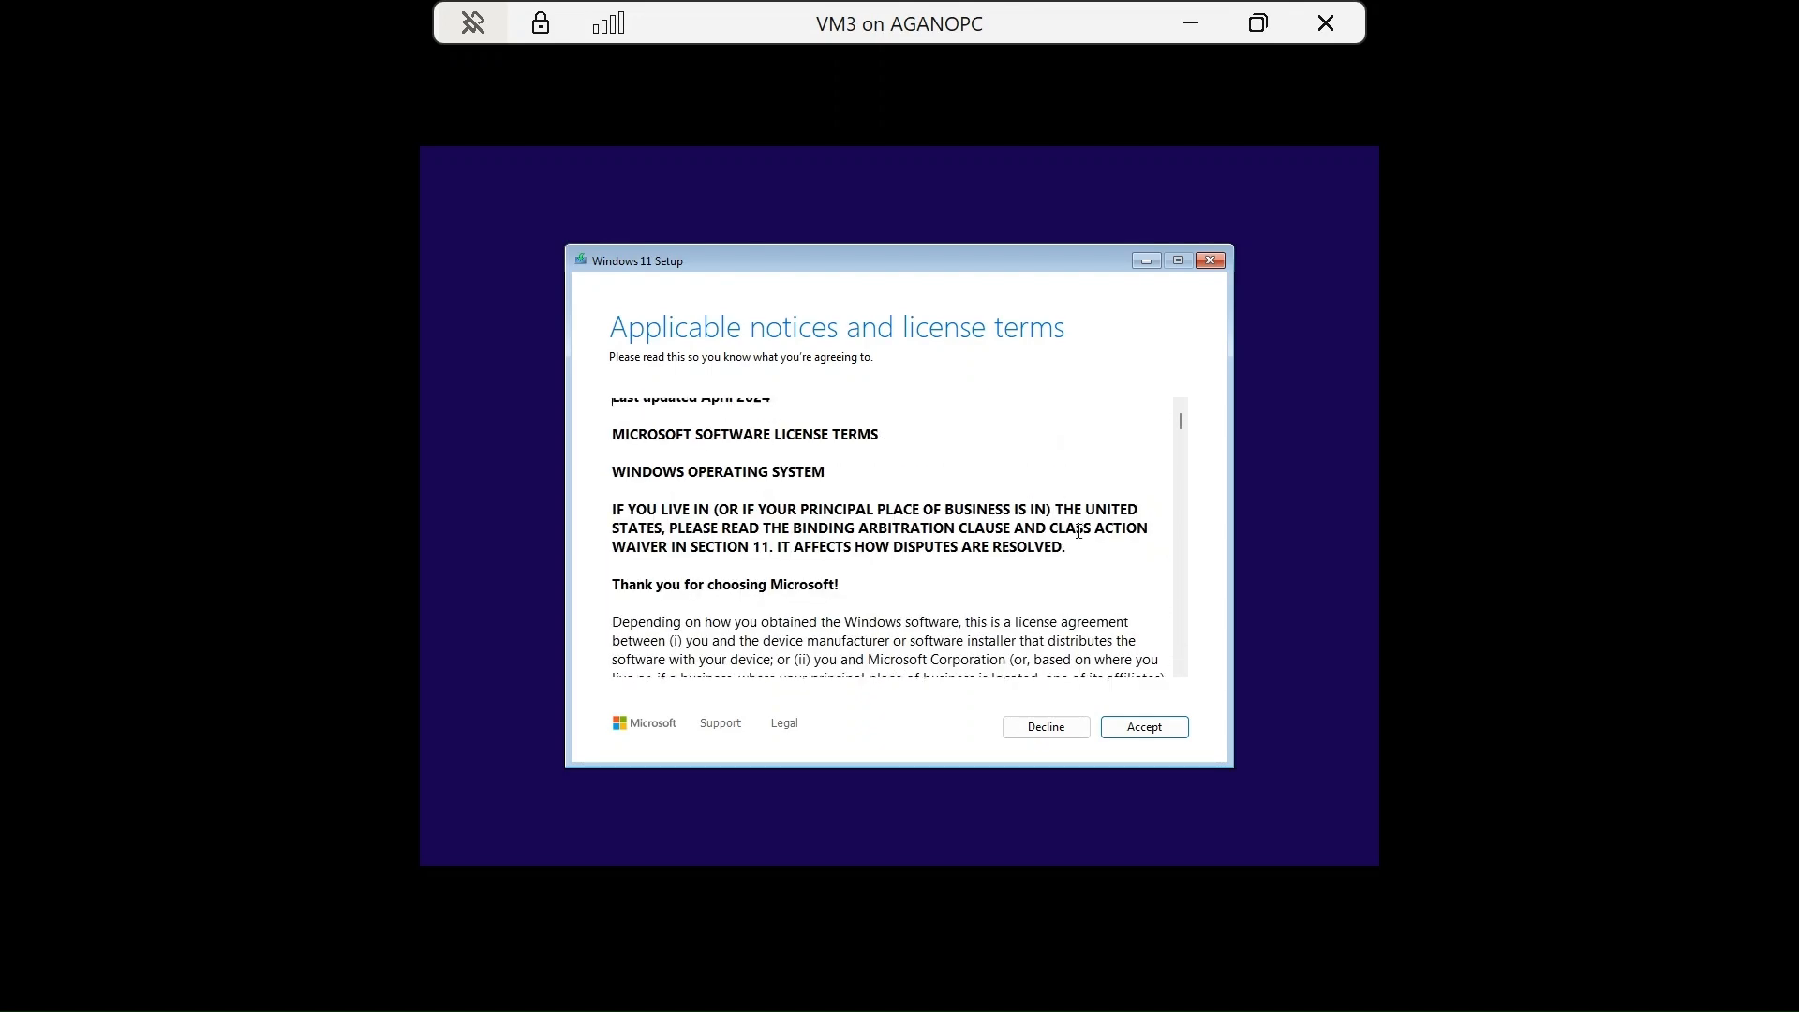
left_click(1147, 727)
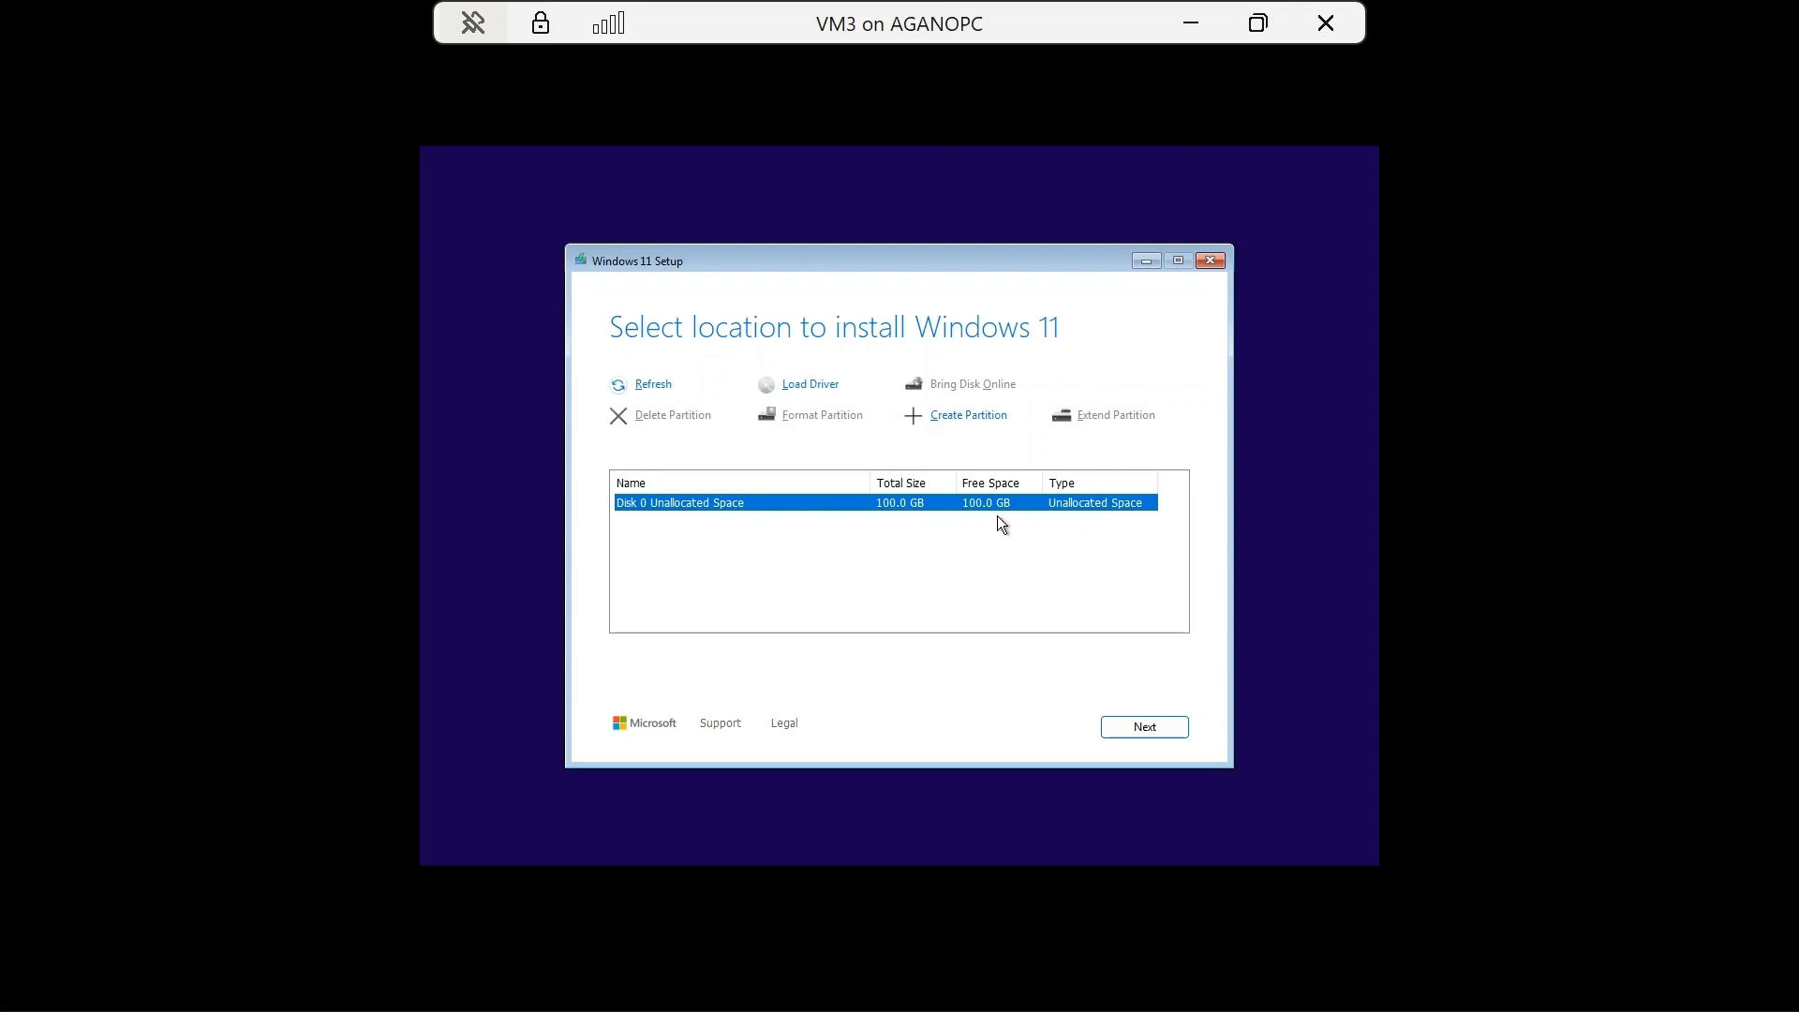
Install Windows 11 Pro onto Disk 0's 100 GB unallocated space.
left_click(1146, 728)
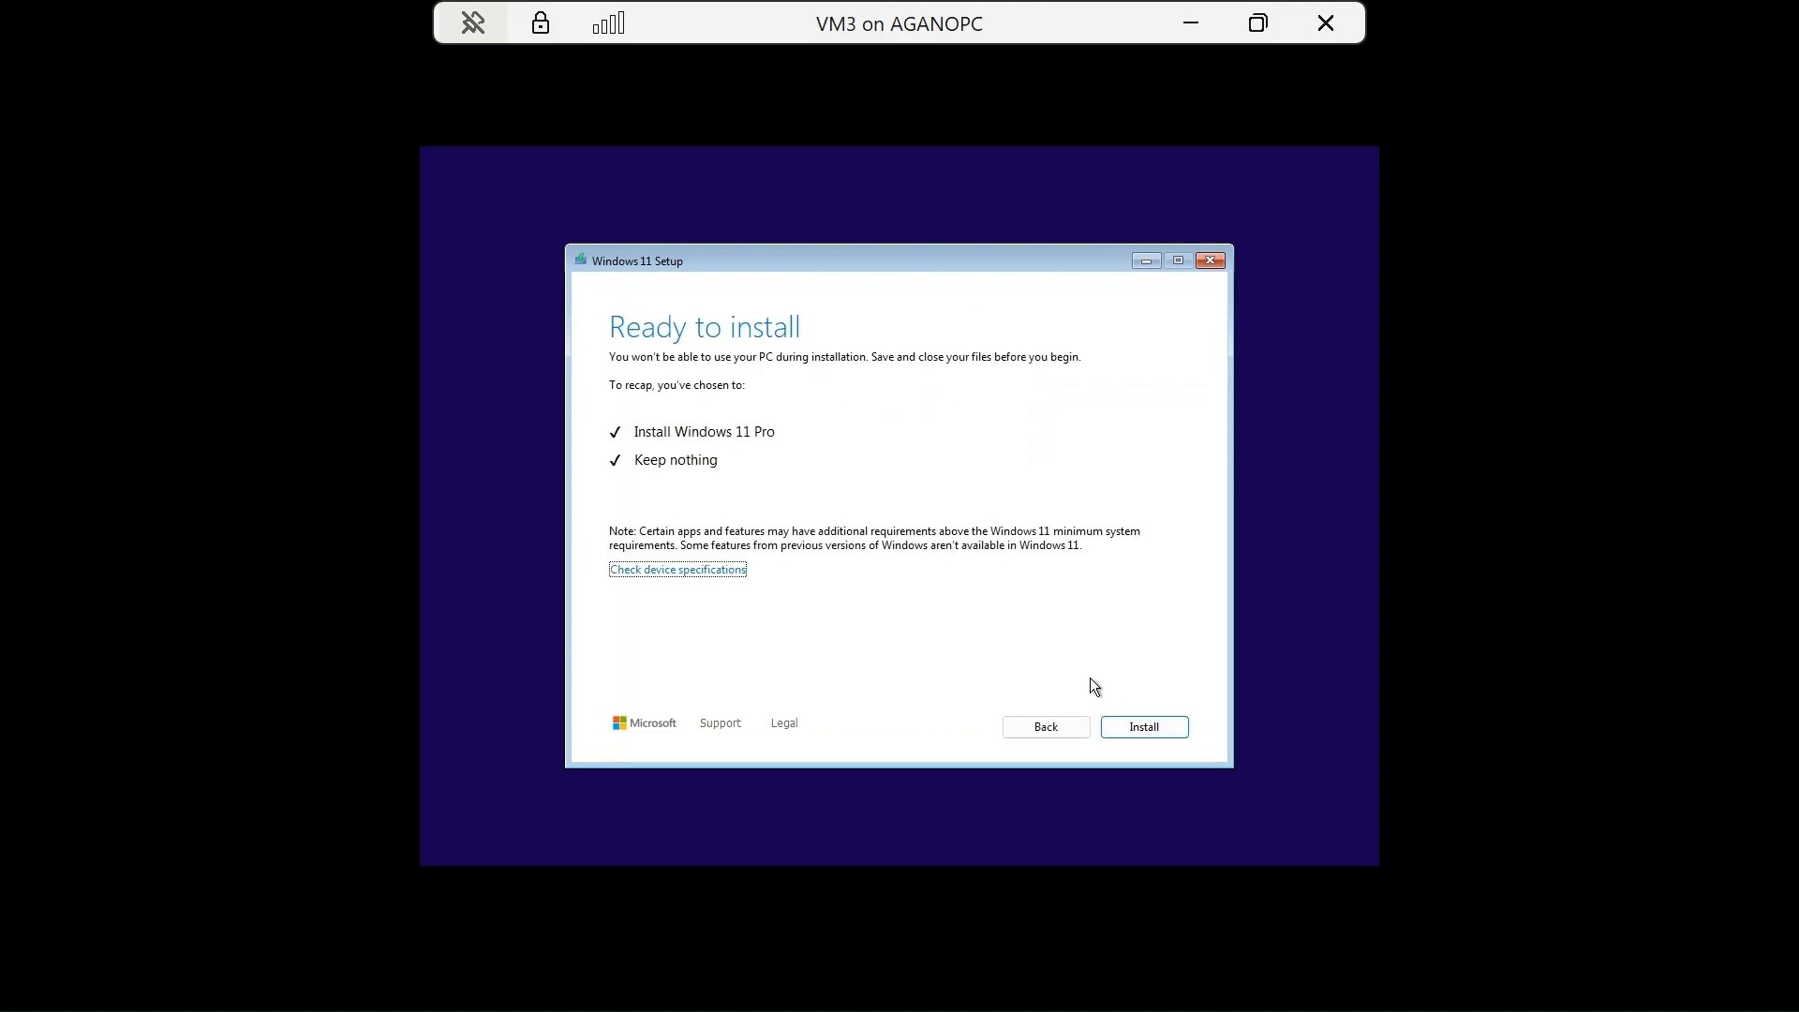
left_click(1141, 727)
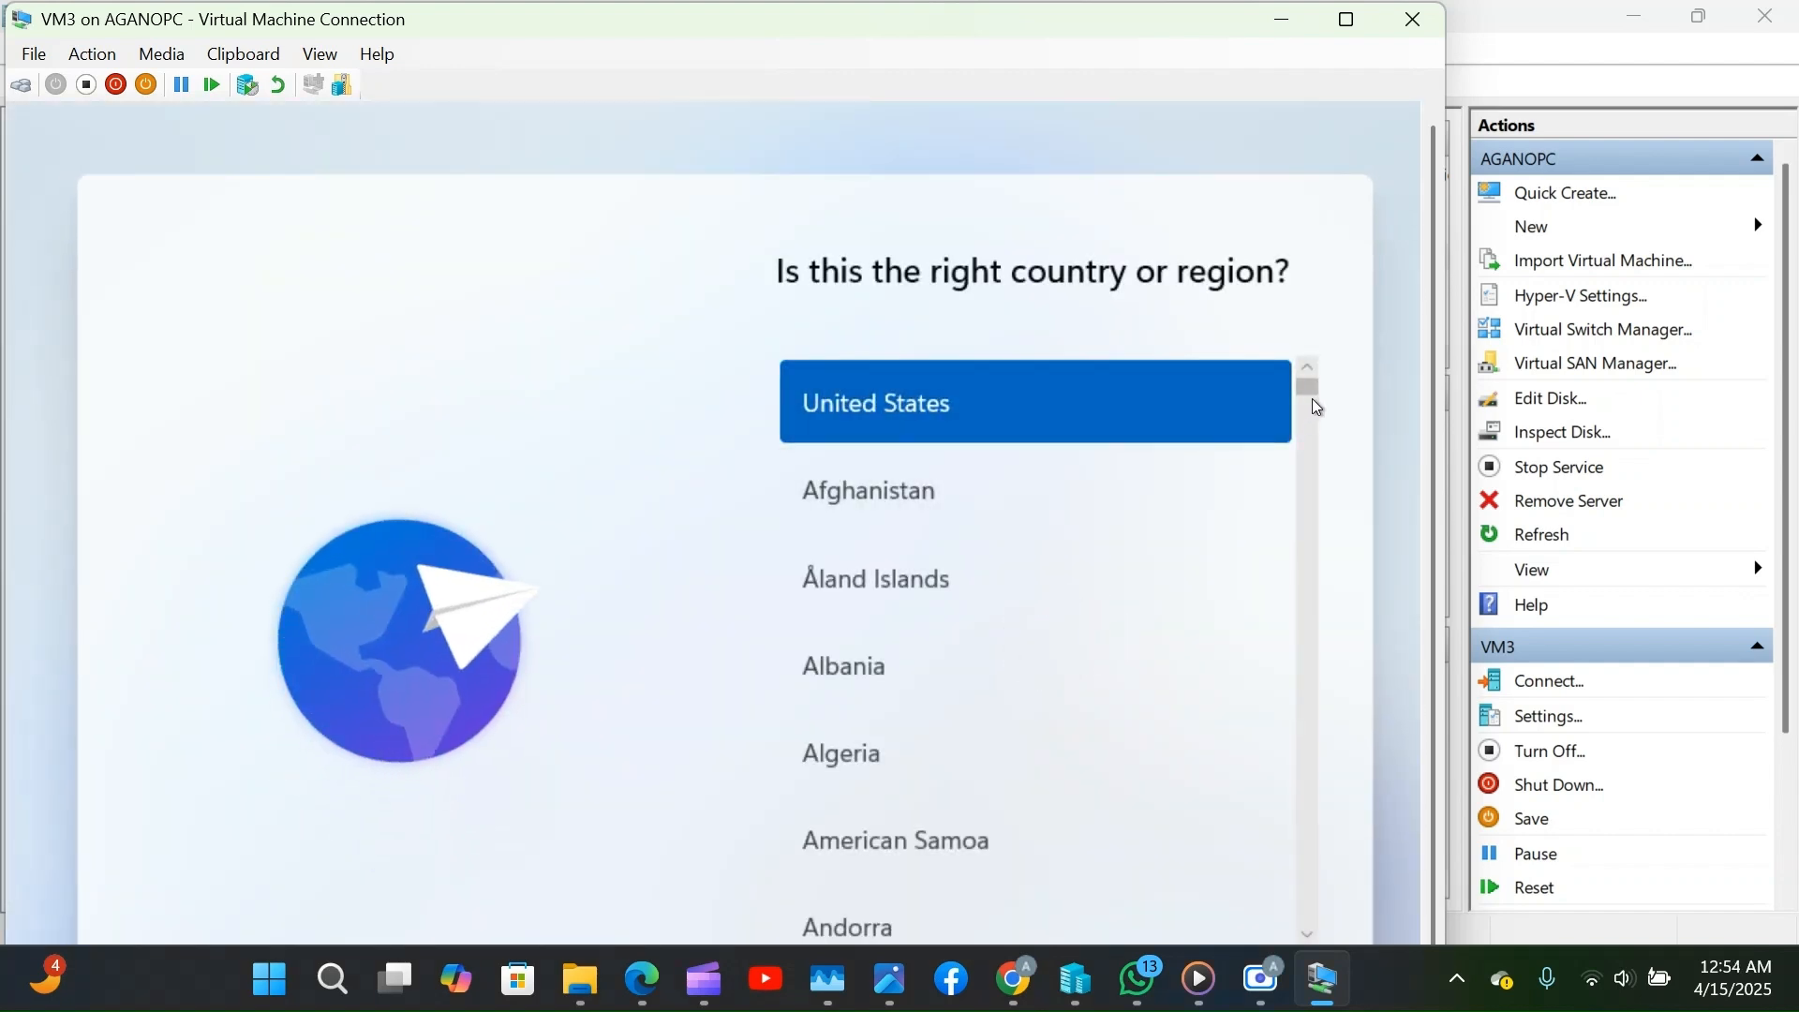
Go full screen, confirm United States region and US keyboard, and skip a second layout.
scroll(1317, 409, "down", 15)
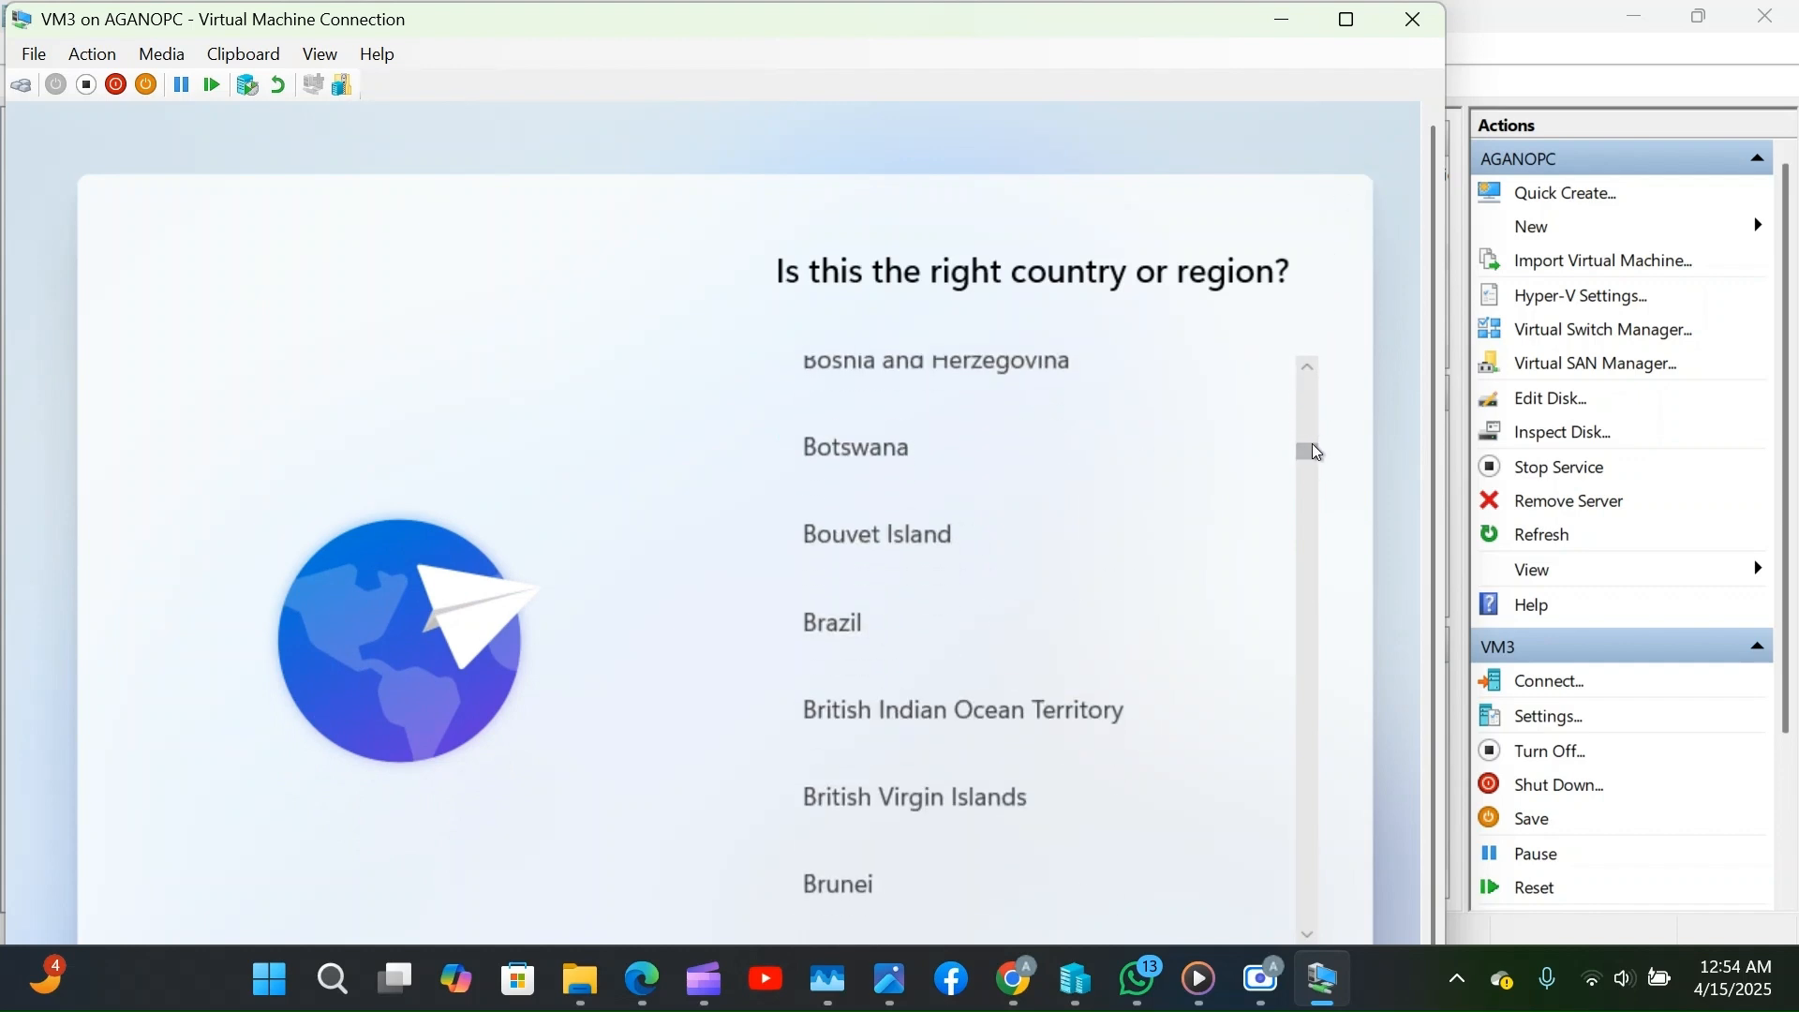
left_click_drag(1309, 450, 1285, 335)
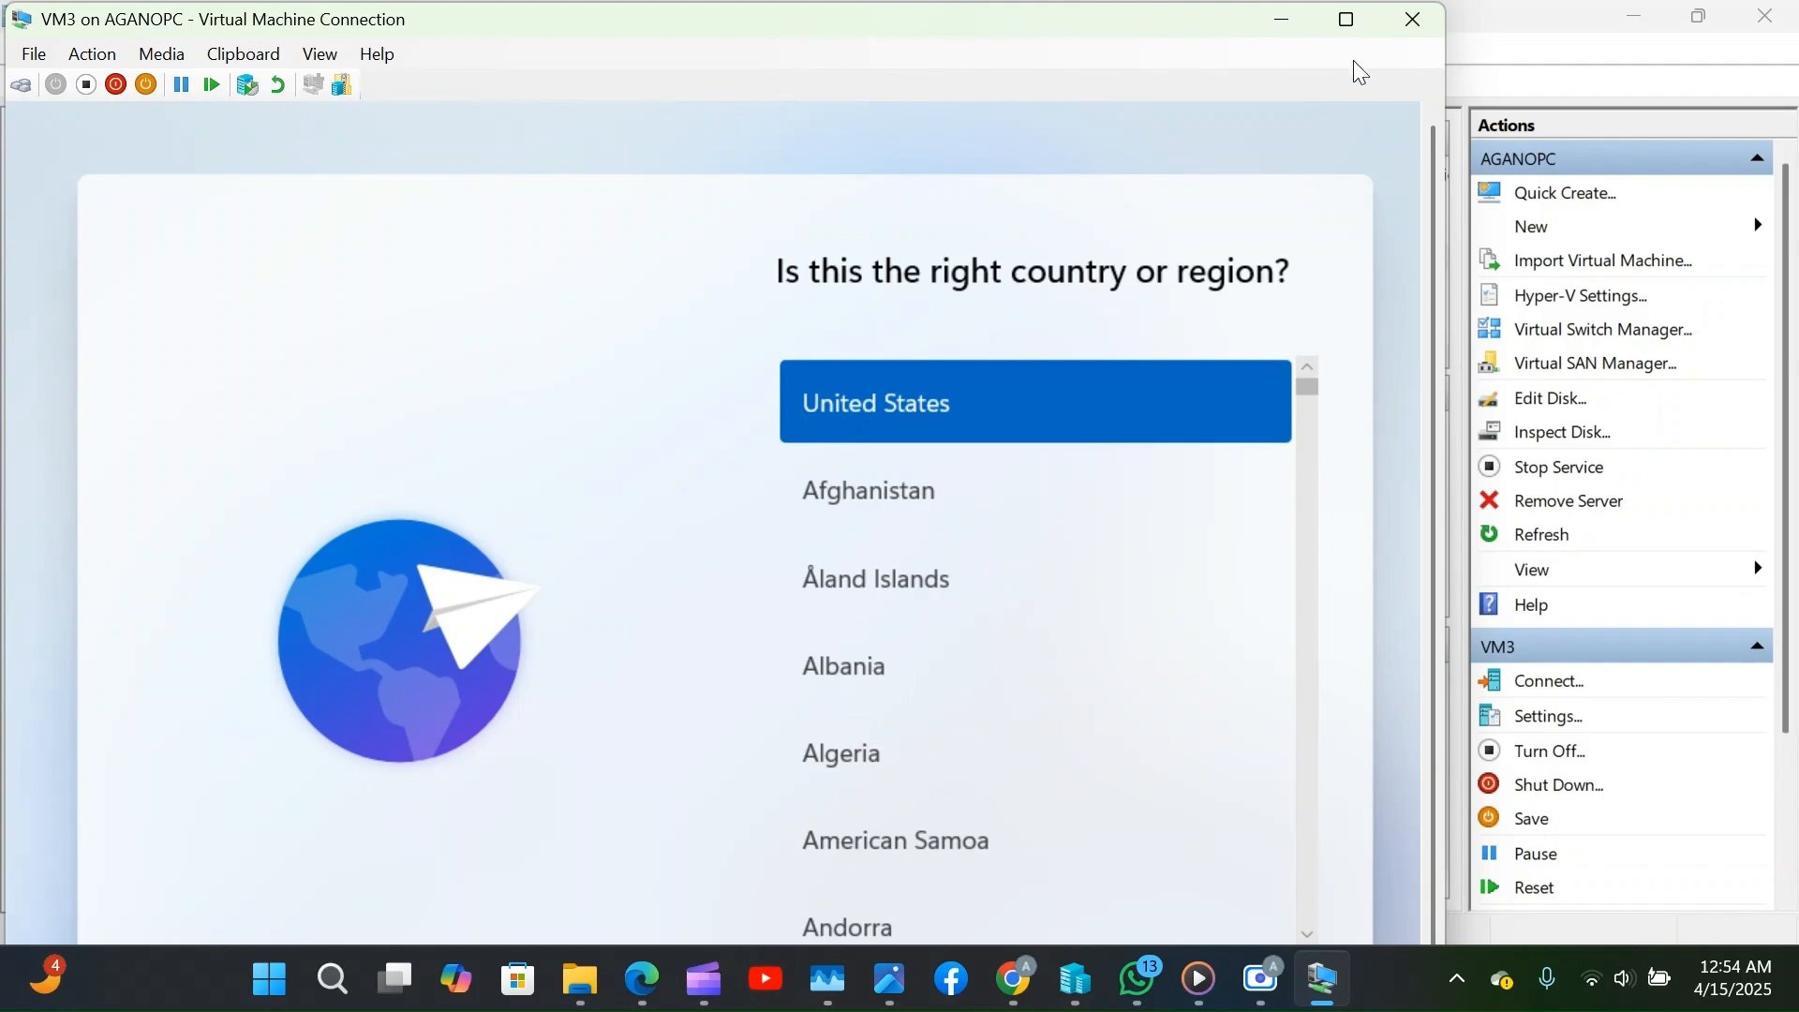
left_click(1350, 26)
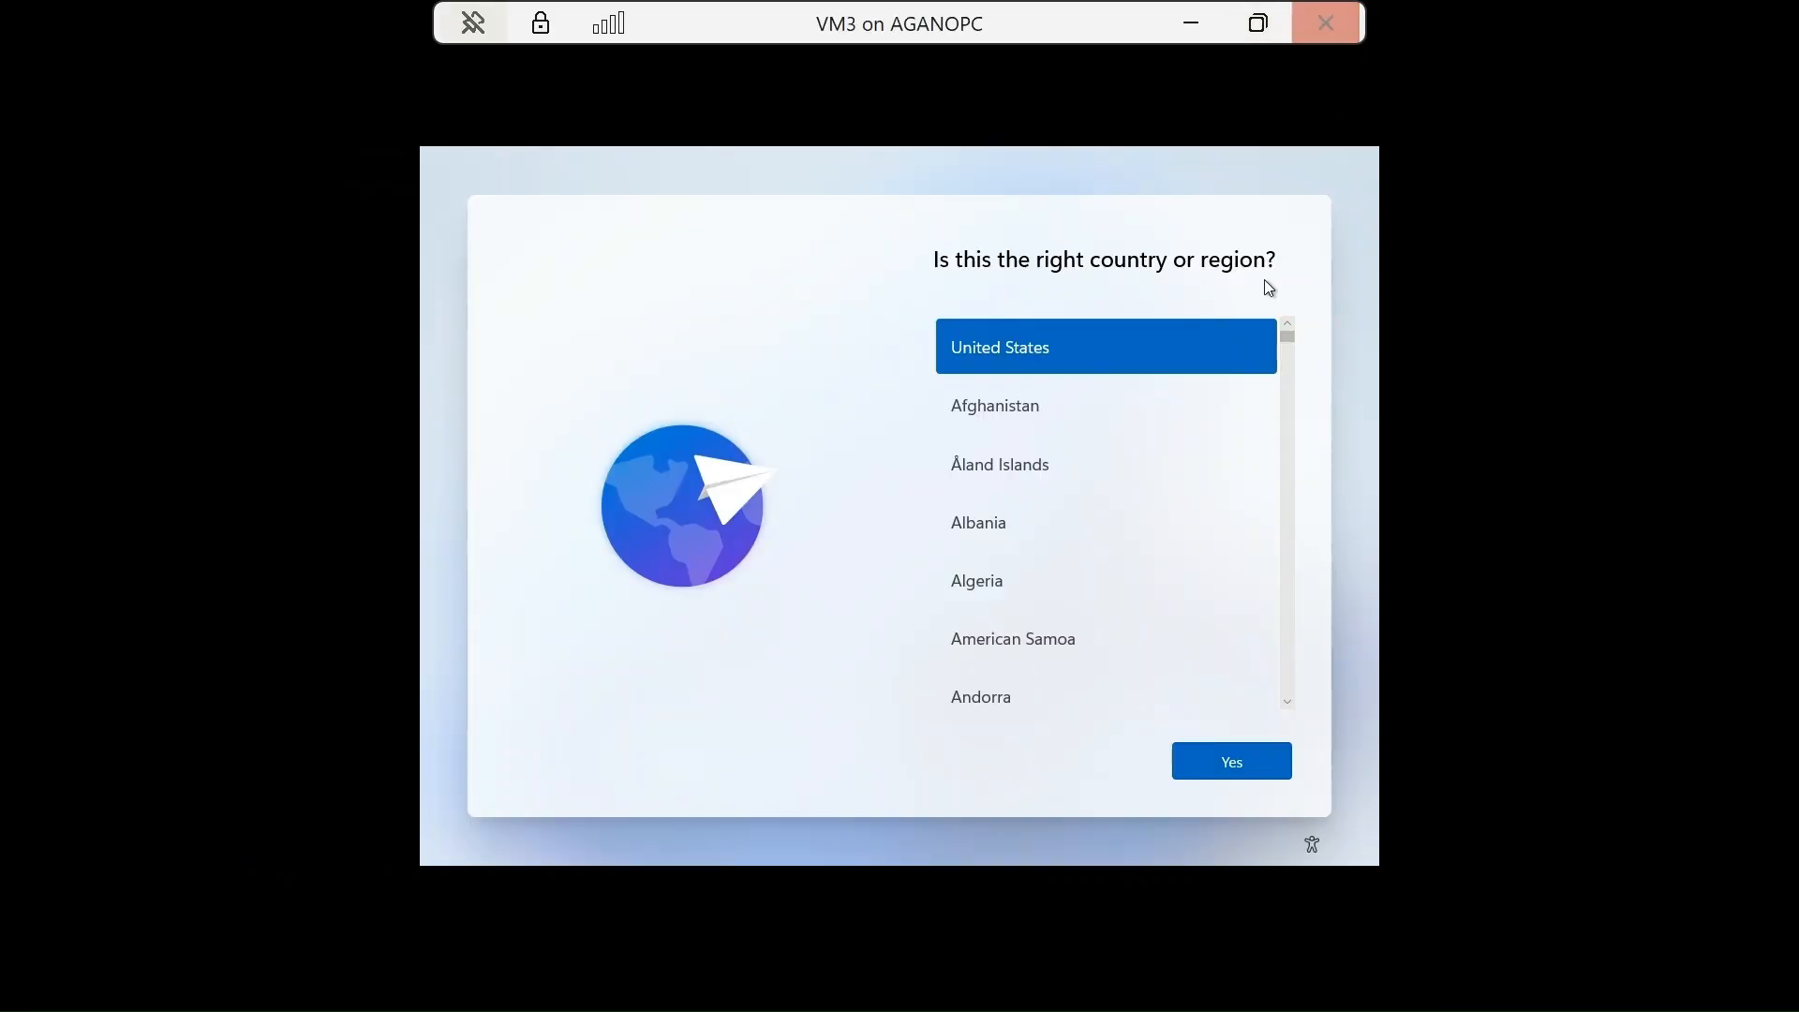
left_click(1222, 774)
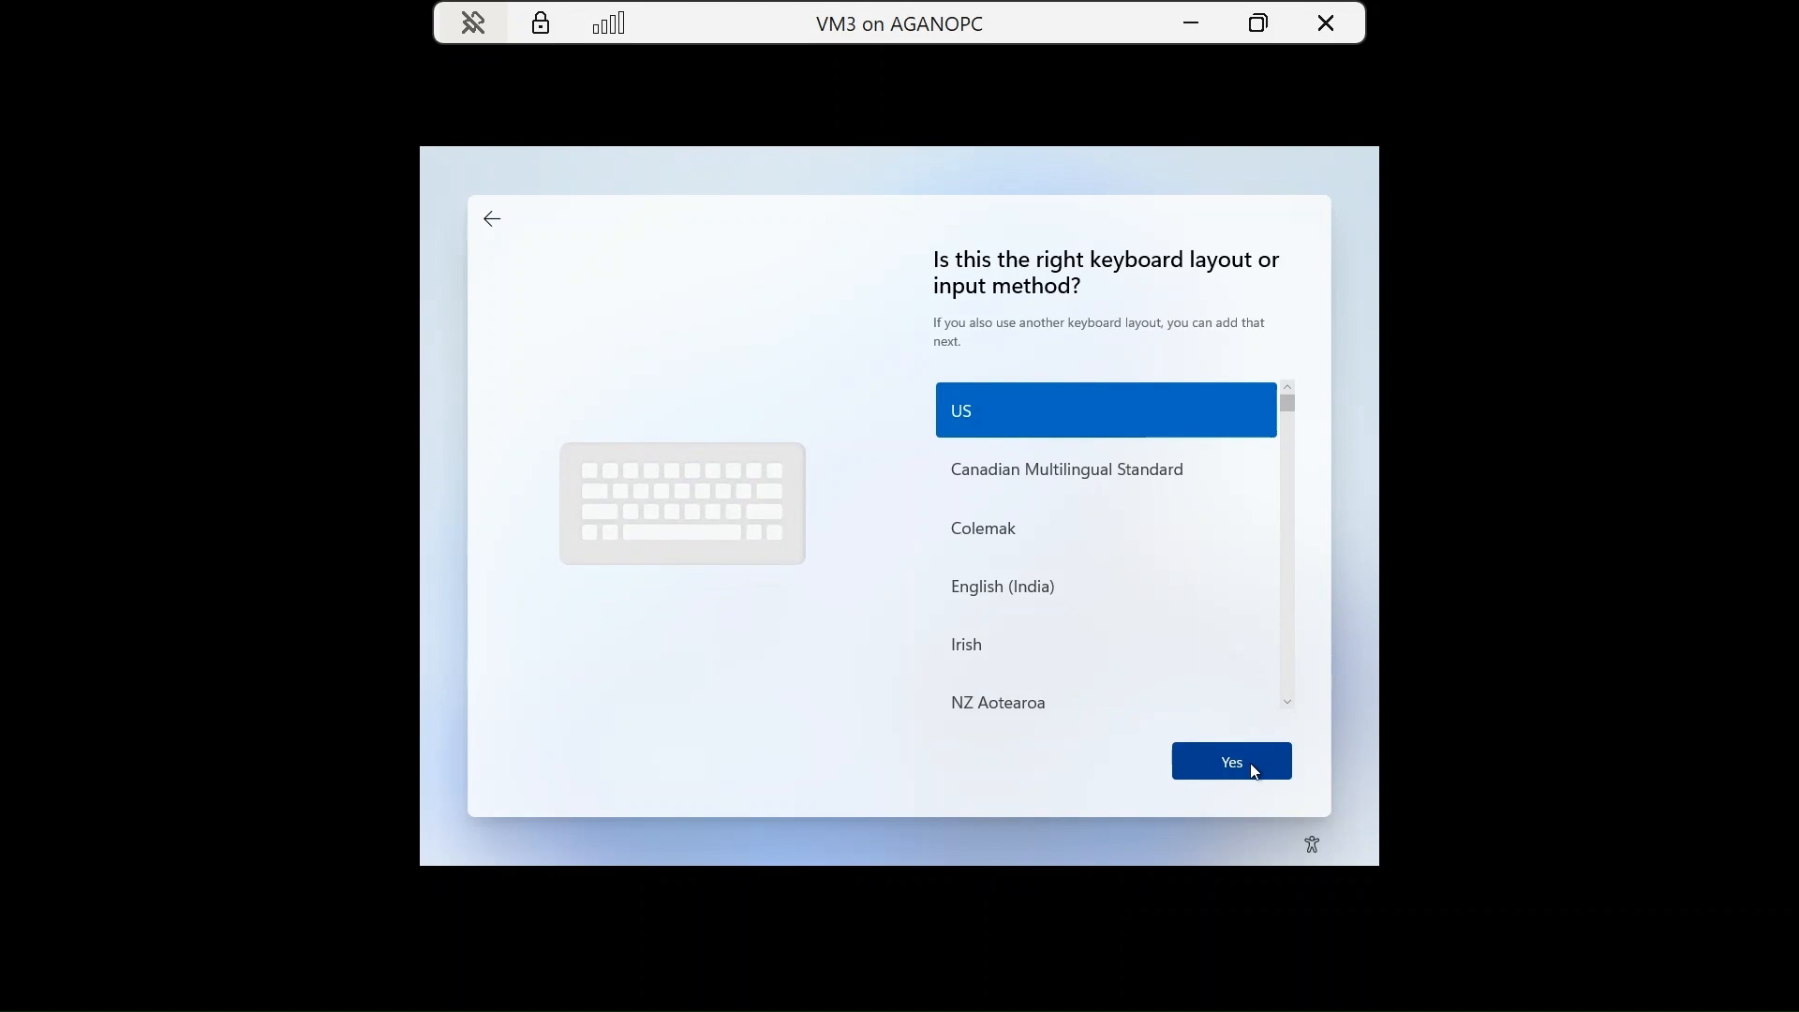
left_click(1254, 764)
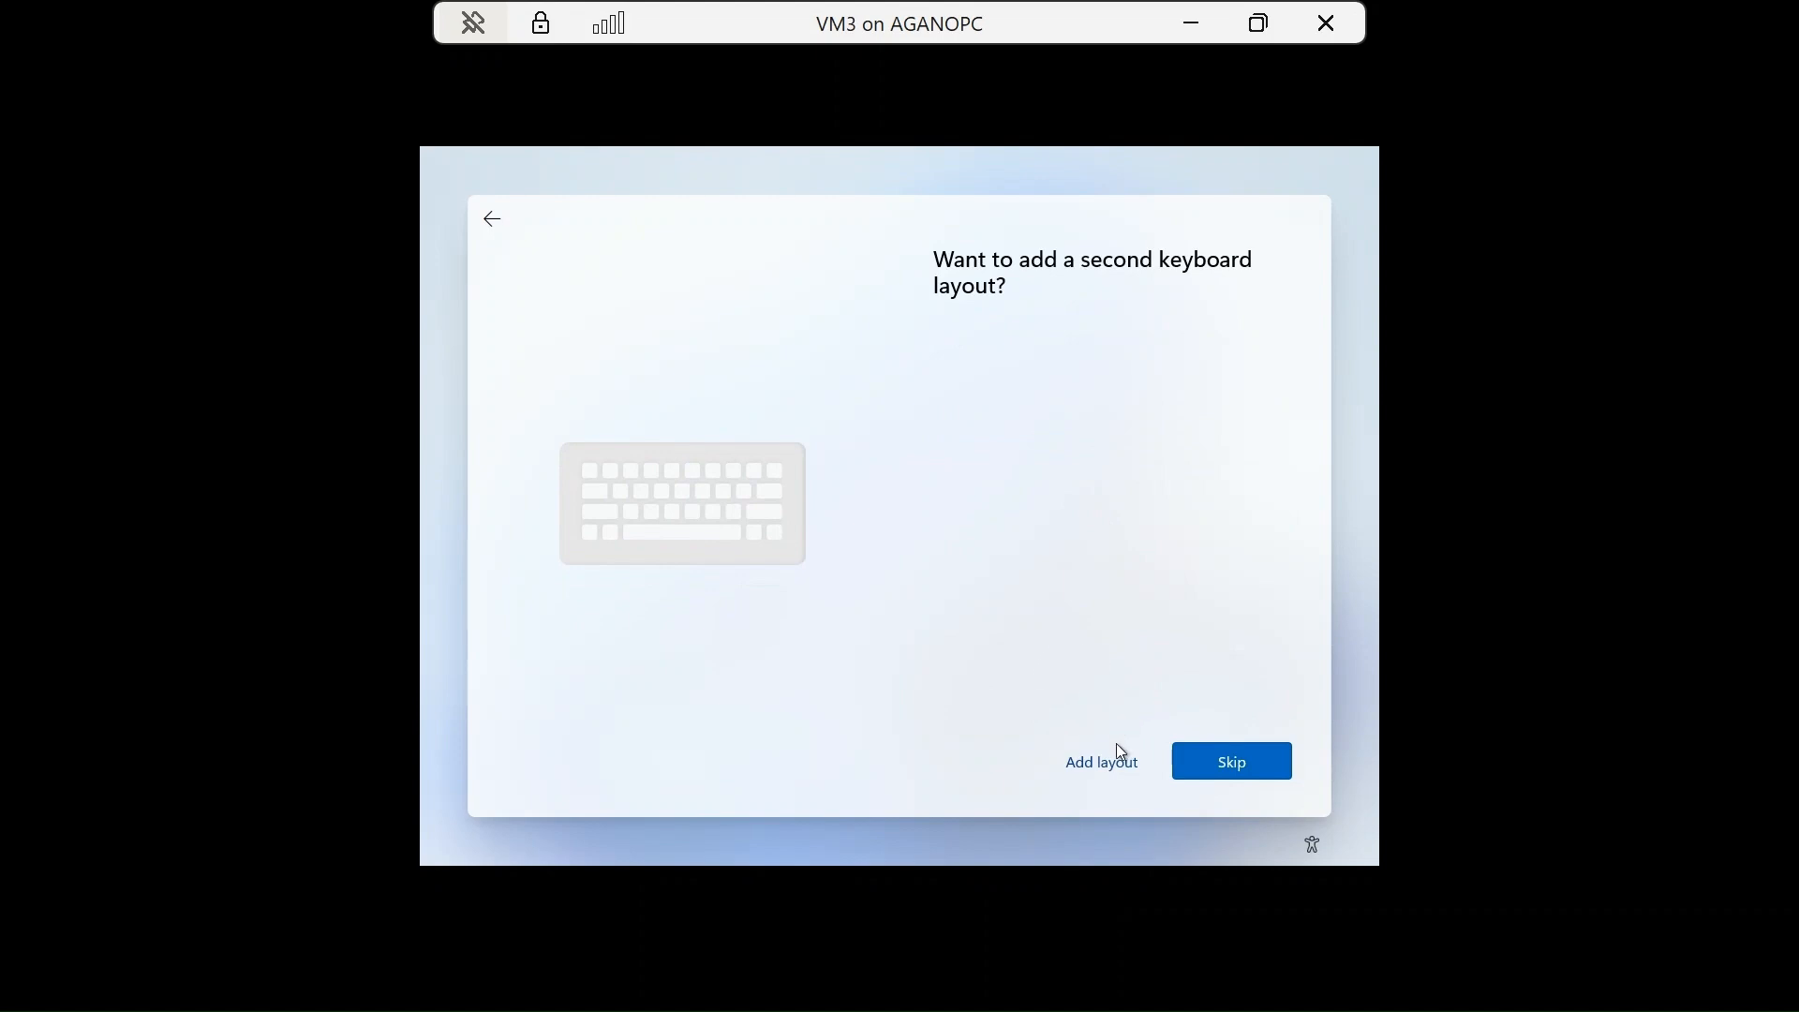
left_click(1209, 774)
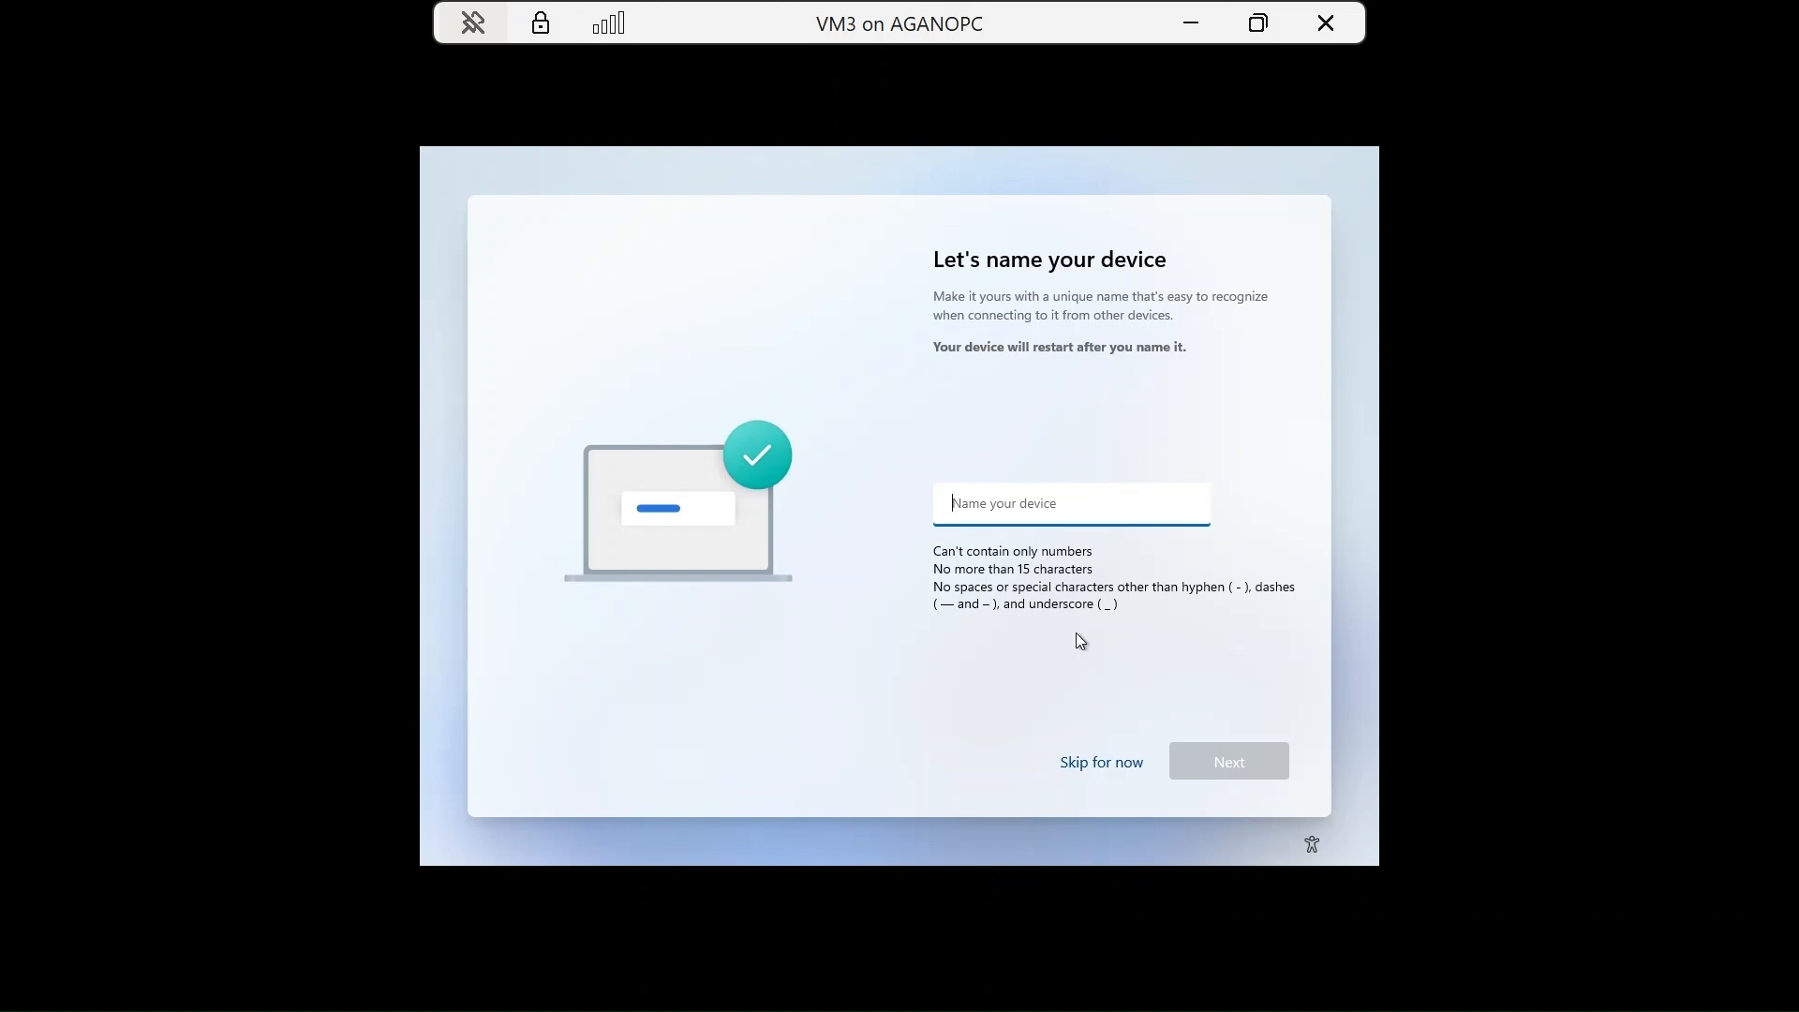
Name the device VM3 and choose Set up for personal use.
type("VM3")
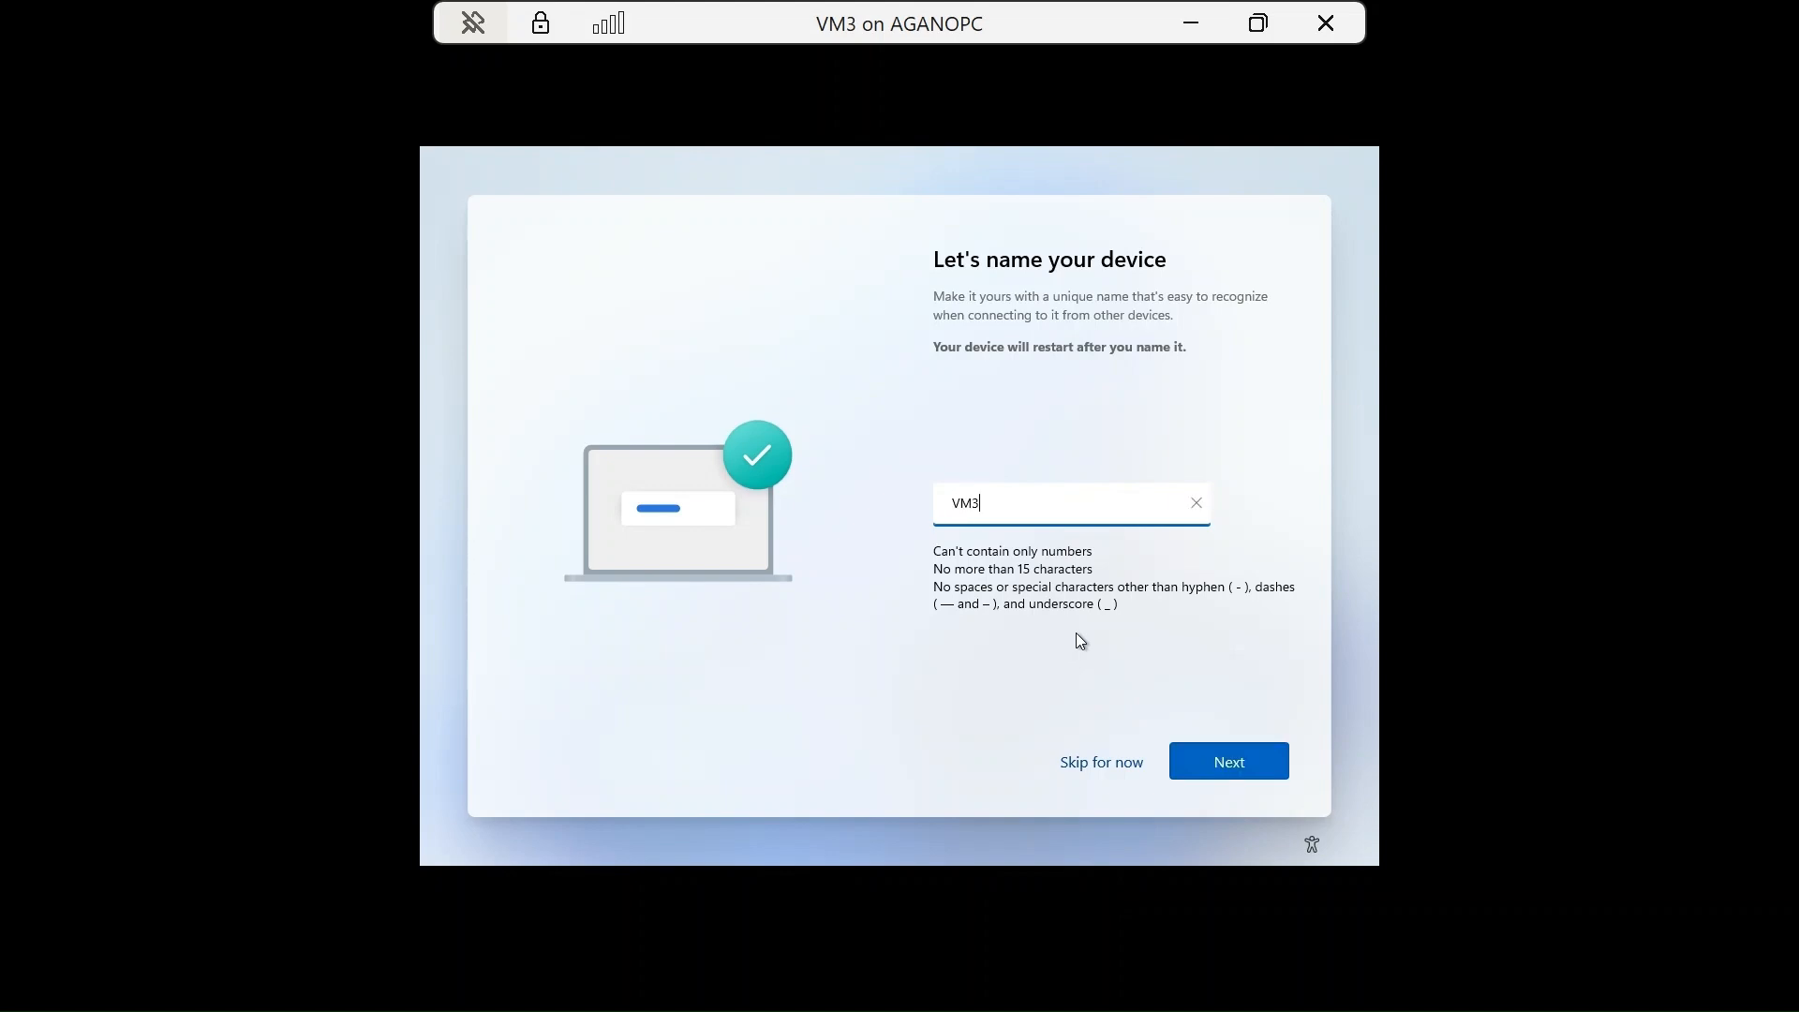
left_click(1212, 760)
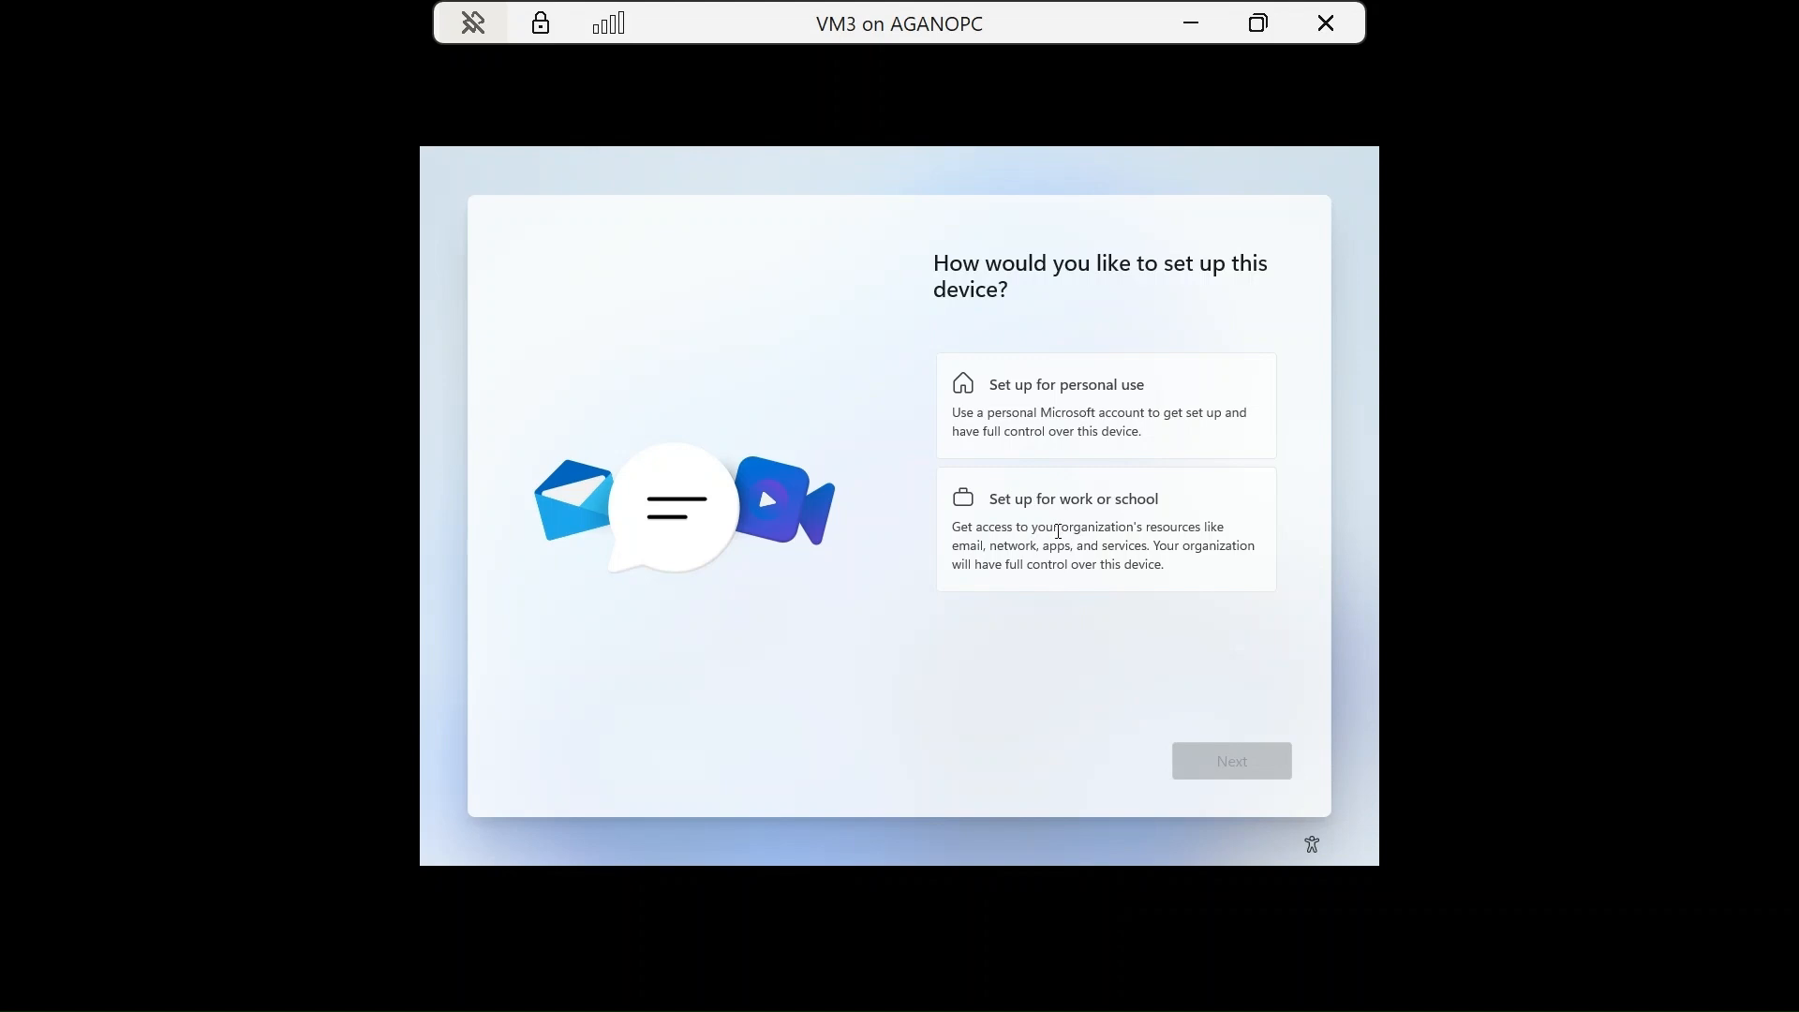
left_click(1047, 428)
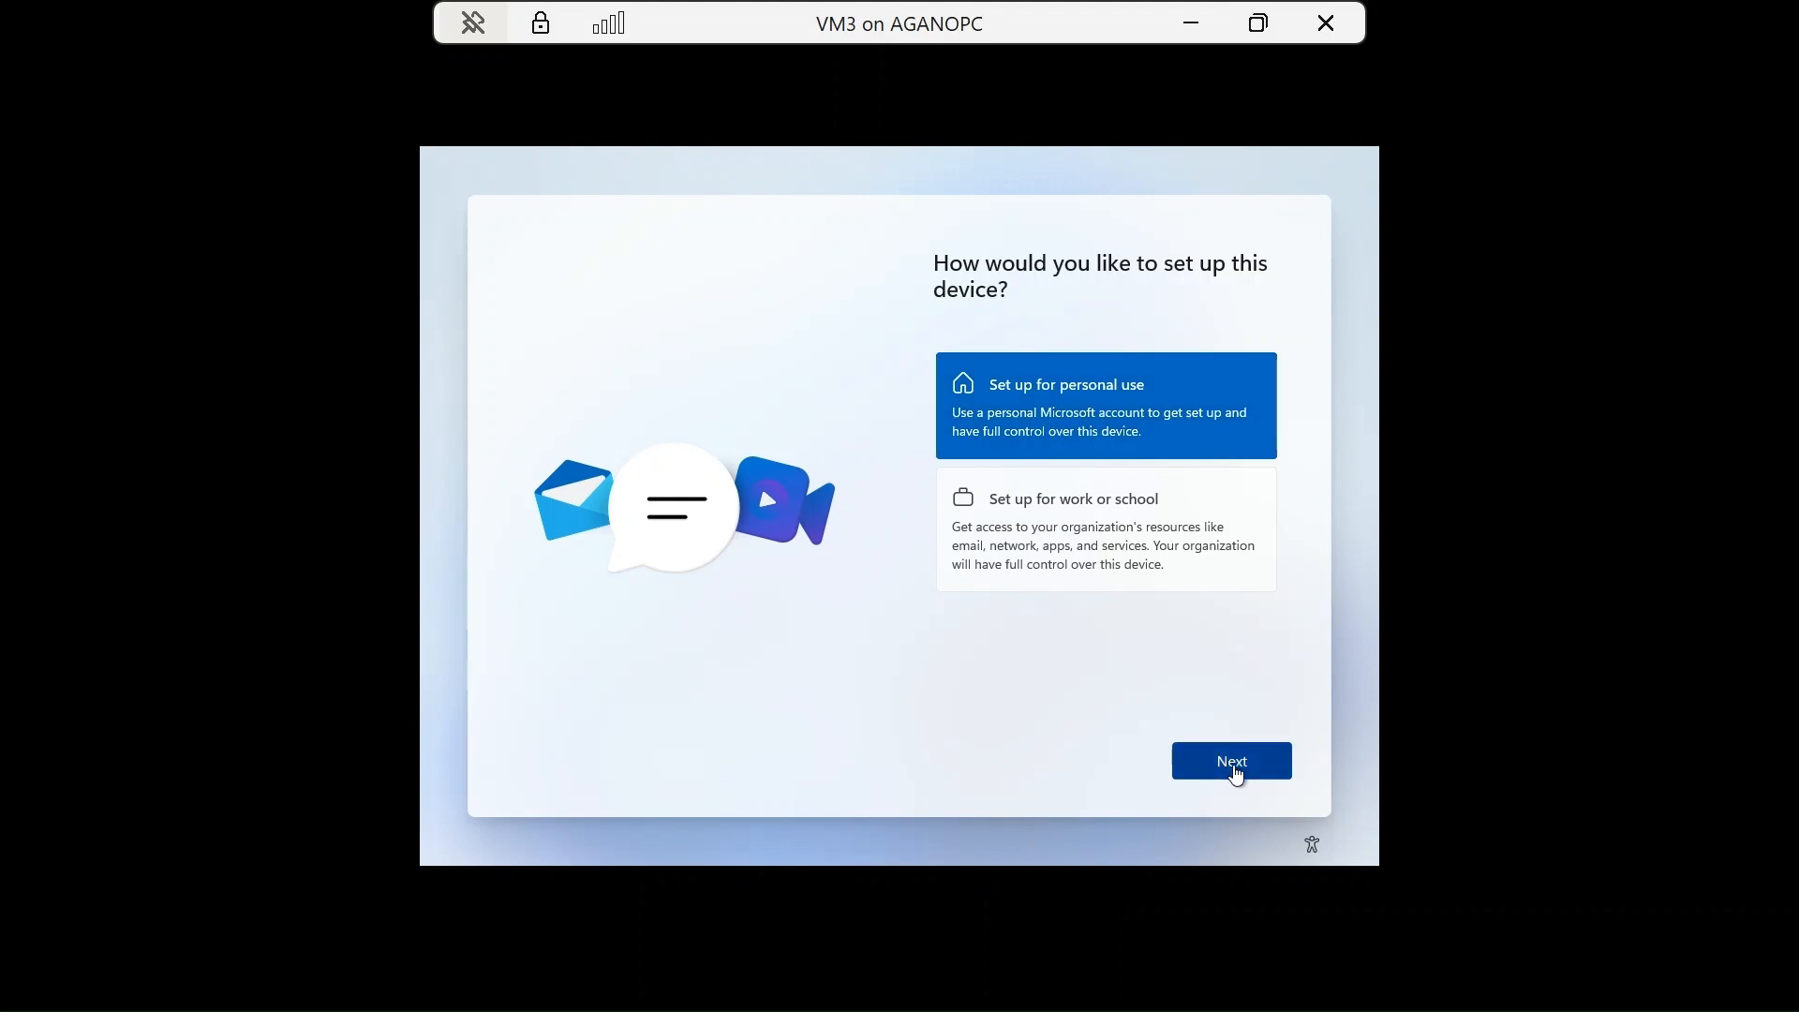
left_click(1237, 774)
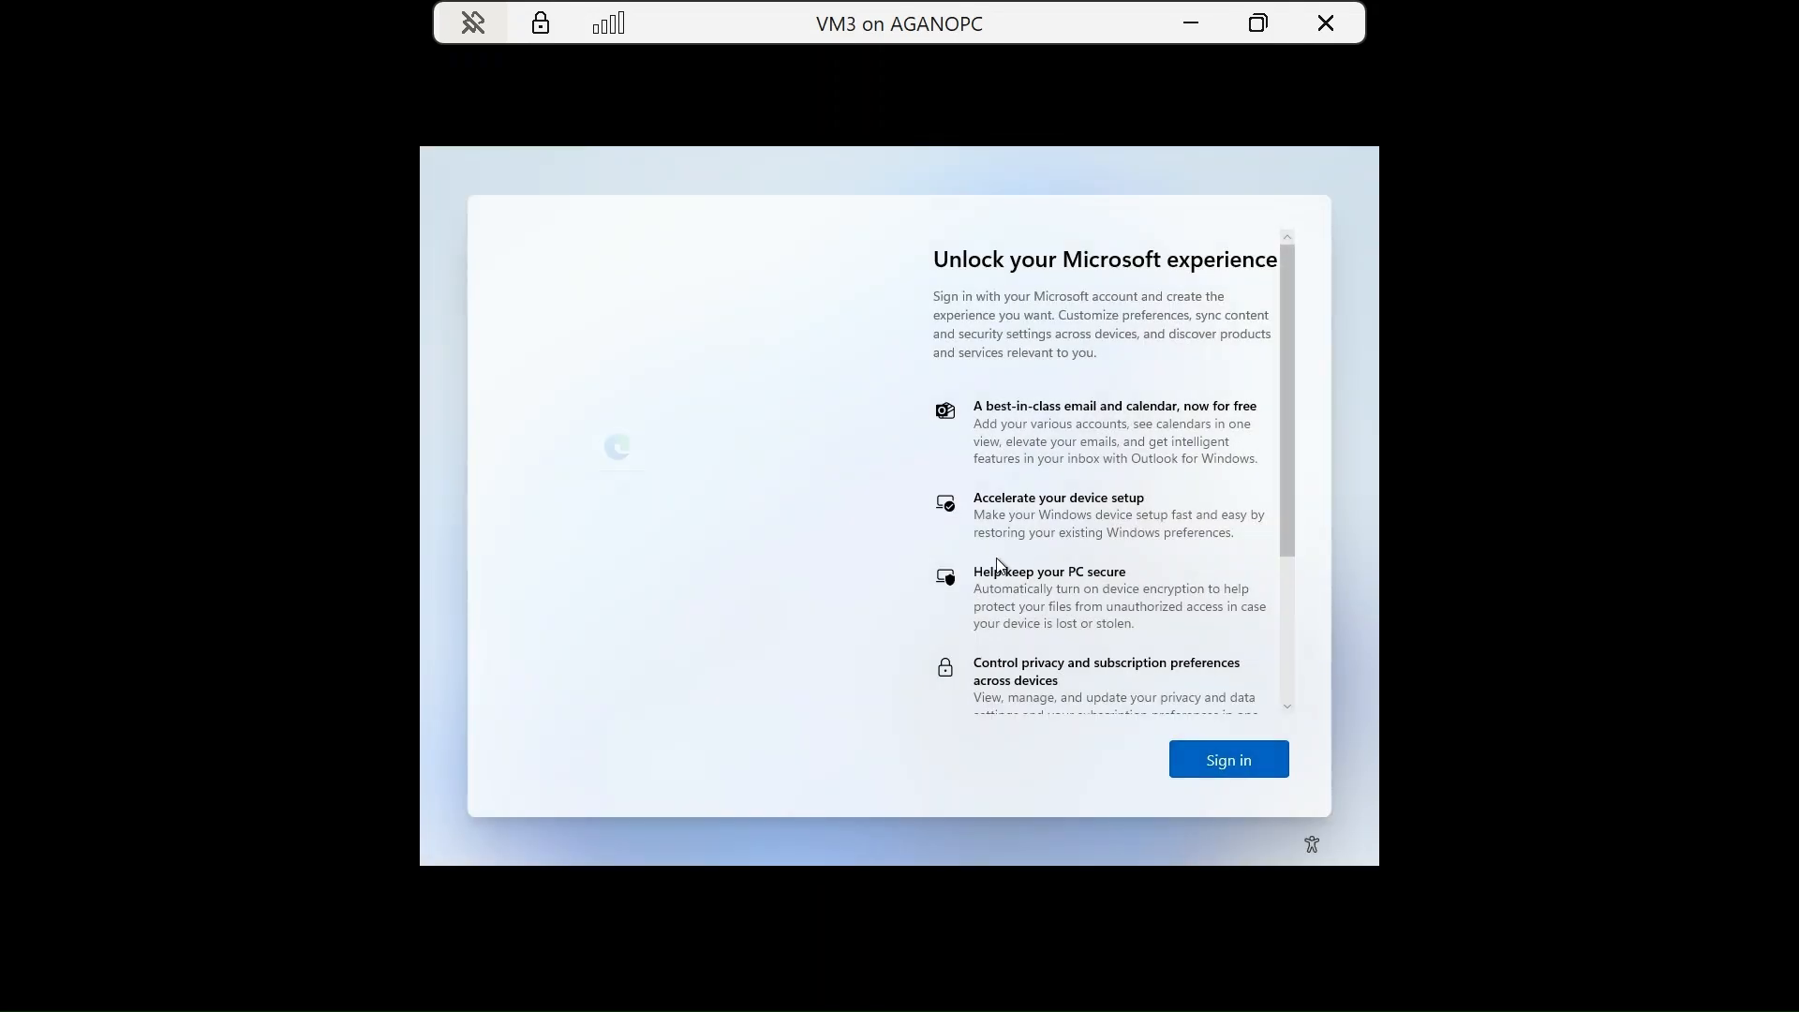
scroll(1121, 583, "down", 3)
scroll(1122, 583, "down", 2)
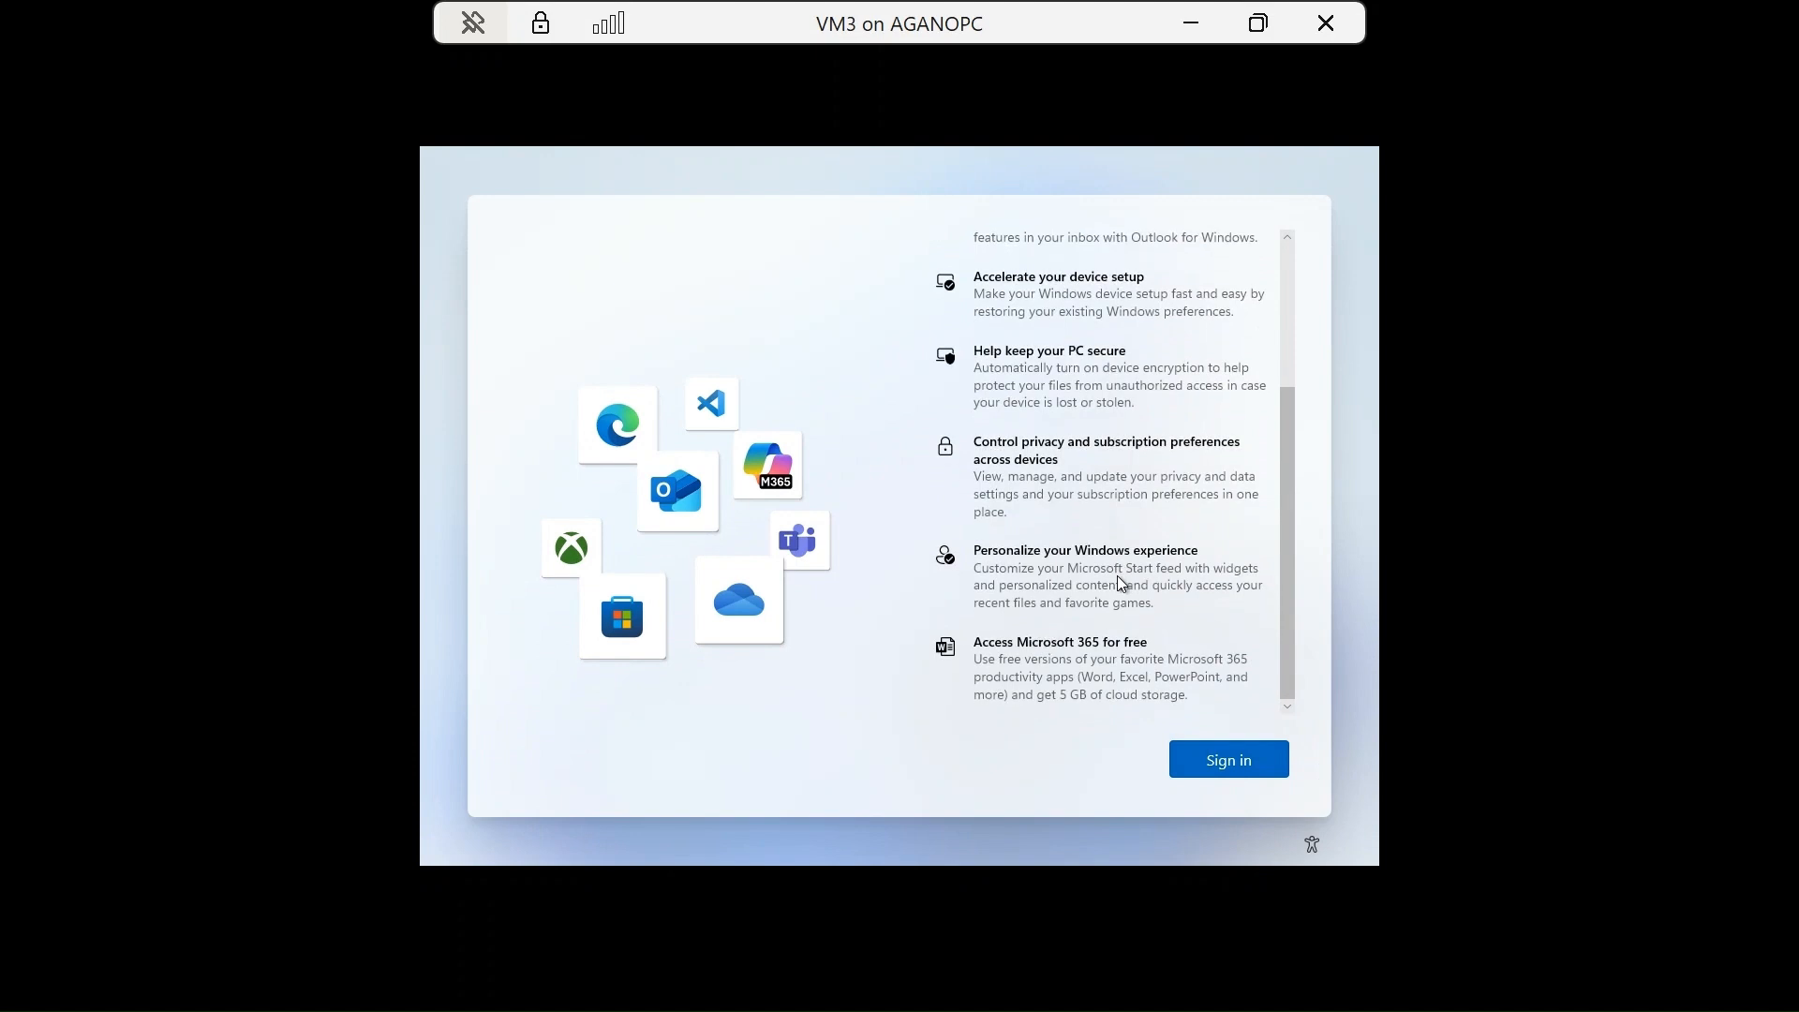
scroll(1121, 583, "up", 5)
scroll(1122, 583, "down", 3)
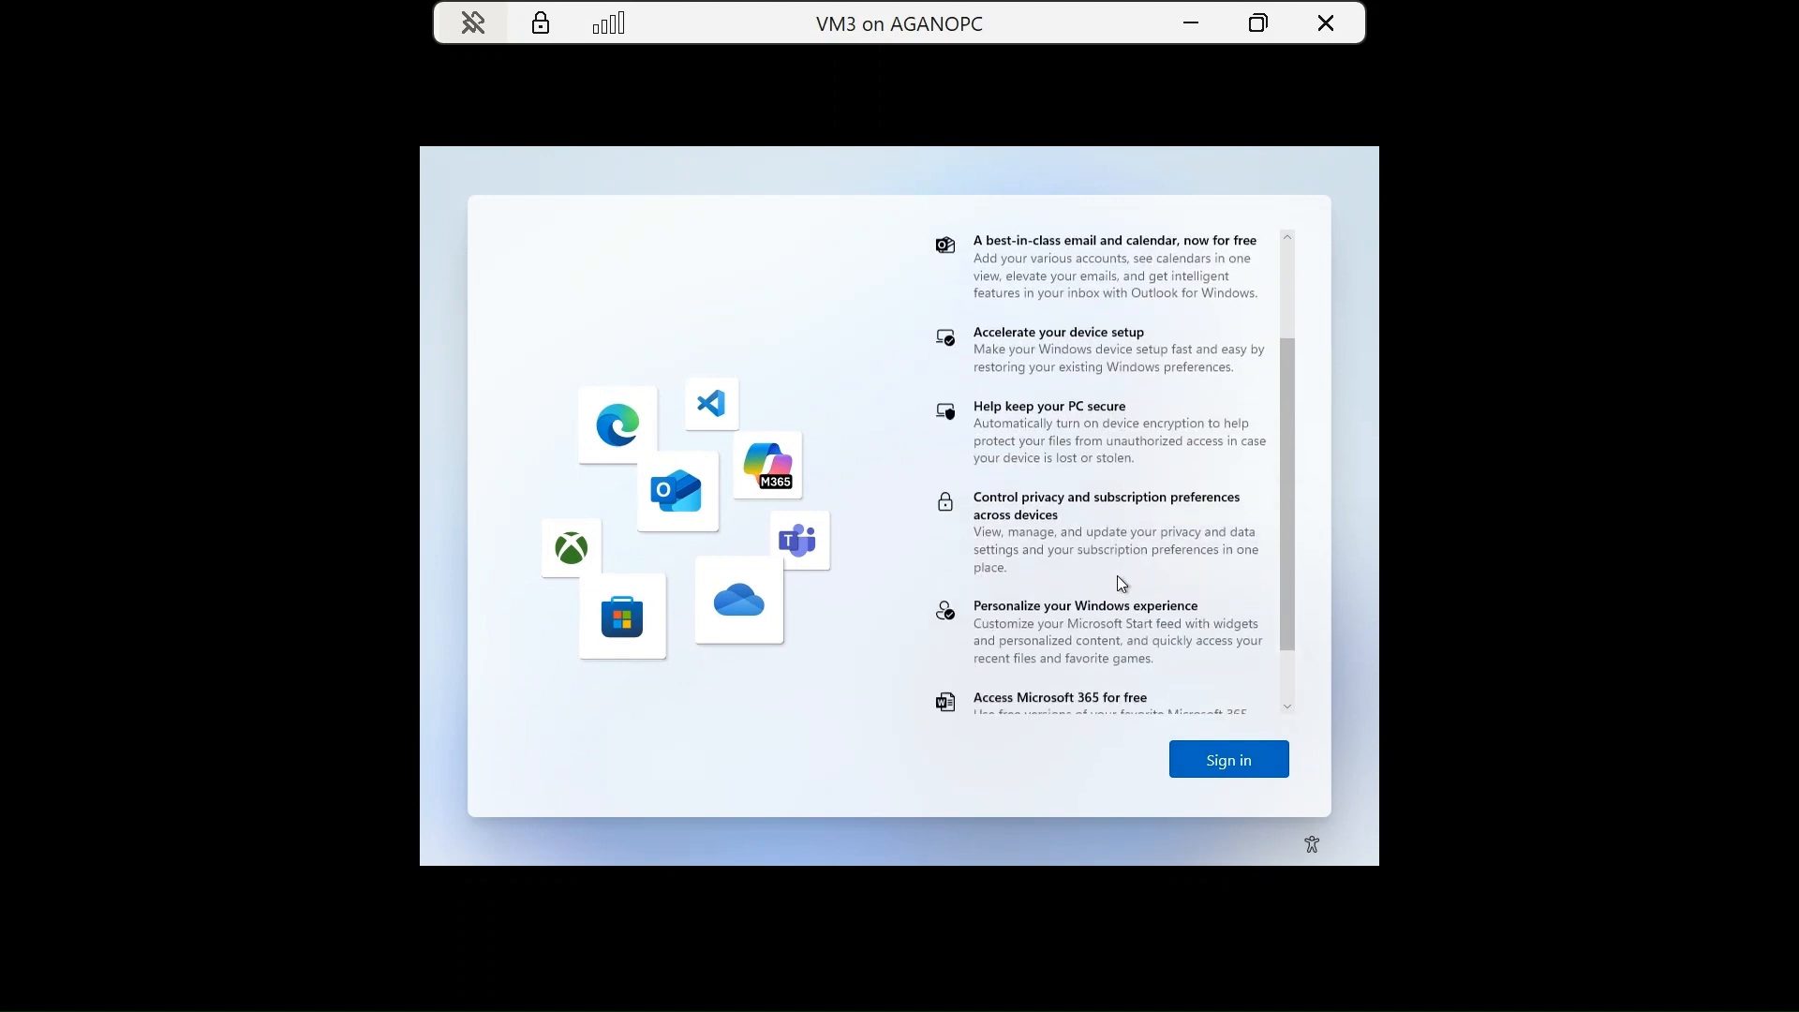
scroll(1122, 583, "up", 5)
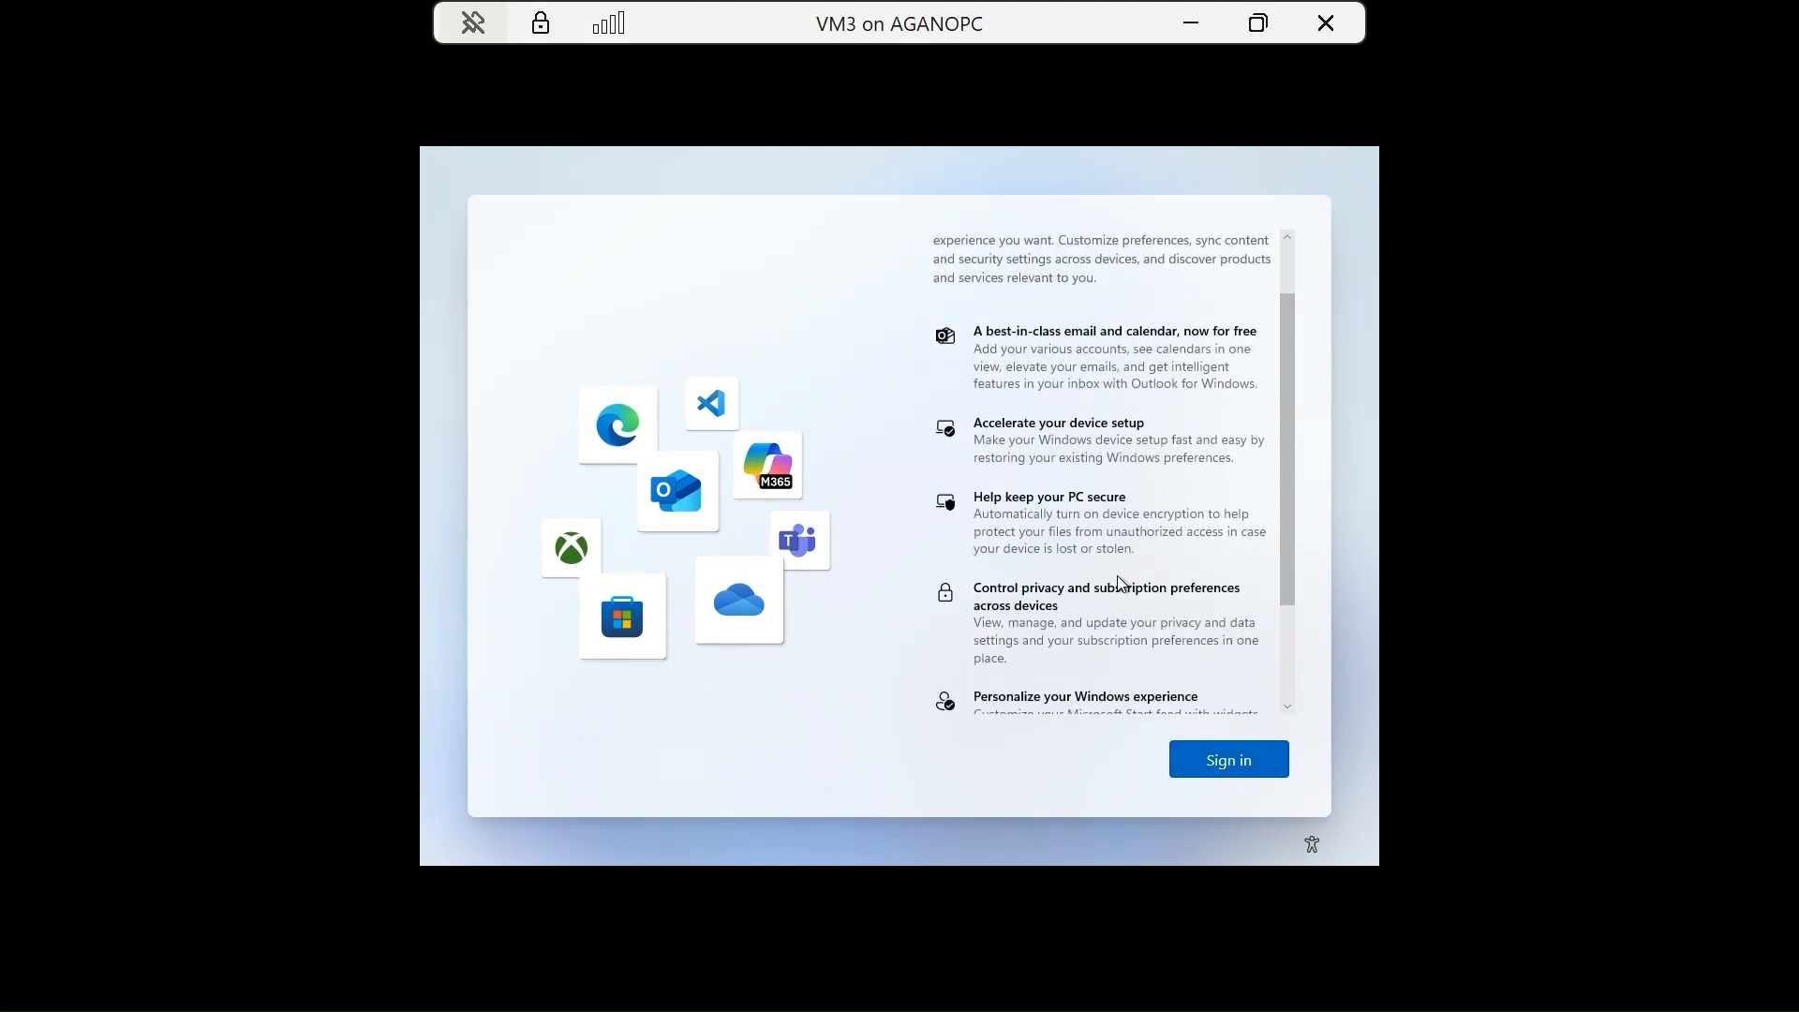
scroll(1120, 581, "down", 3)
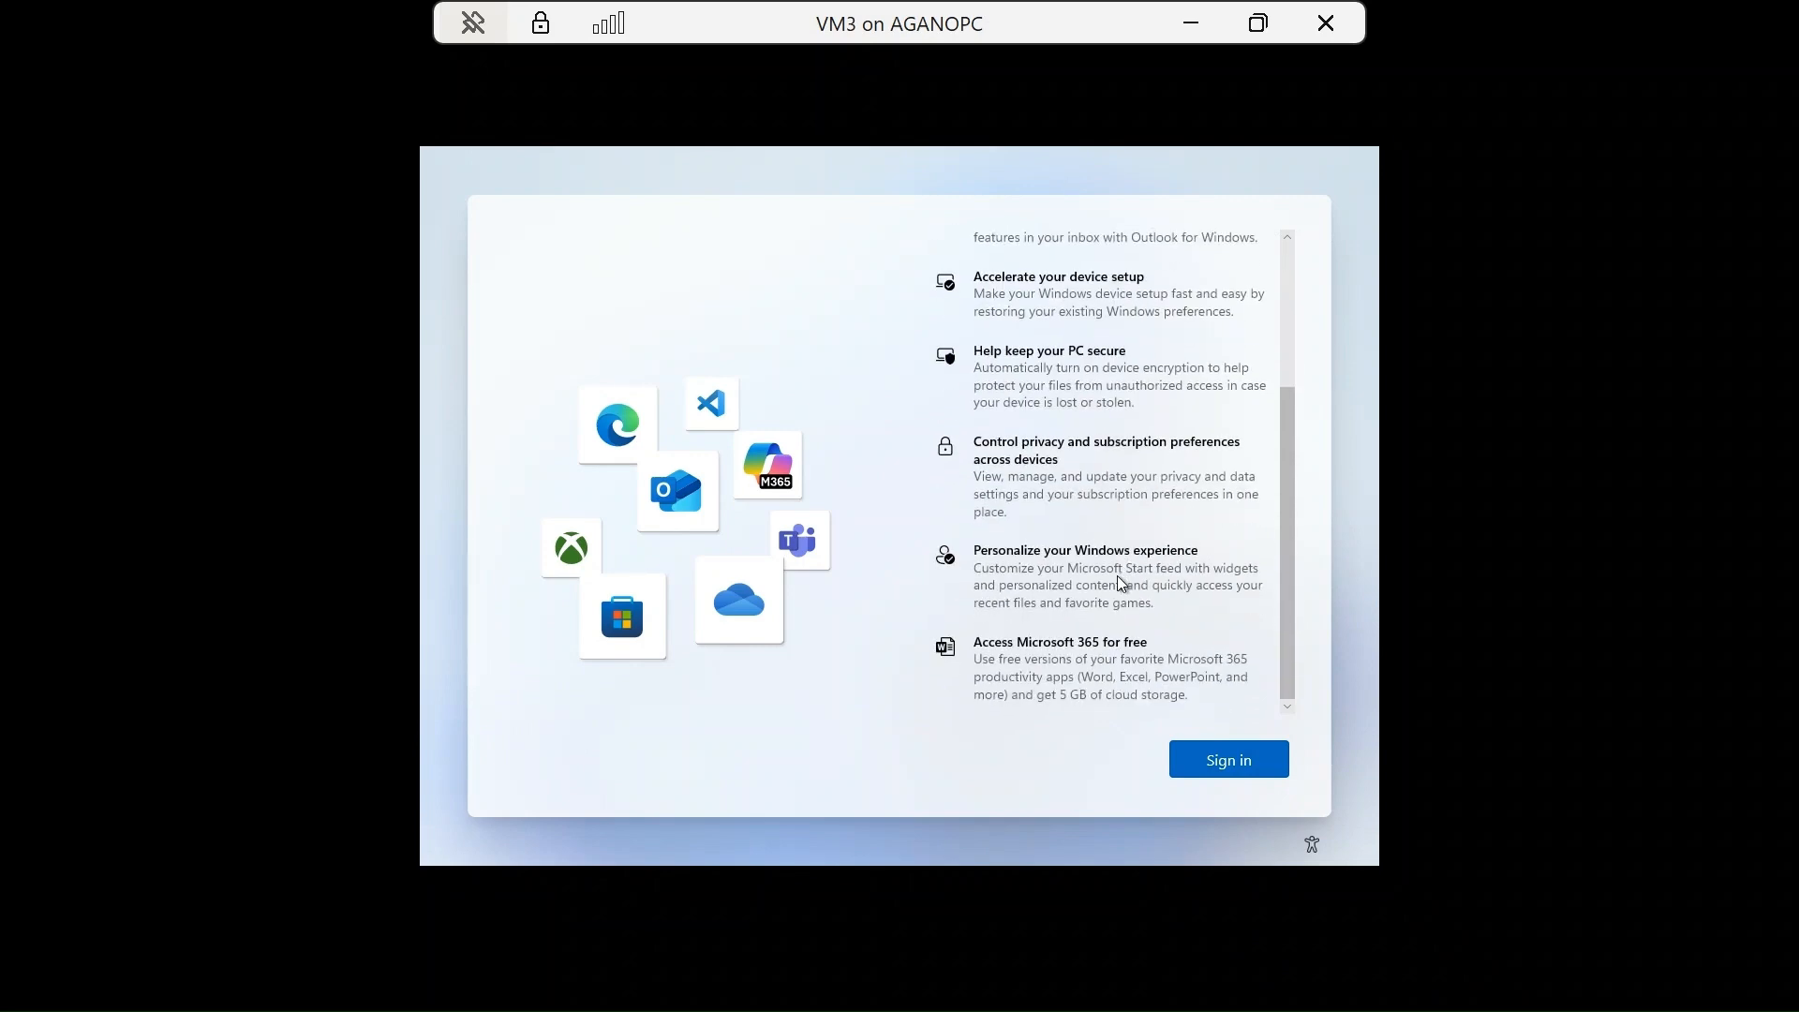
scroll(1120, 581, "up", 3)
scroll(1121, 582, "down", 3)
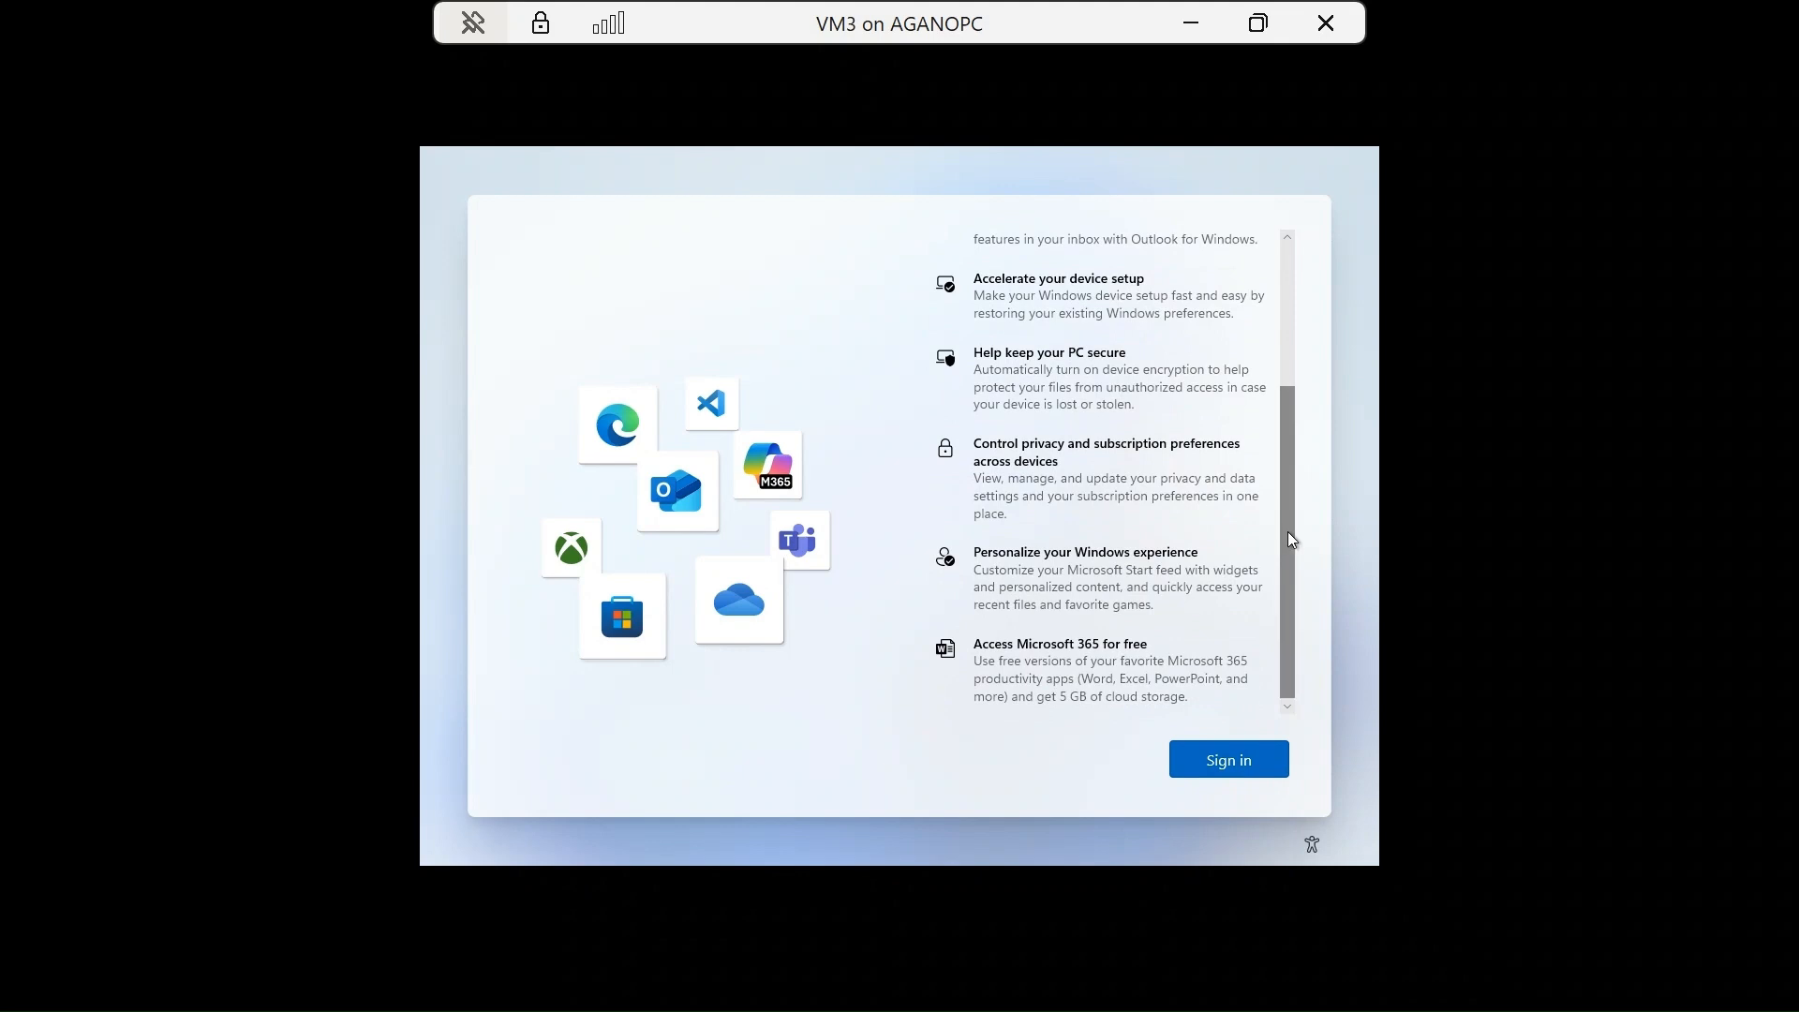
left_click_drag(1287, 531, 1300, 640)
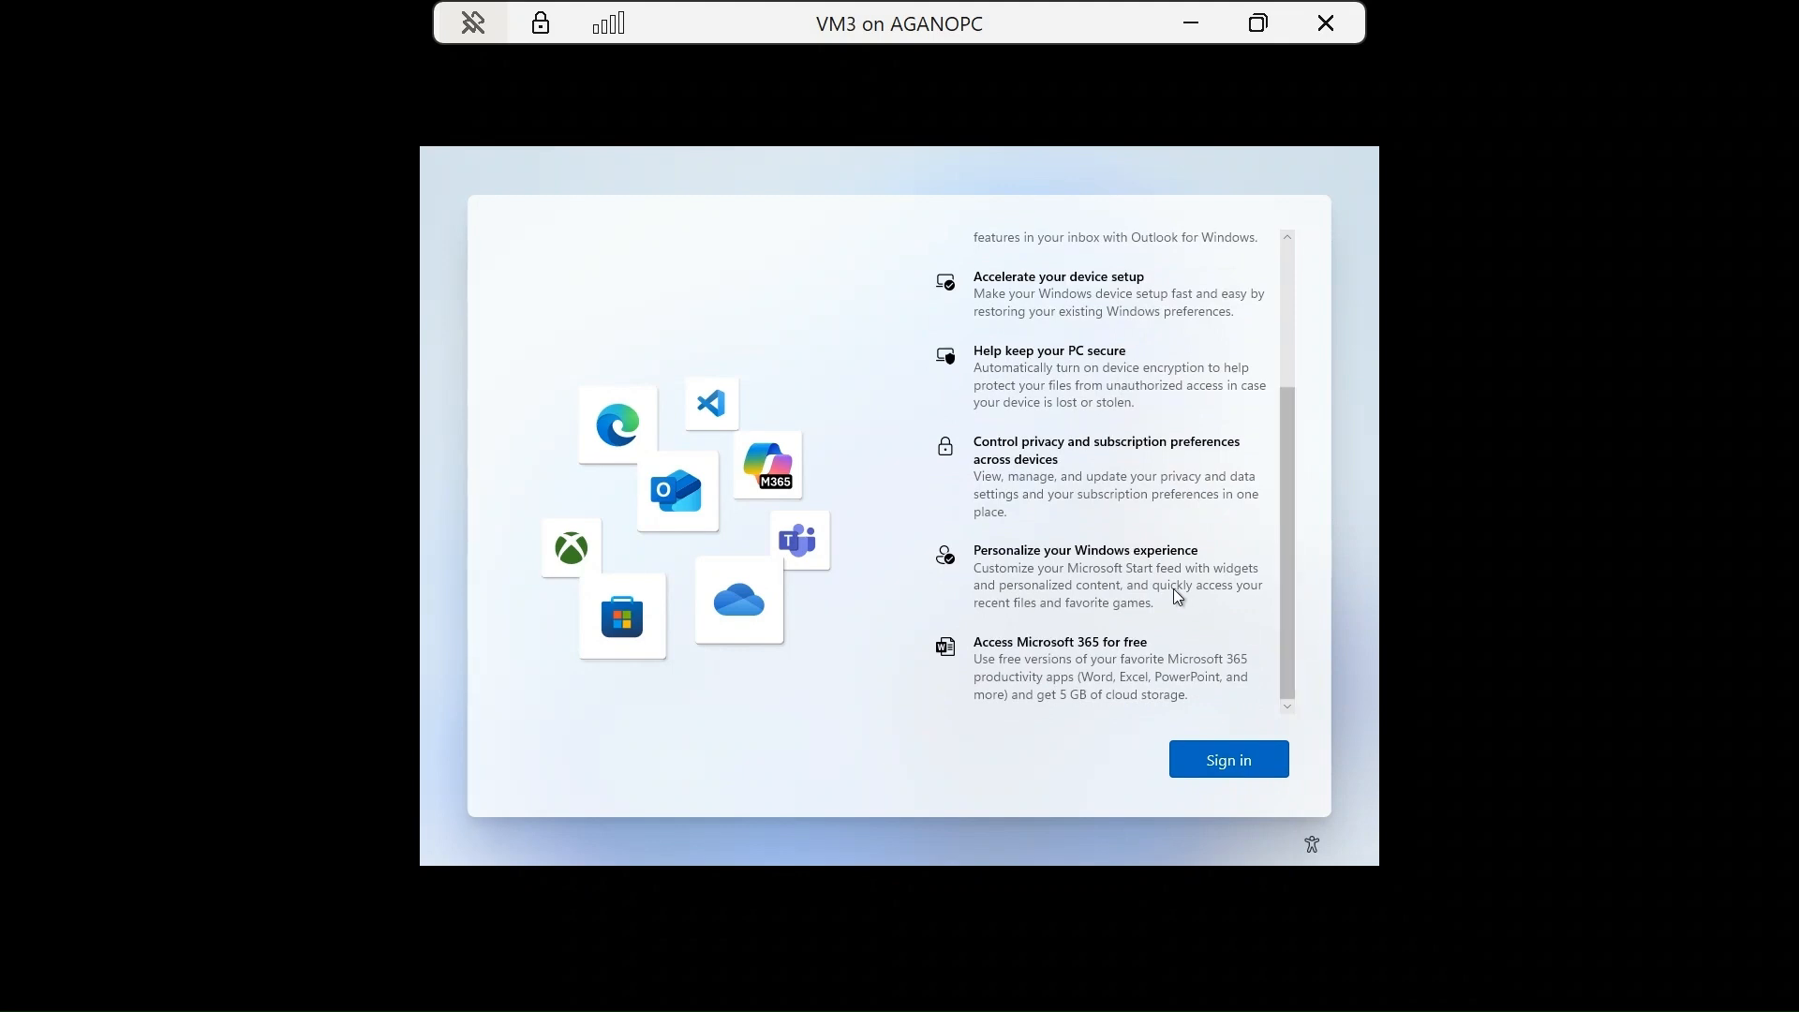
scroll(1176, 590, "up", 3)
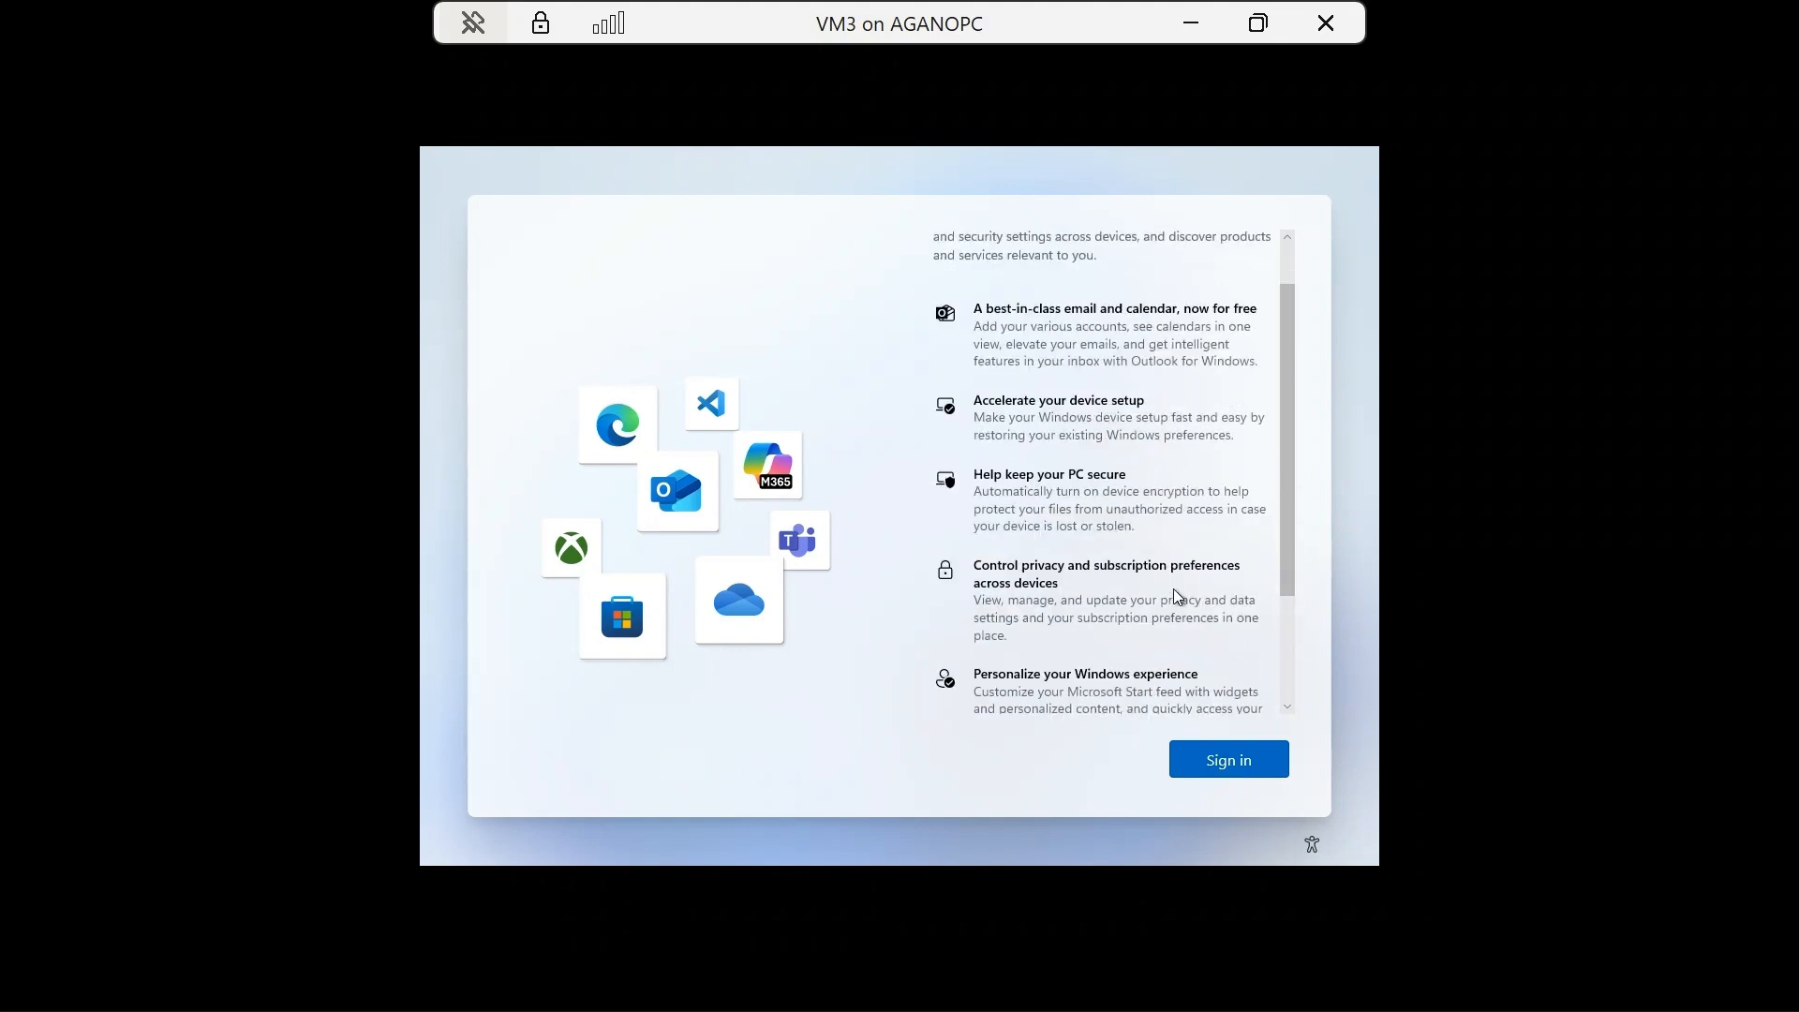
scroll(1178, 597, "up", 2)
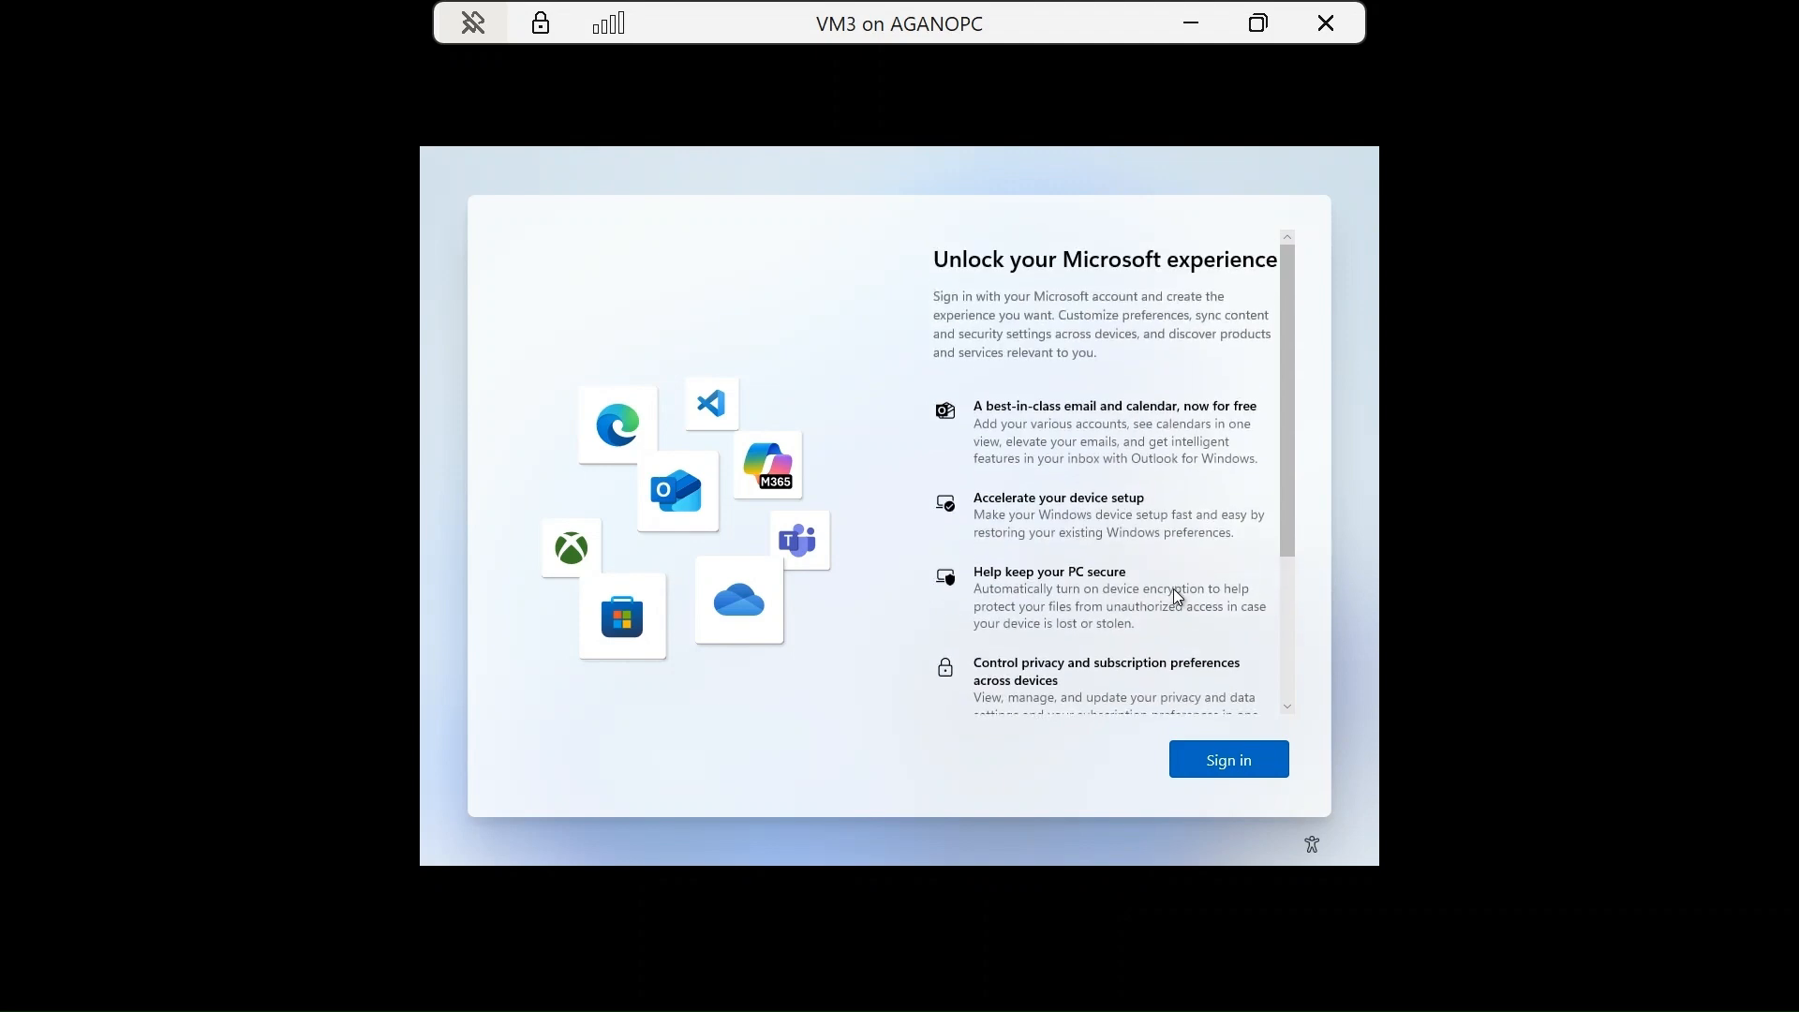
scroll(1177, 597, "down", 3)
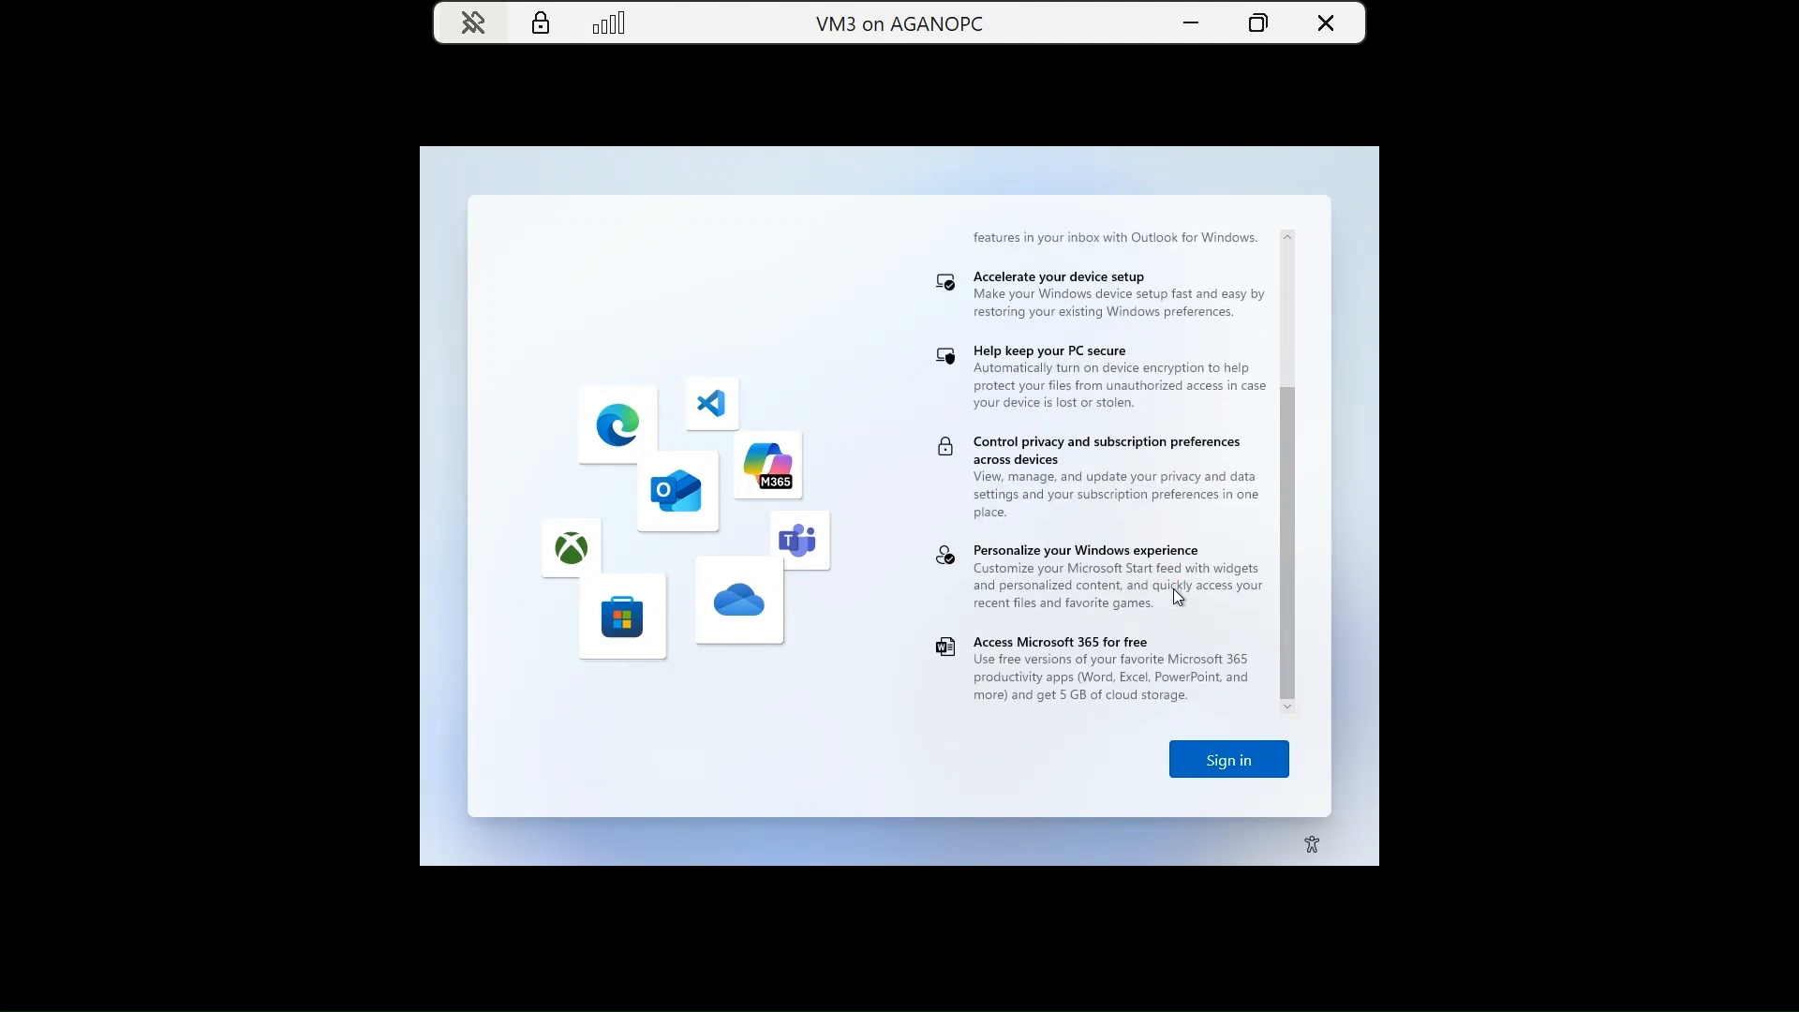
scroll(1179, 597, "up", 1)
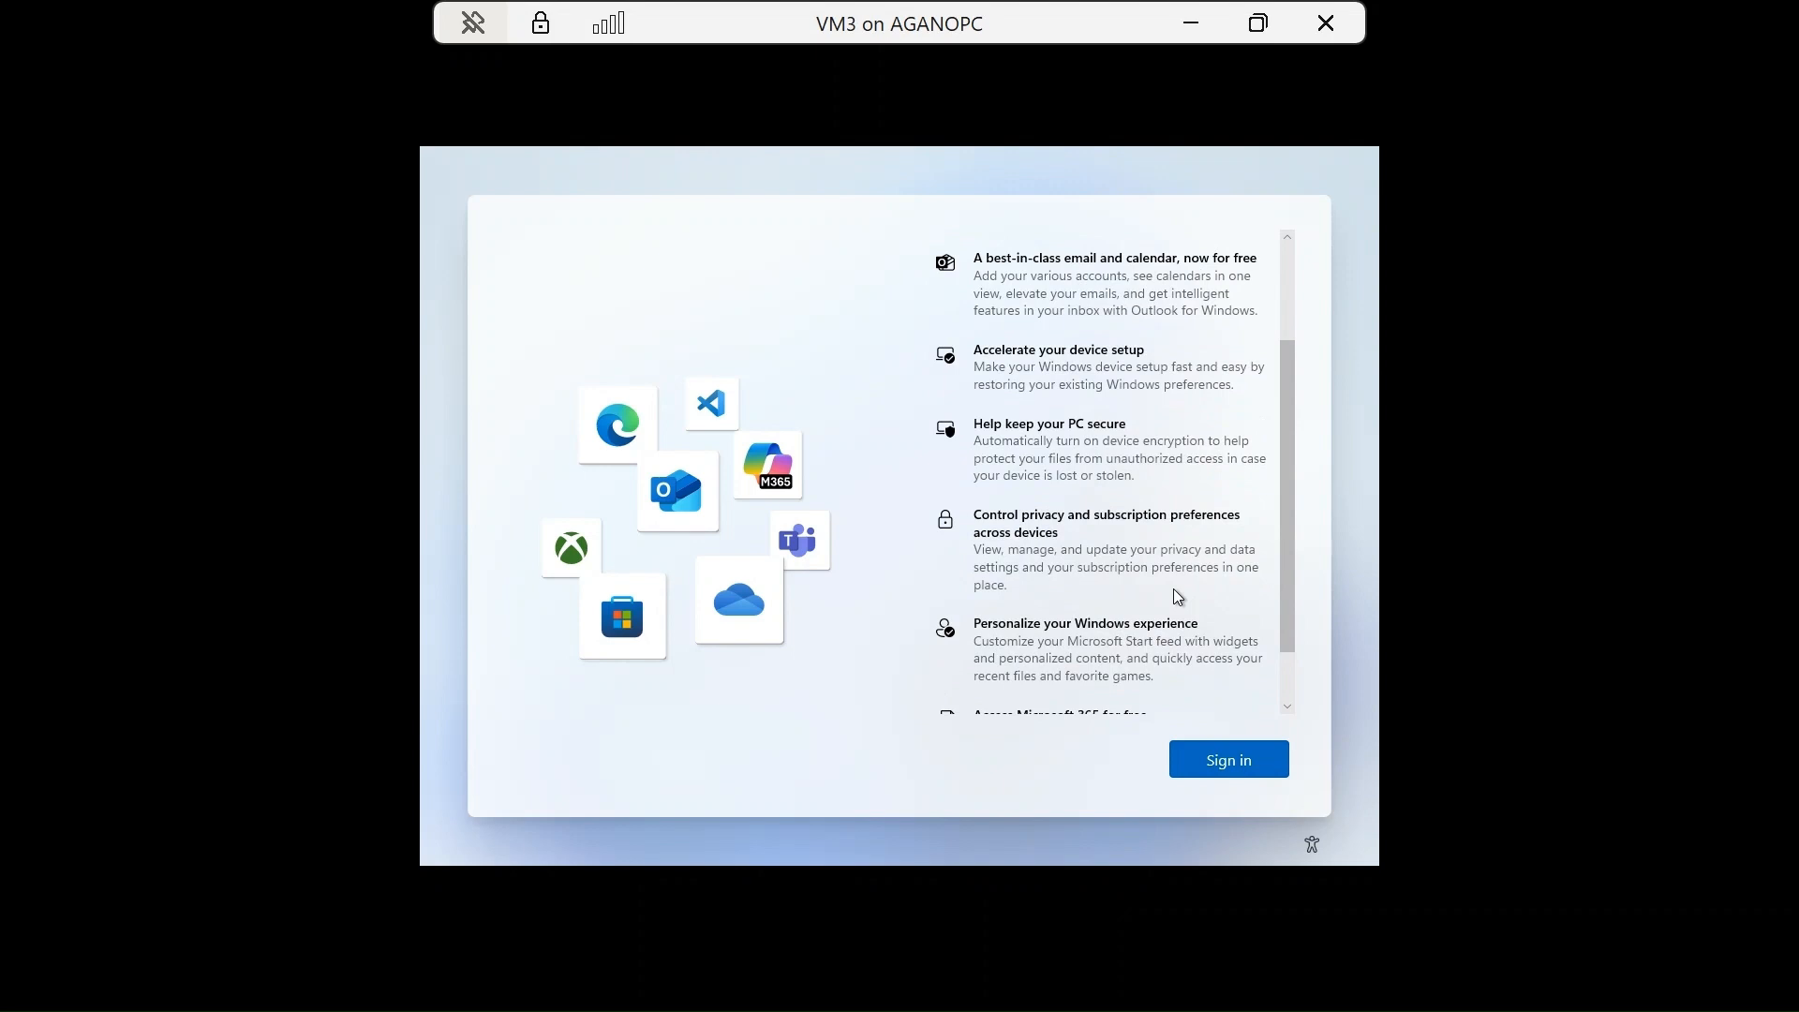
scroll(1178, 597, "up", 2)
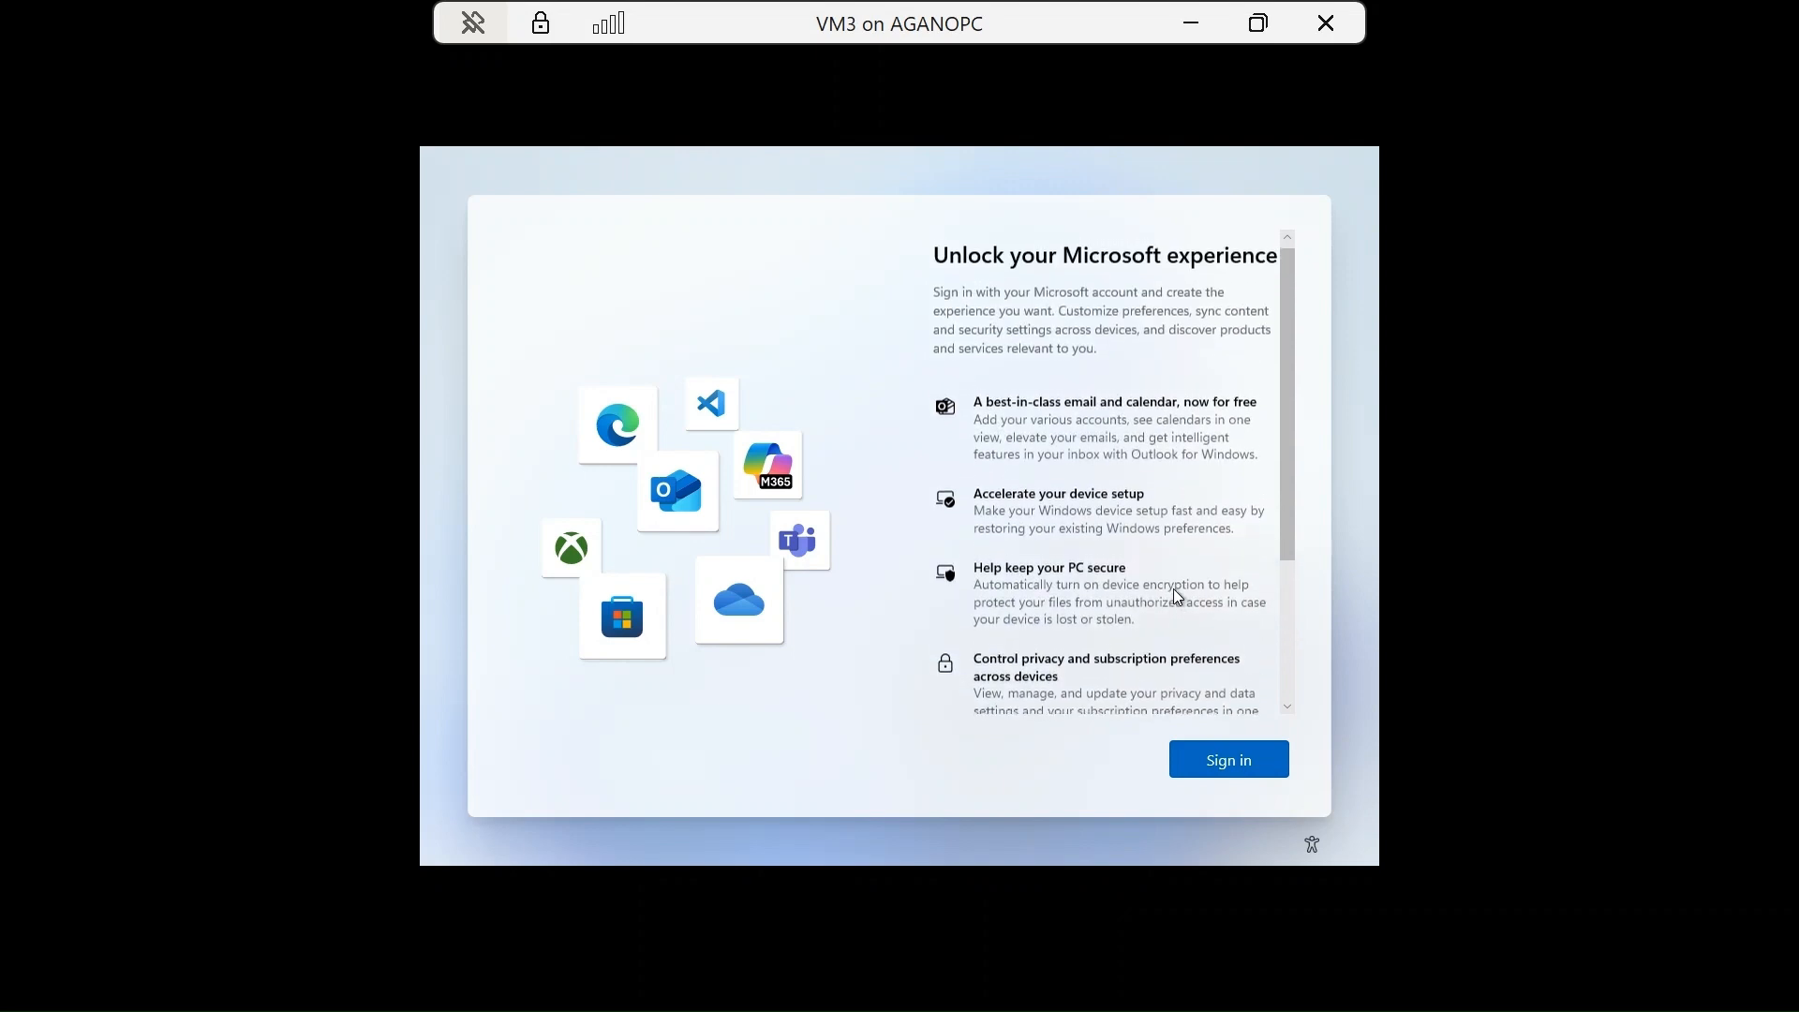
Sign in with the Microsoft account e-mail and password, re-entering the password after the incorrect-password error.
left_click(1223, 758)
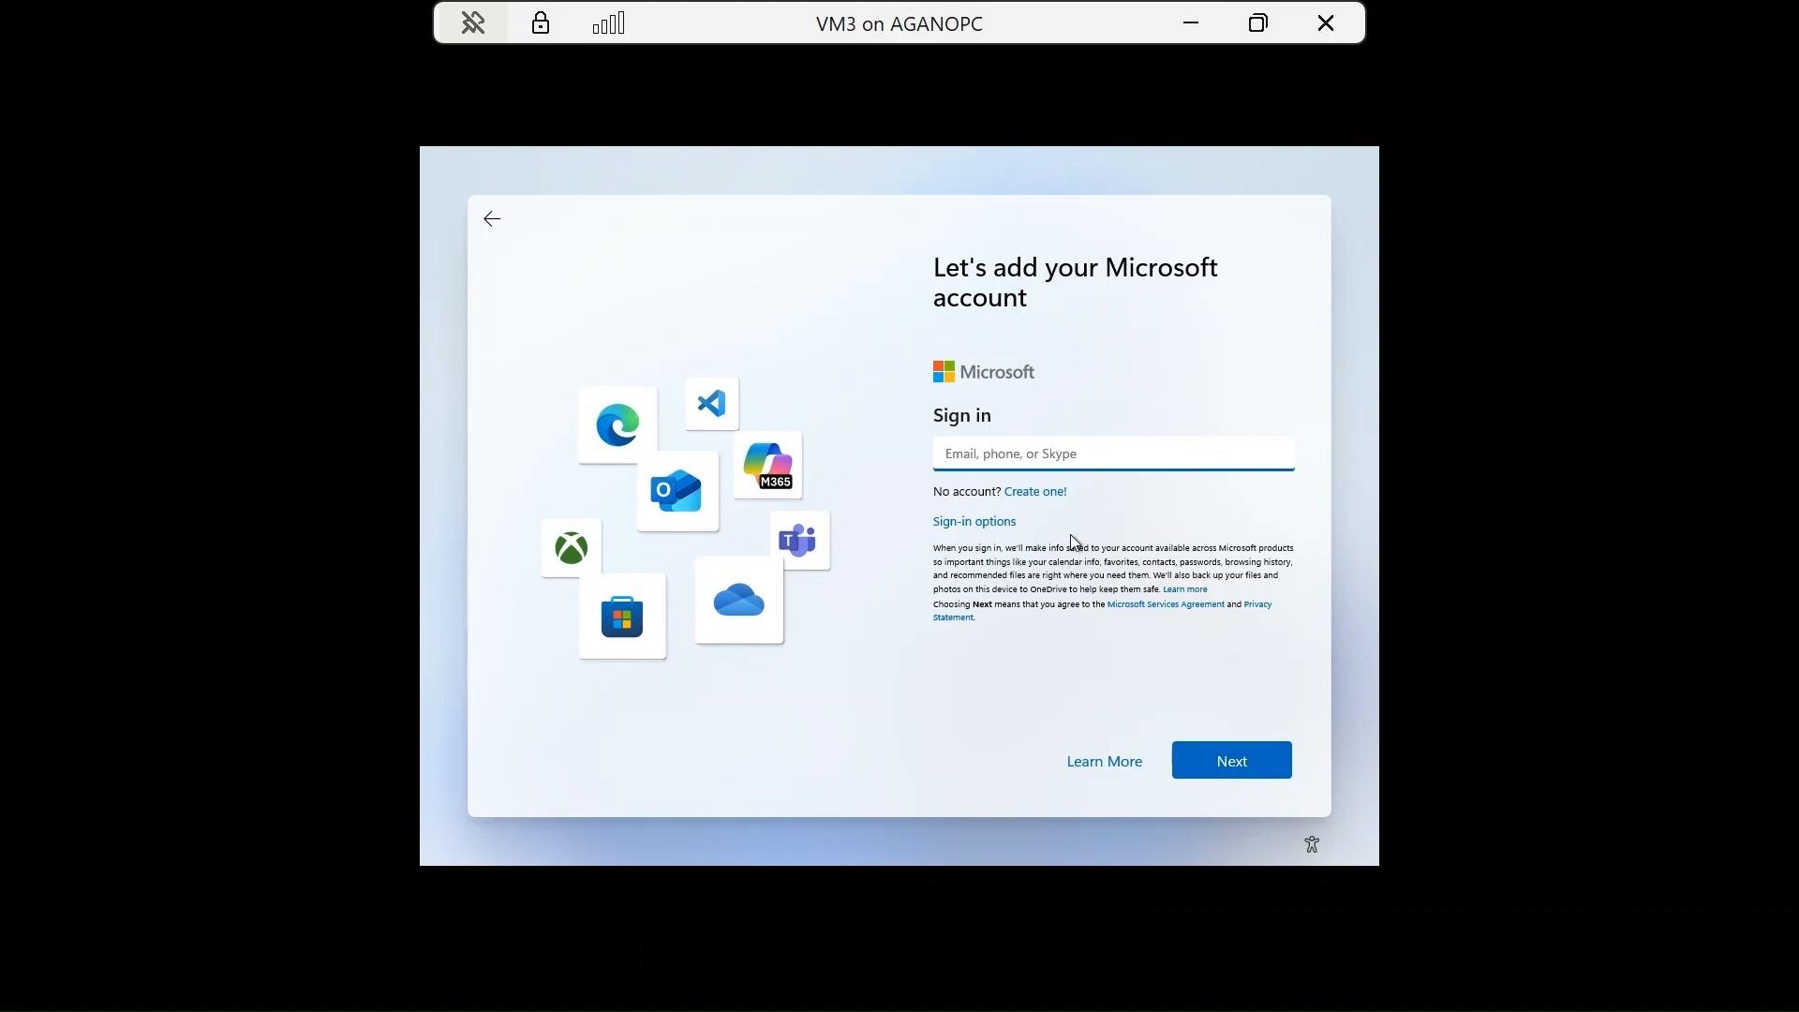
left_click(1218, 764)
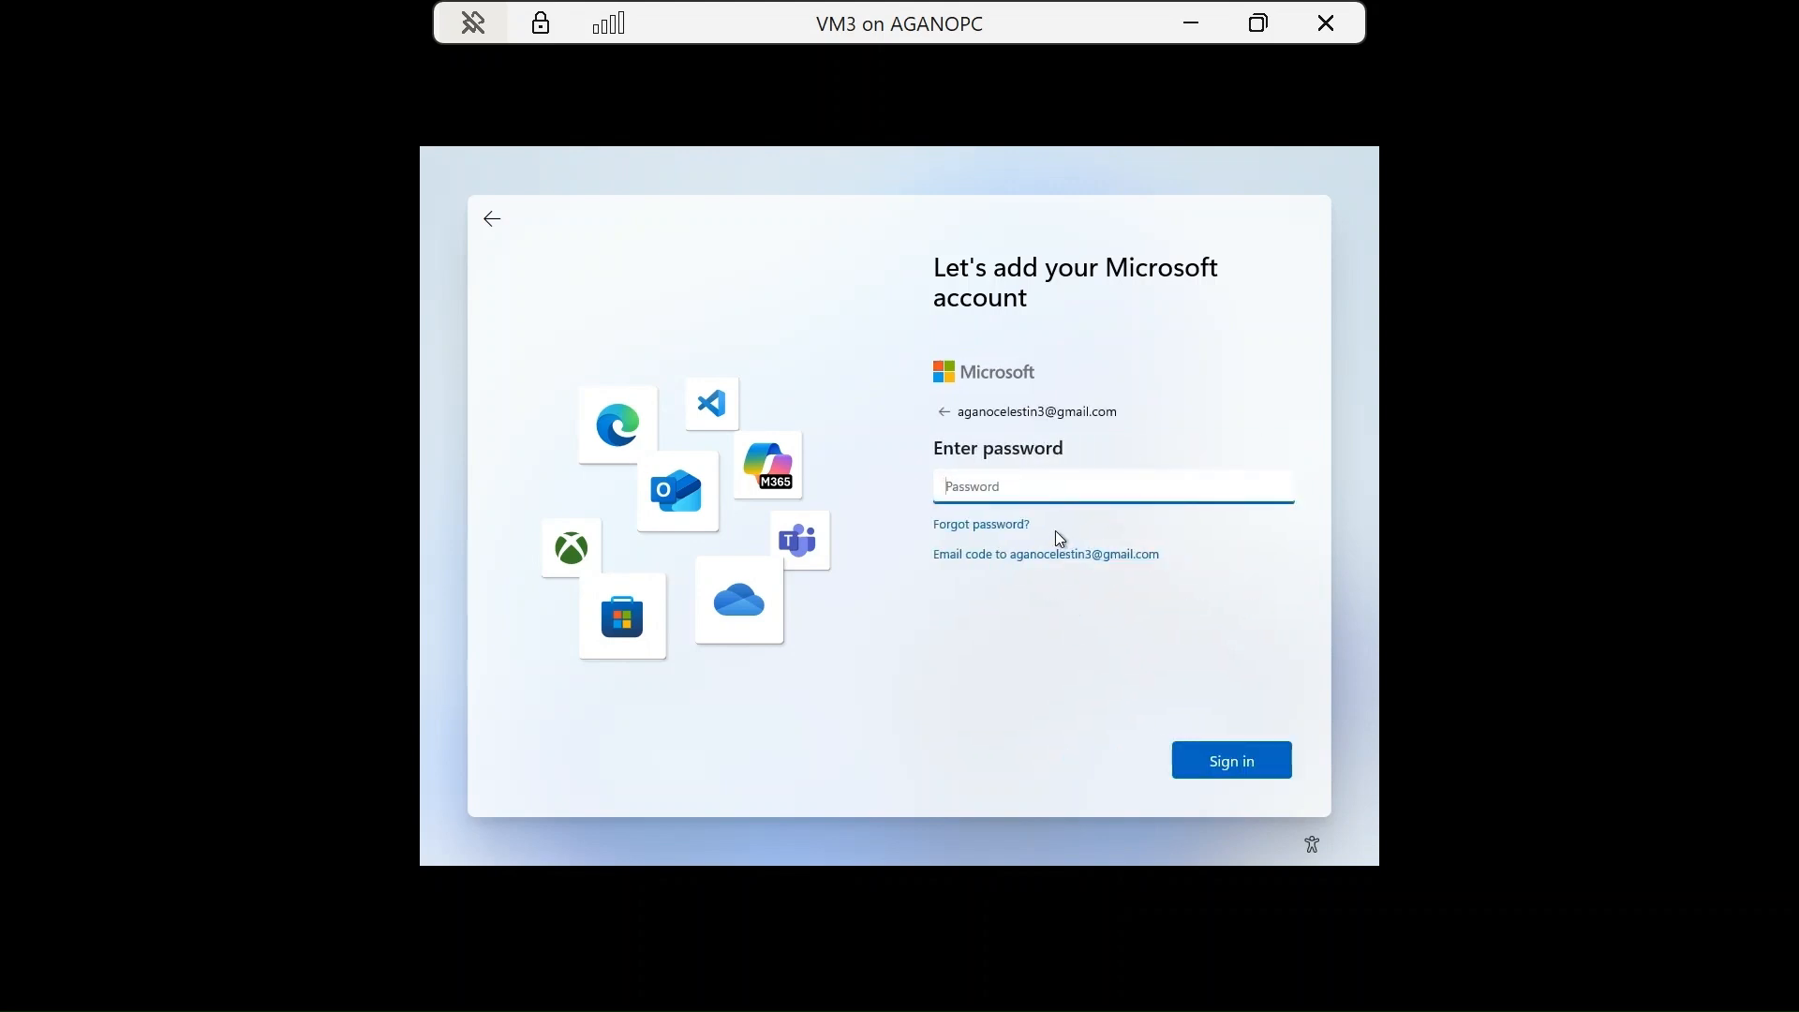
type("••••••••••••")
key("Return")
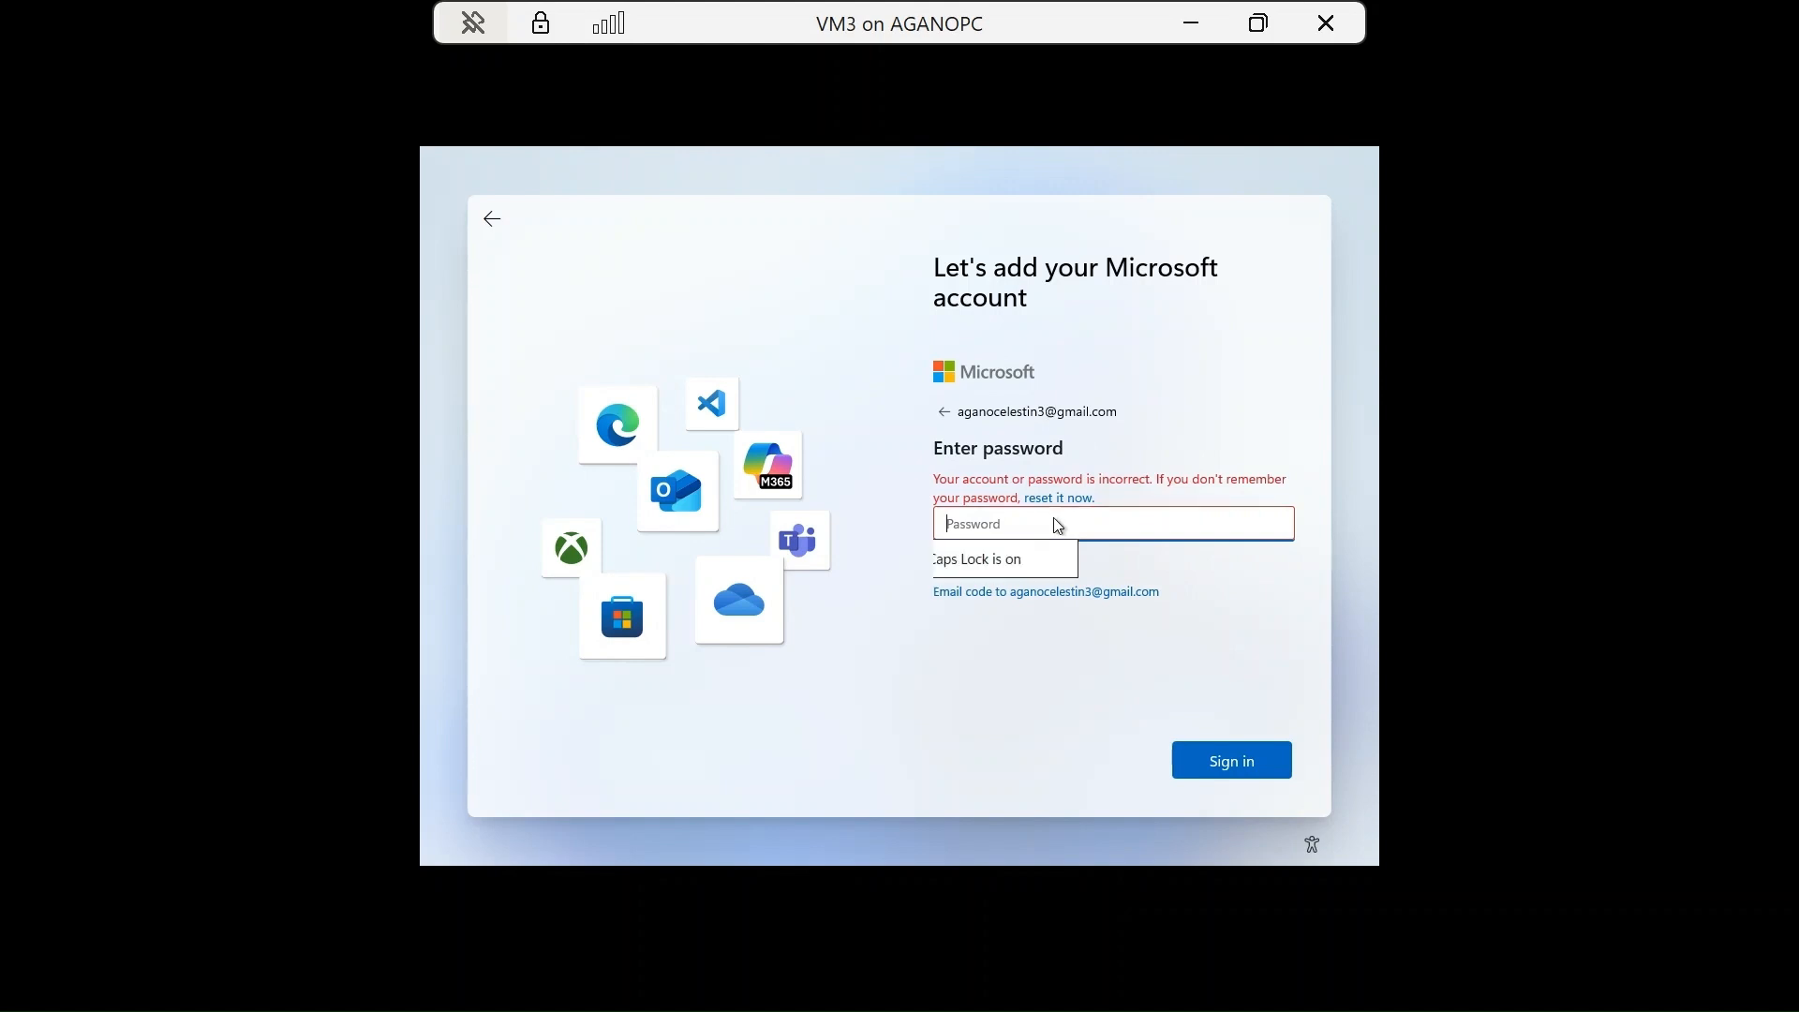
type("******")
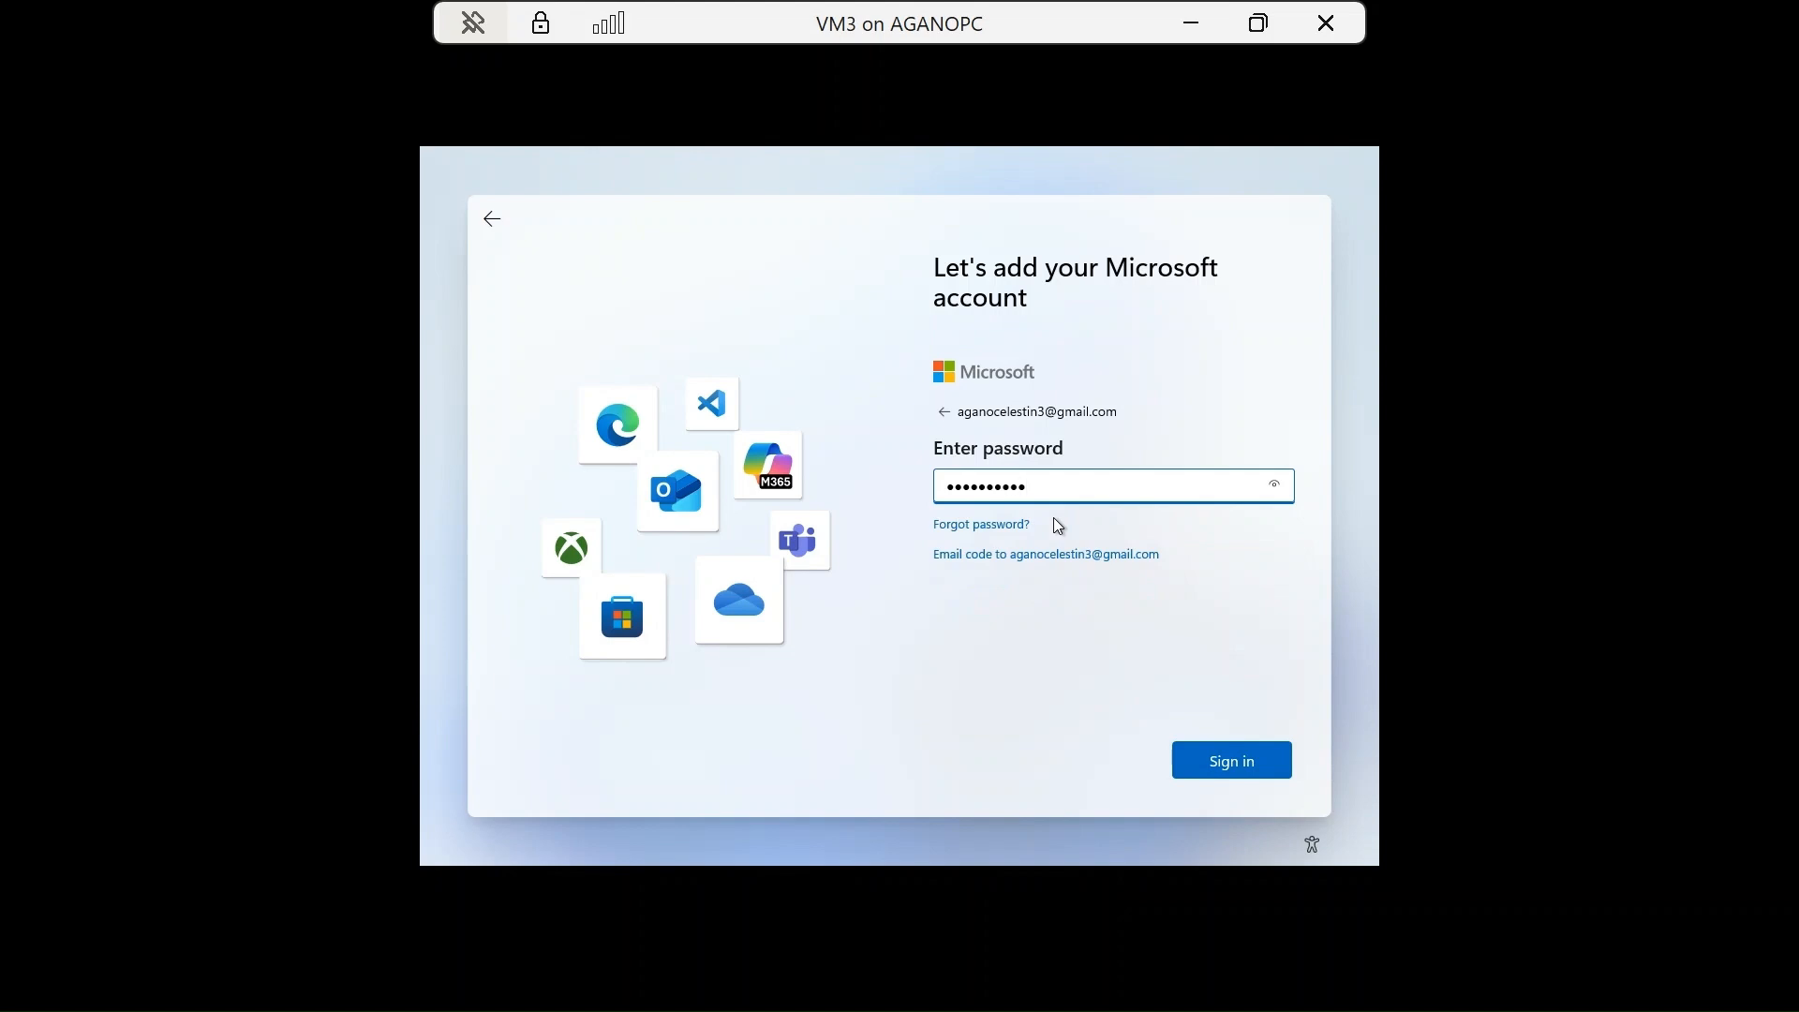
key("Return")
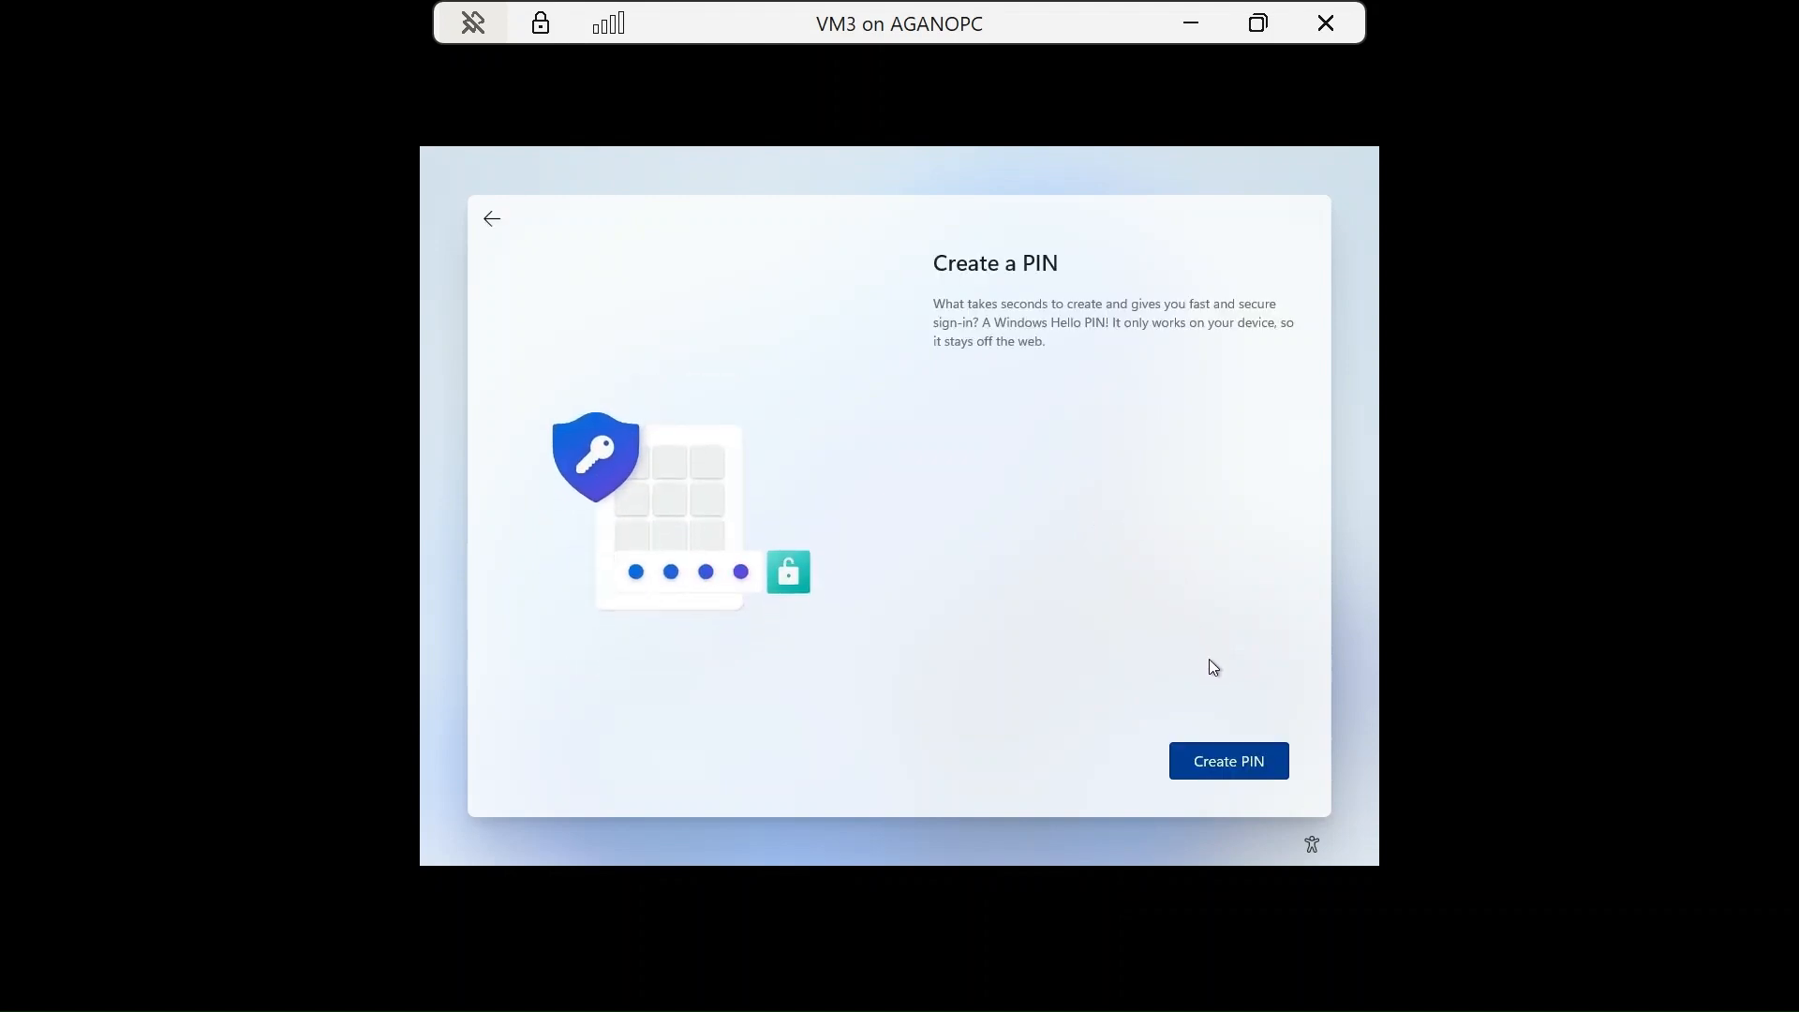
Create a four-digit Windows Hello PIN, removing the extra digit typed in Confirm PIN.
left_click(1236, 763)
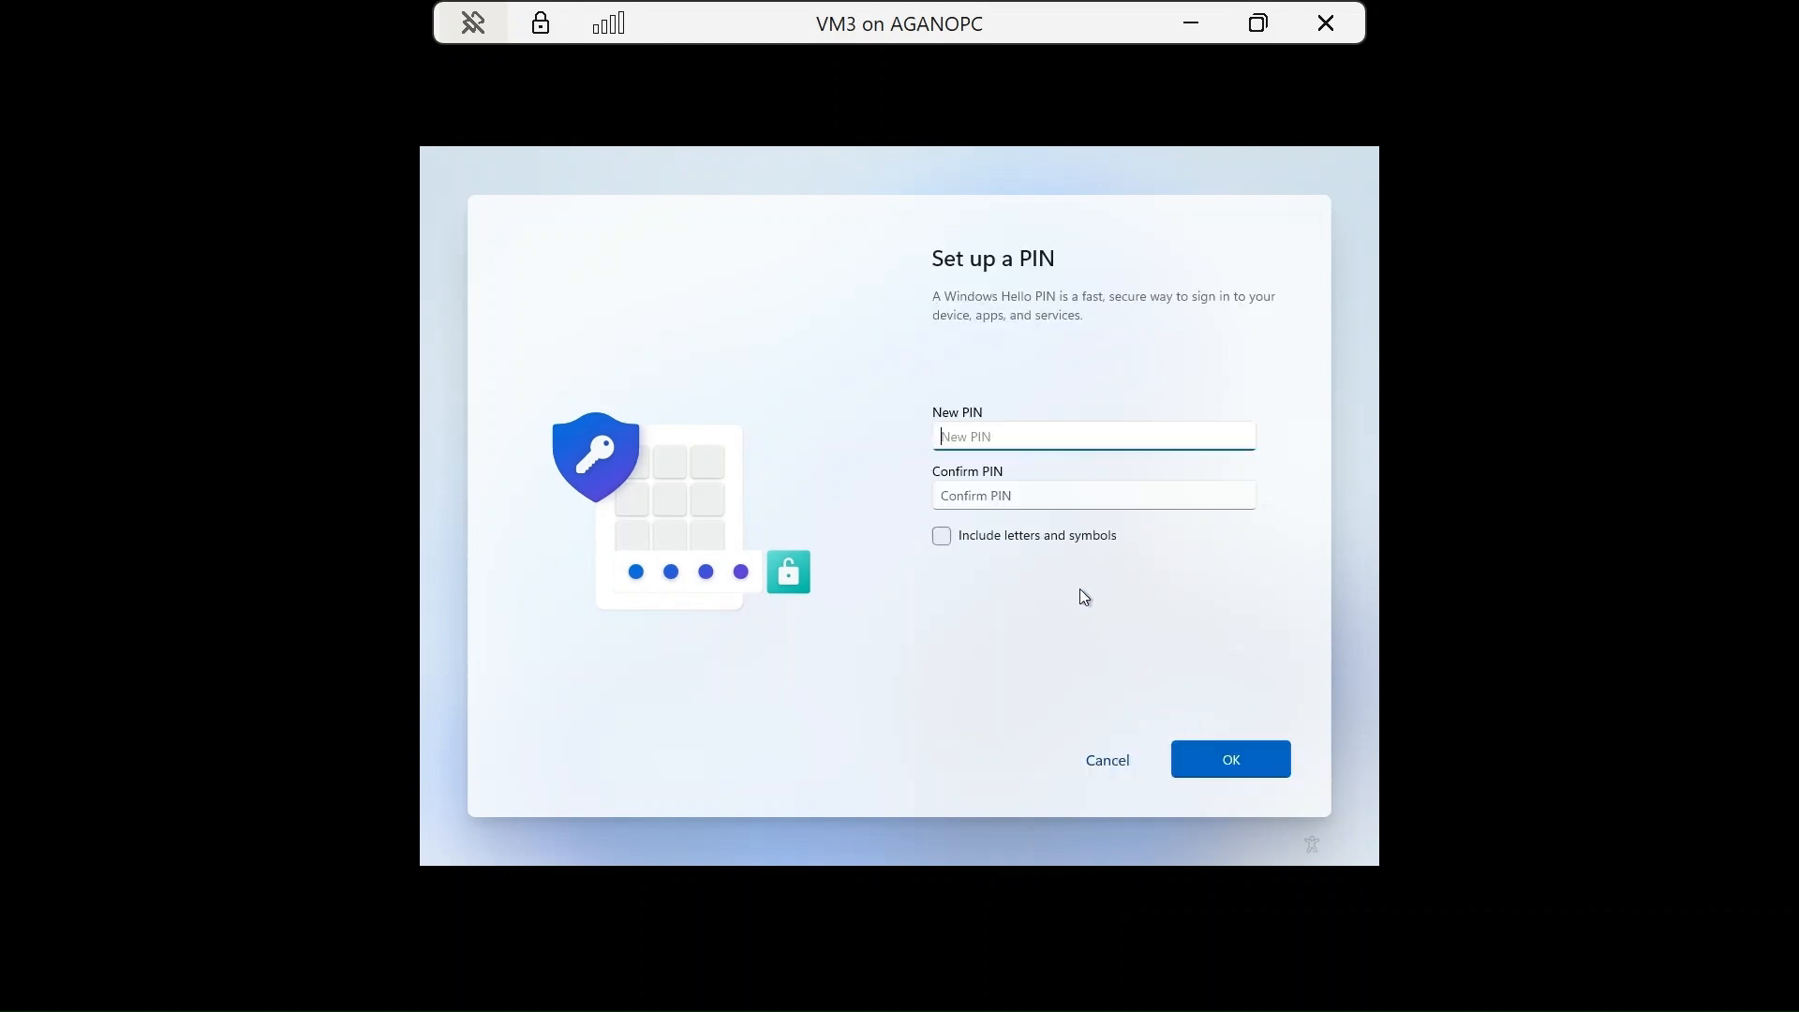
type("1234")
left_click(1072, 493)
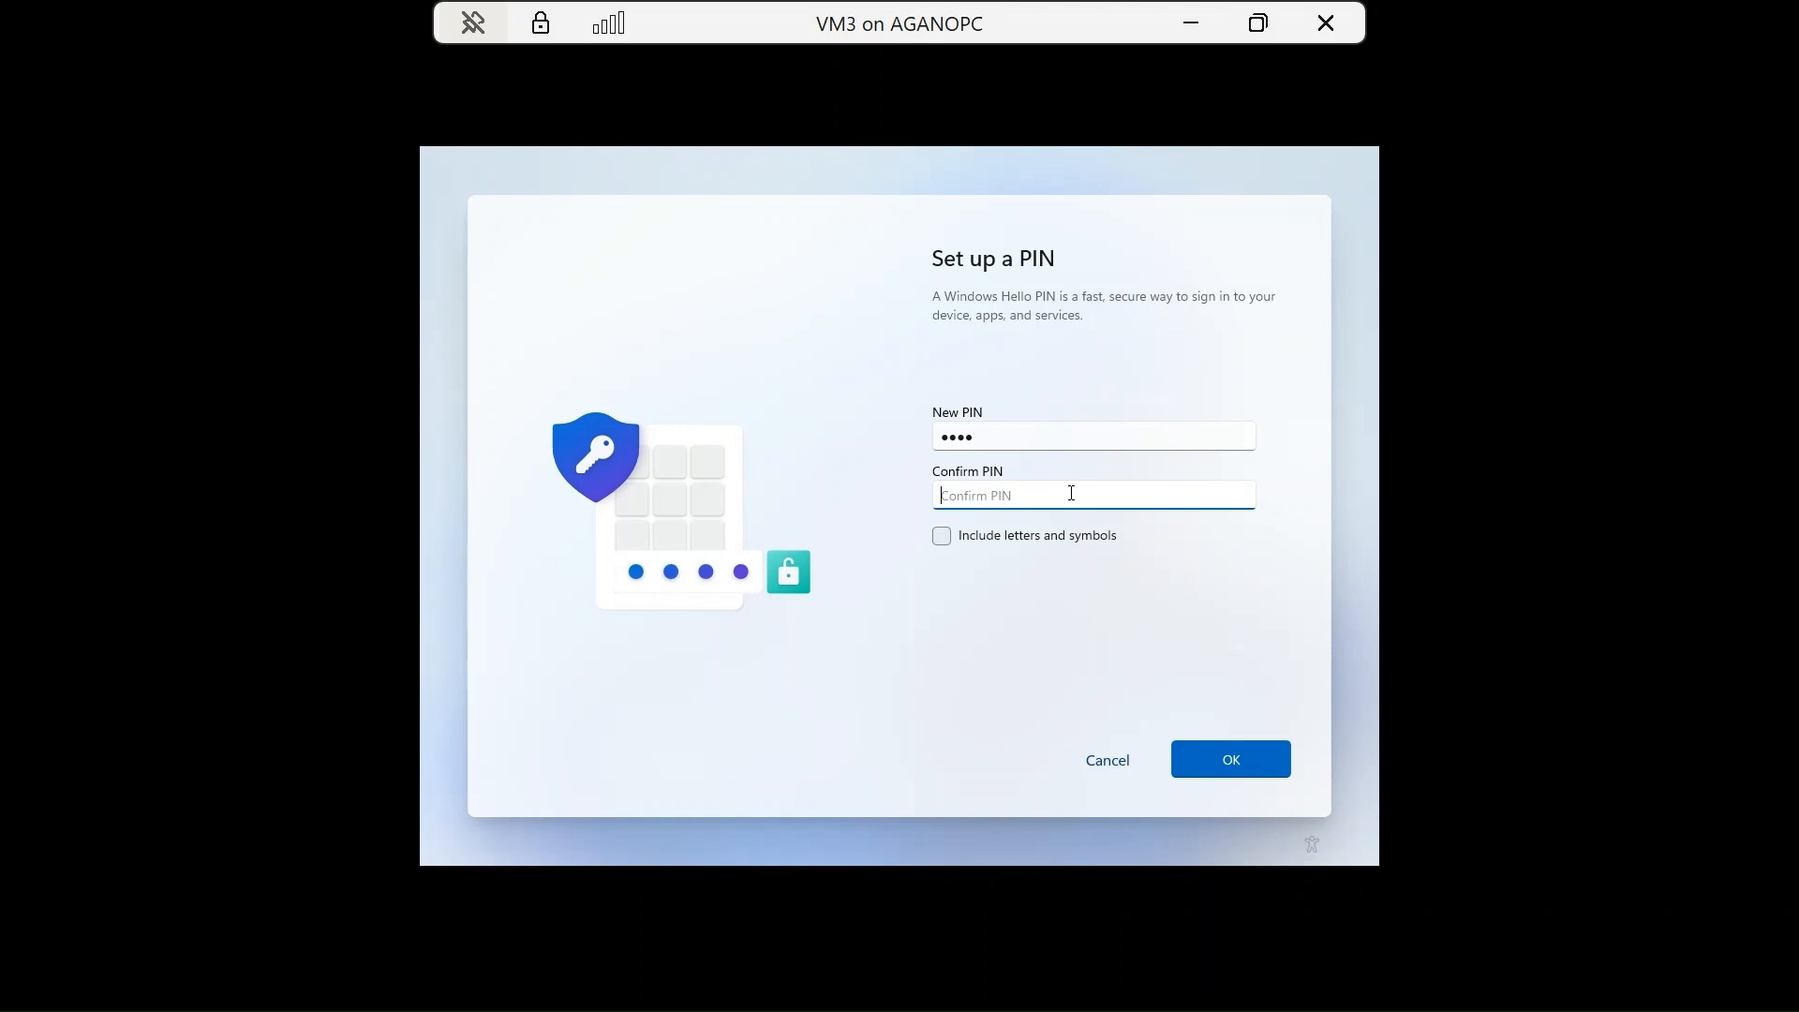
type("12345")
key("BackSpace")
key("Return")
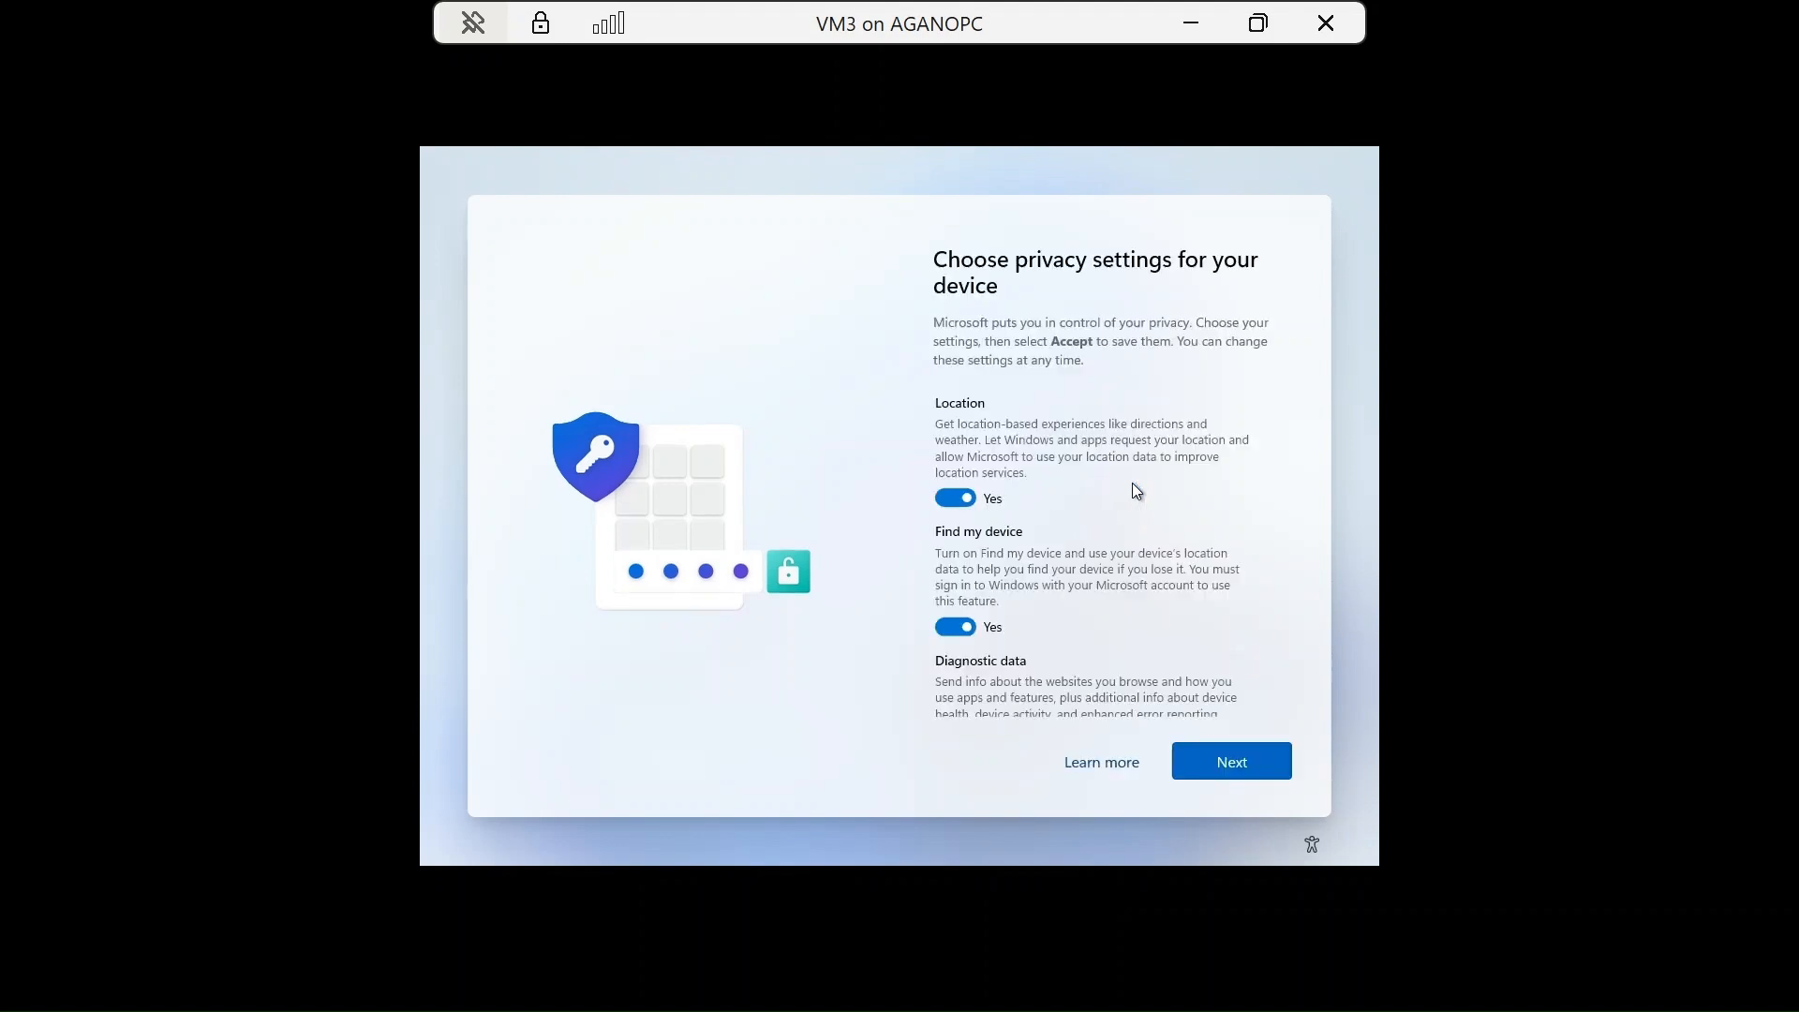
Accept the device privacy settings with every option left switched on.
scroll(1118, 534, "down", 3)
scroll(1123, 538, "down", 1)
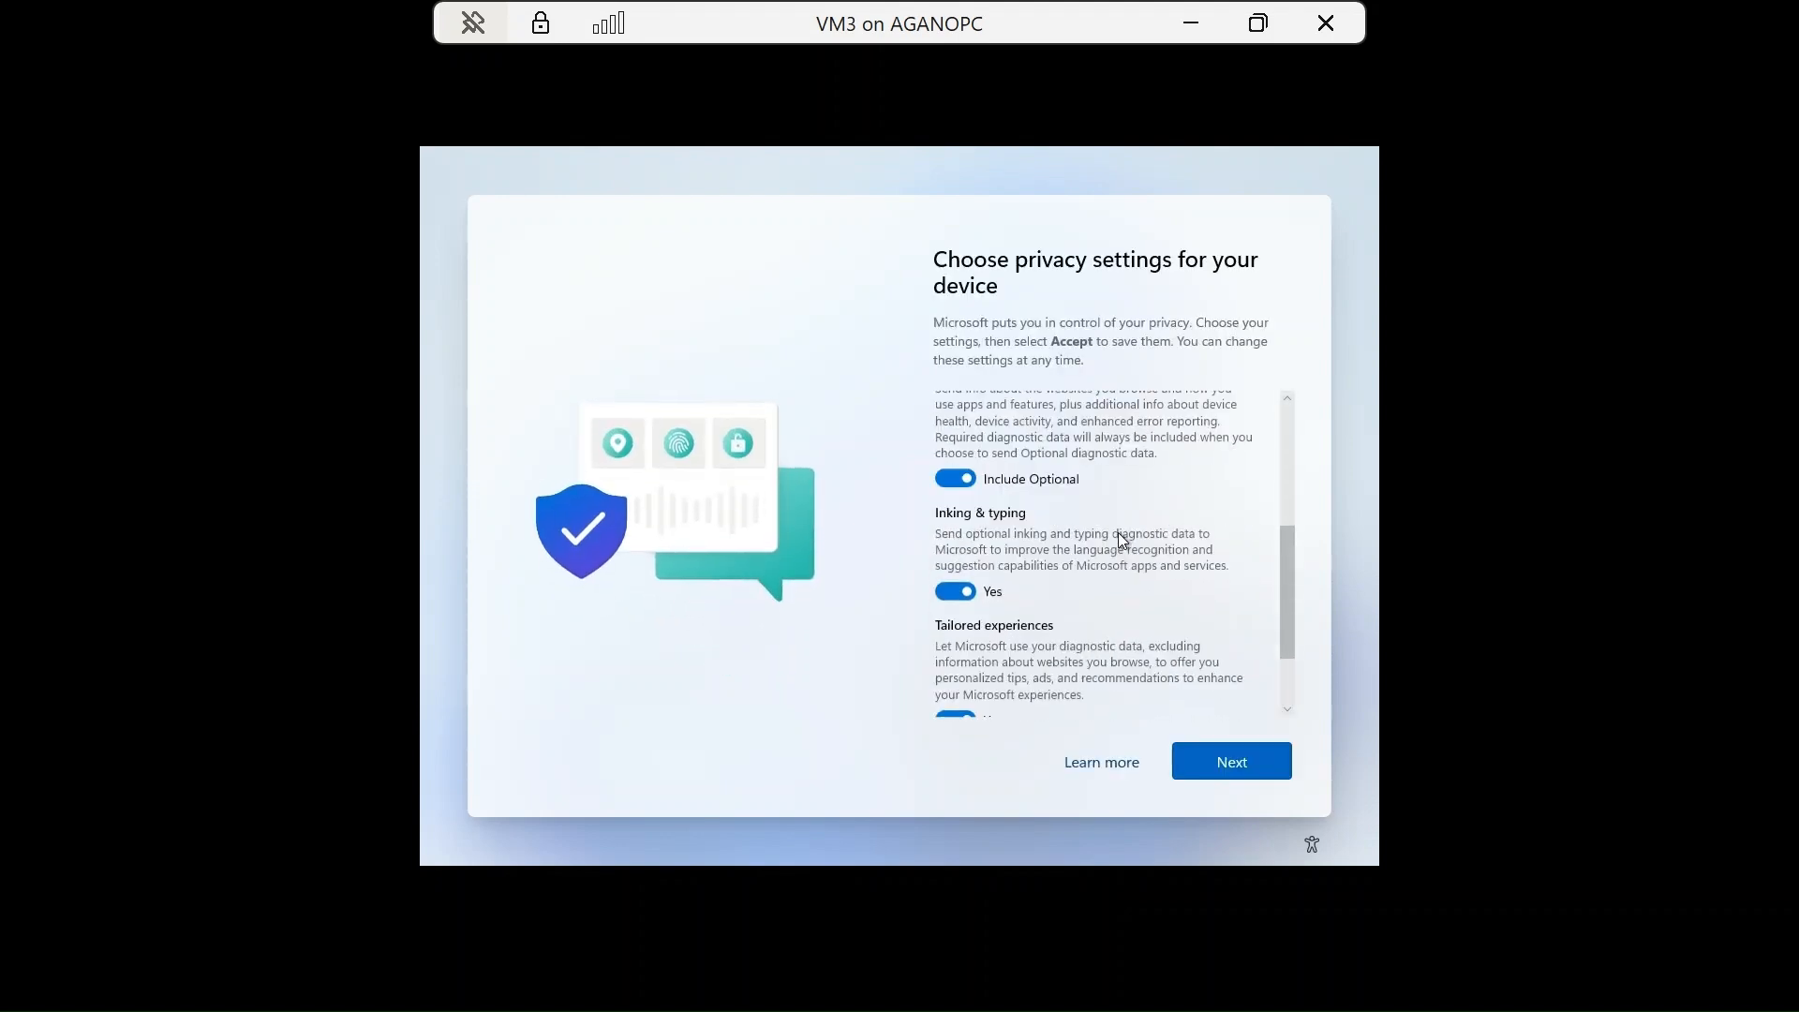
scroll(1160, 615, "down", 2)
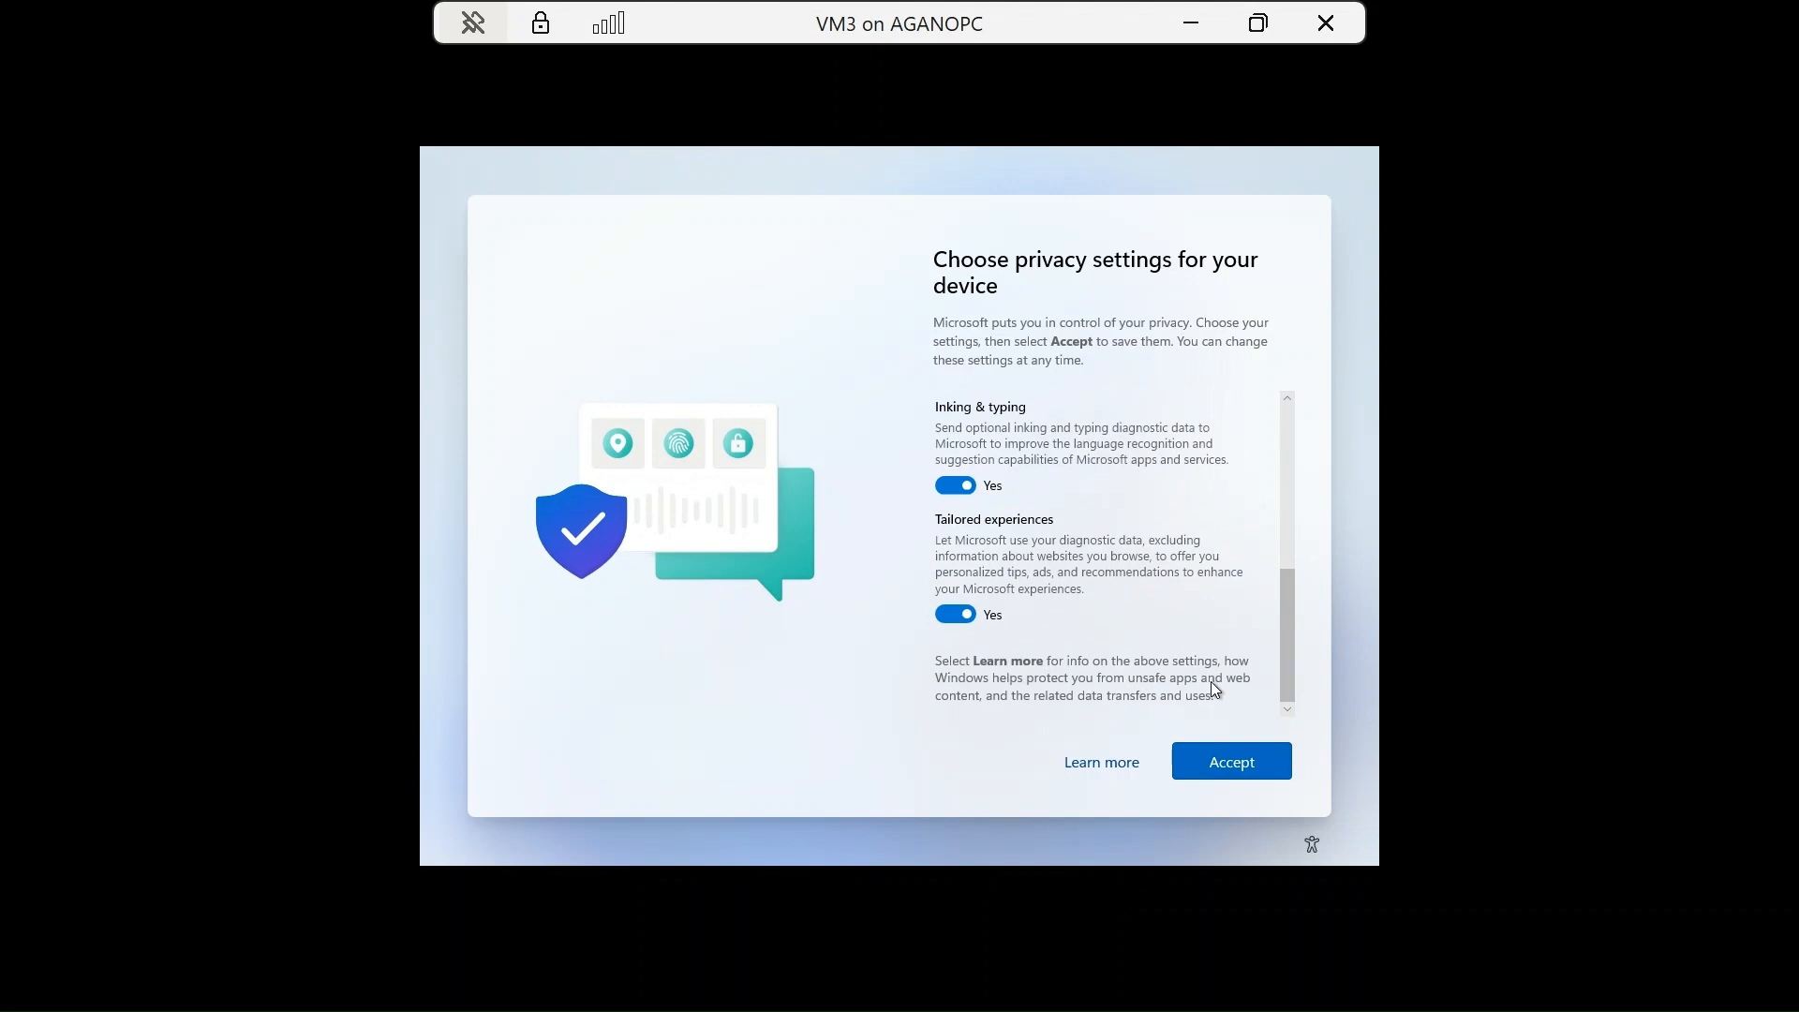
left_click(1229, 761)
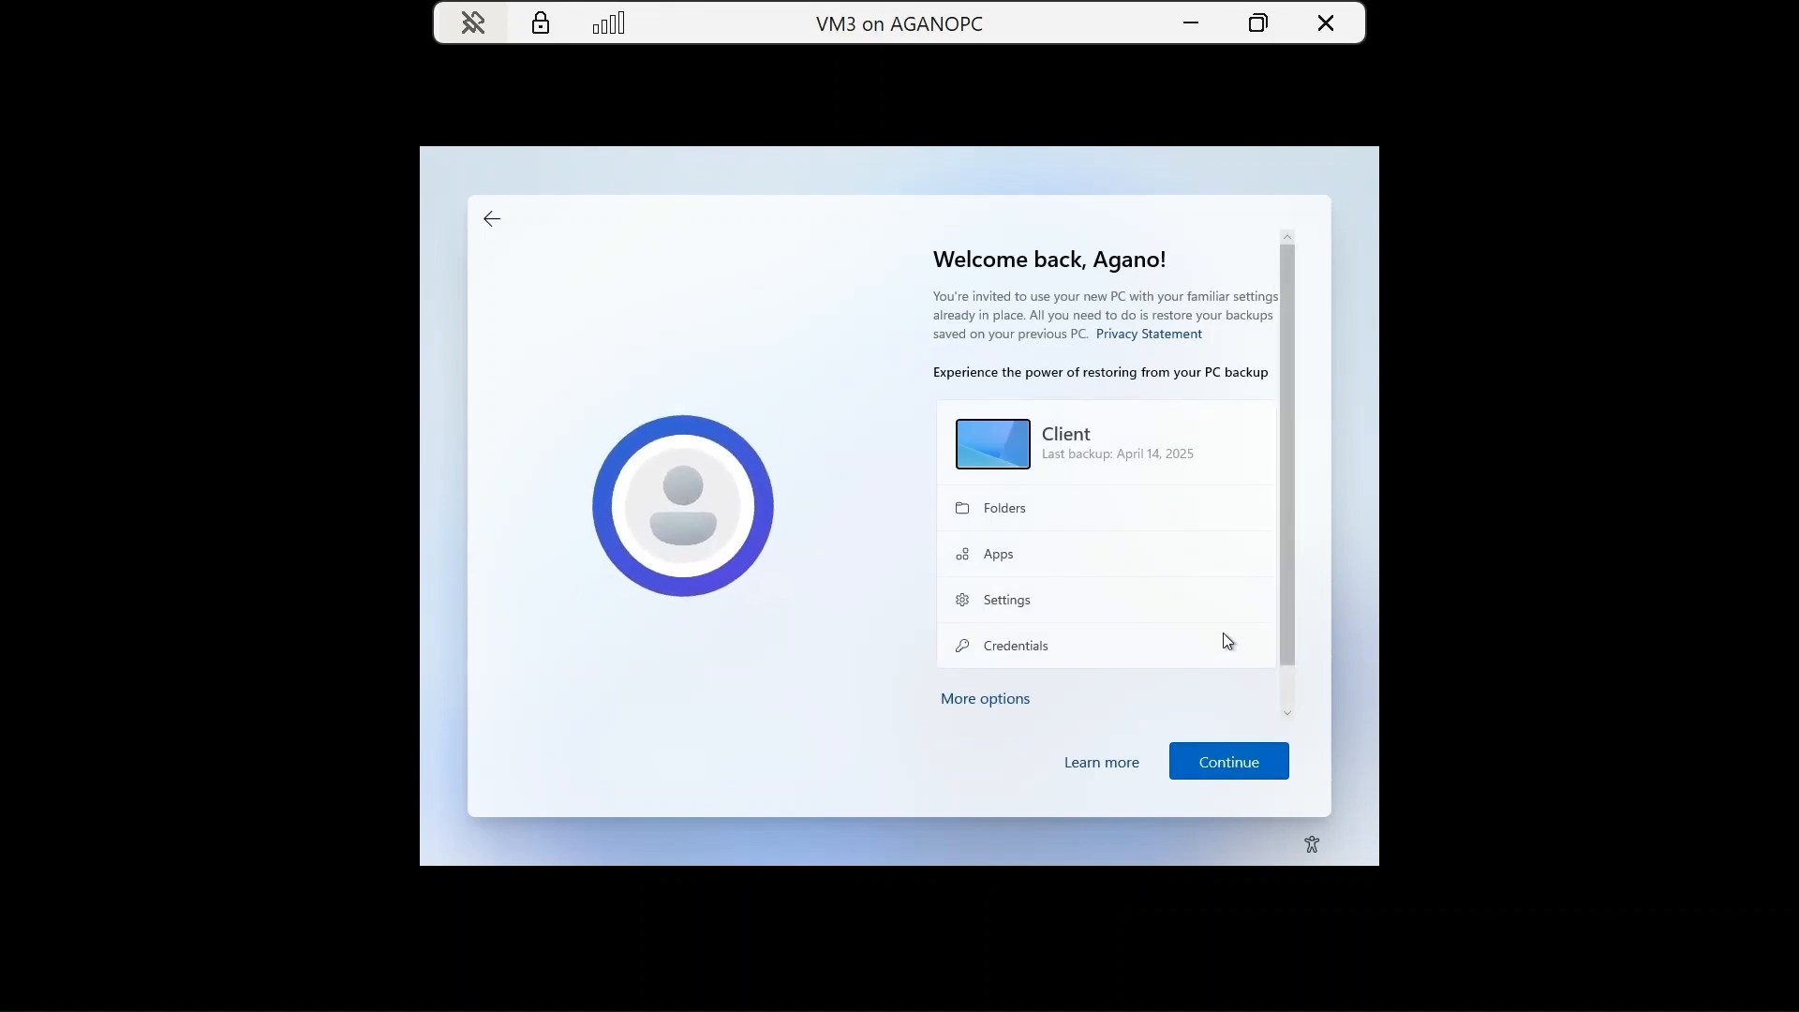
scroll(1235, 588, "down", 1)
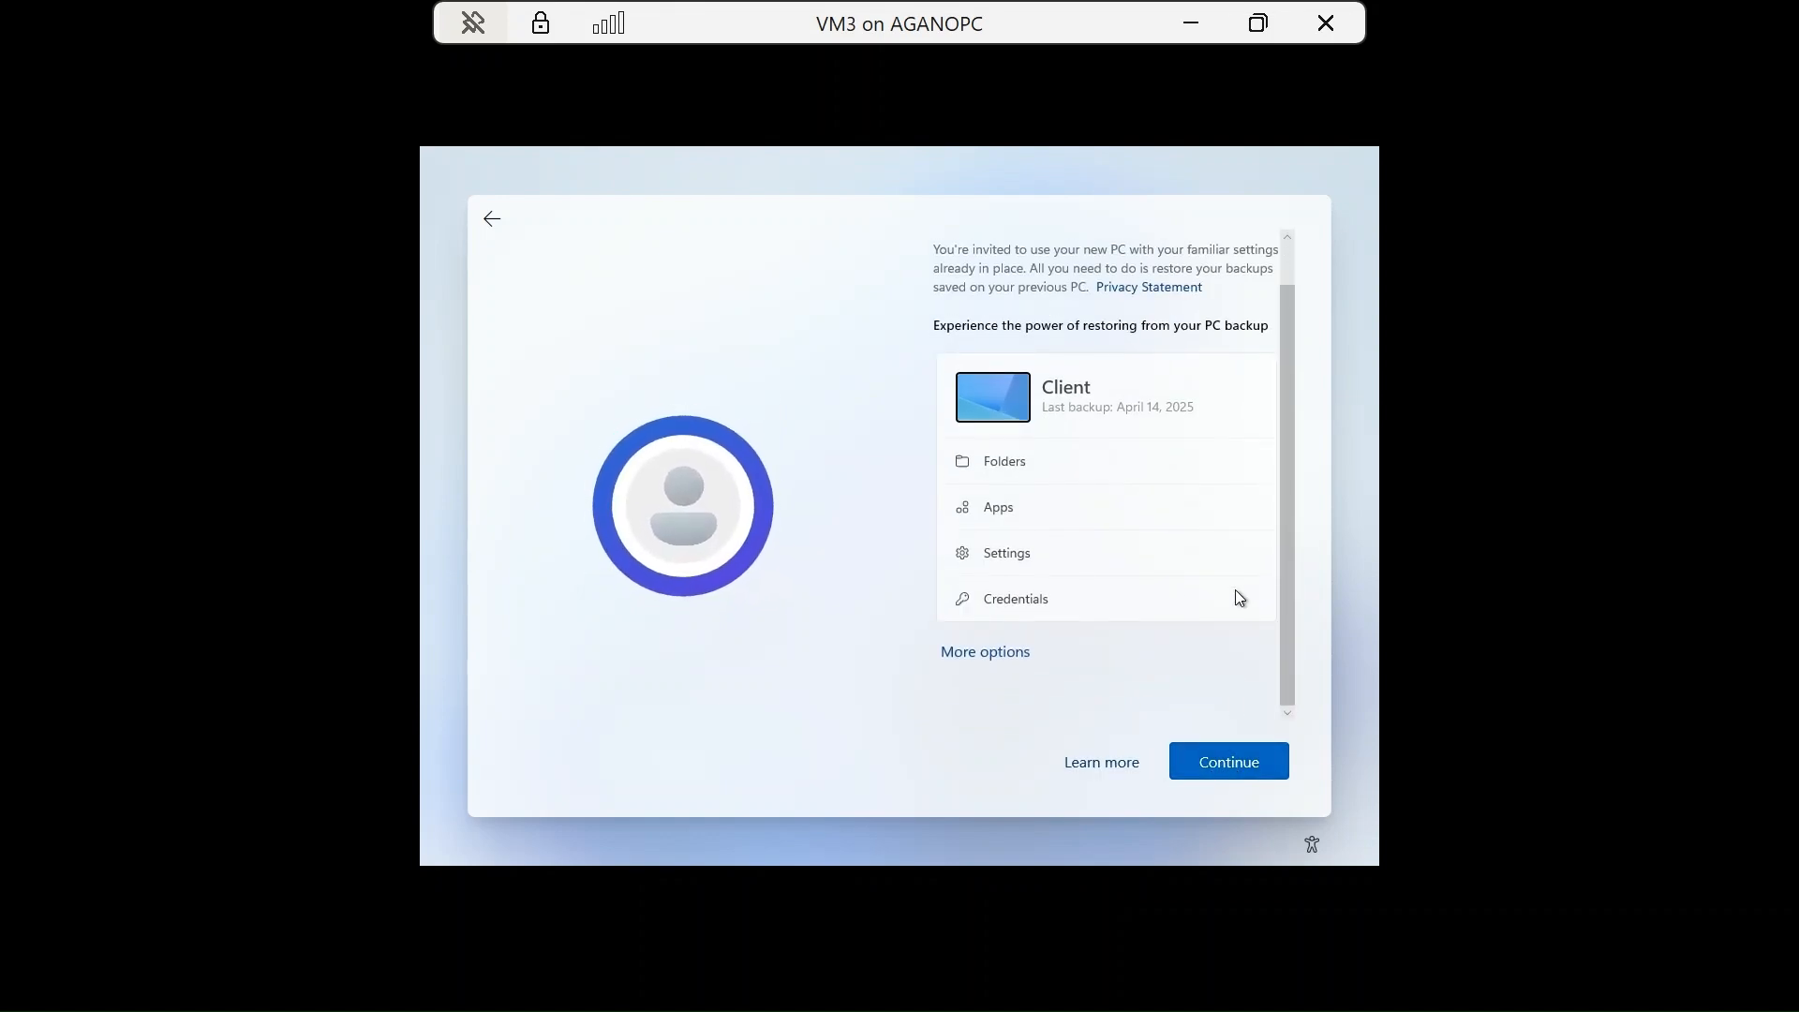
left_click(1233, 763)
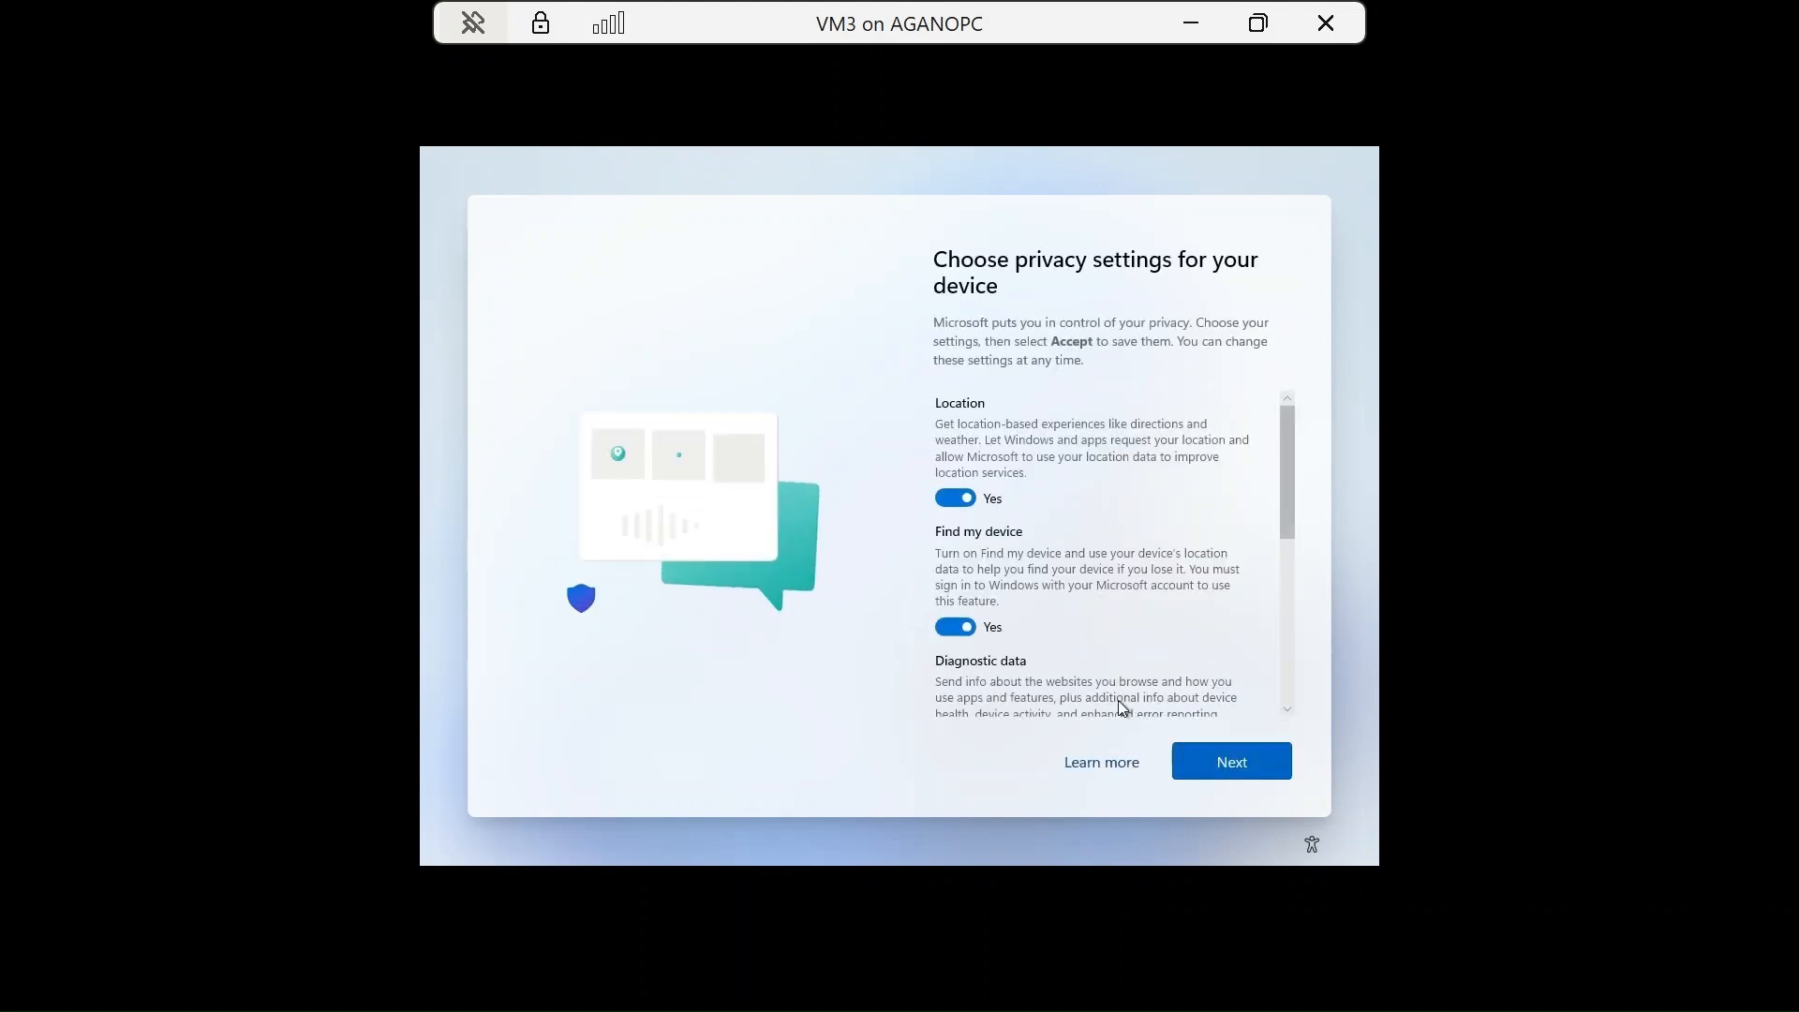
scroll(1124, 679, "down", 10)
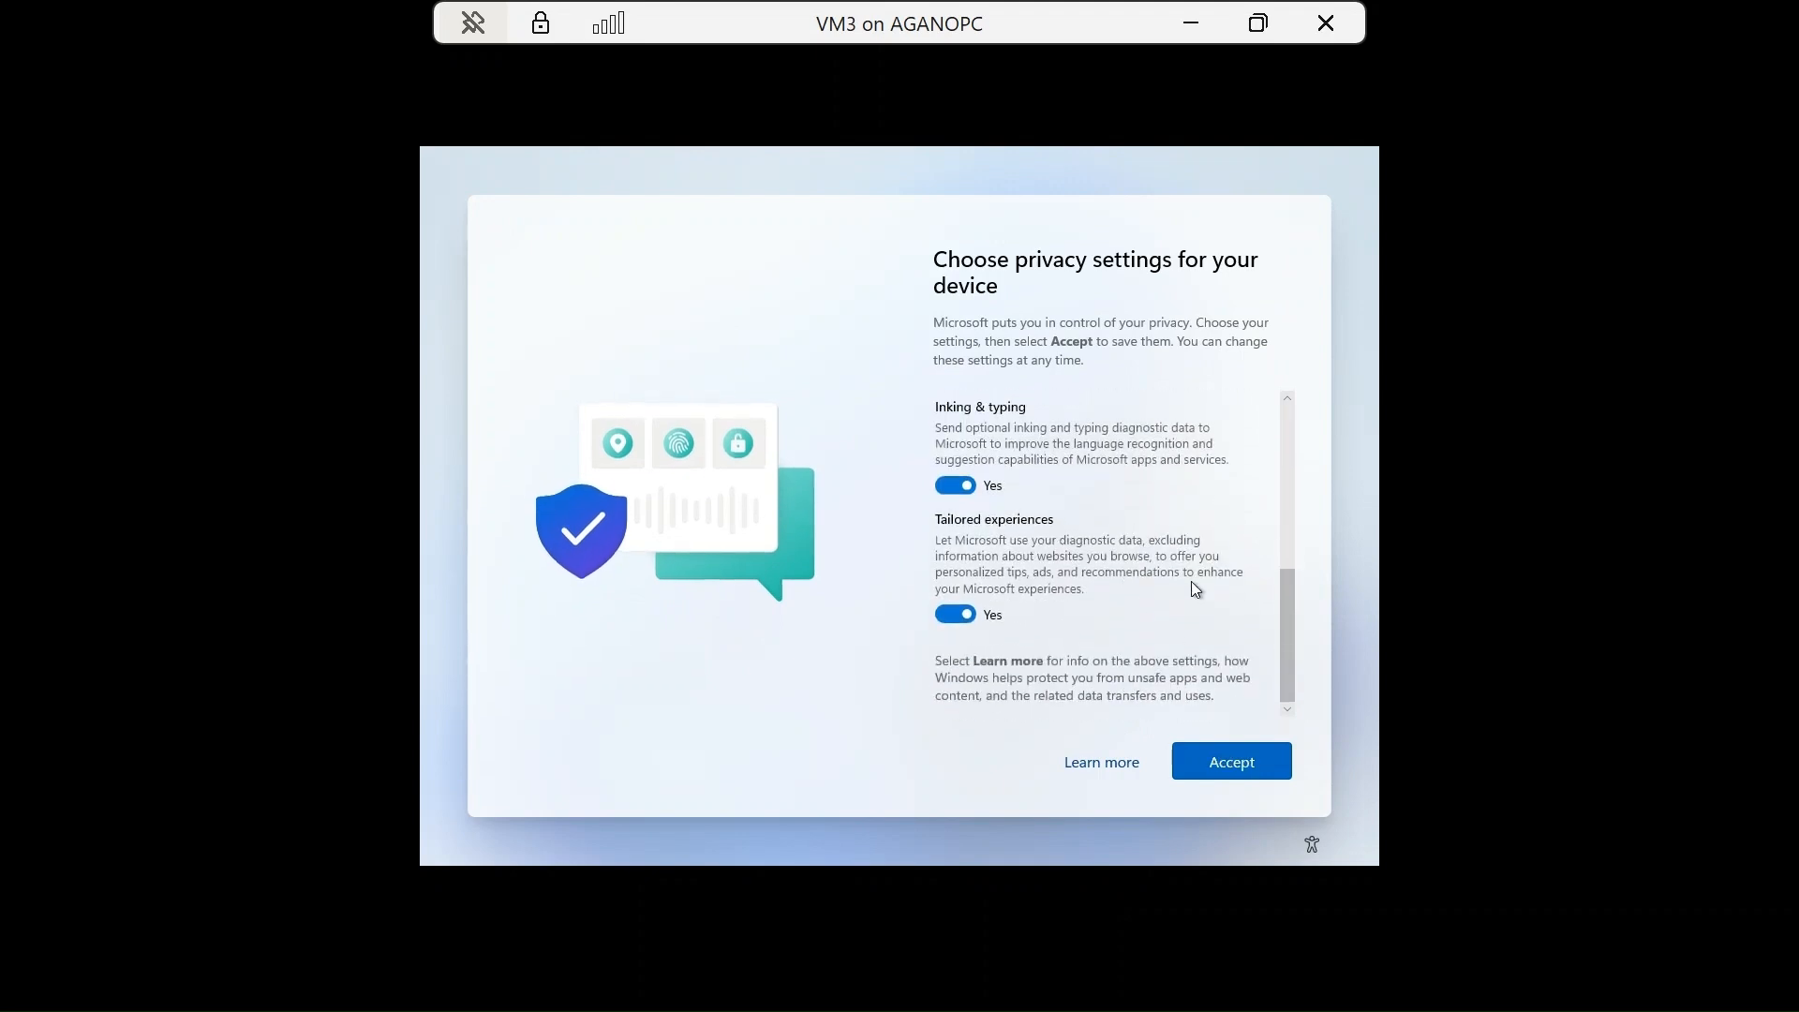
scroll(1193, 587, "up", 10)
scroll(1193, 587, "down", 7)
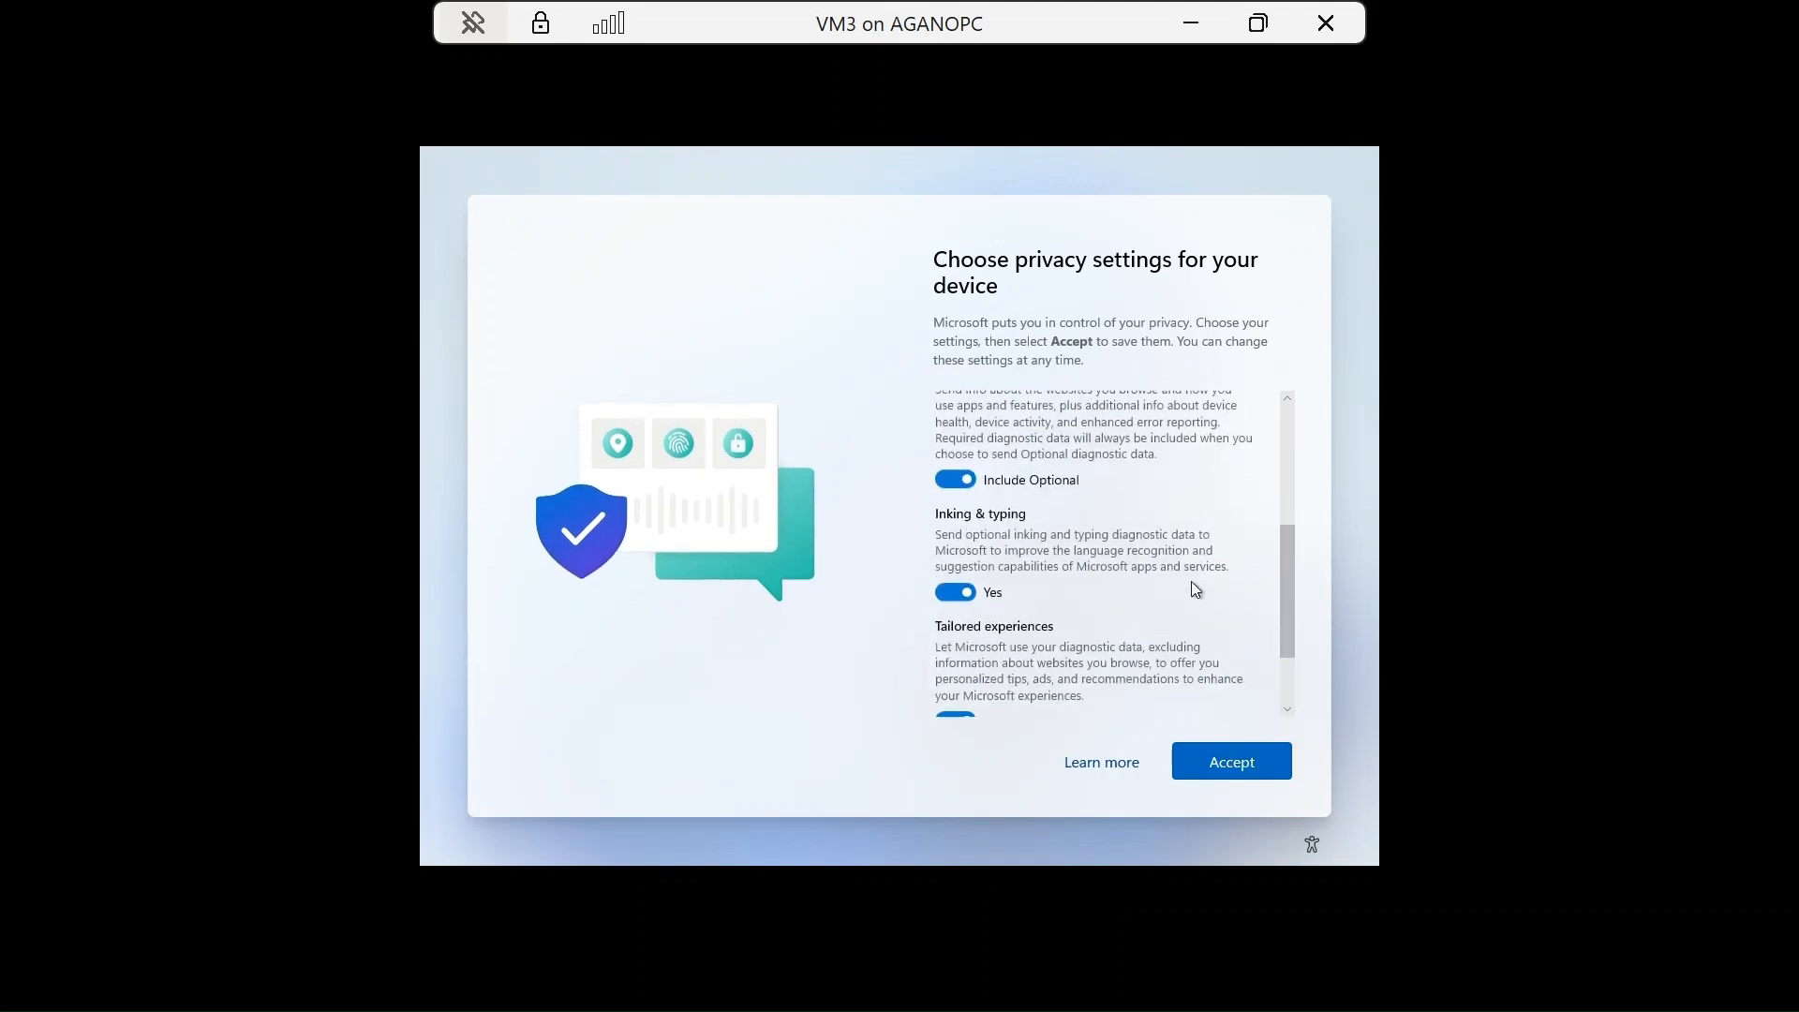
left_click(1207, 760)
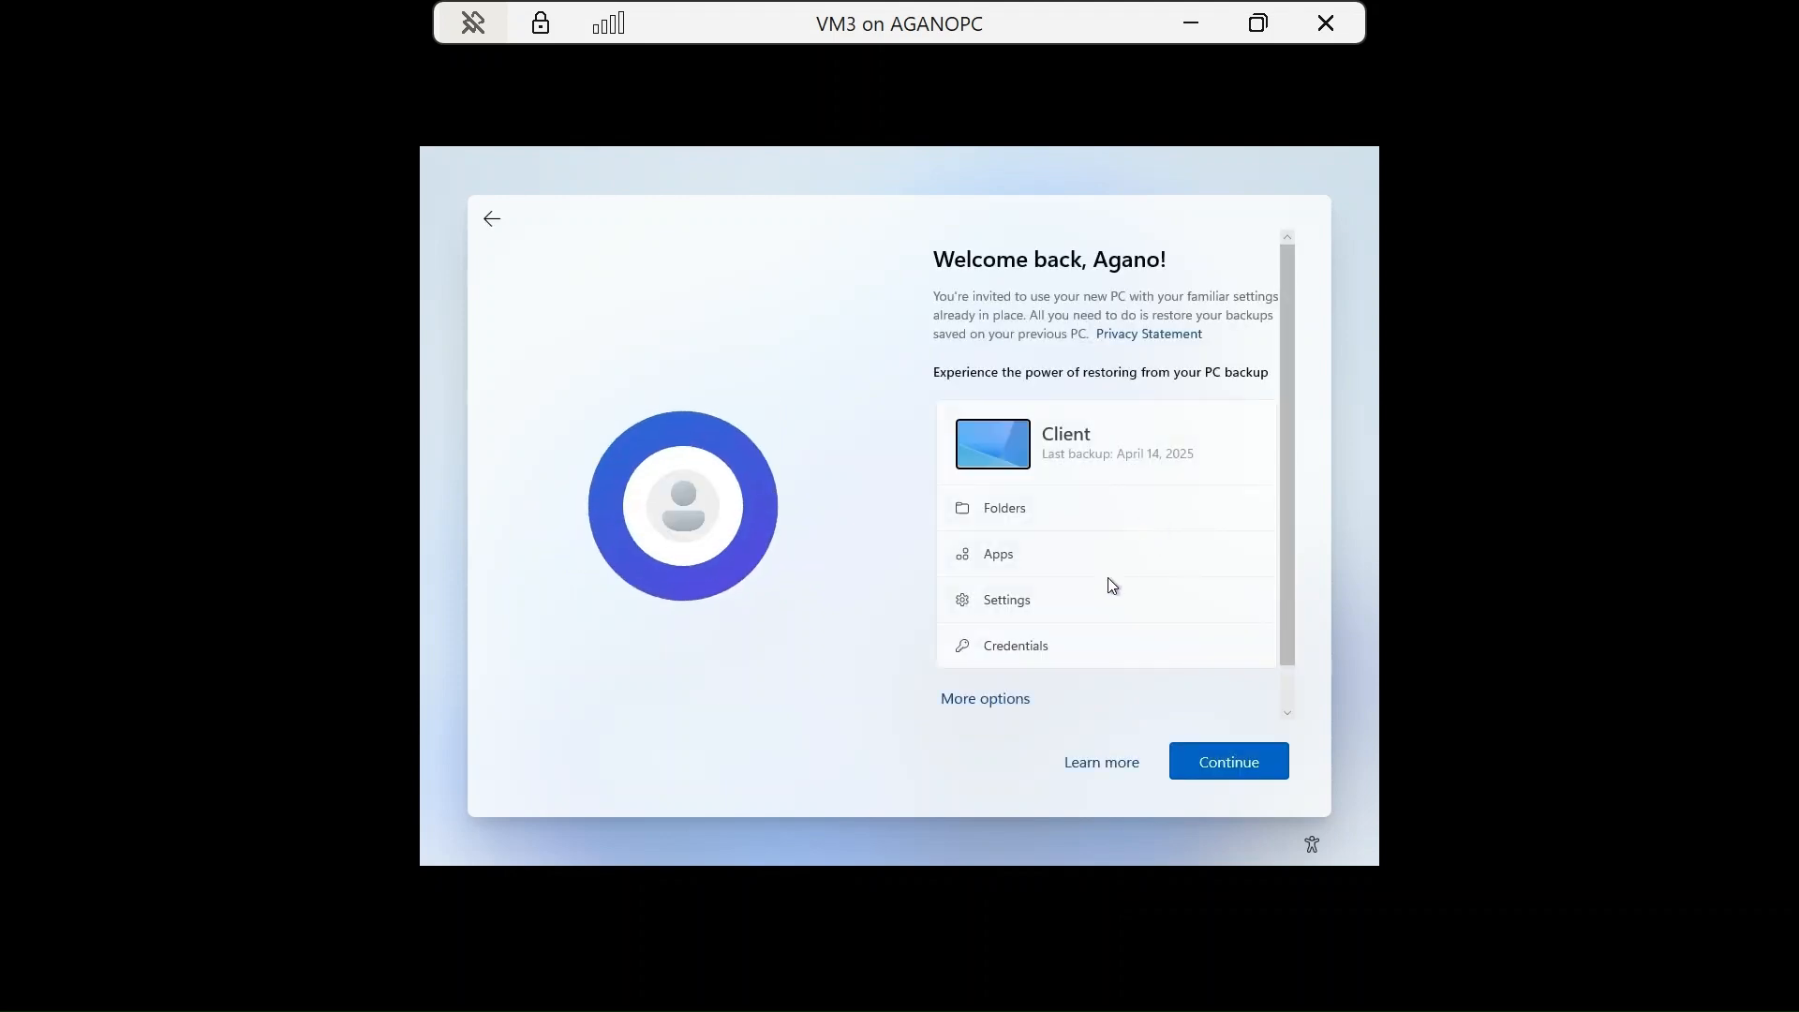
Decline restoring the Client PC backup and confirm setting VM3 up as a new PC.
scroll(1108, 577, "down", 1)
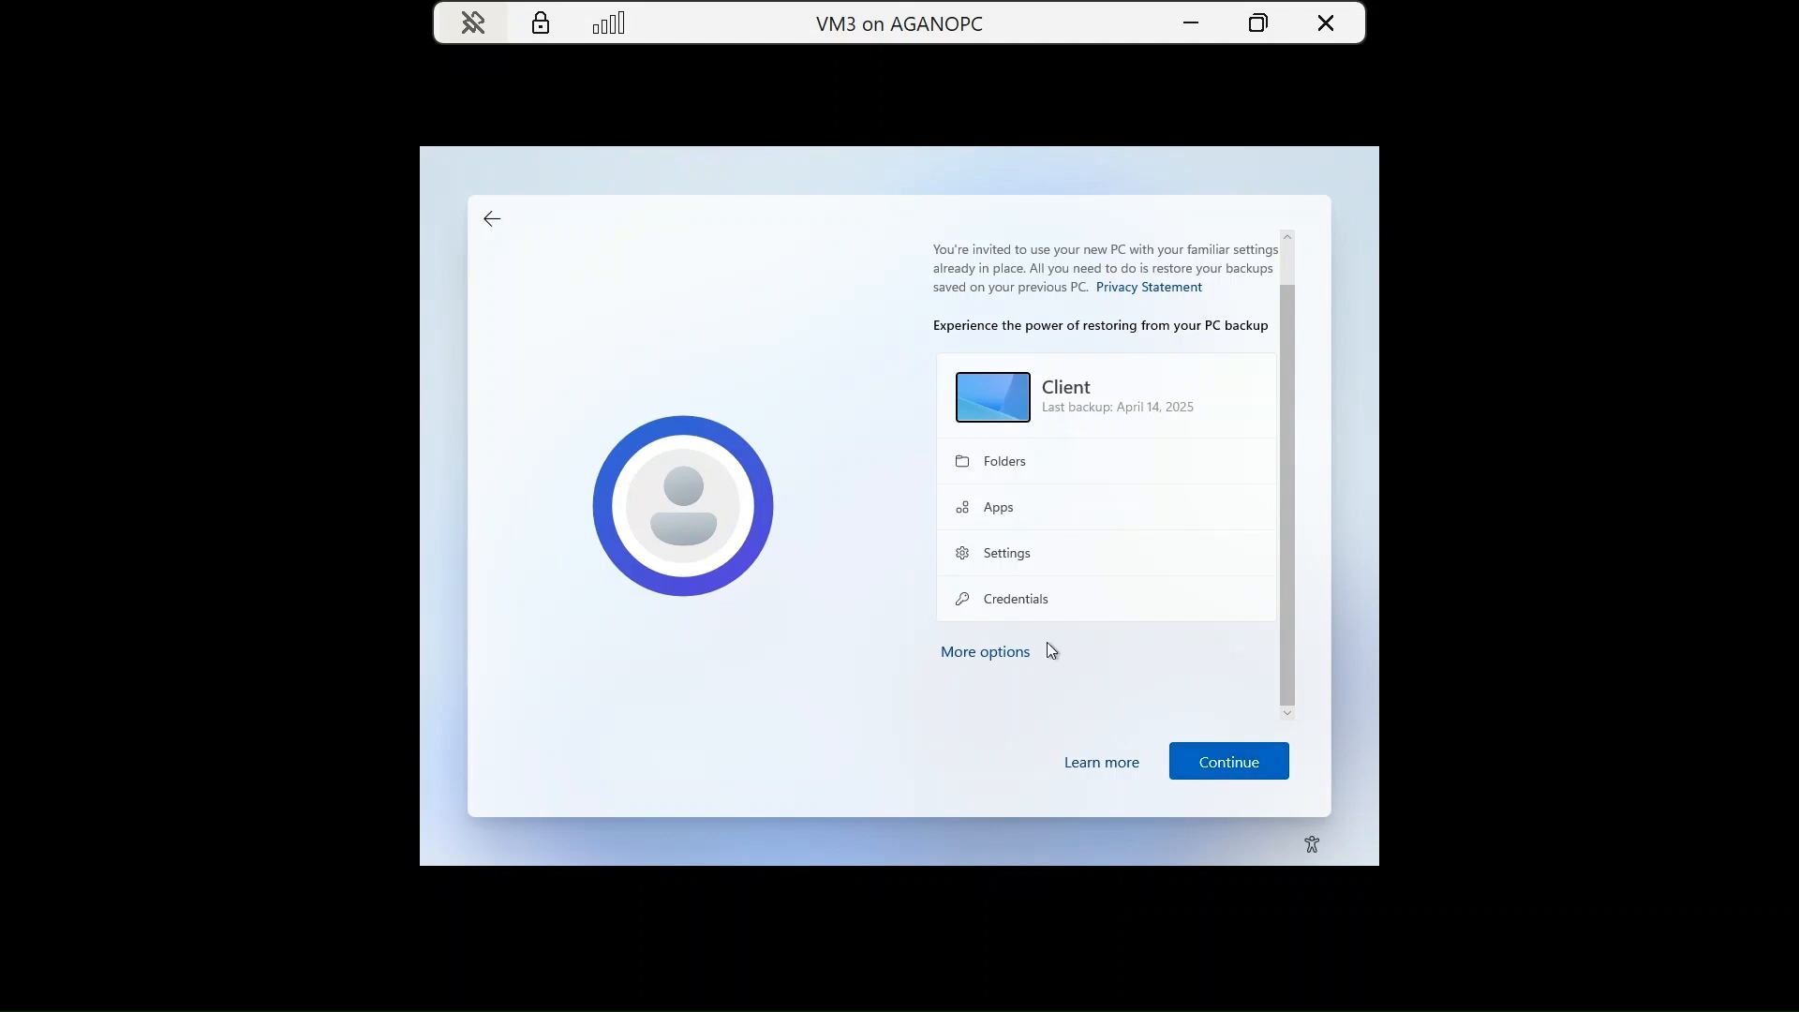
left_click(1003, 667)
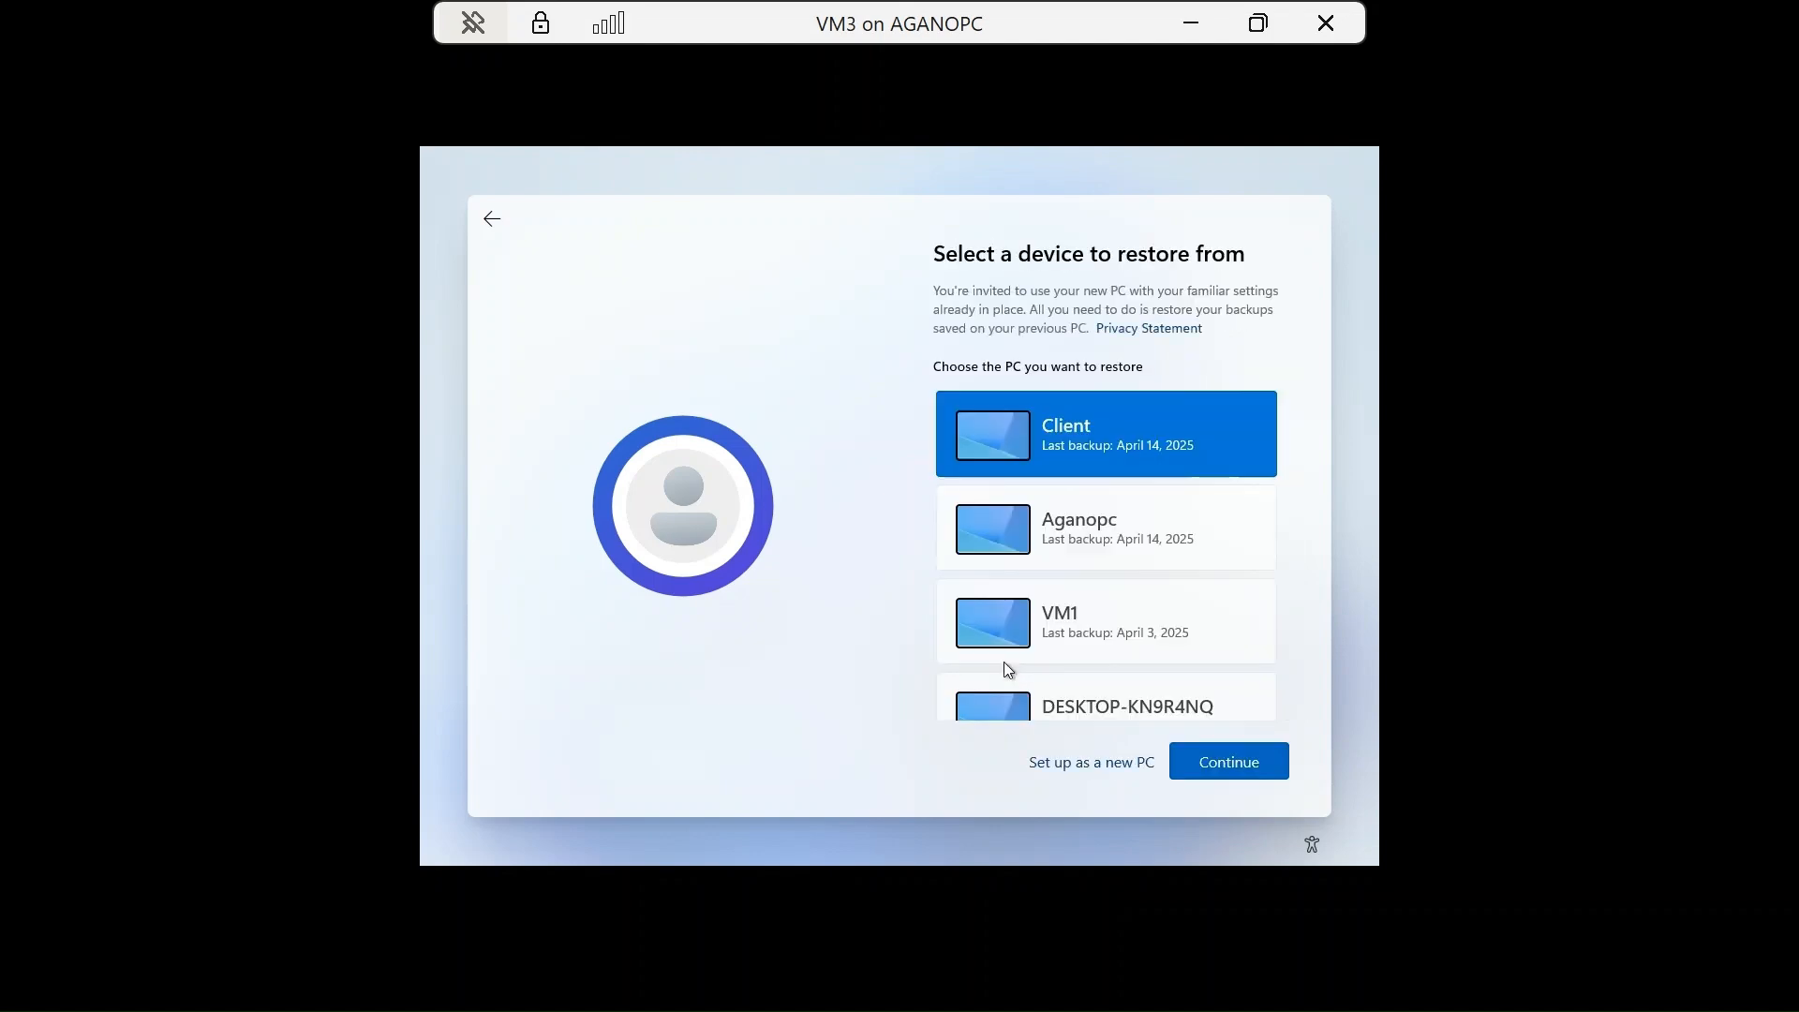
scroll(1004, 662, "down", 3)
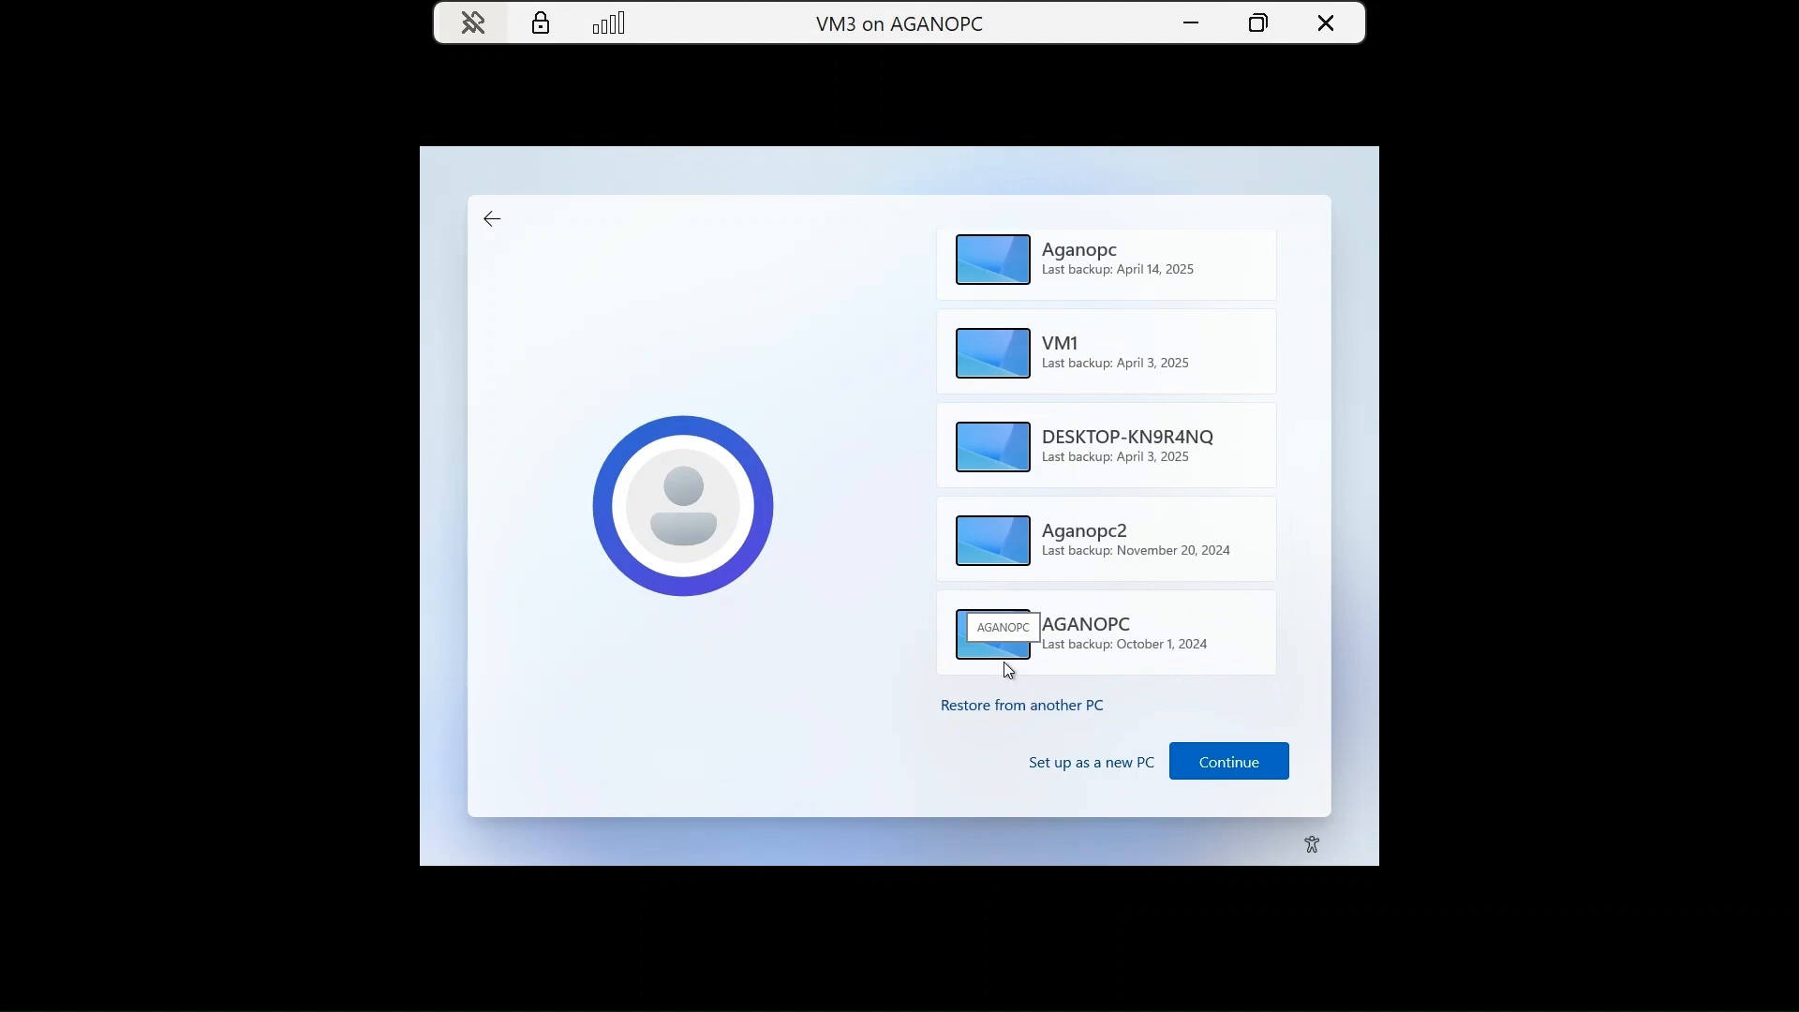
left_click(1066, 765)
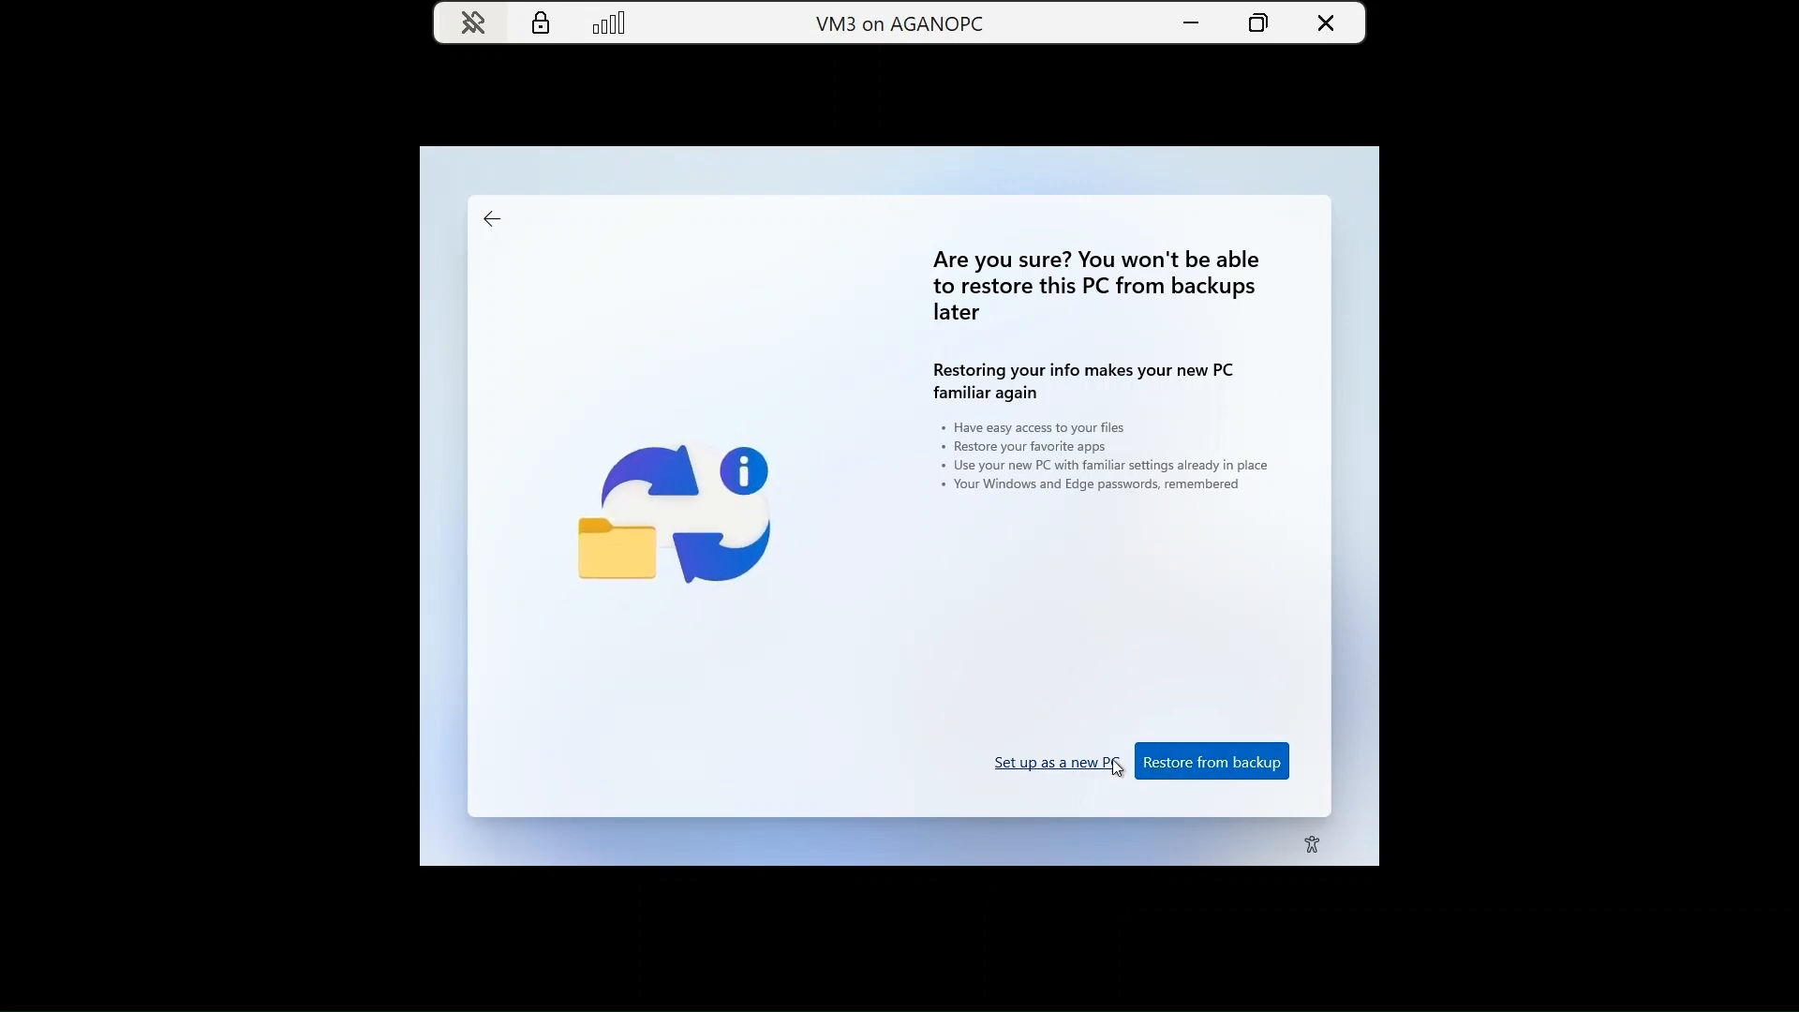
left_click(1094, 762)
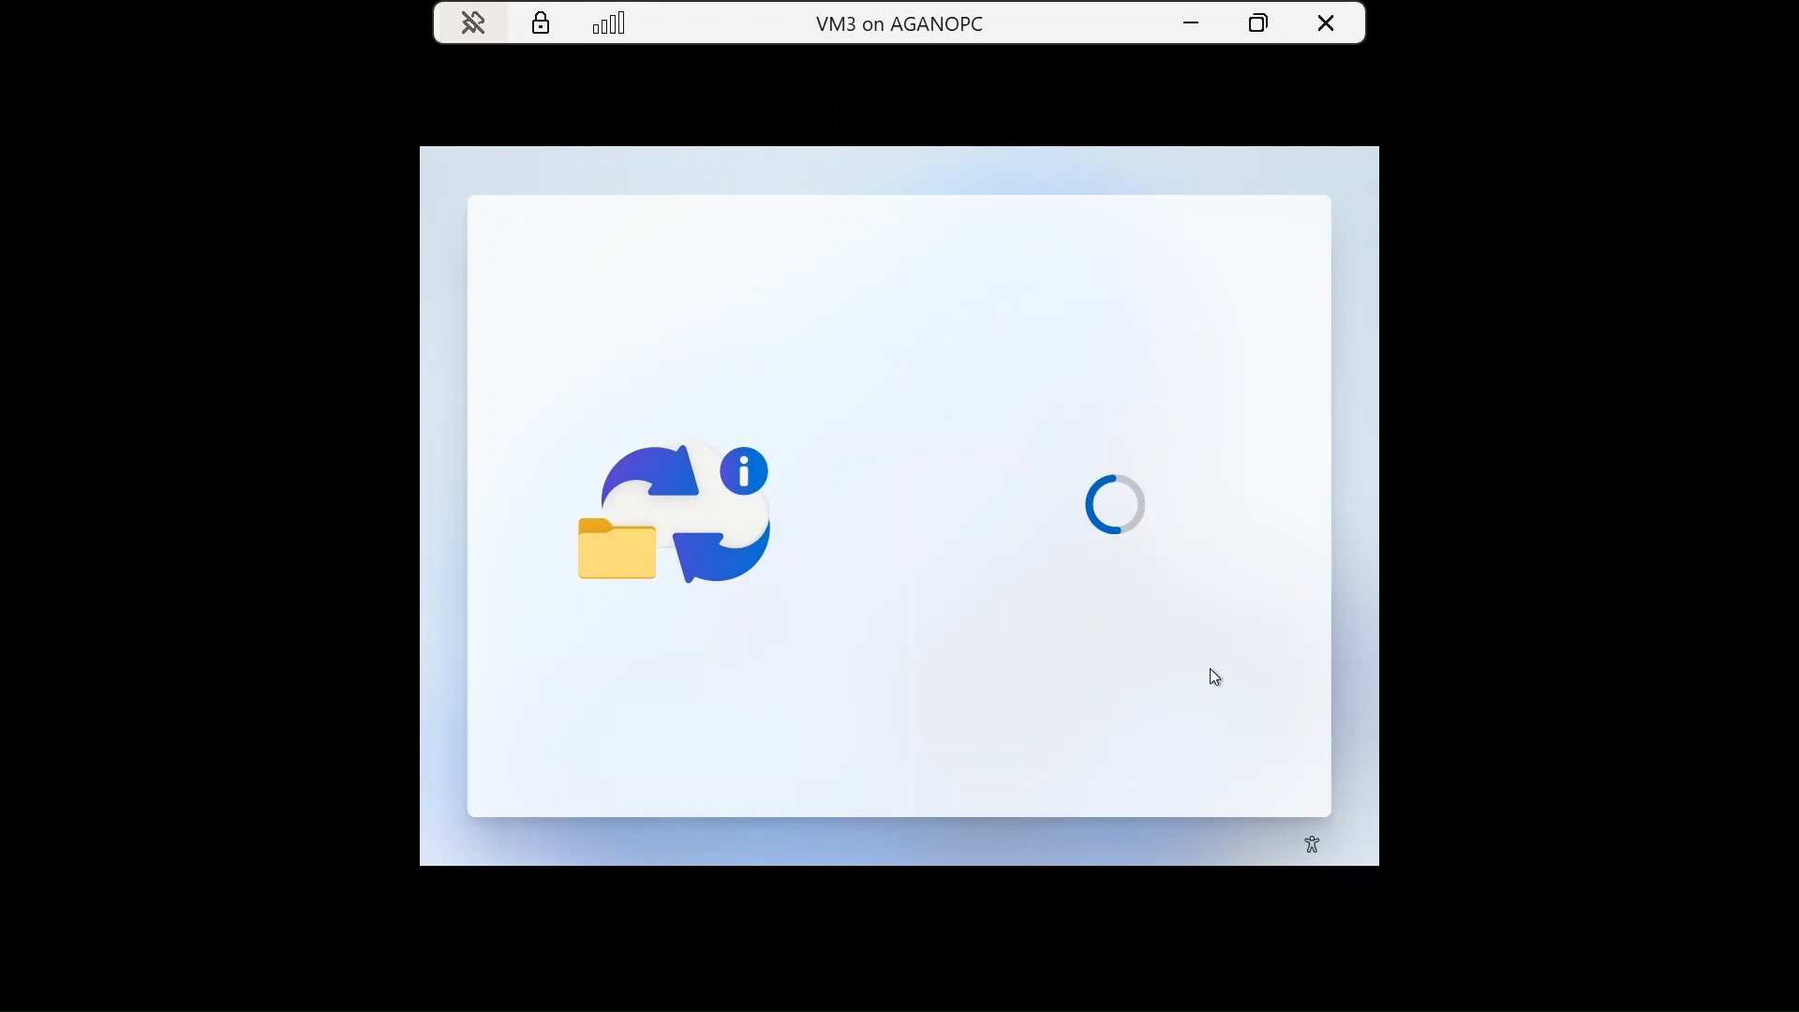
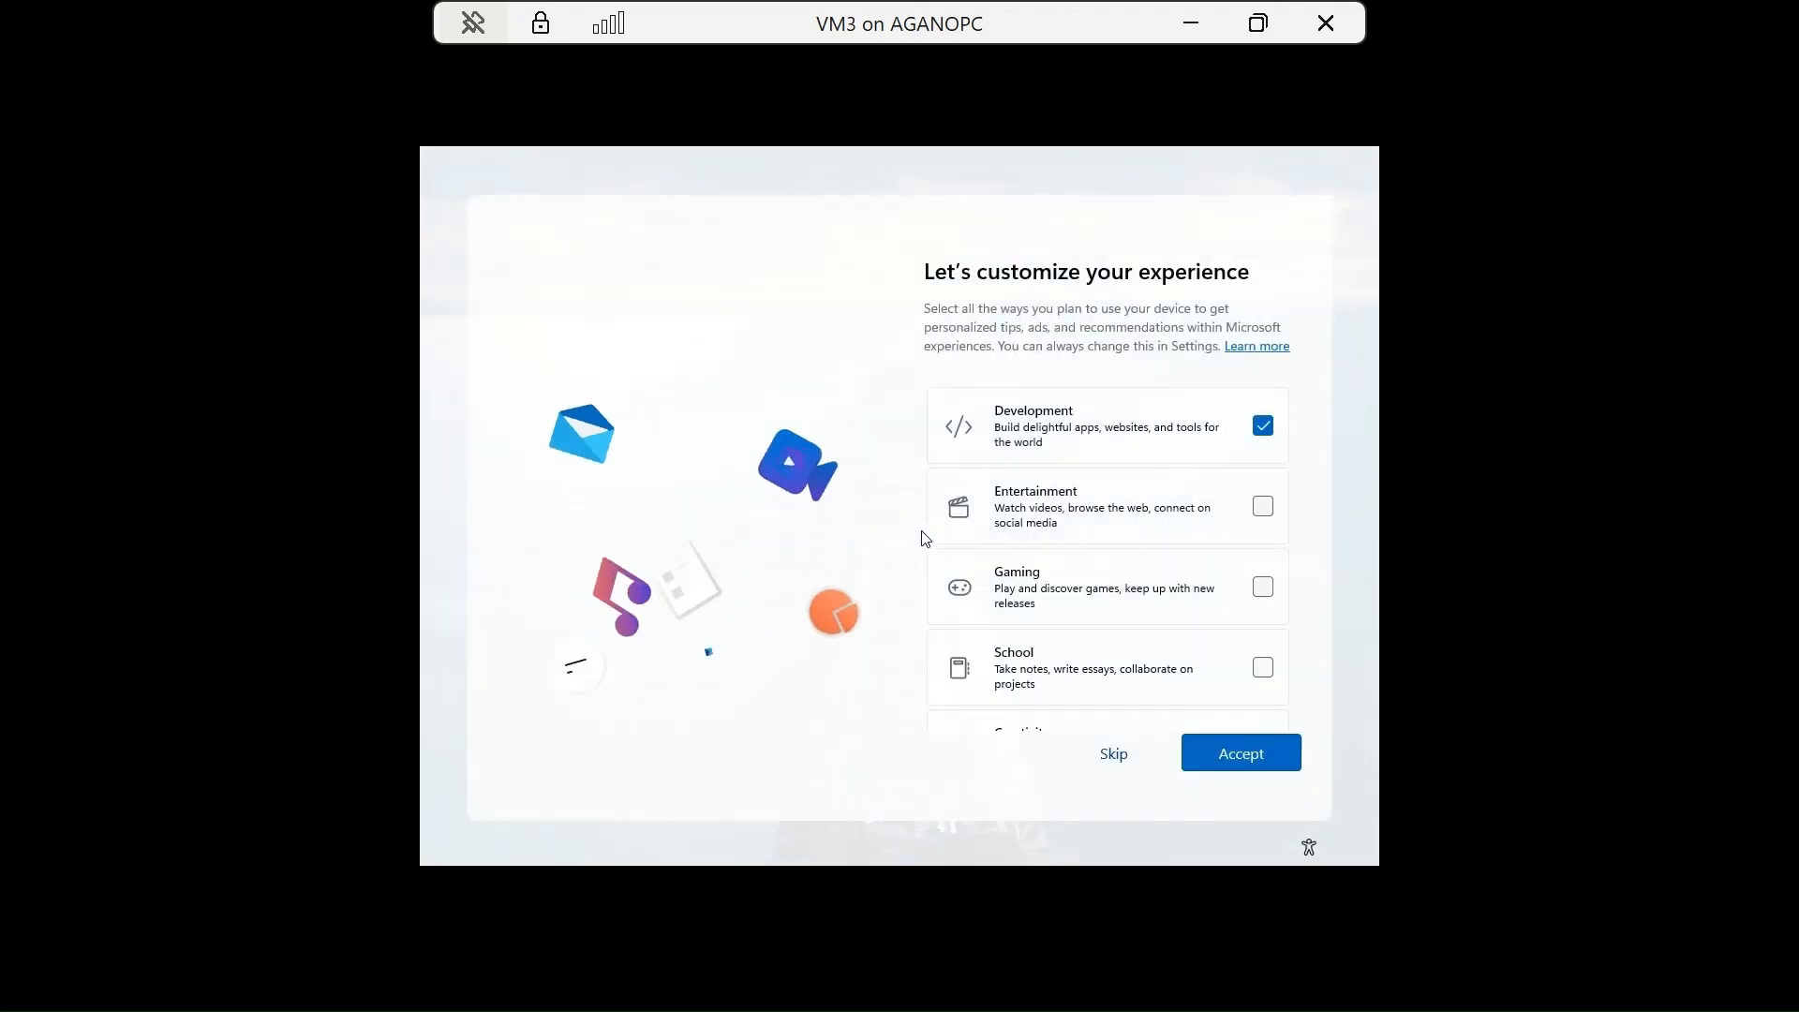
Skip the page for choosing how the device will be used.
scroll(1124, 582, "down", 2)
scroll(1198, 576, "up", 2)
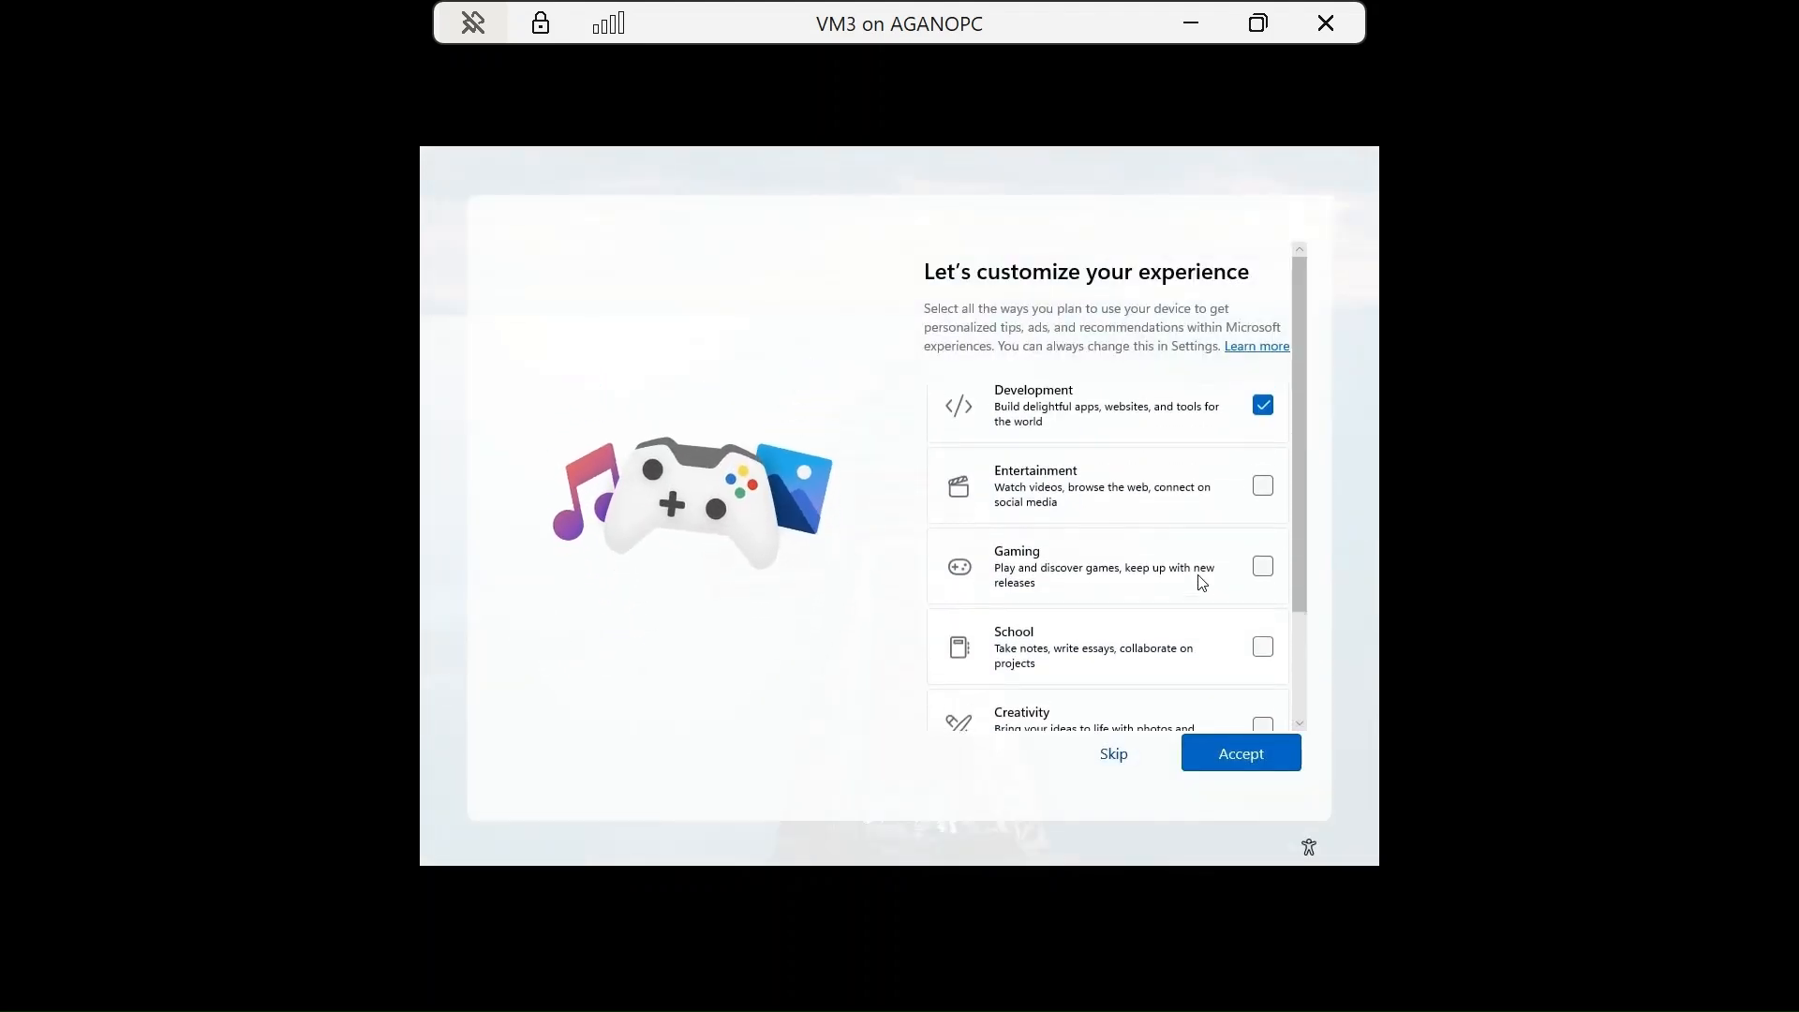
scroll(1197, 575, "down", 2)
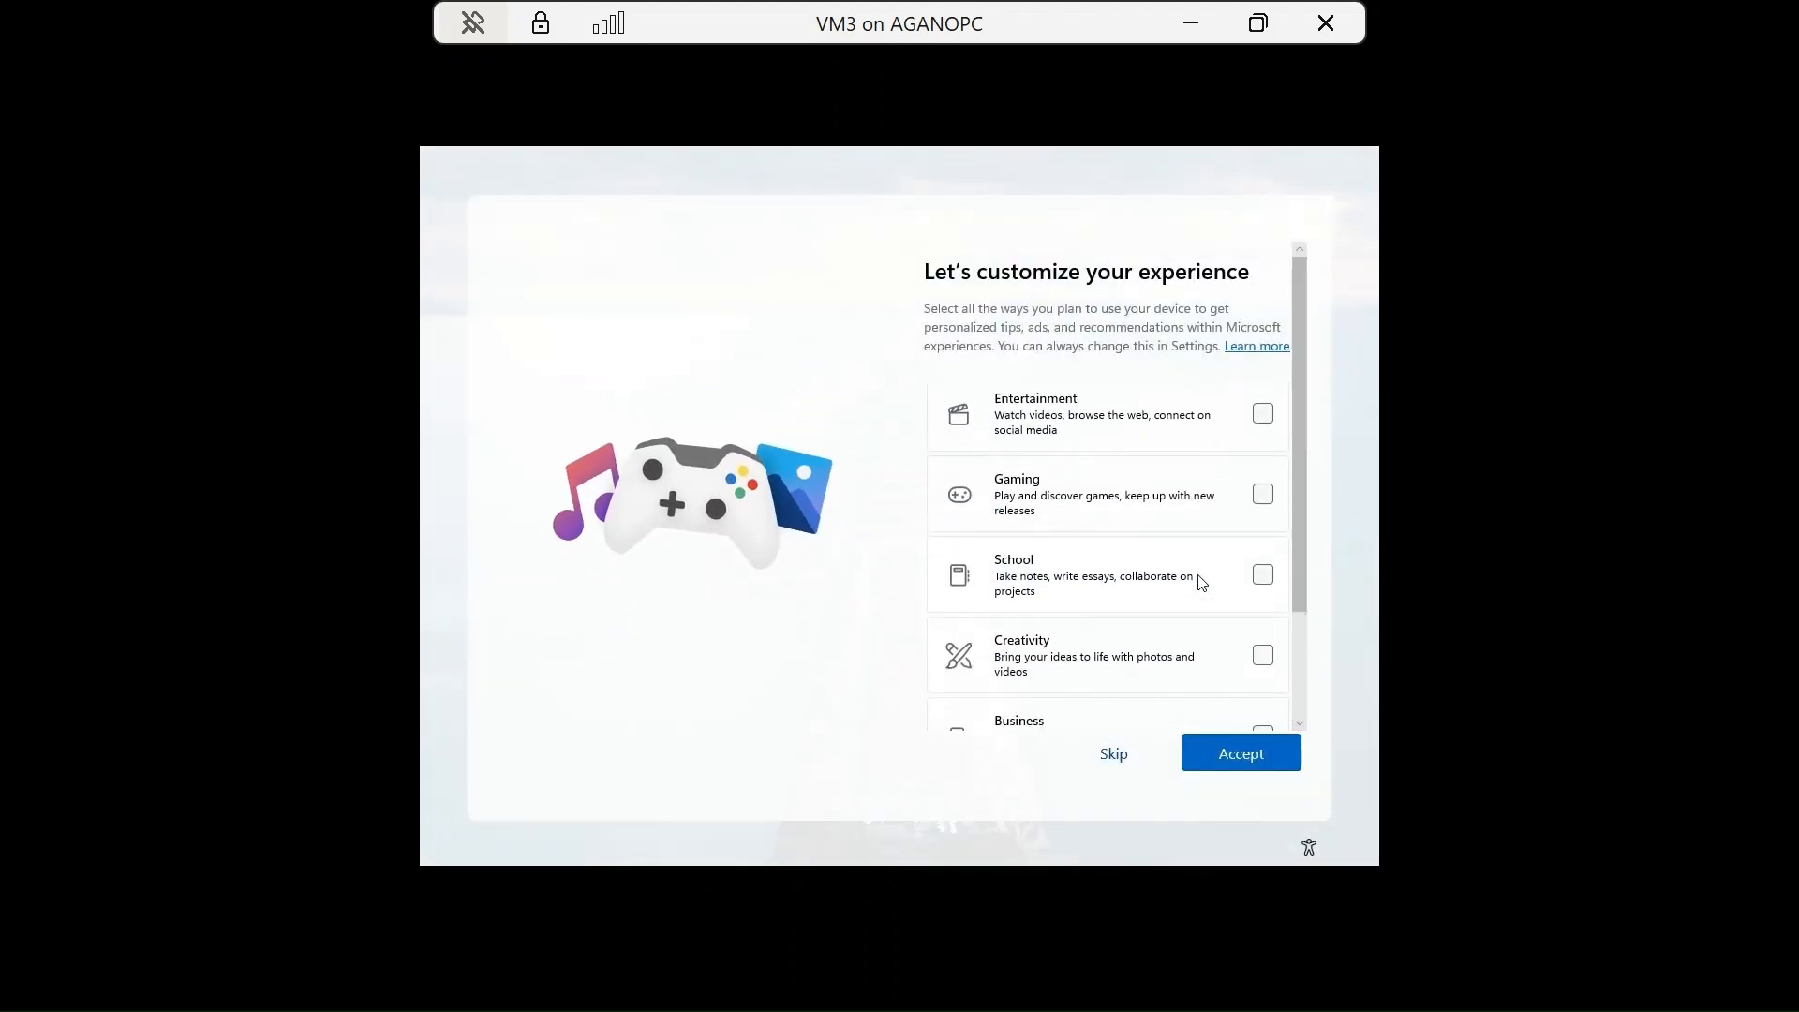
left_click(1136, 761)
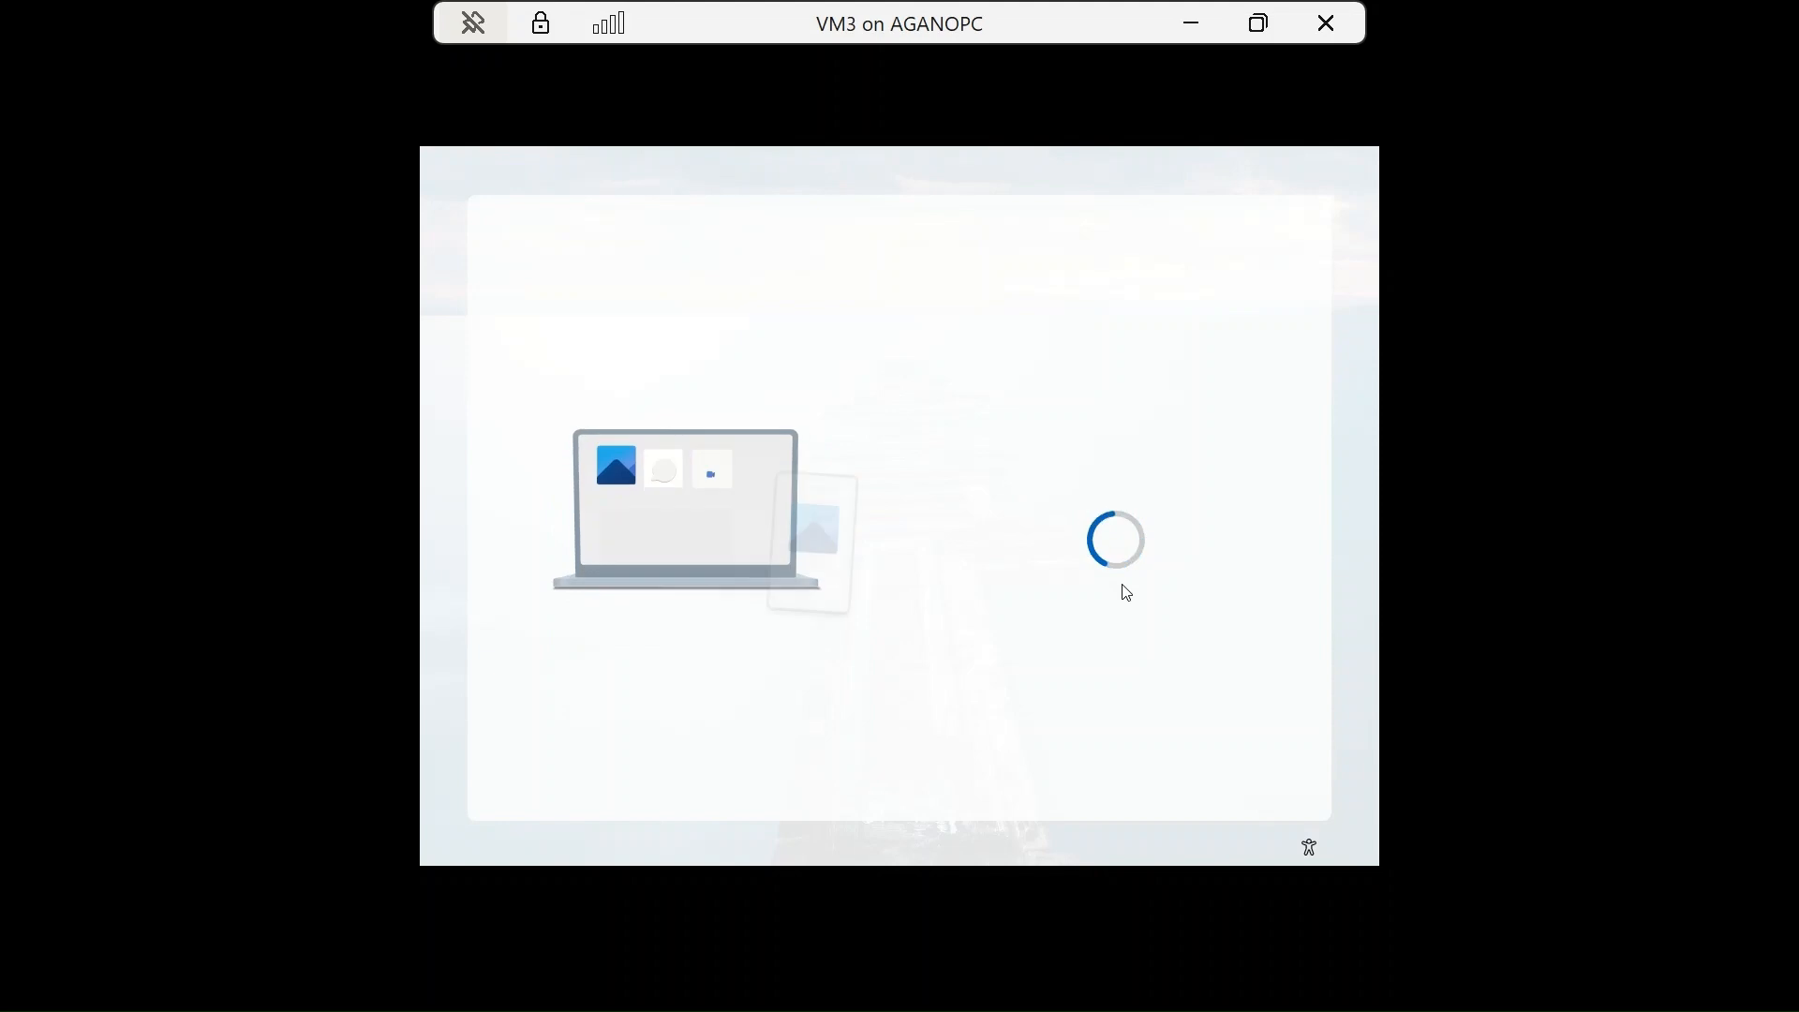
Skip phone linking and phone photo backup, then answer the Edge browsing-data prompt.
scroll(1038, 587, "down", 2)
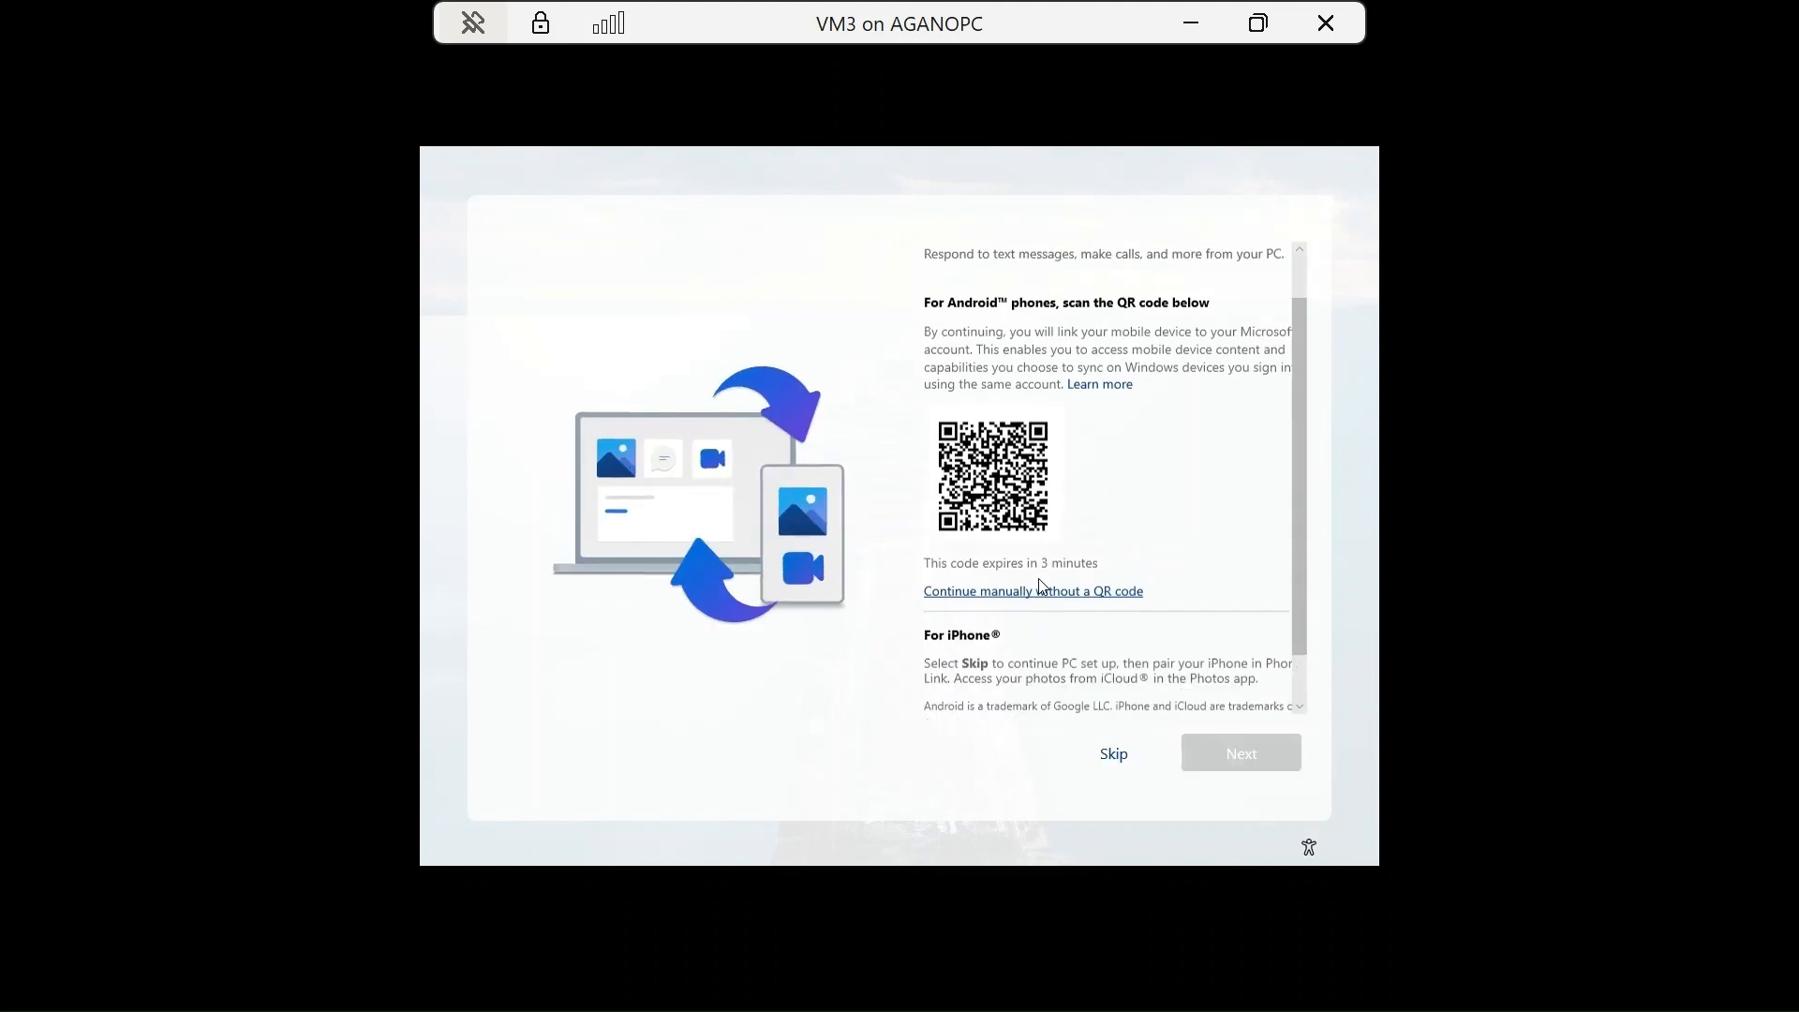
left_click(1112, 753)
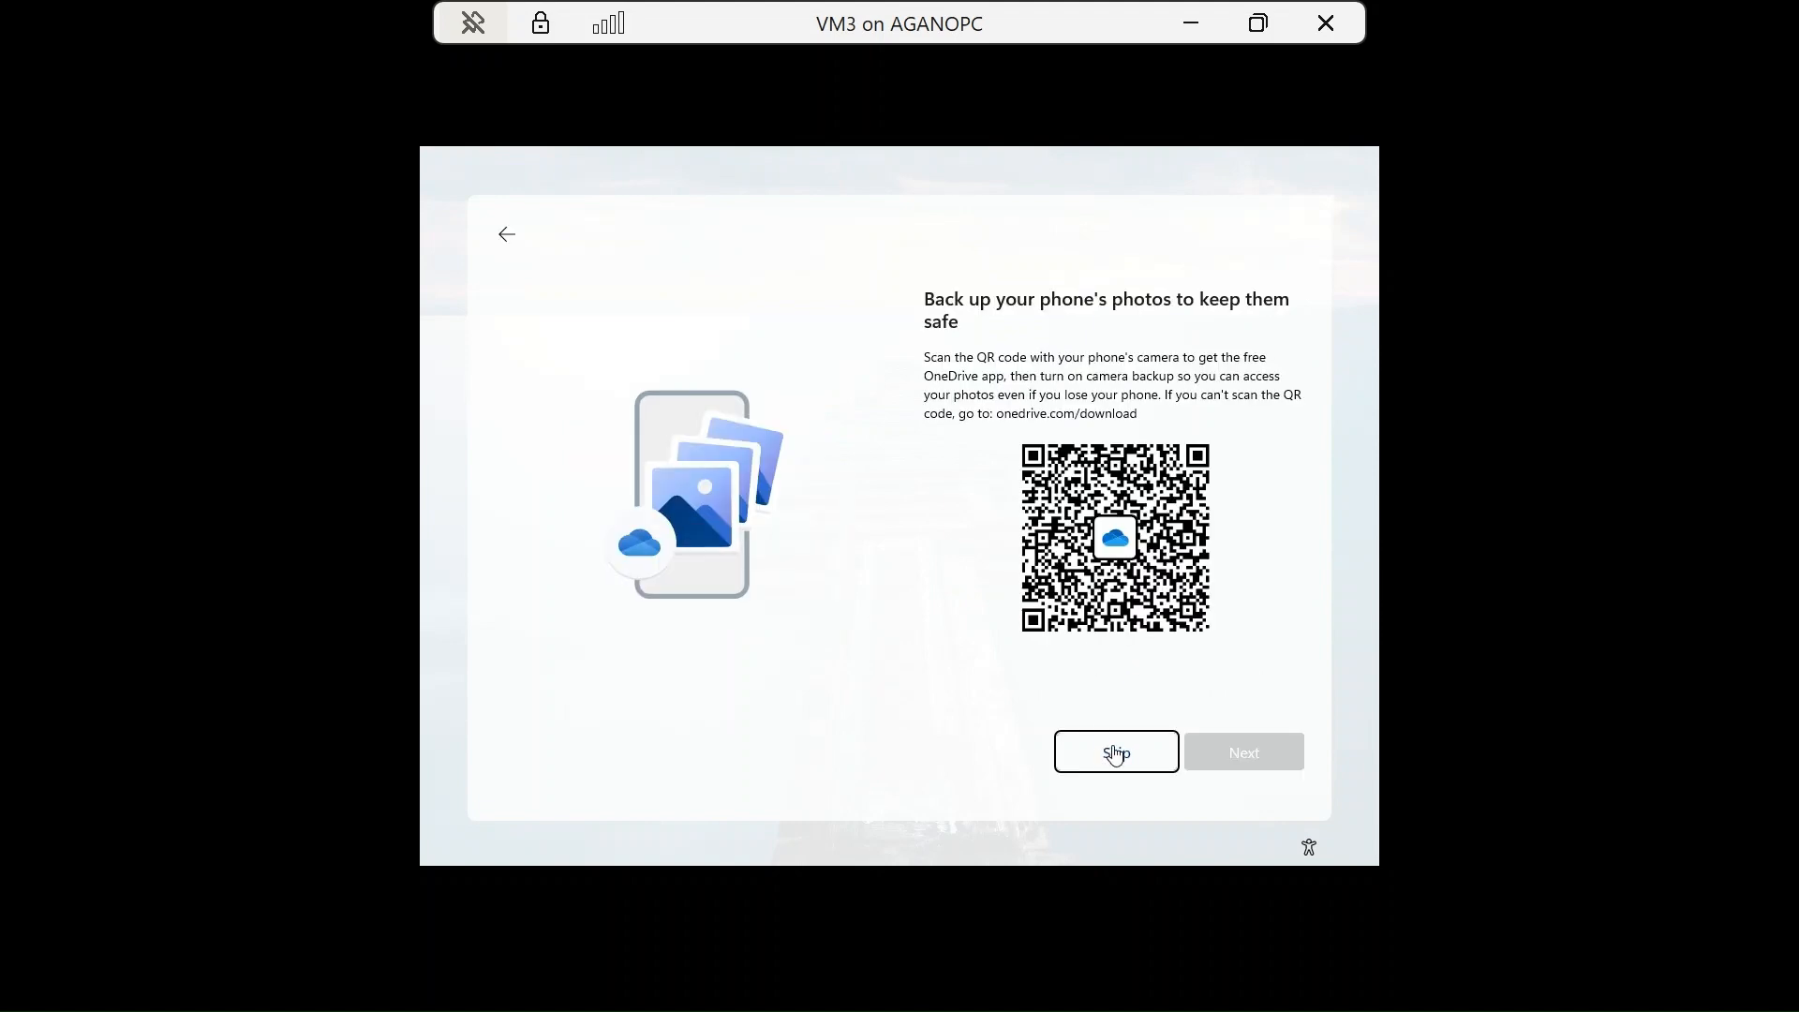
left_click(1115, 752)
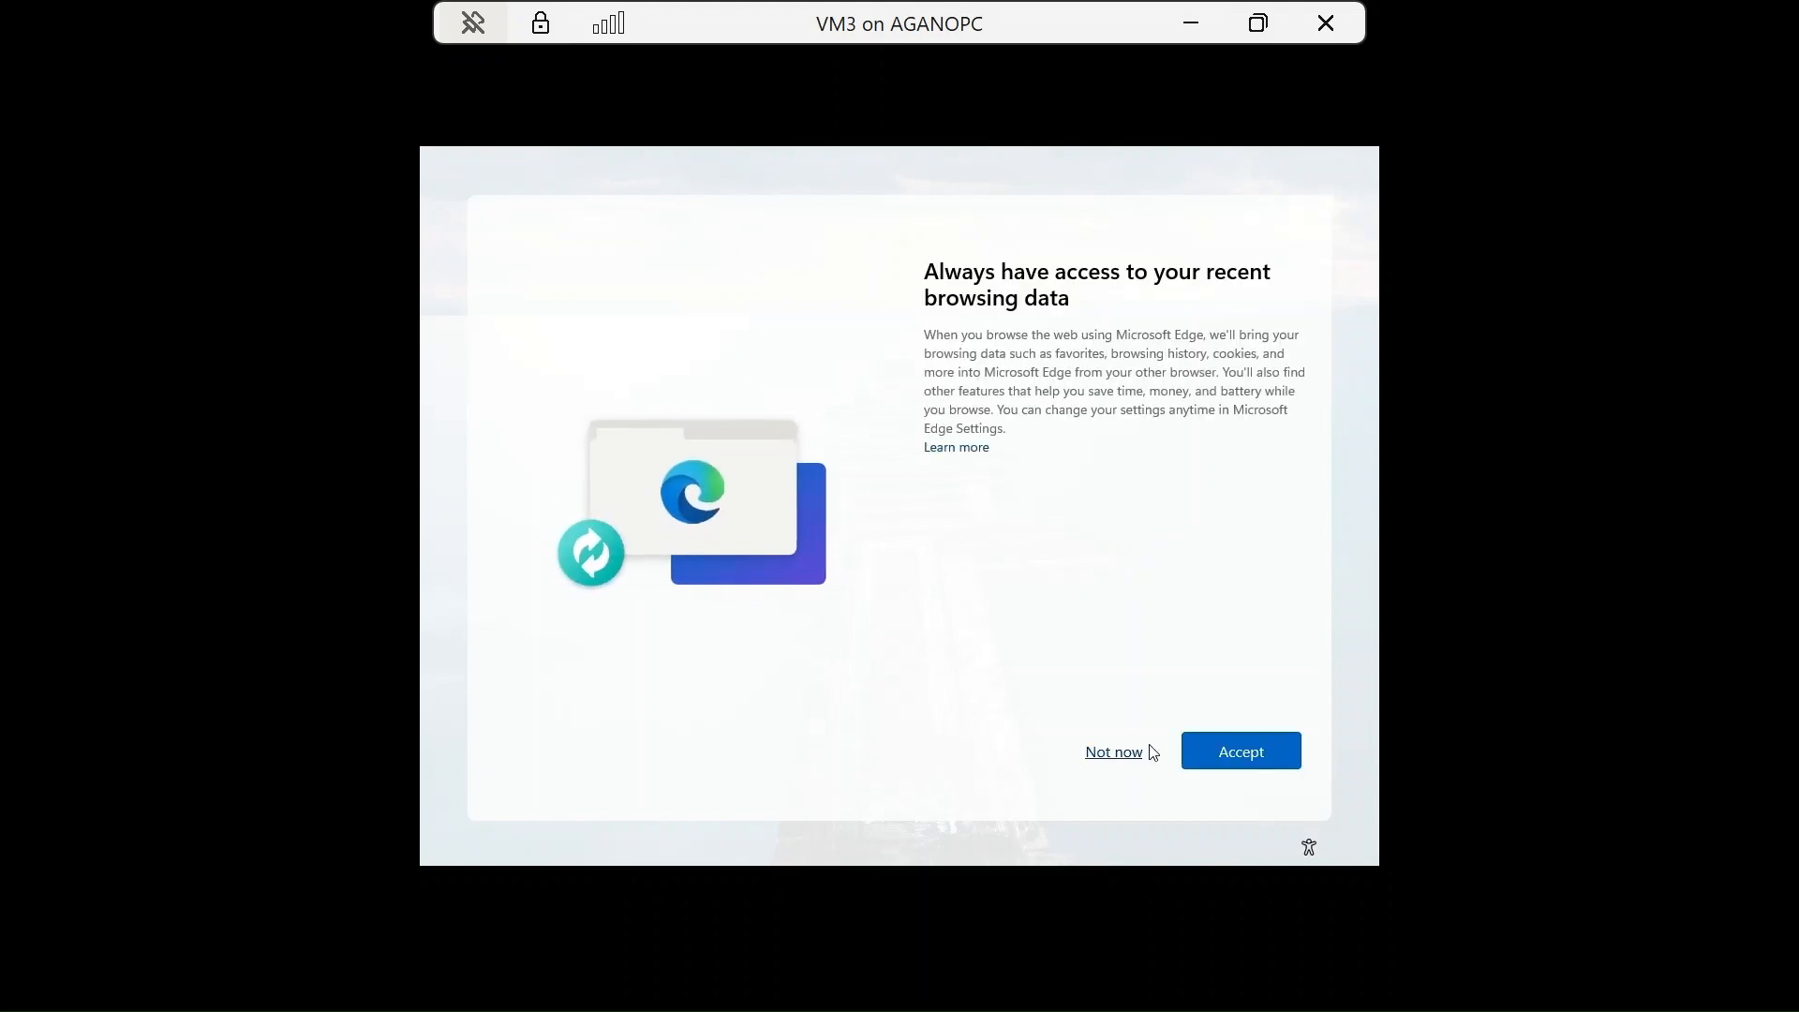
left_click(1215, 761)
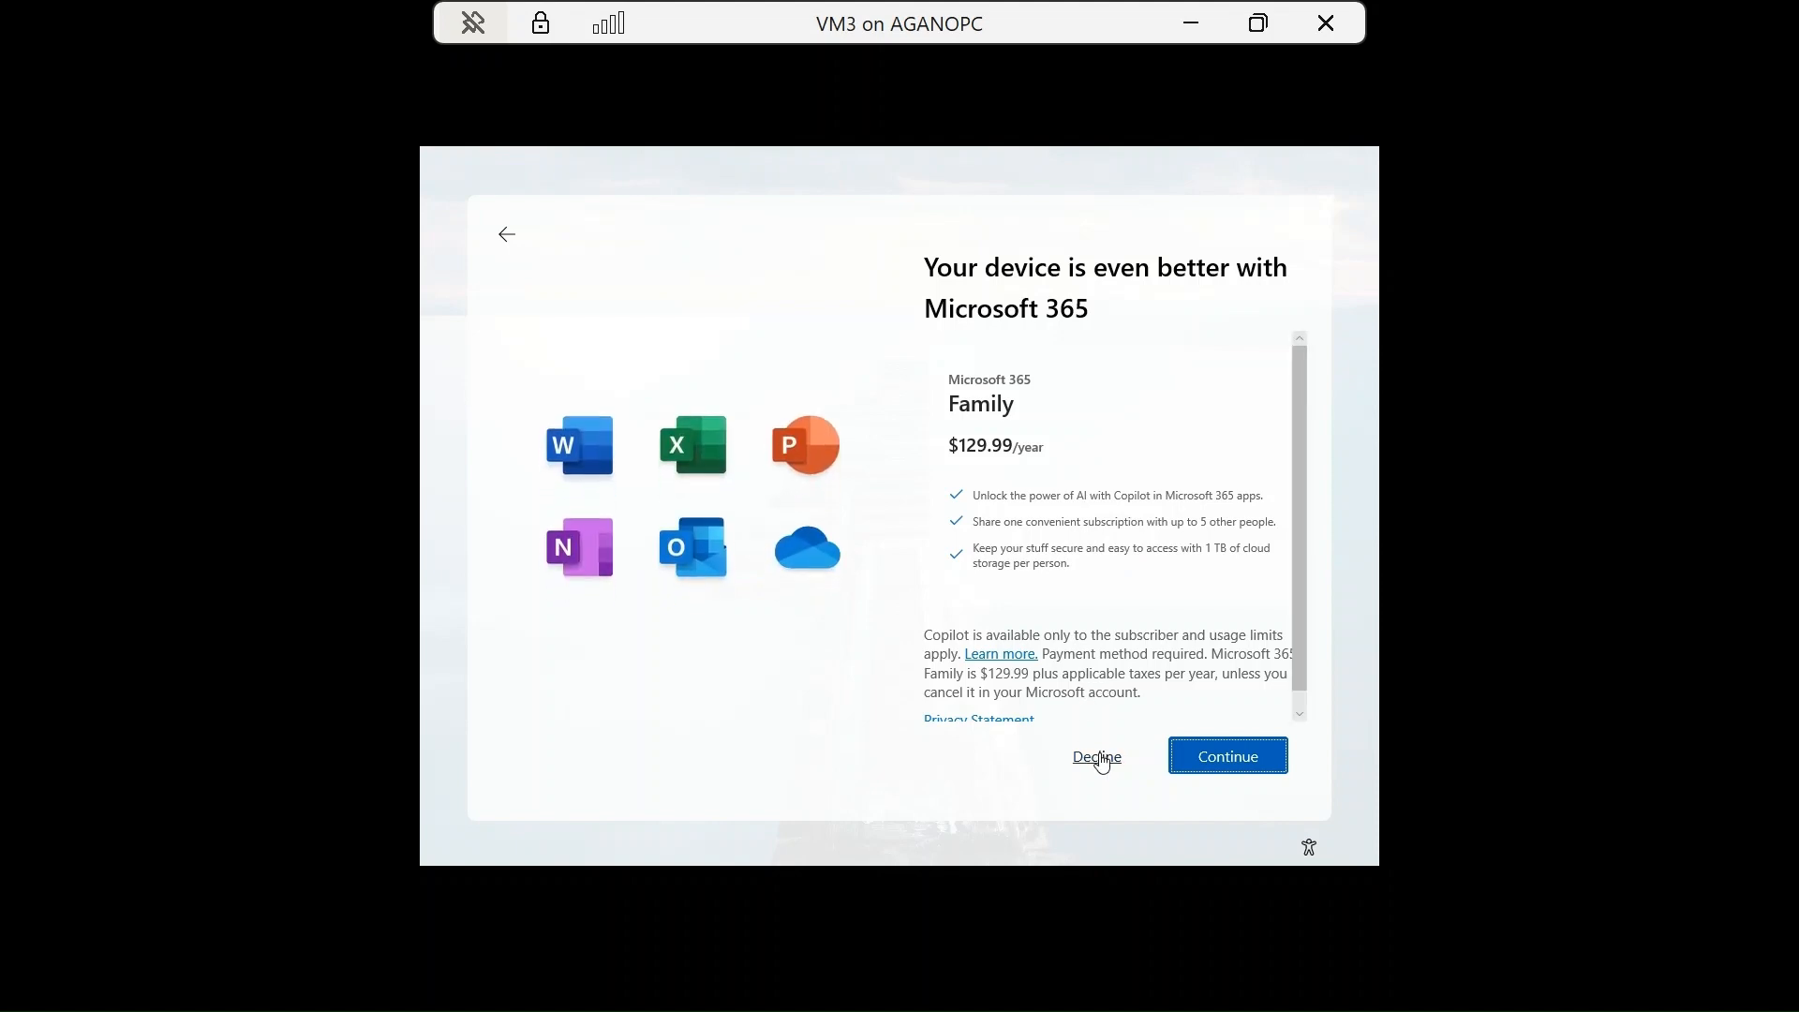
Decline Microsoft 365 Family and Basic, pass the free Microsoft 365 page, and skip PC Game Pass.
scroll(1097, 634, "down", 1)
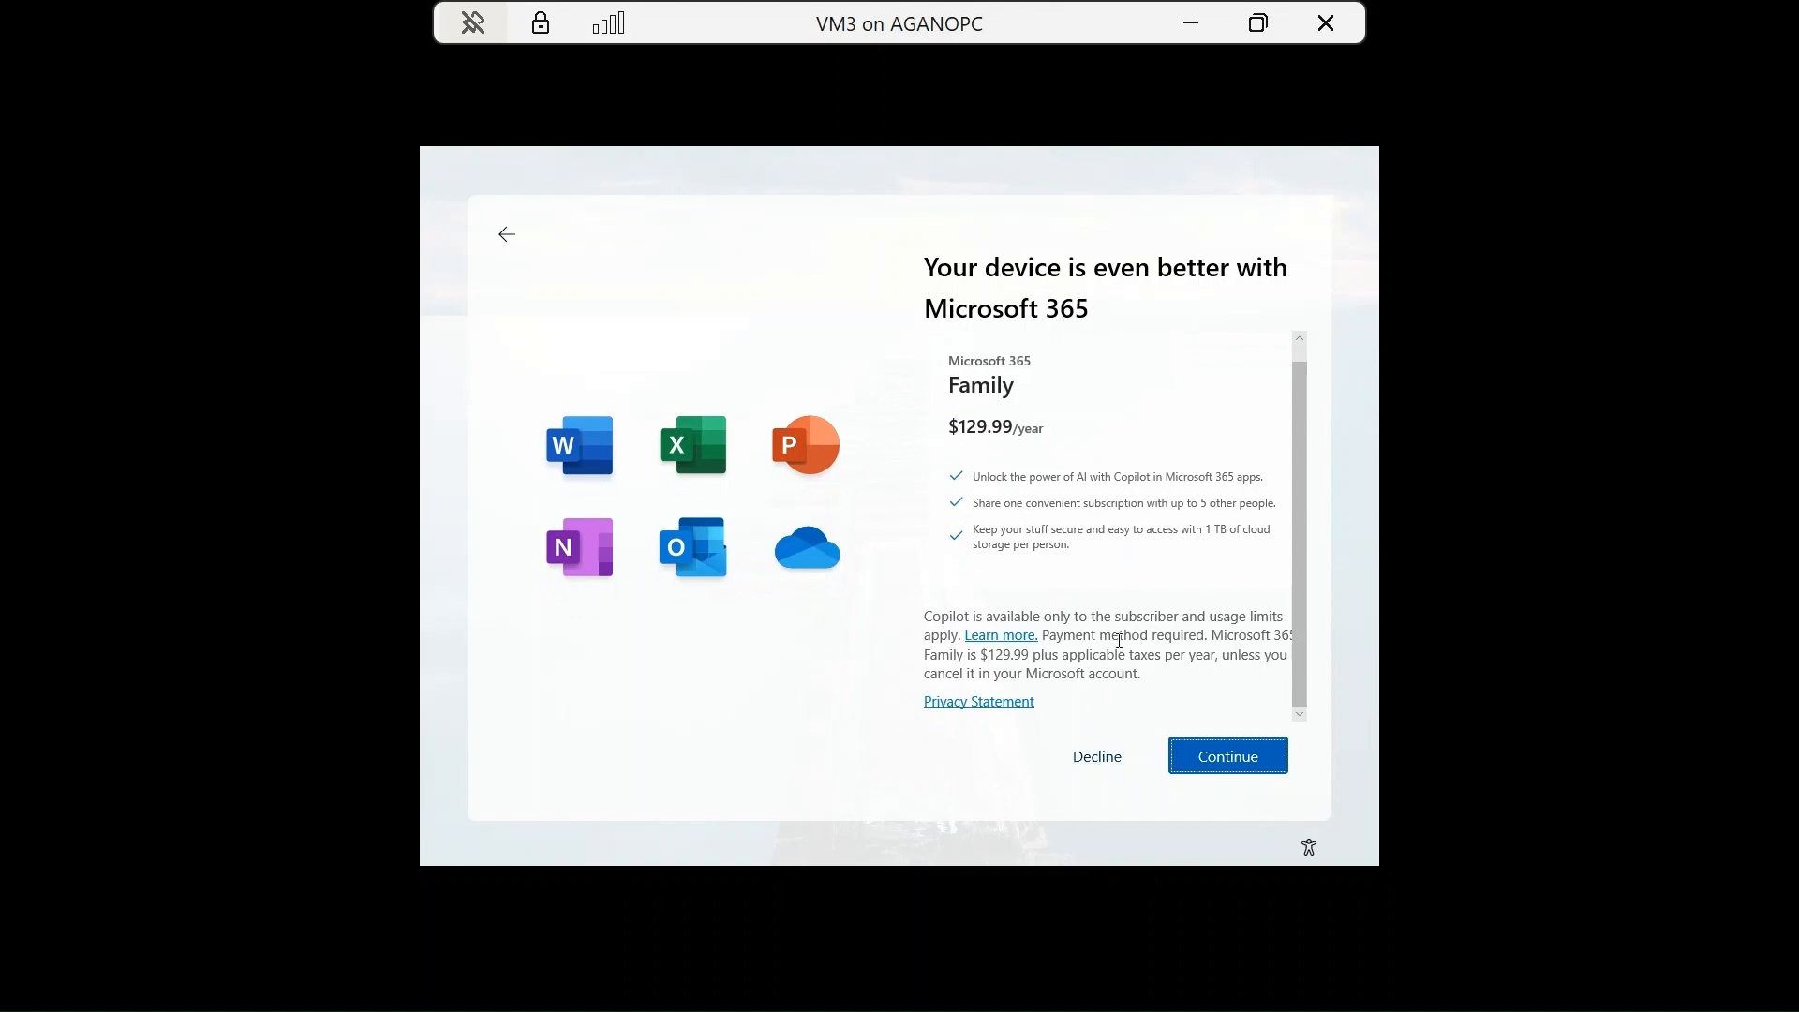
scroll(1120, 641, "up", 1)
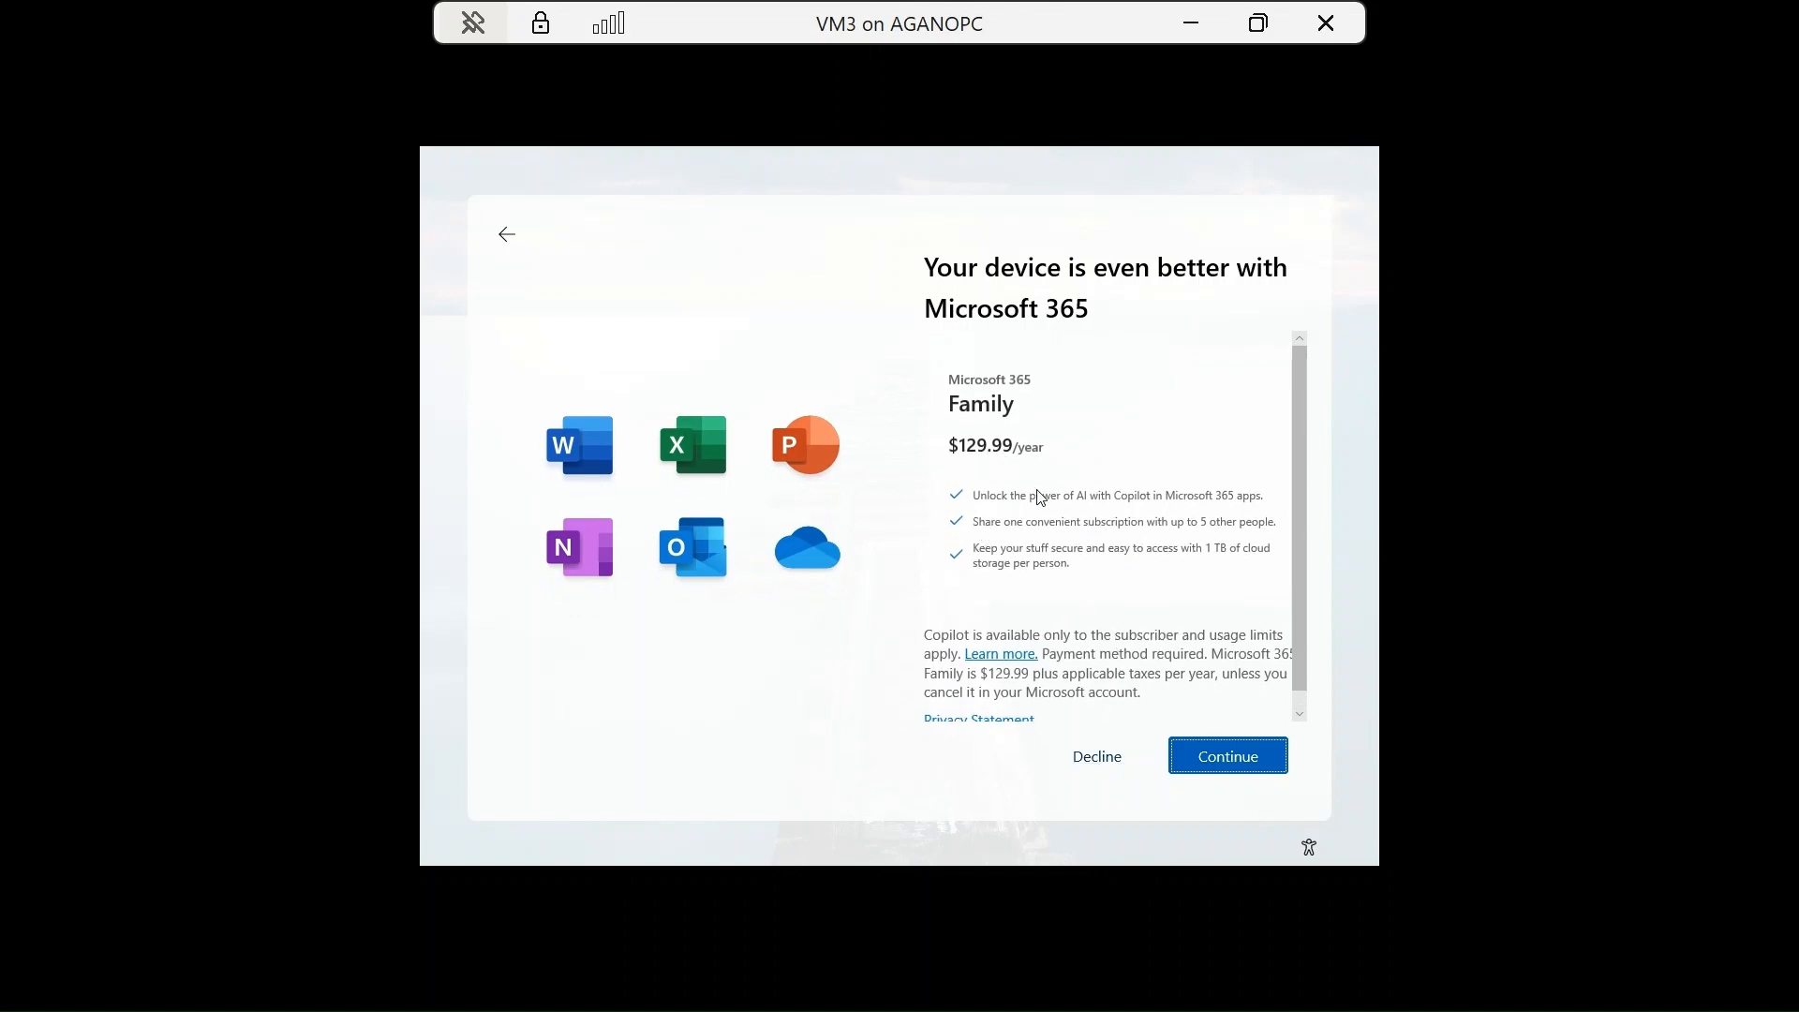
left_click(1101, 761)
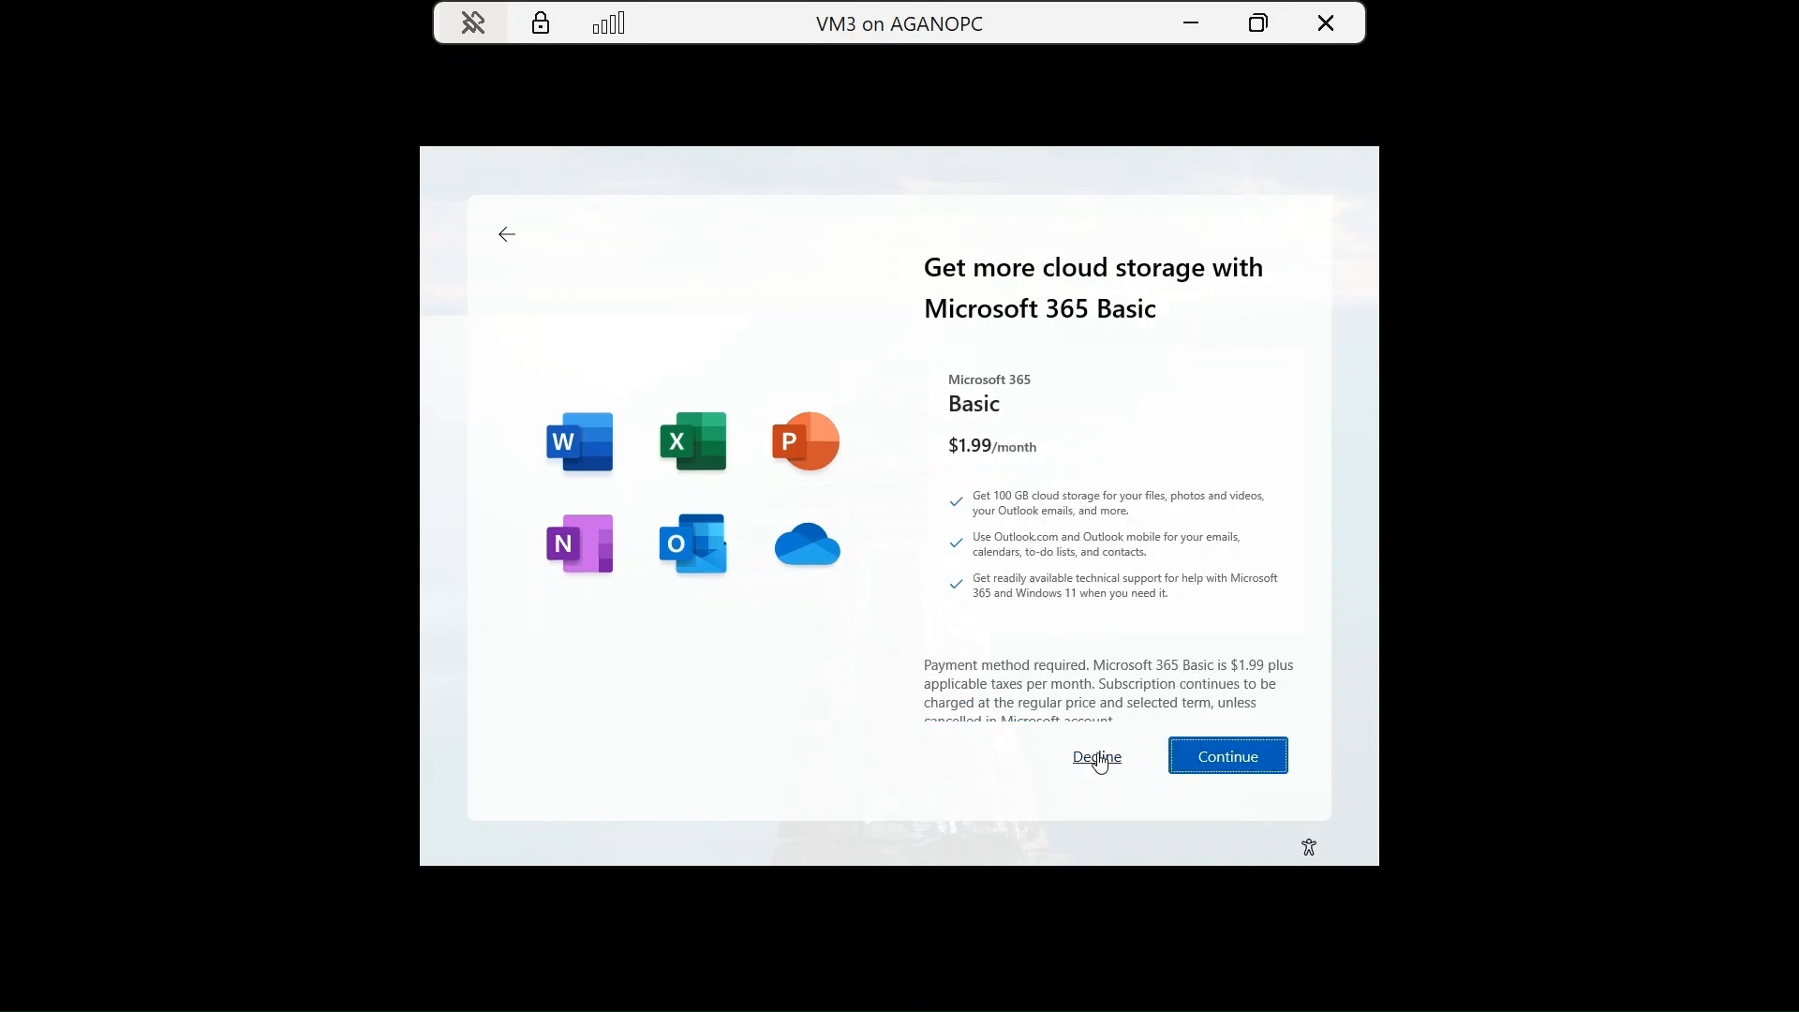
left_click(1100, 761)
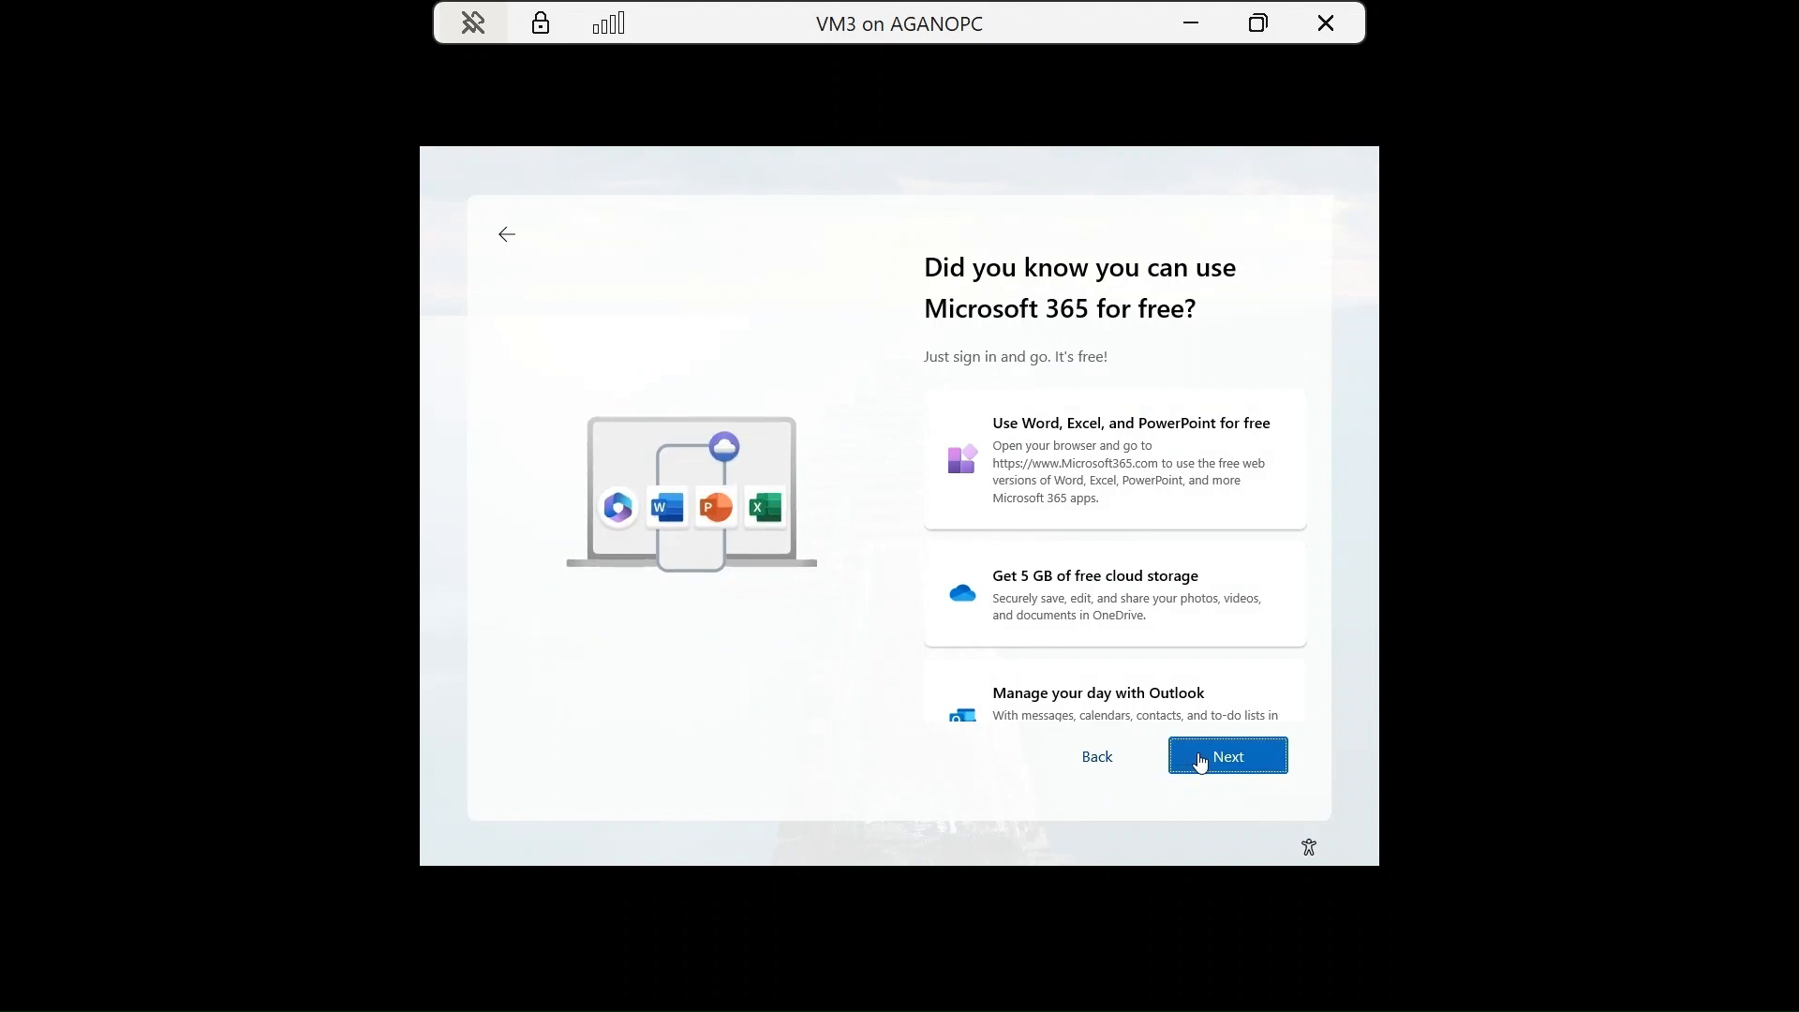
left_click(1202, 763)
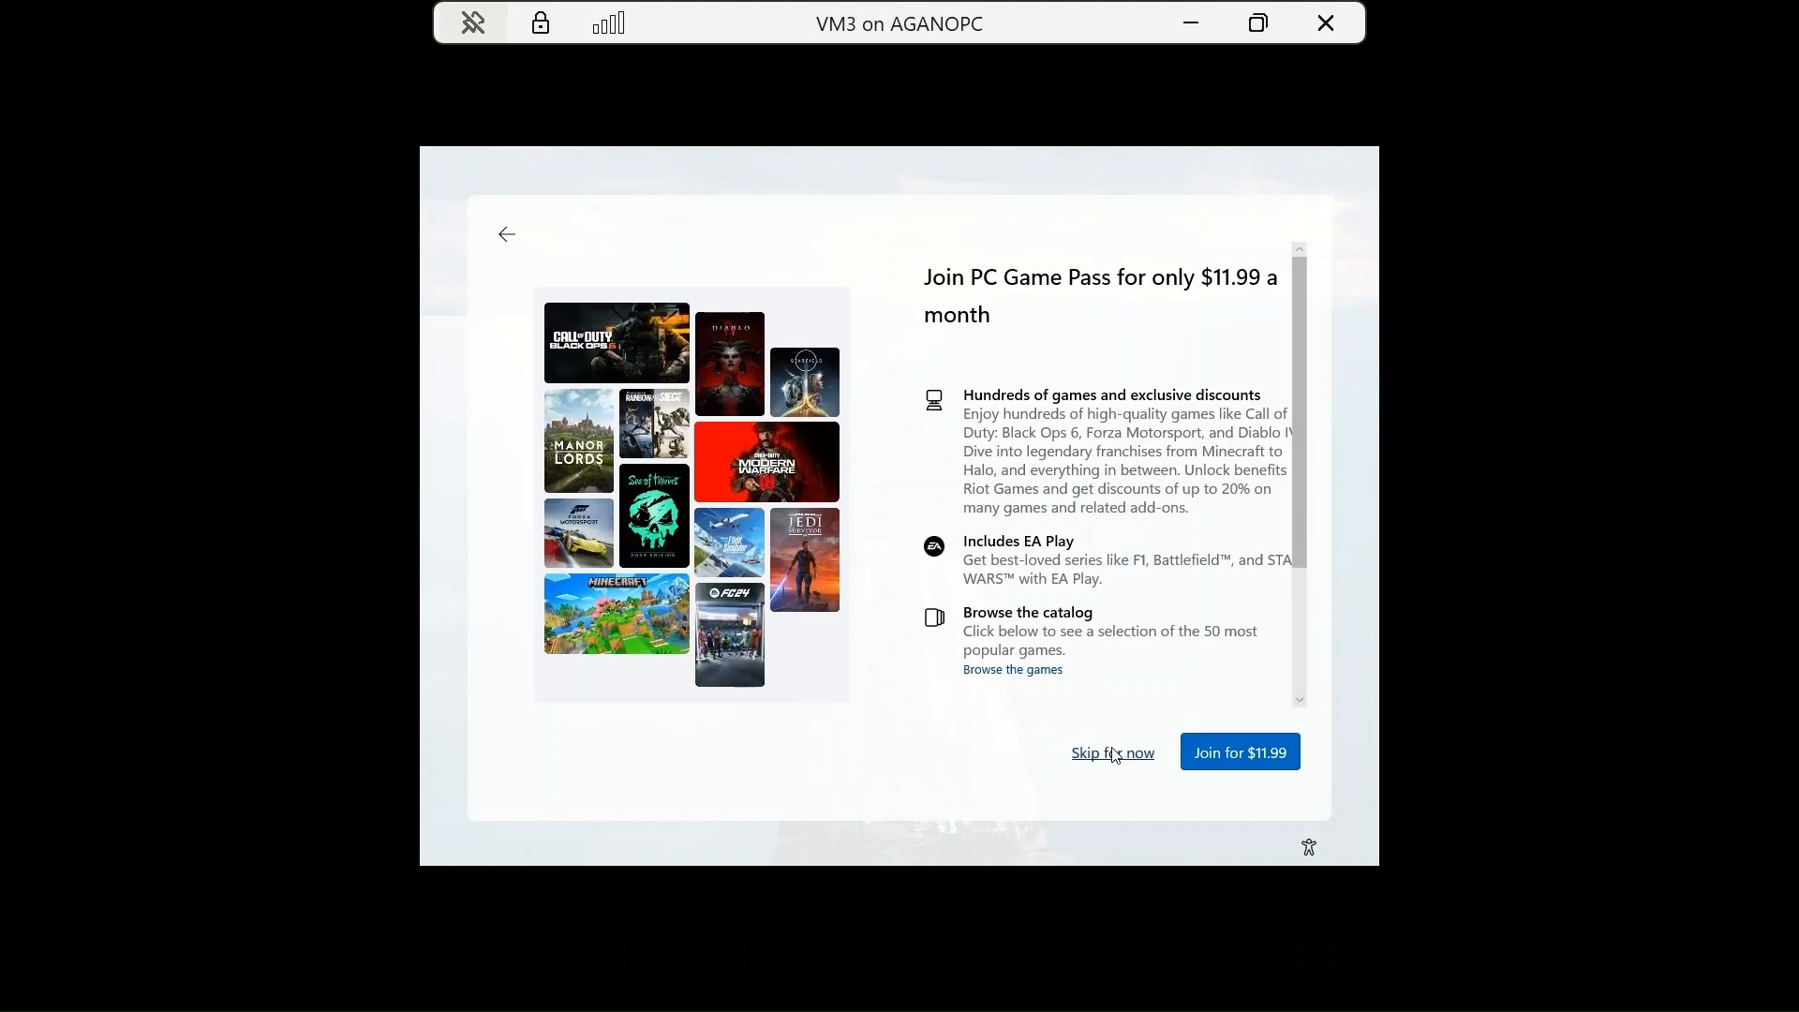
left_click(1115, 755)
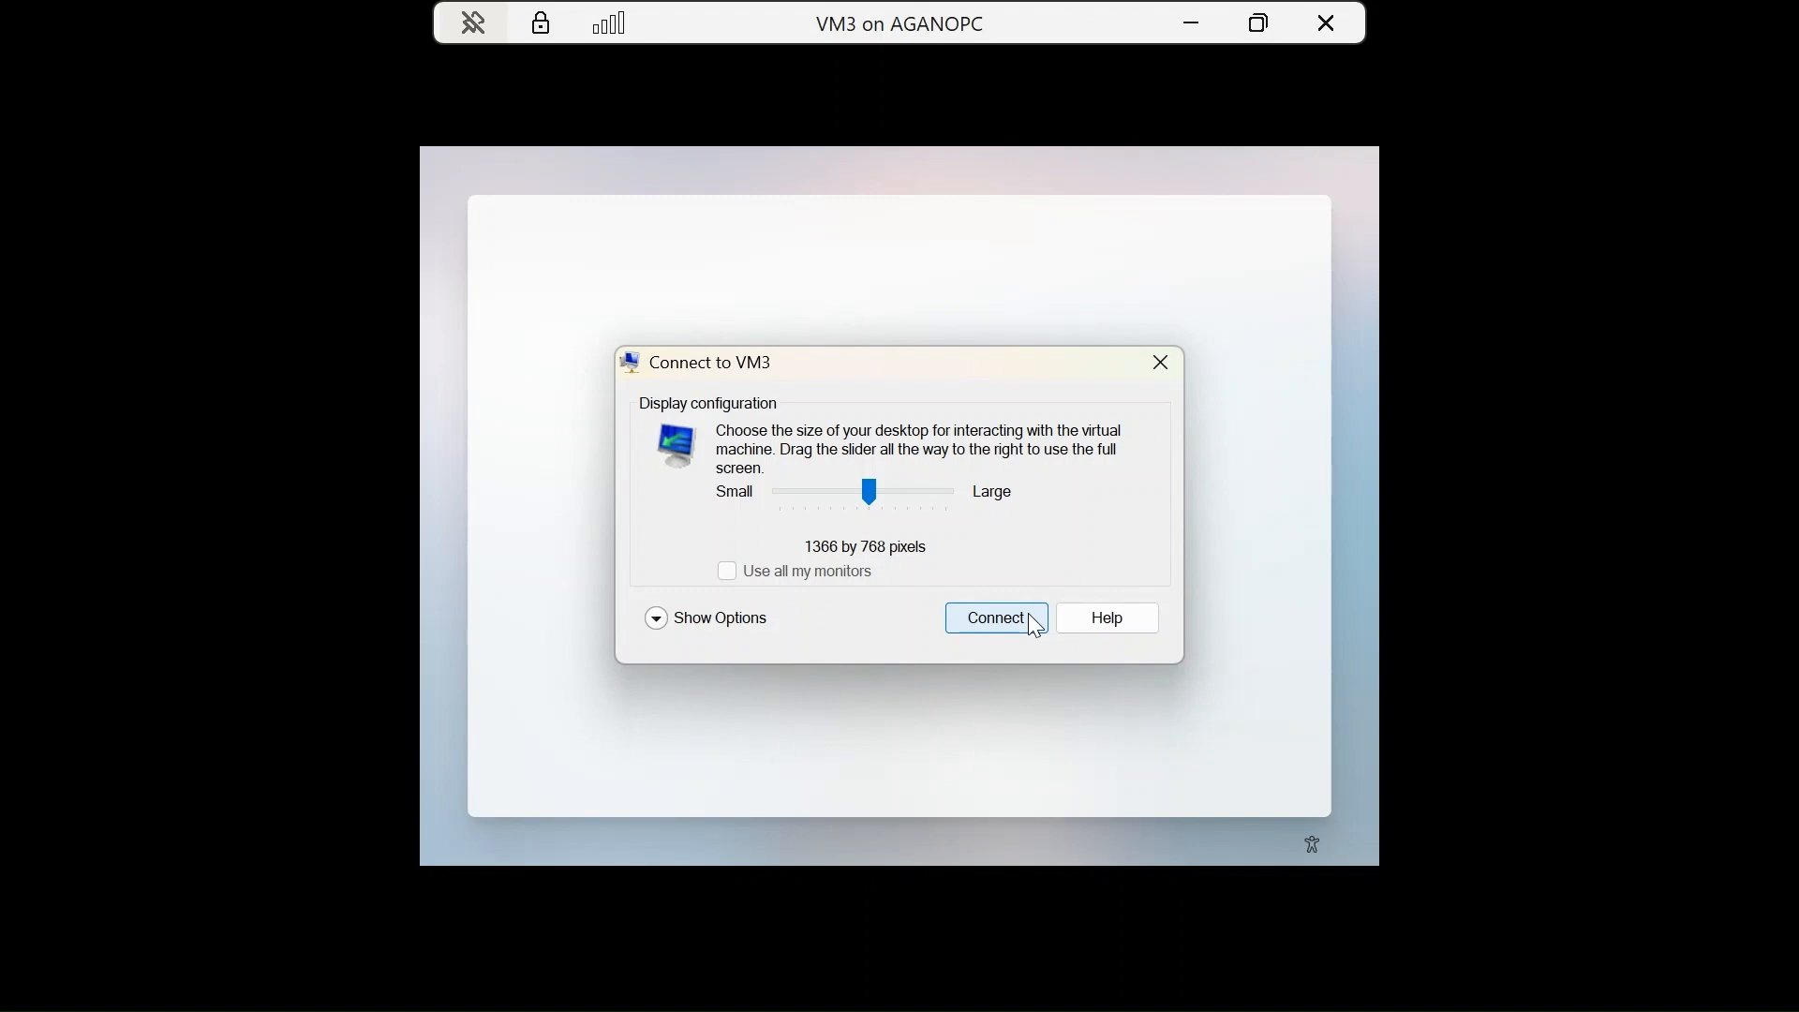
Connect to VM3 at 1366 by 768 and toggle its view between full screen and windowed.
left_click(1026, 614)
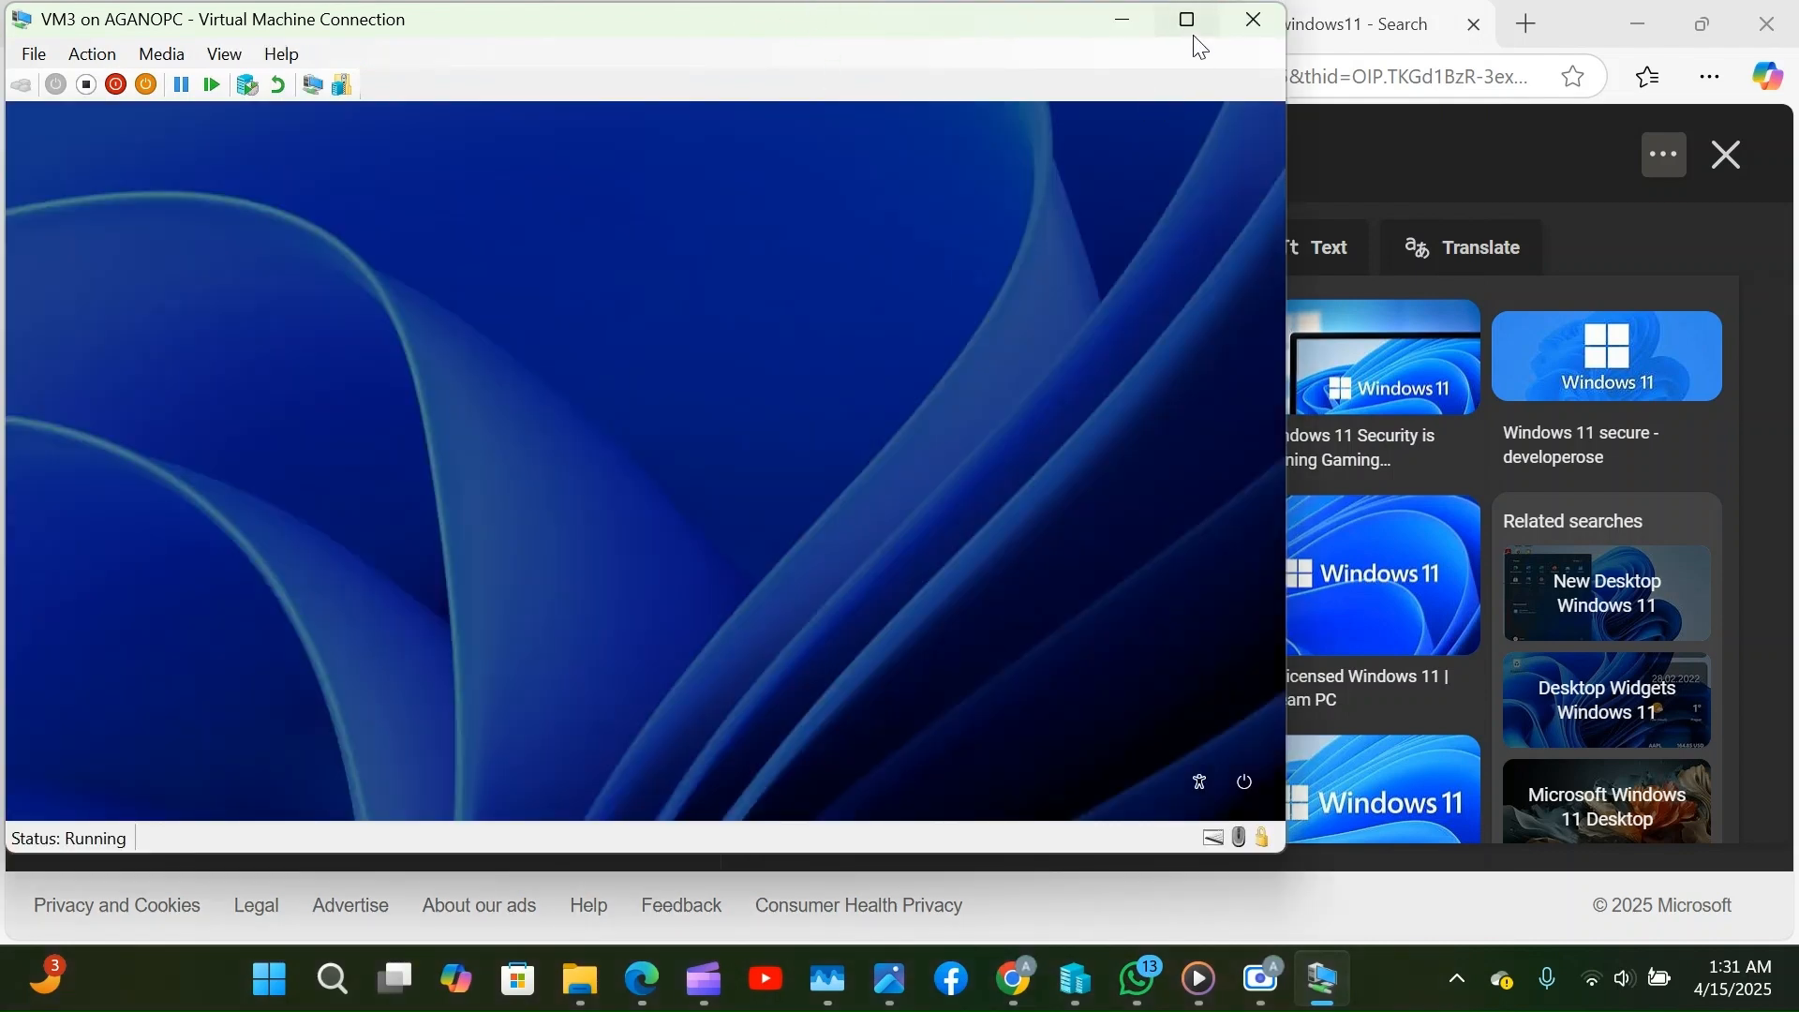
left_click(1192, 28)
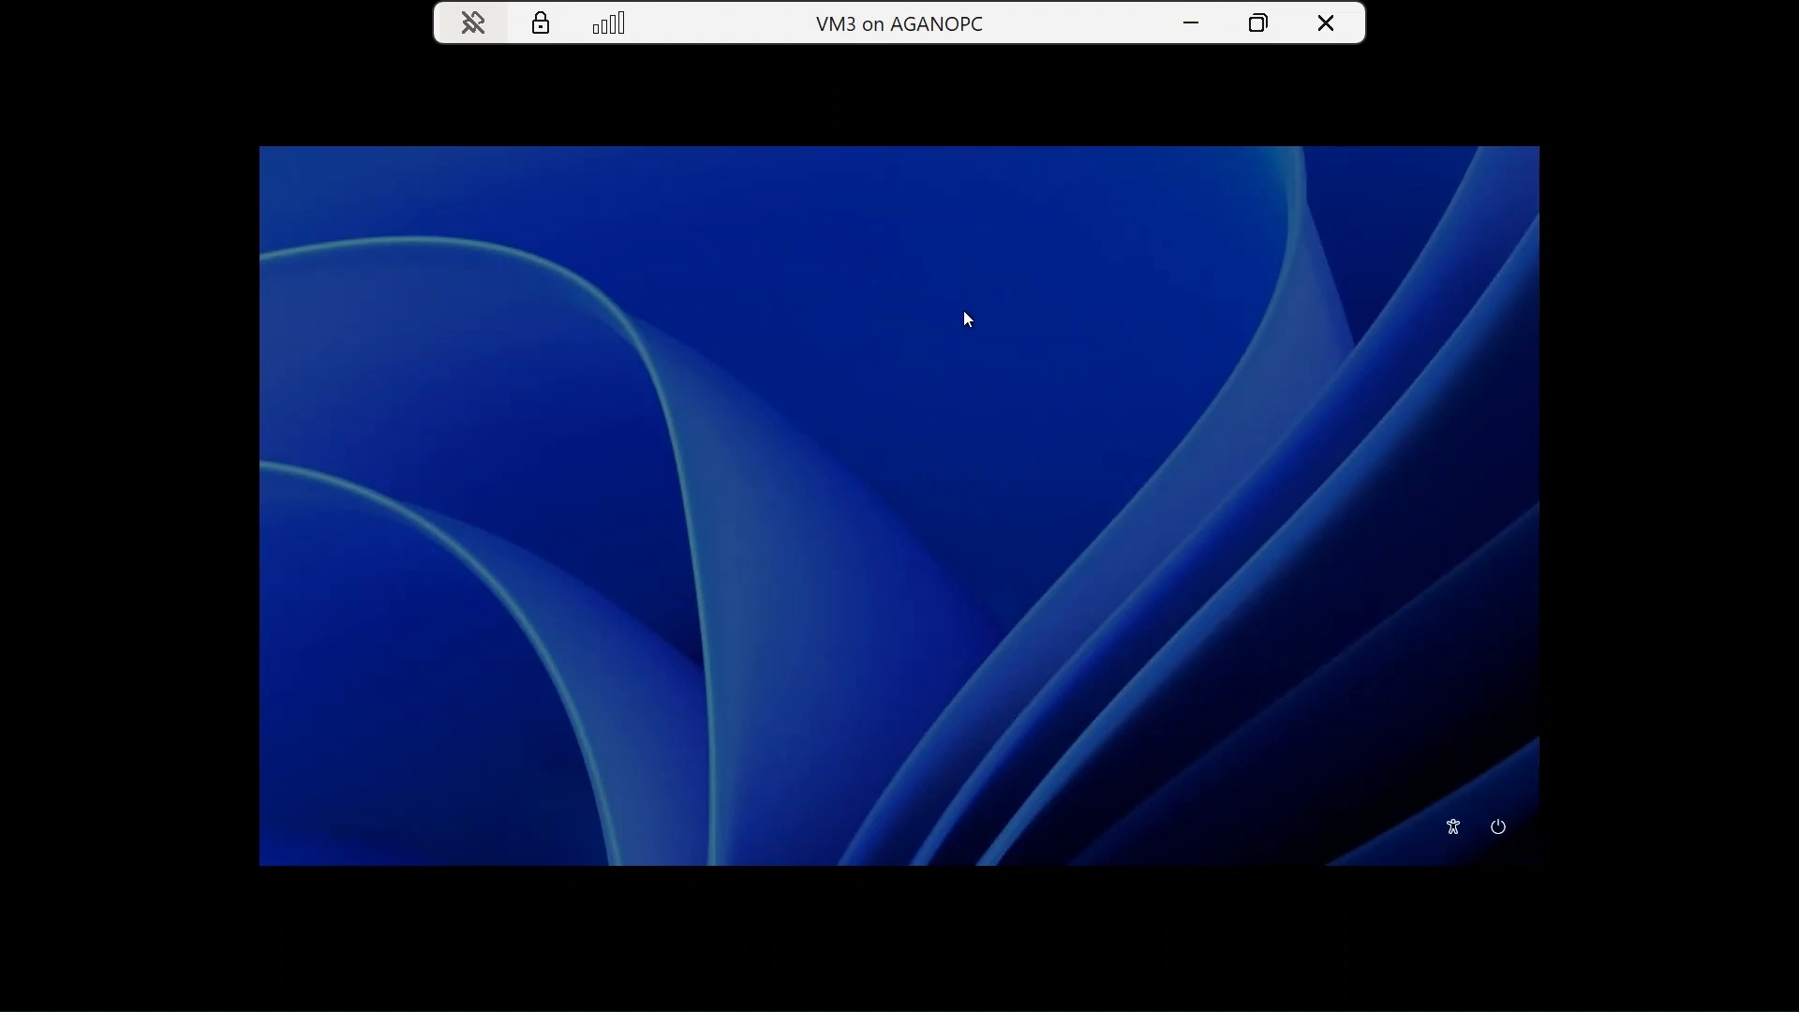
left_click(1256, 33)
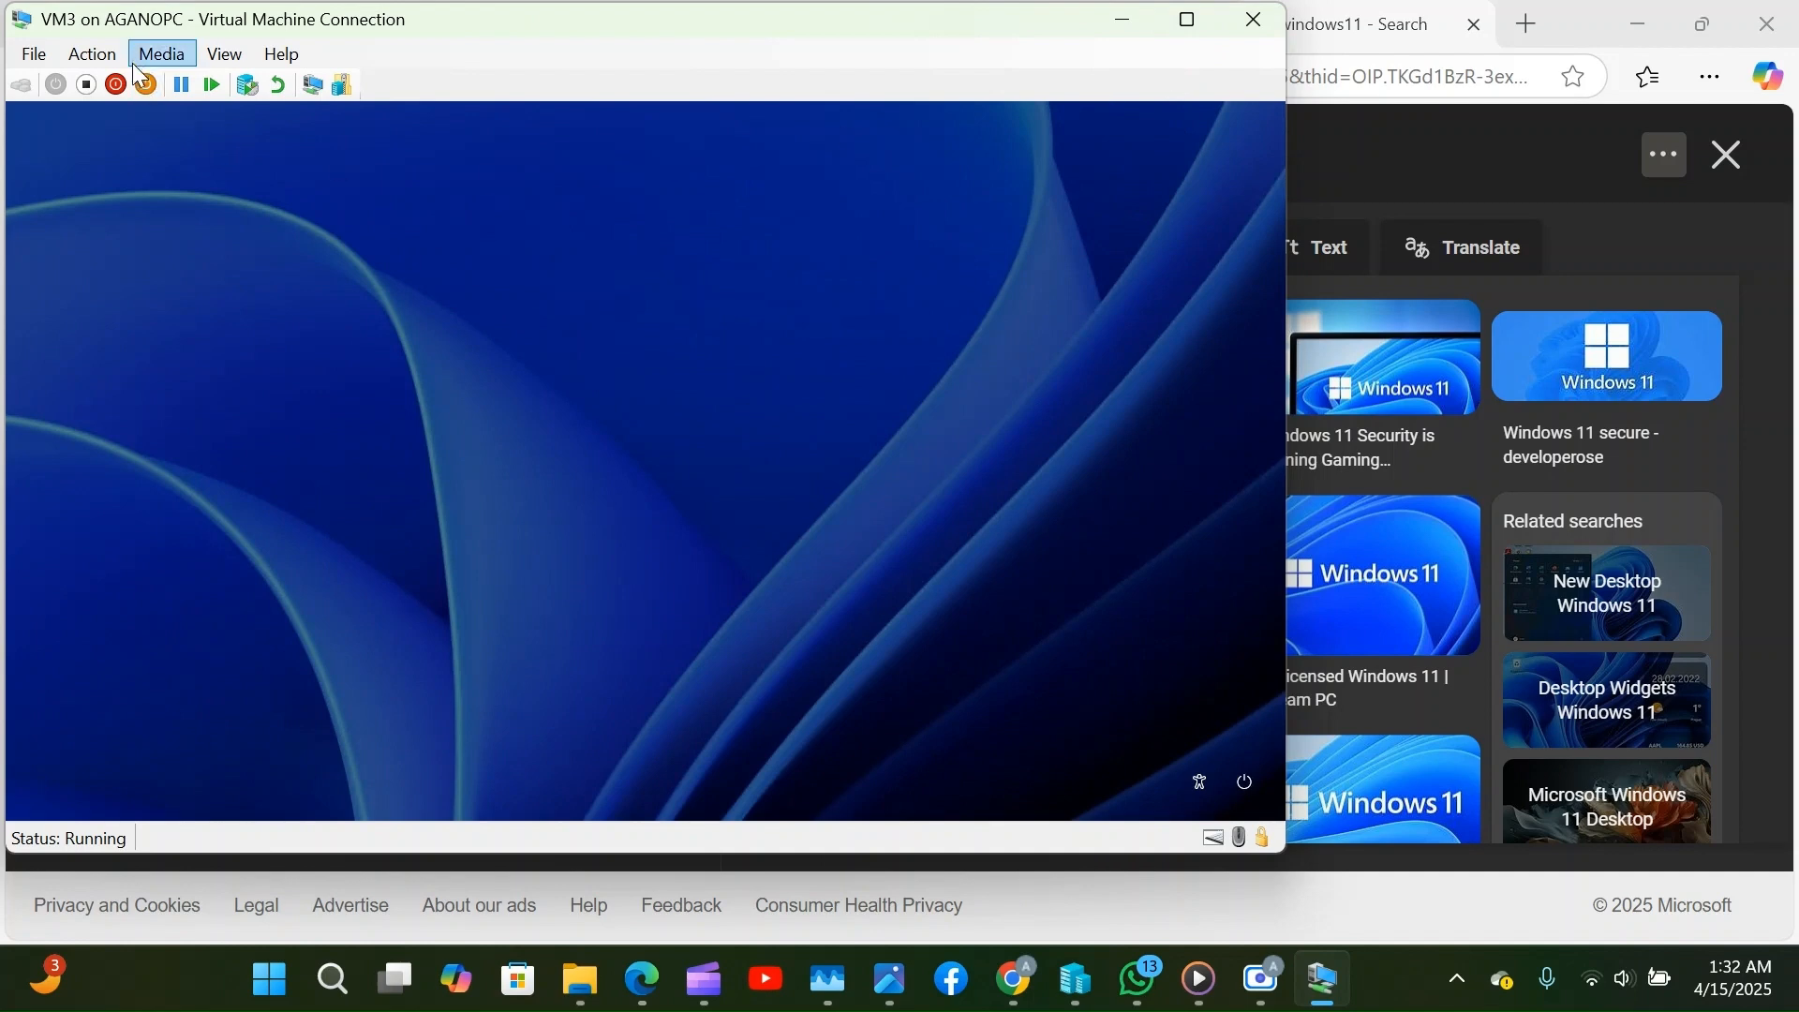
left_click(1177, 24)
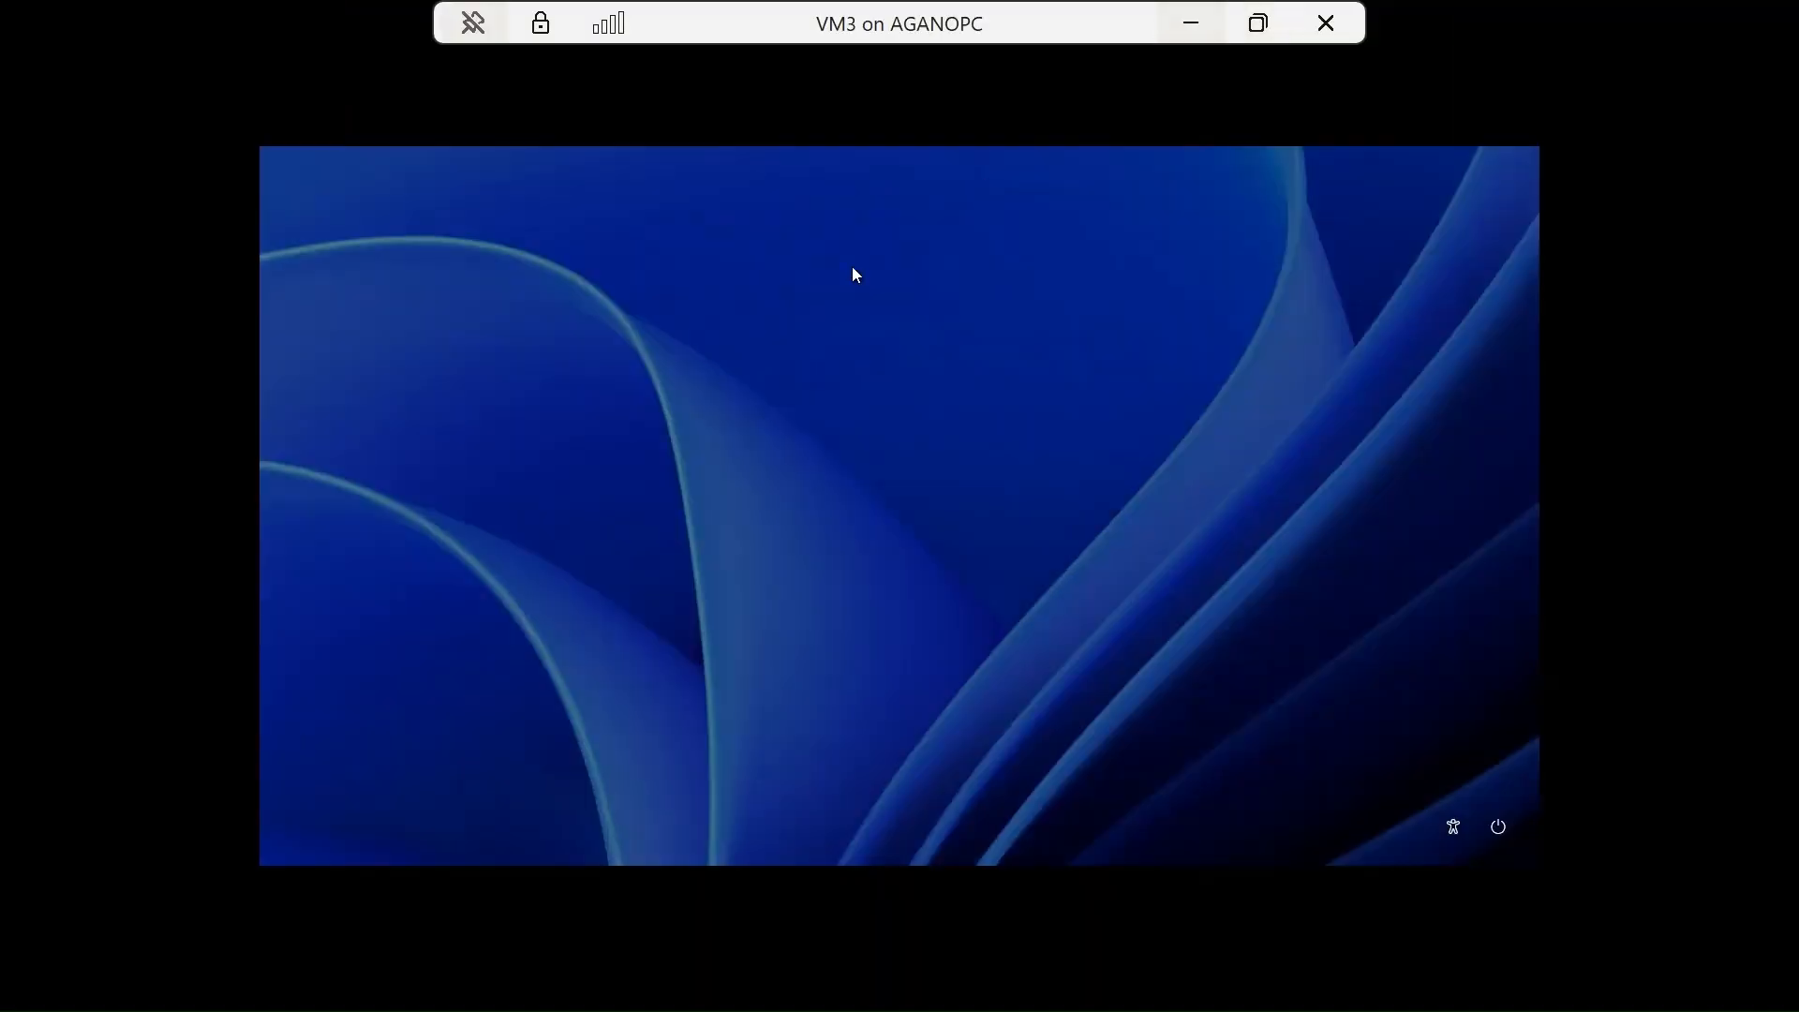
left_click(1257, 32)
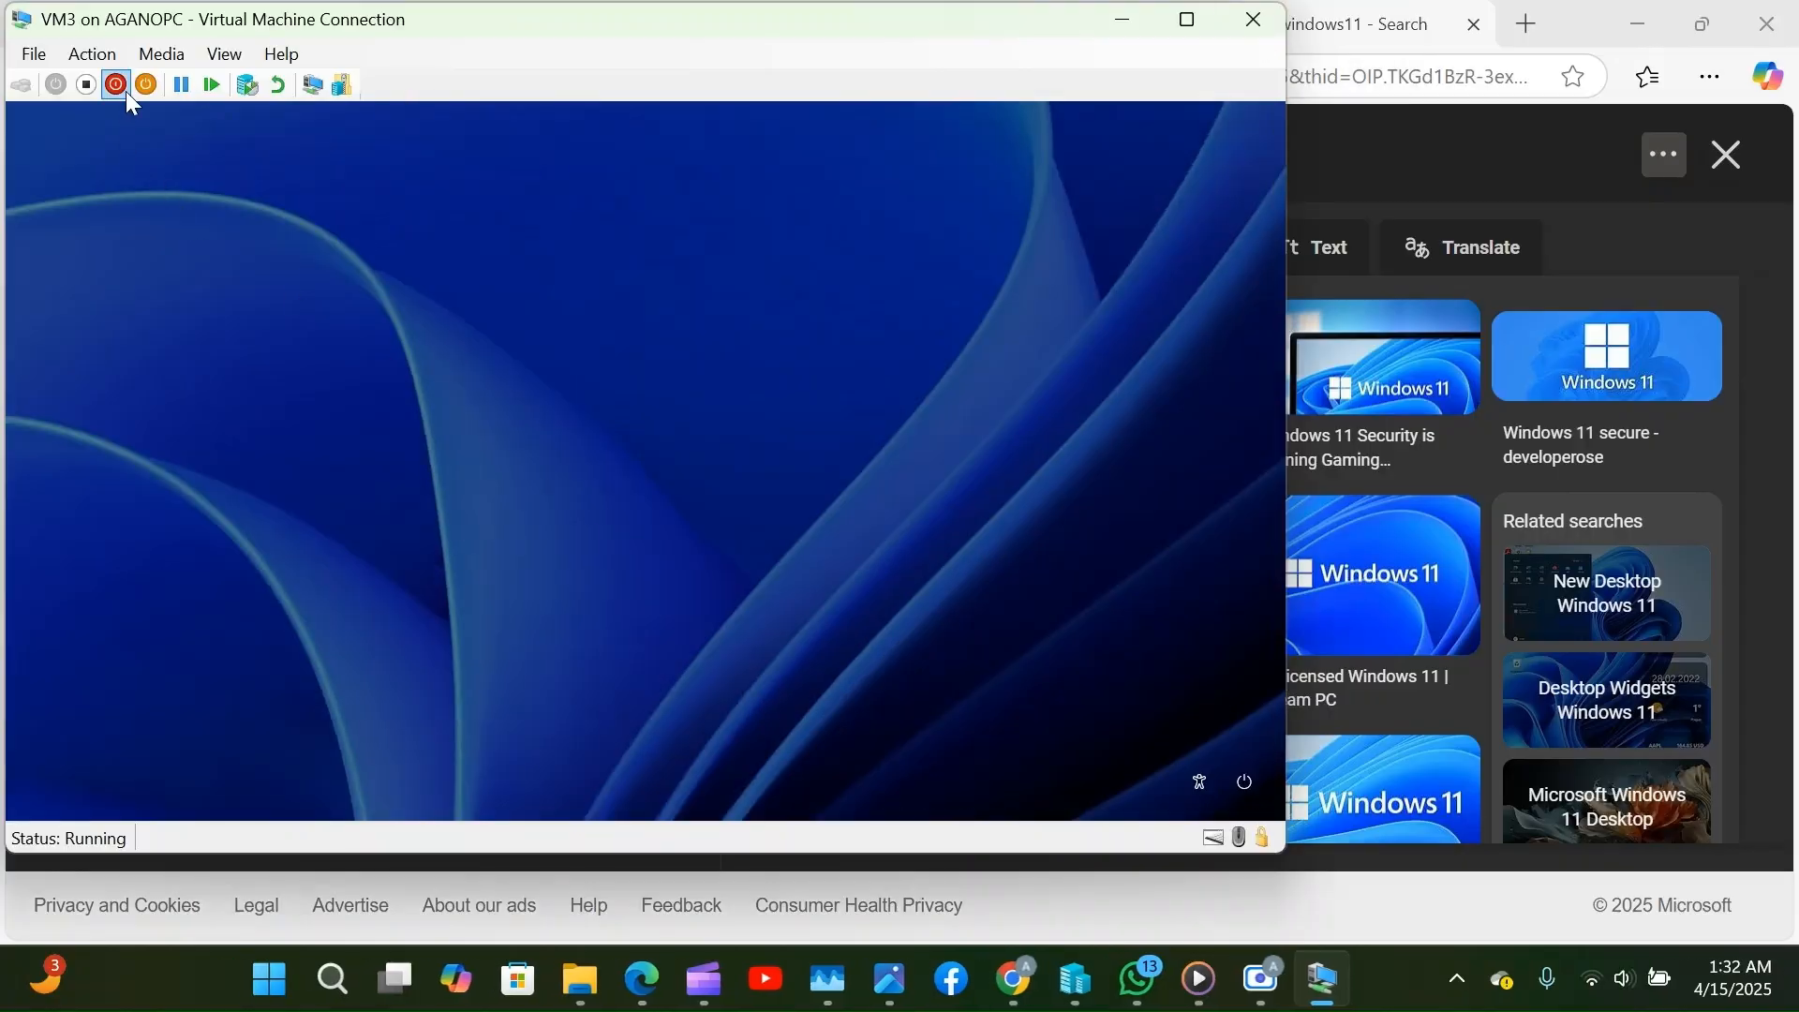
Turn off enhanced session from the View menu so VM3 reconnects to the desktop.
left_click(220, 54)
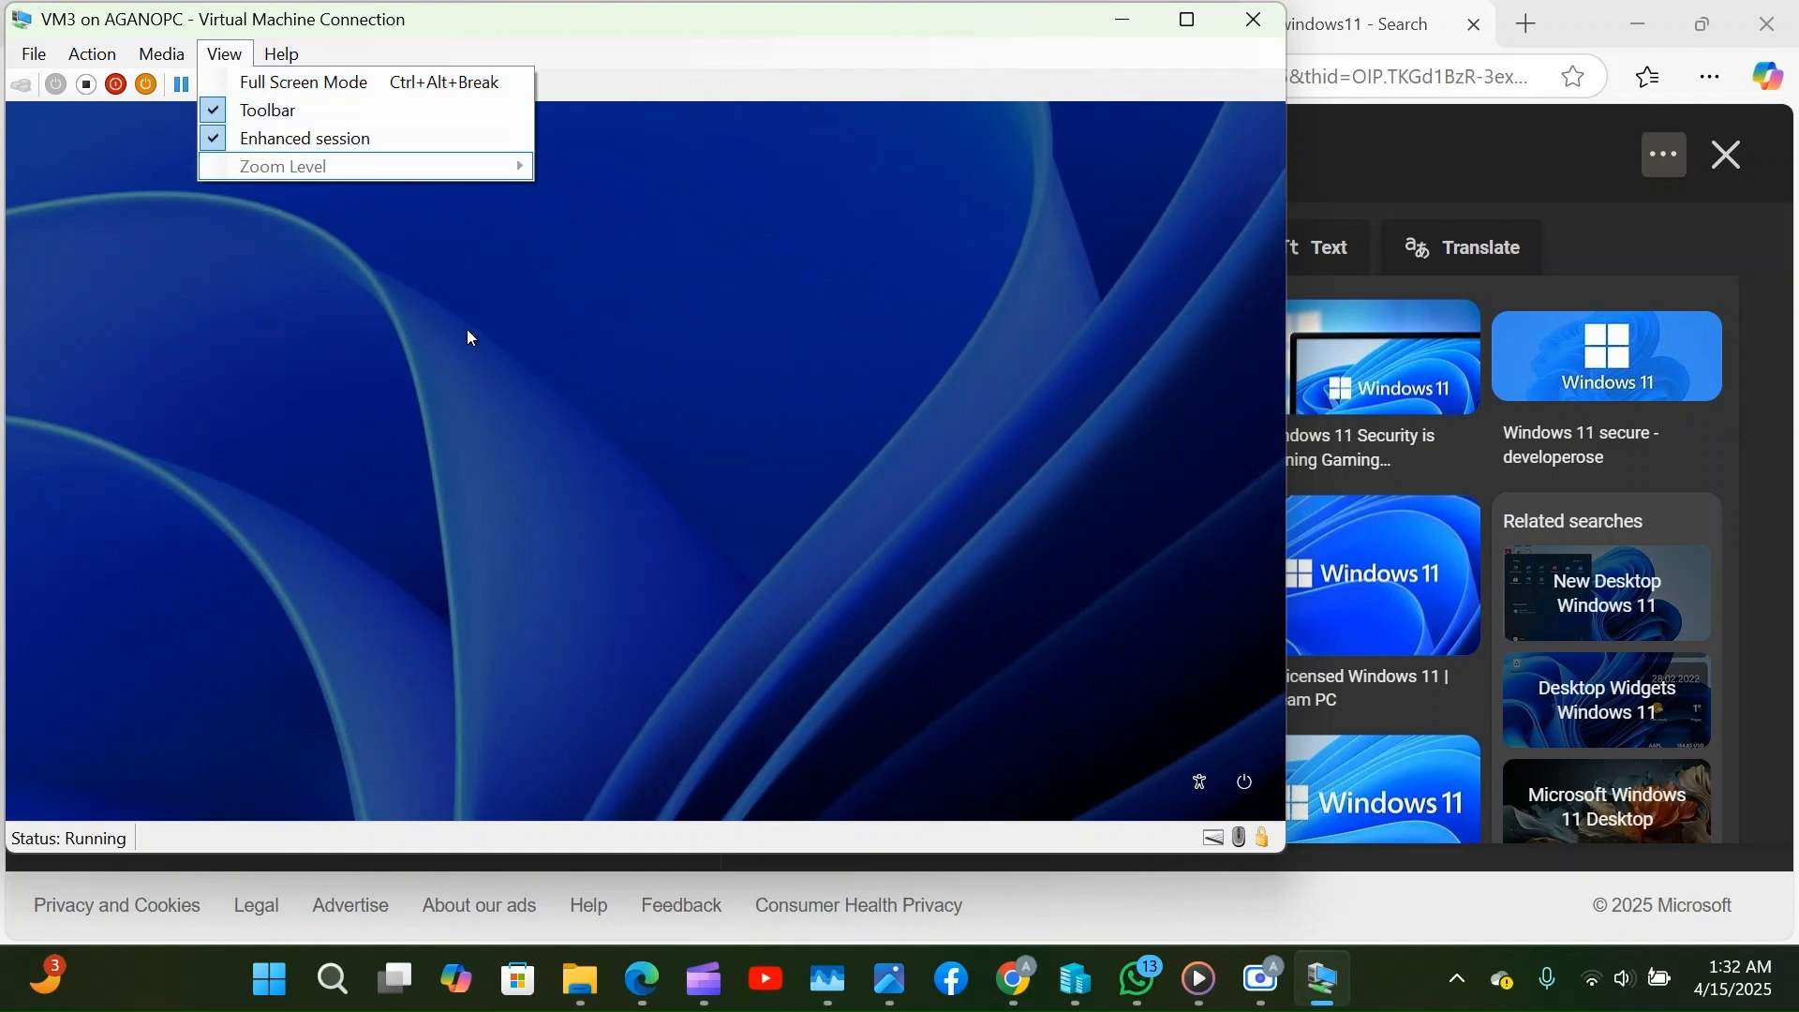
left_click(1188, 20)
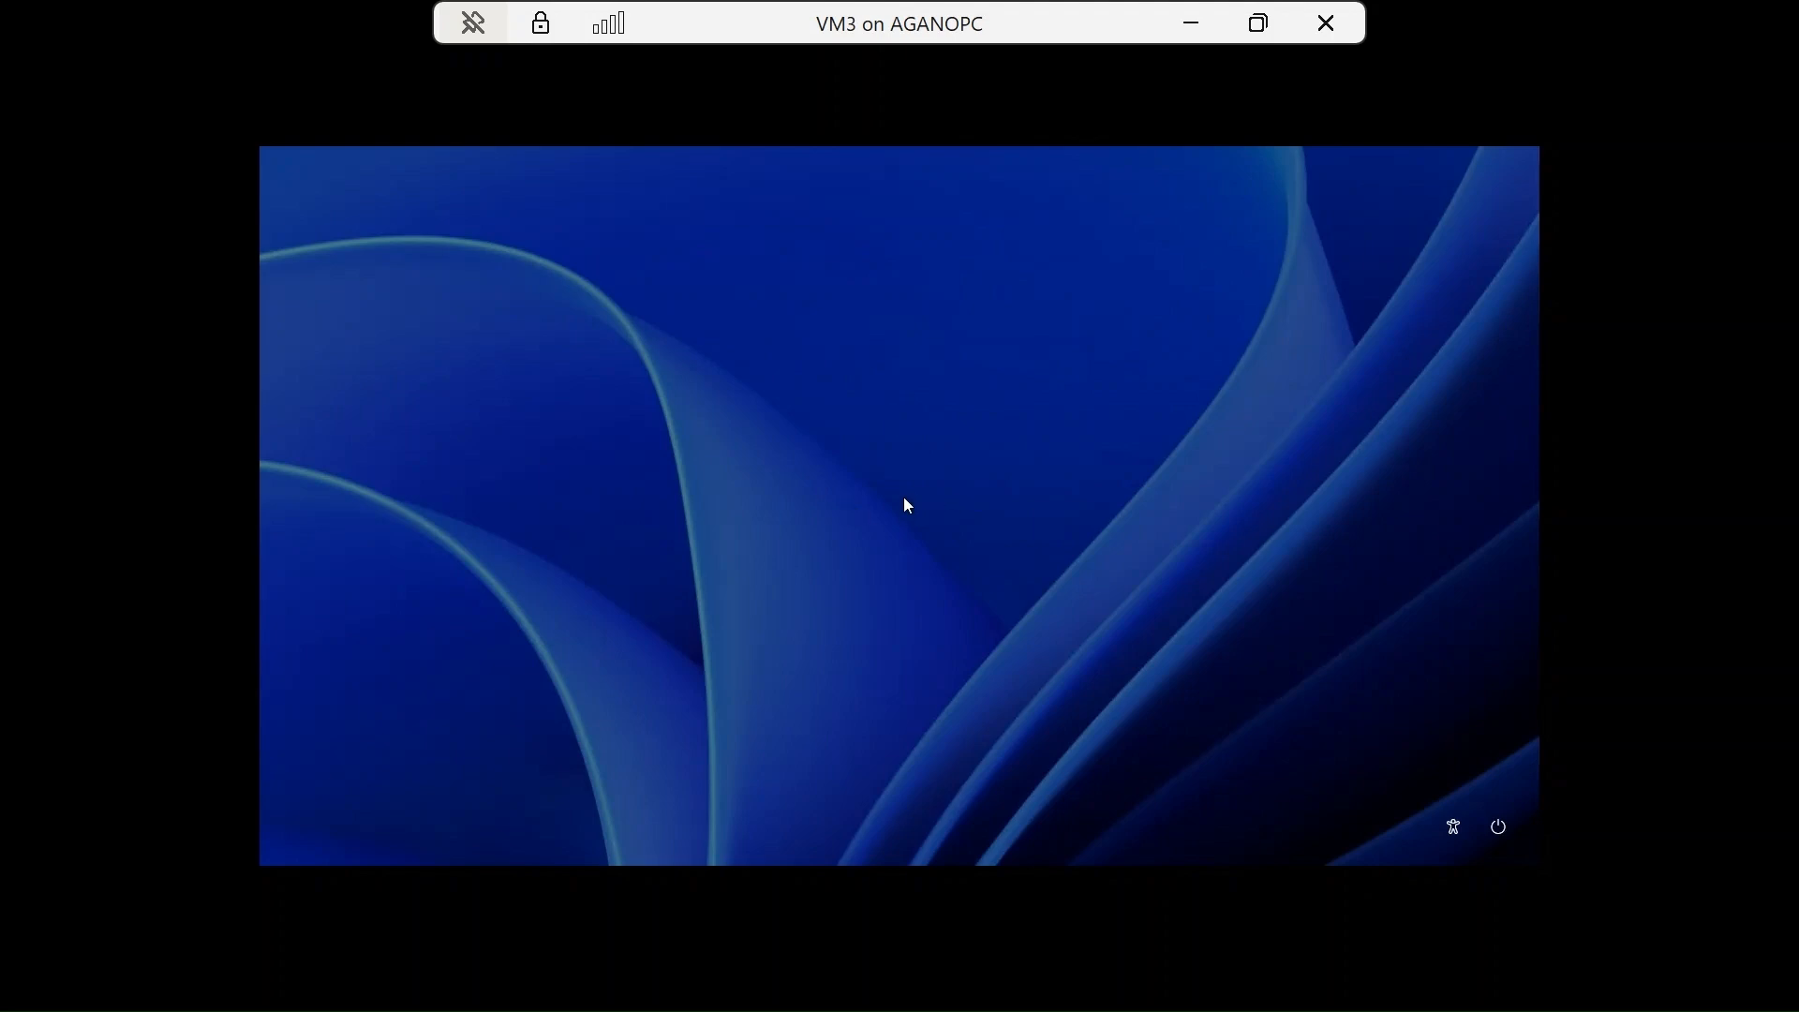
left_click(1258, 25)
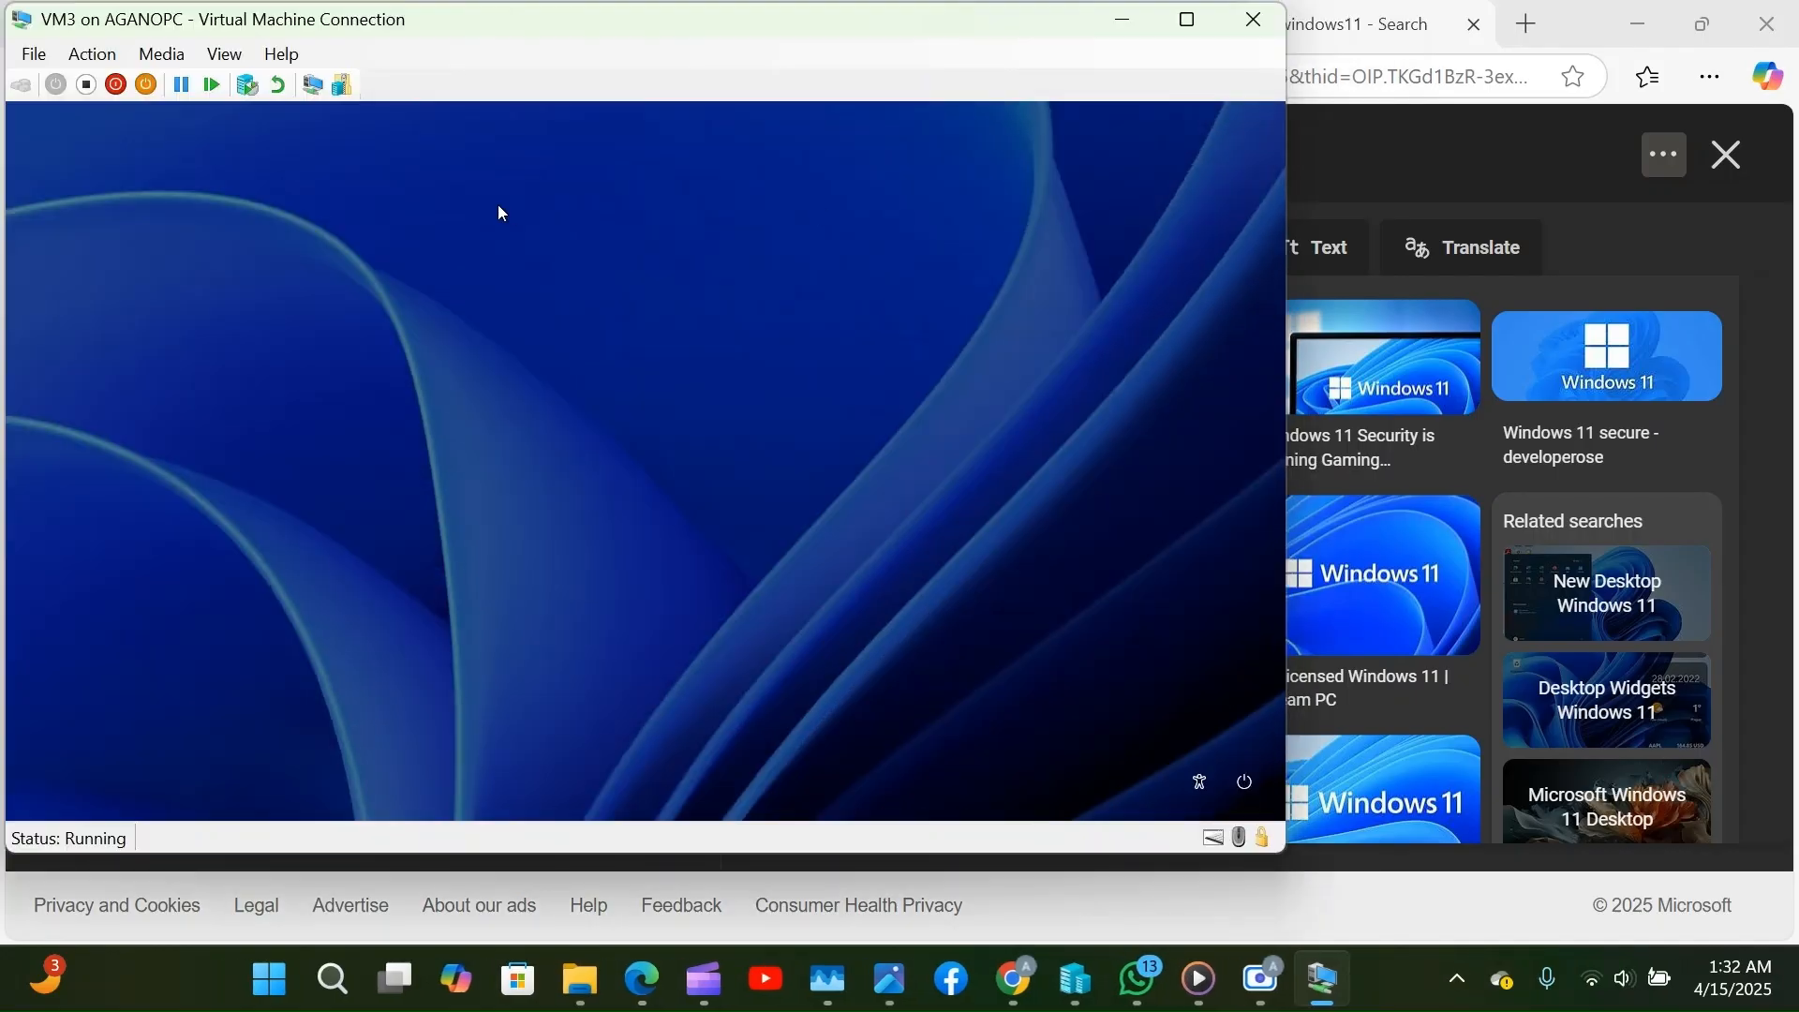
left_click(211, 55)
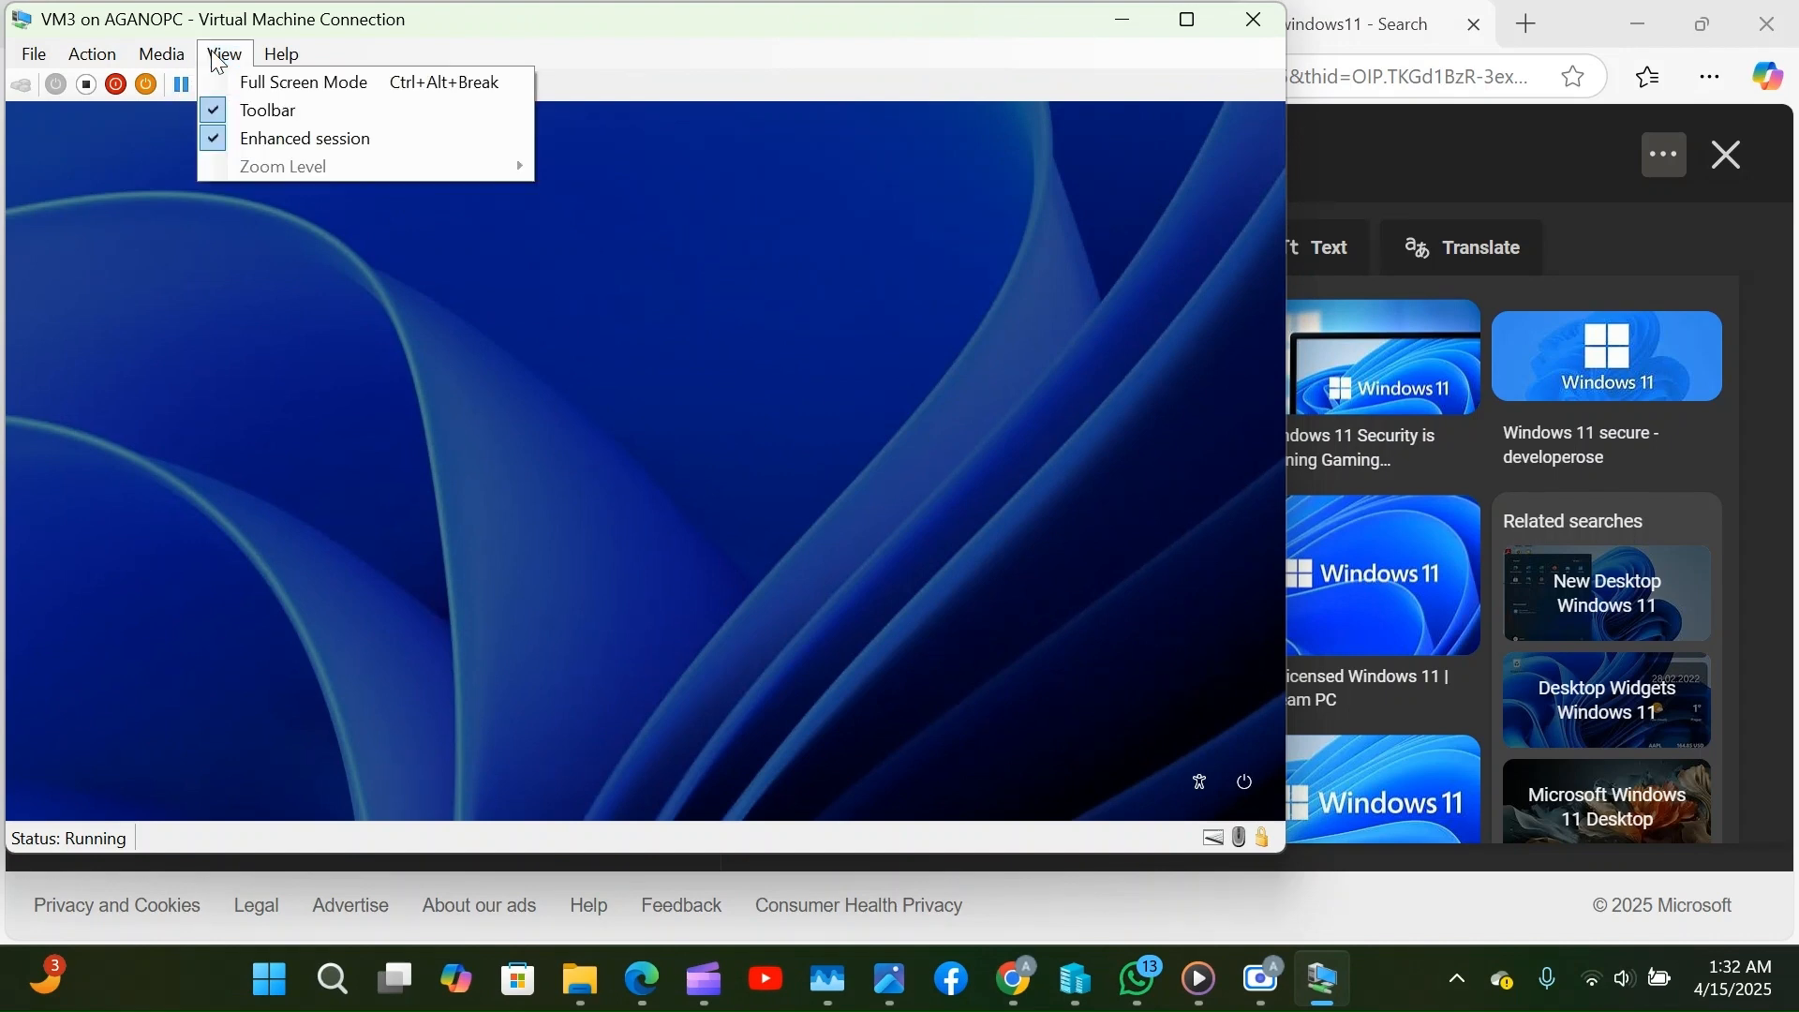
left_click(212, 143)
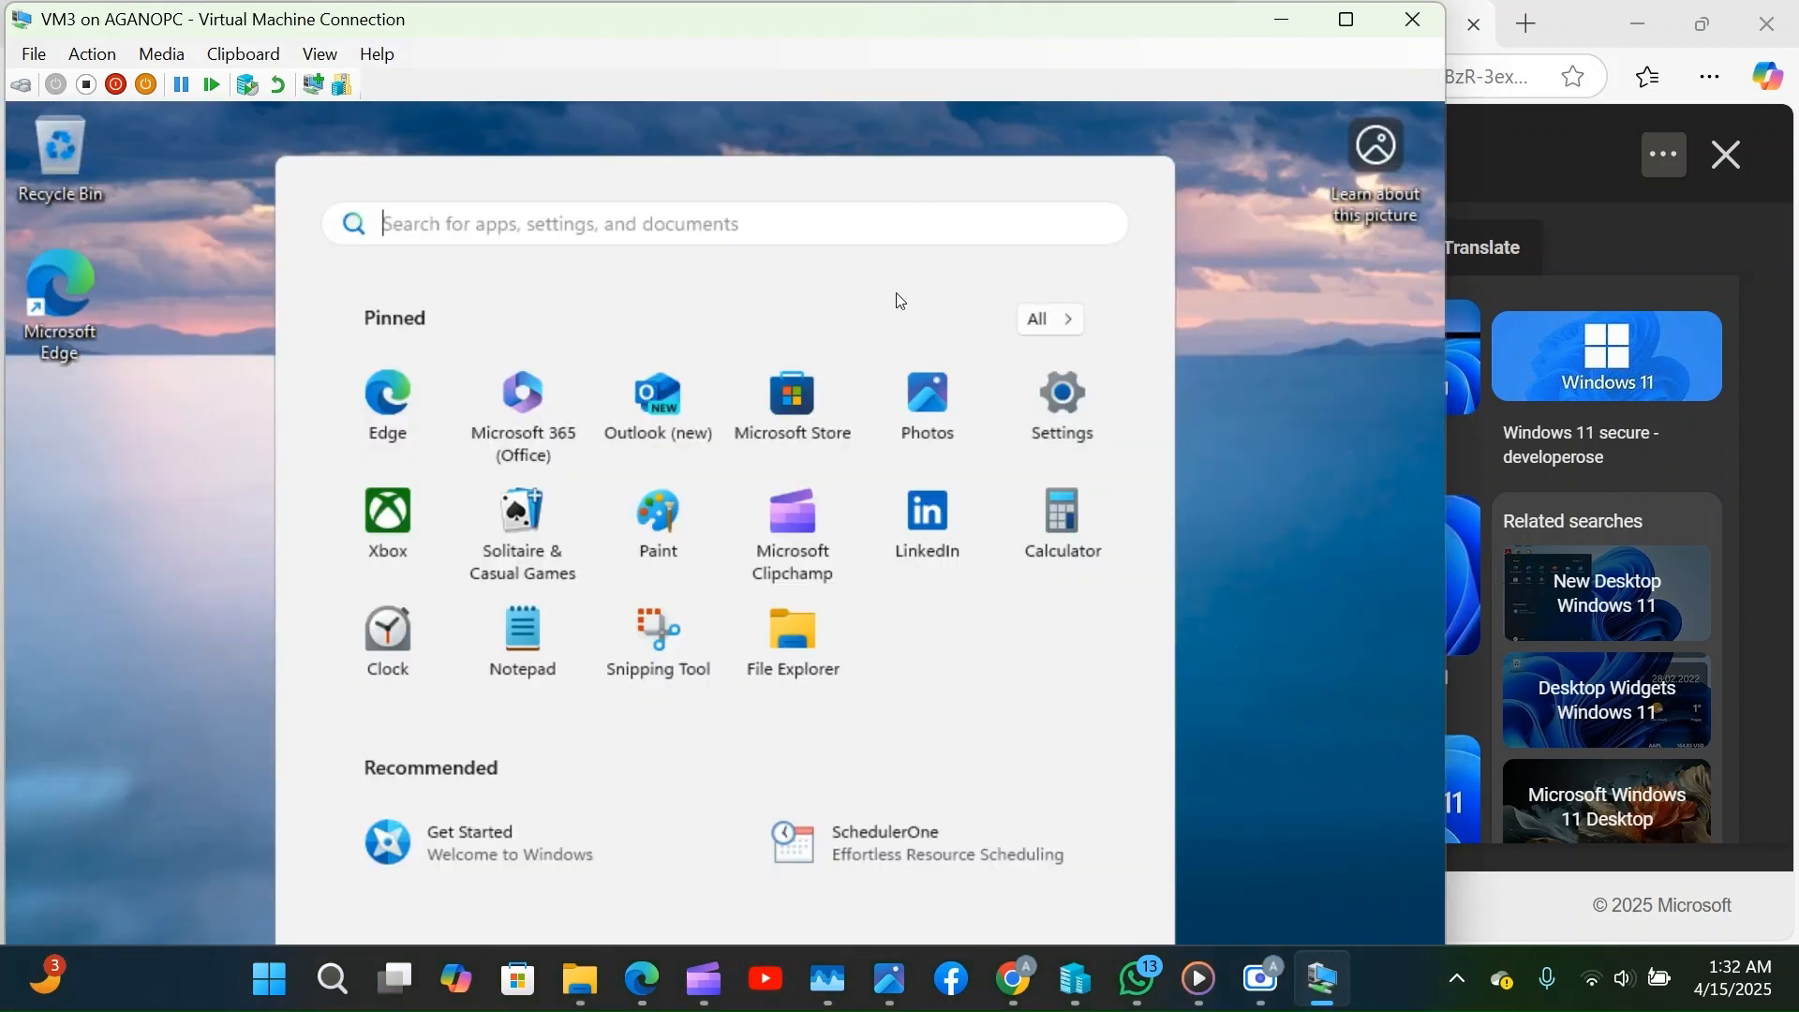
Run VM3 full screen and check the signed-in Microsoft account from the Start menu.
left_click(1355, 33)
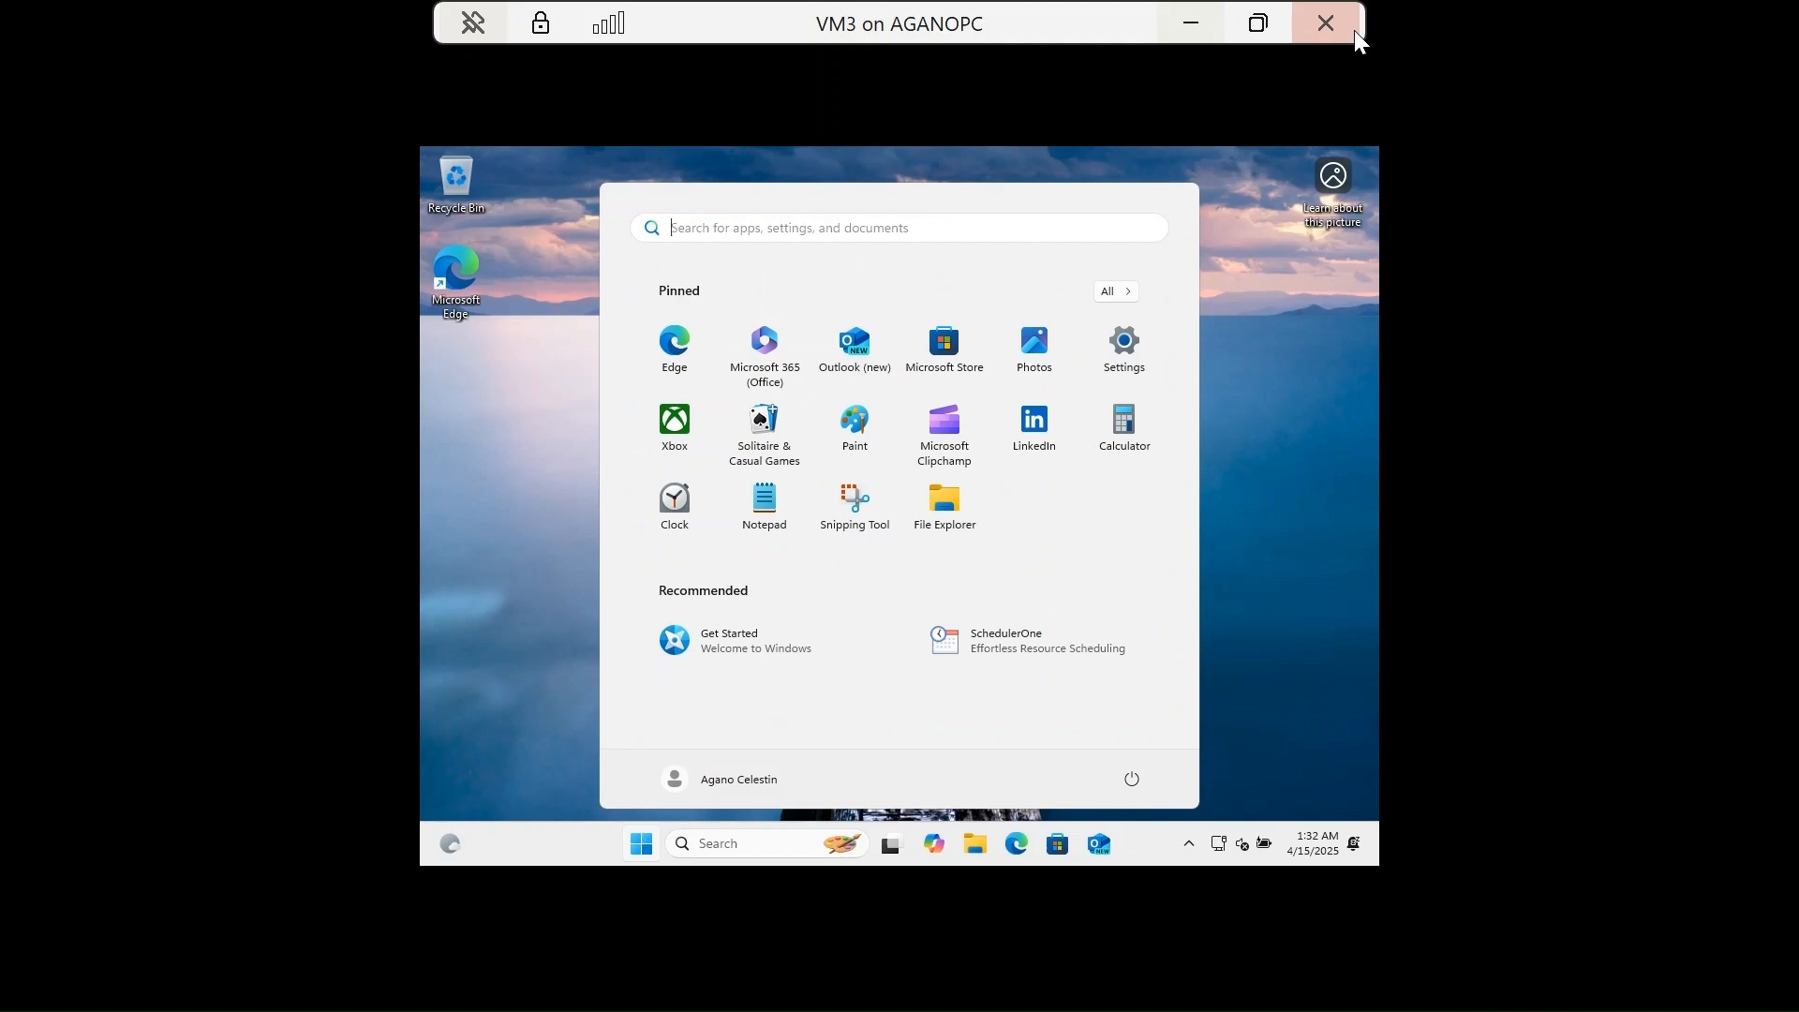
left_click(641, 844)
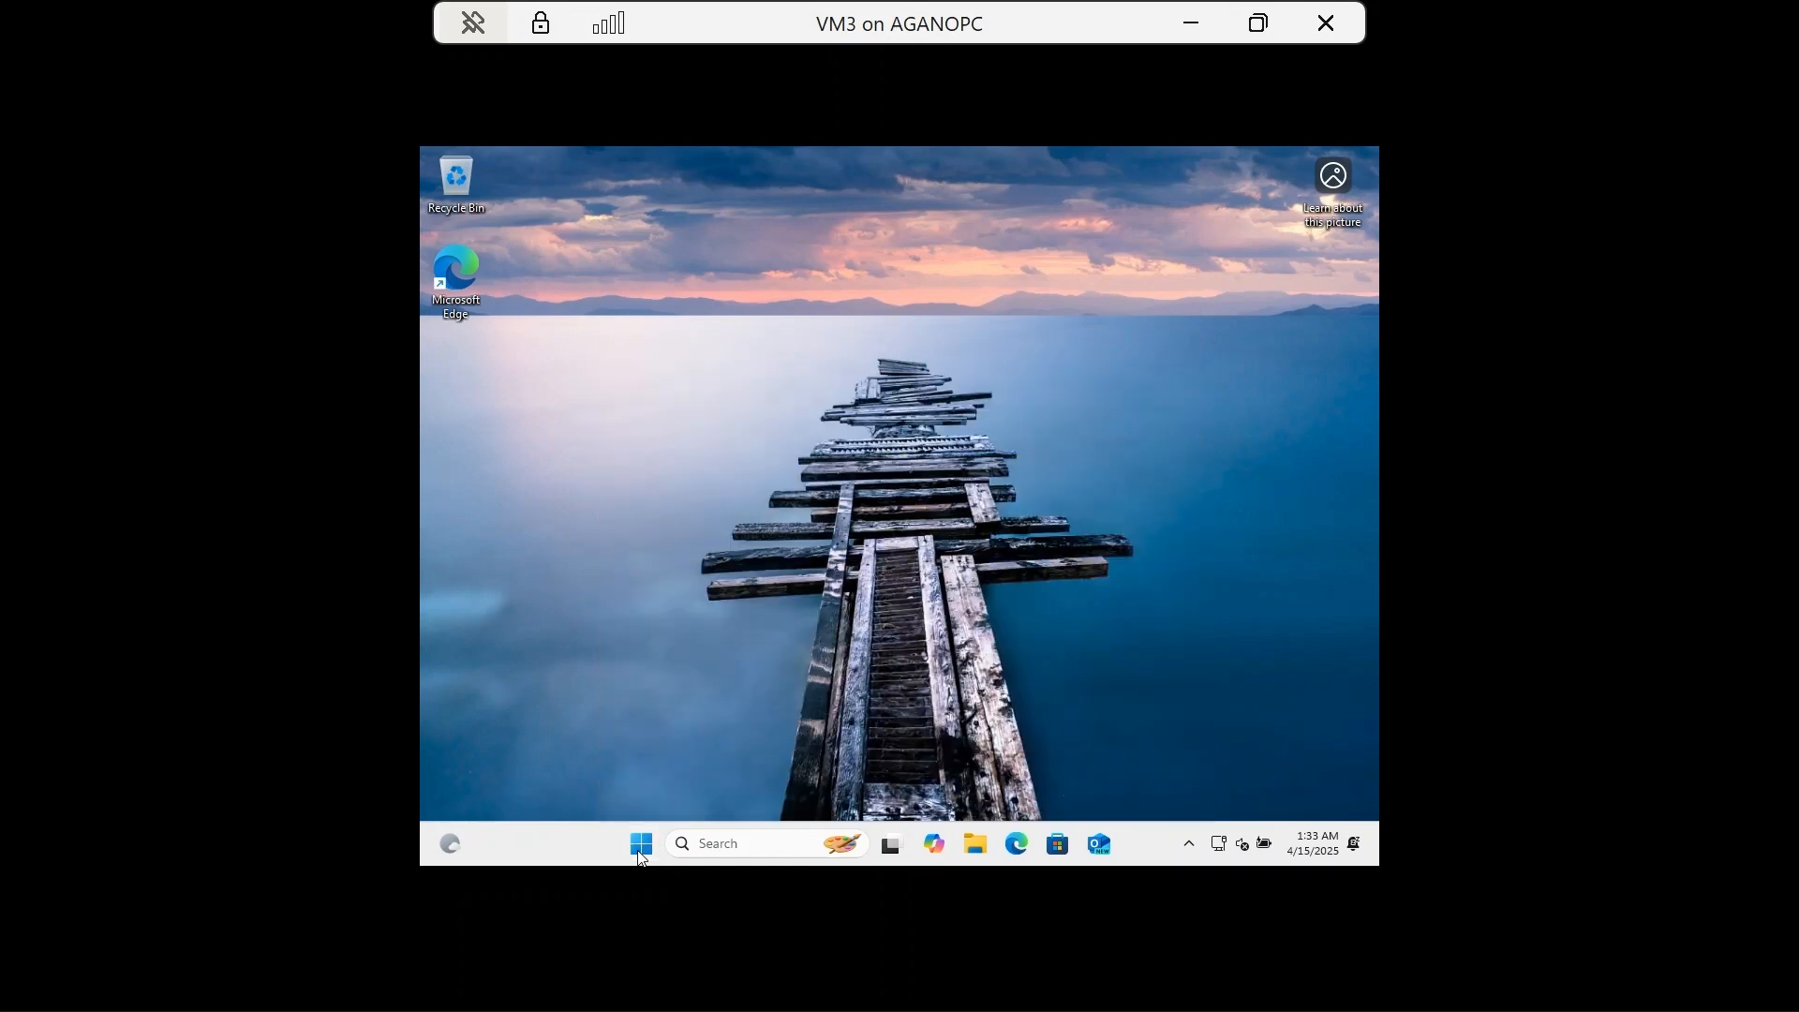
left_click(641, 844)
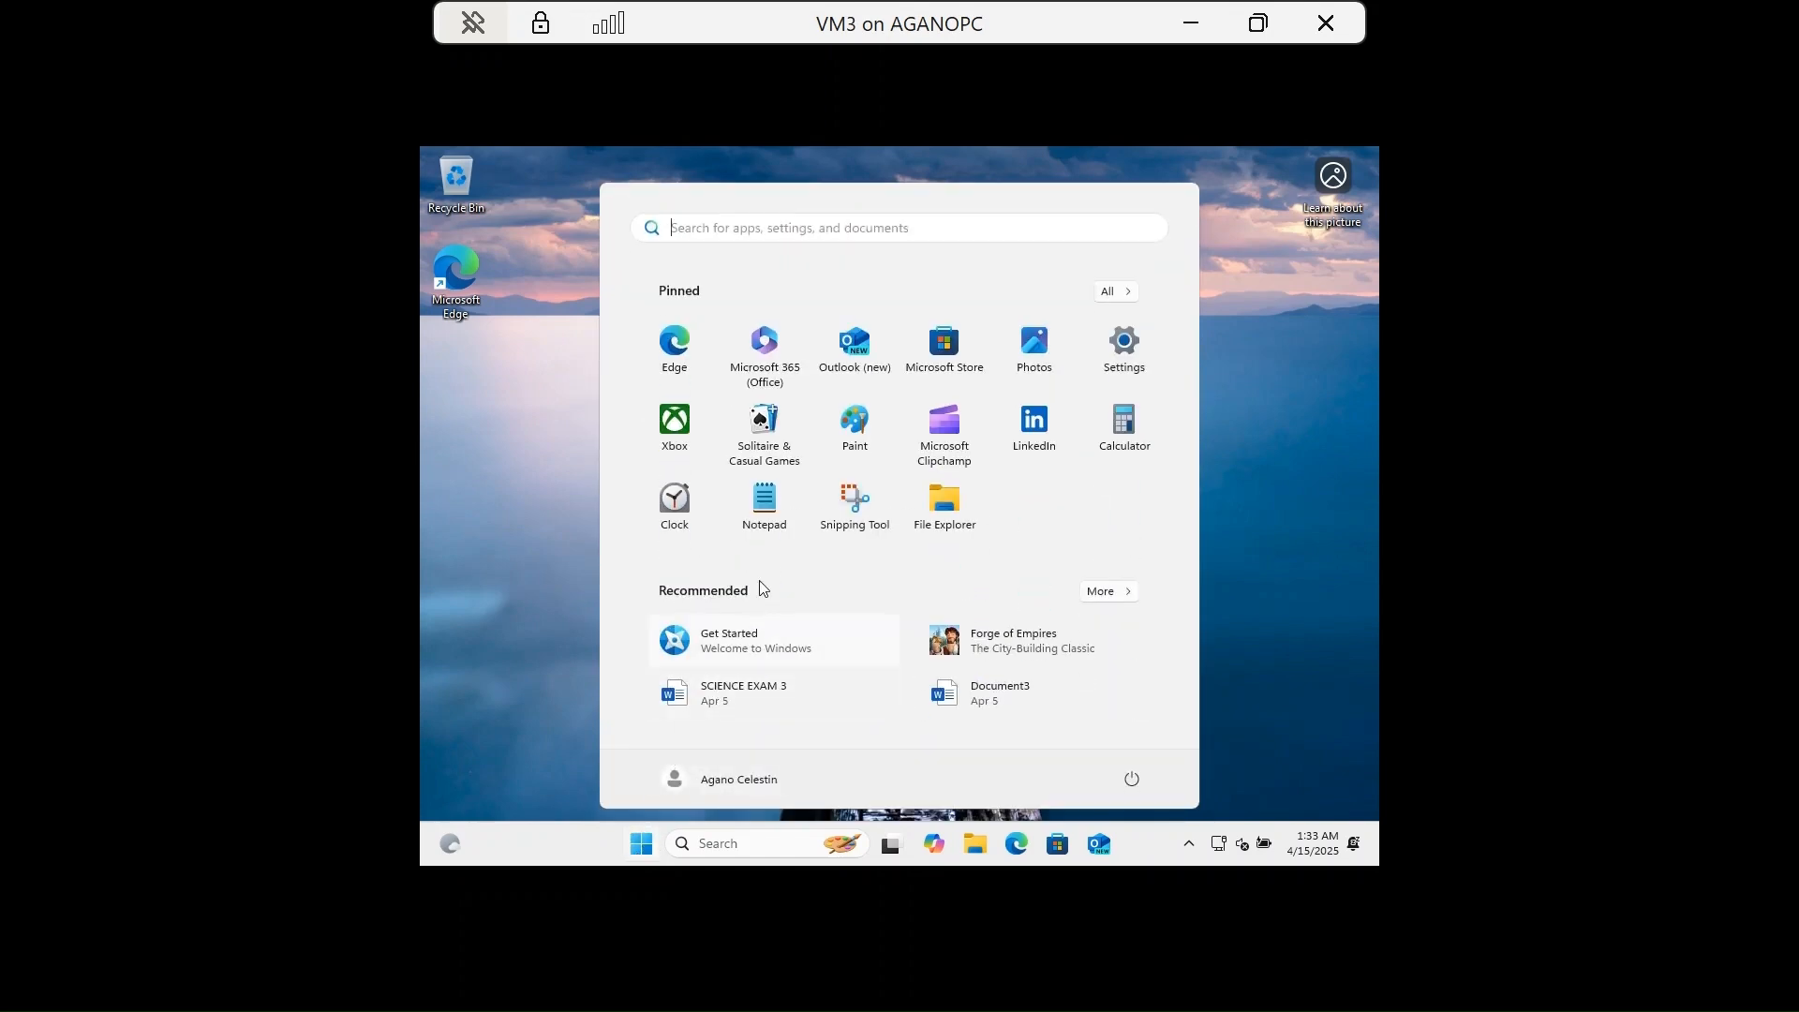
left_click(733, 780)
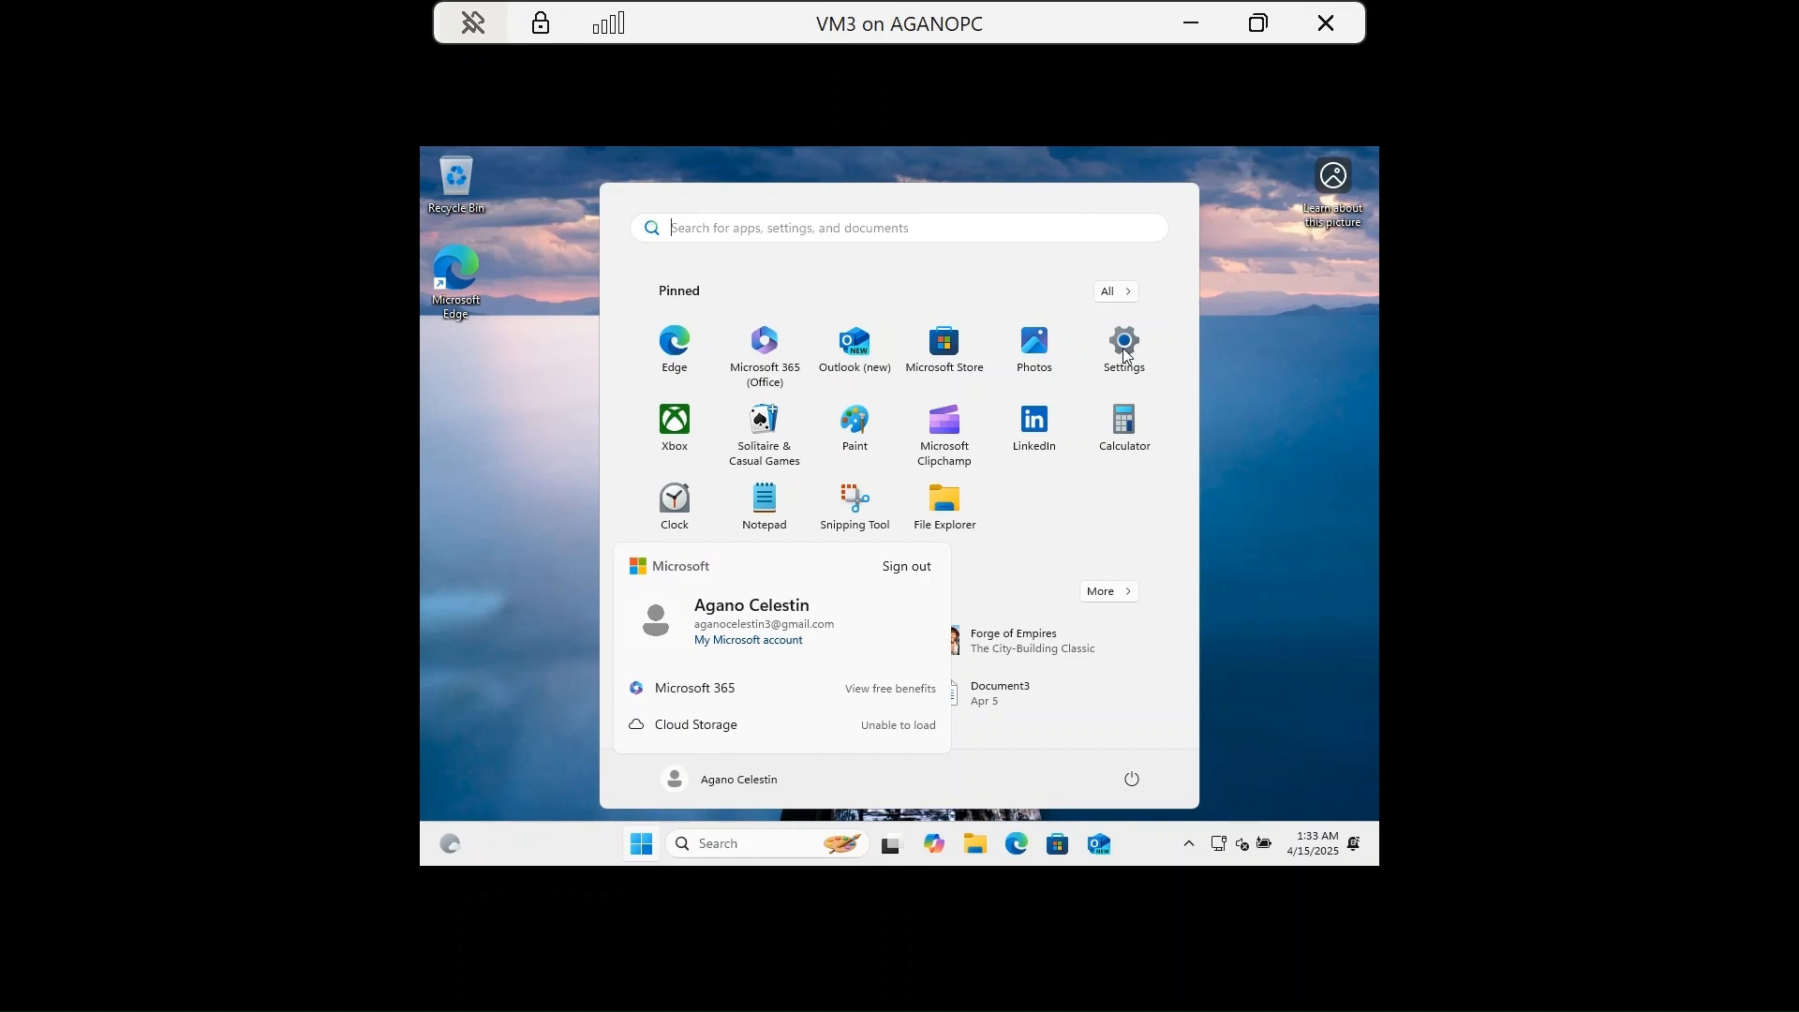
Open Settings Home to confirm the device name VM3, then close Settings.
left_click(1127, 354)
left_click(1126, 355)
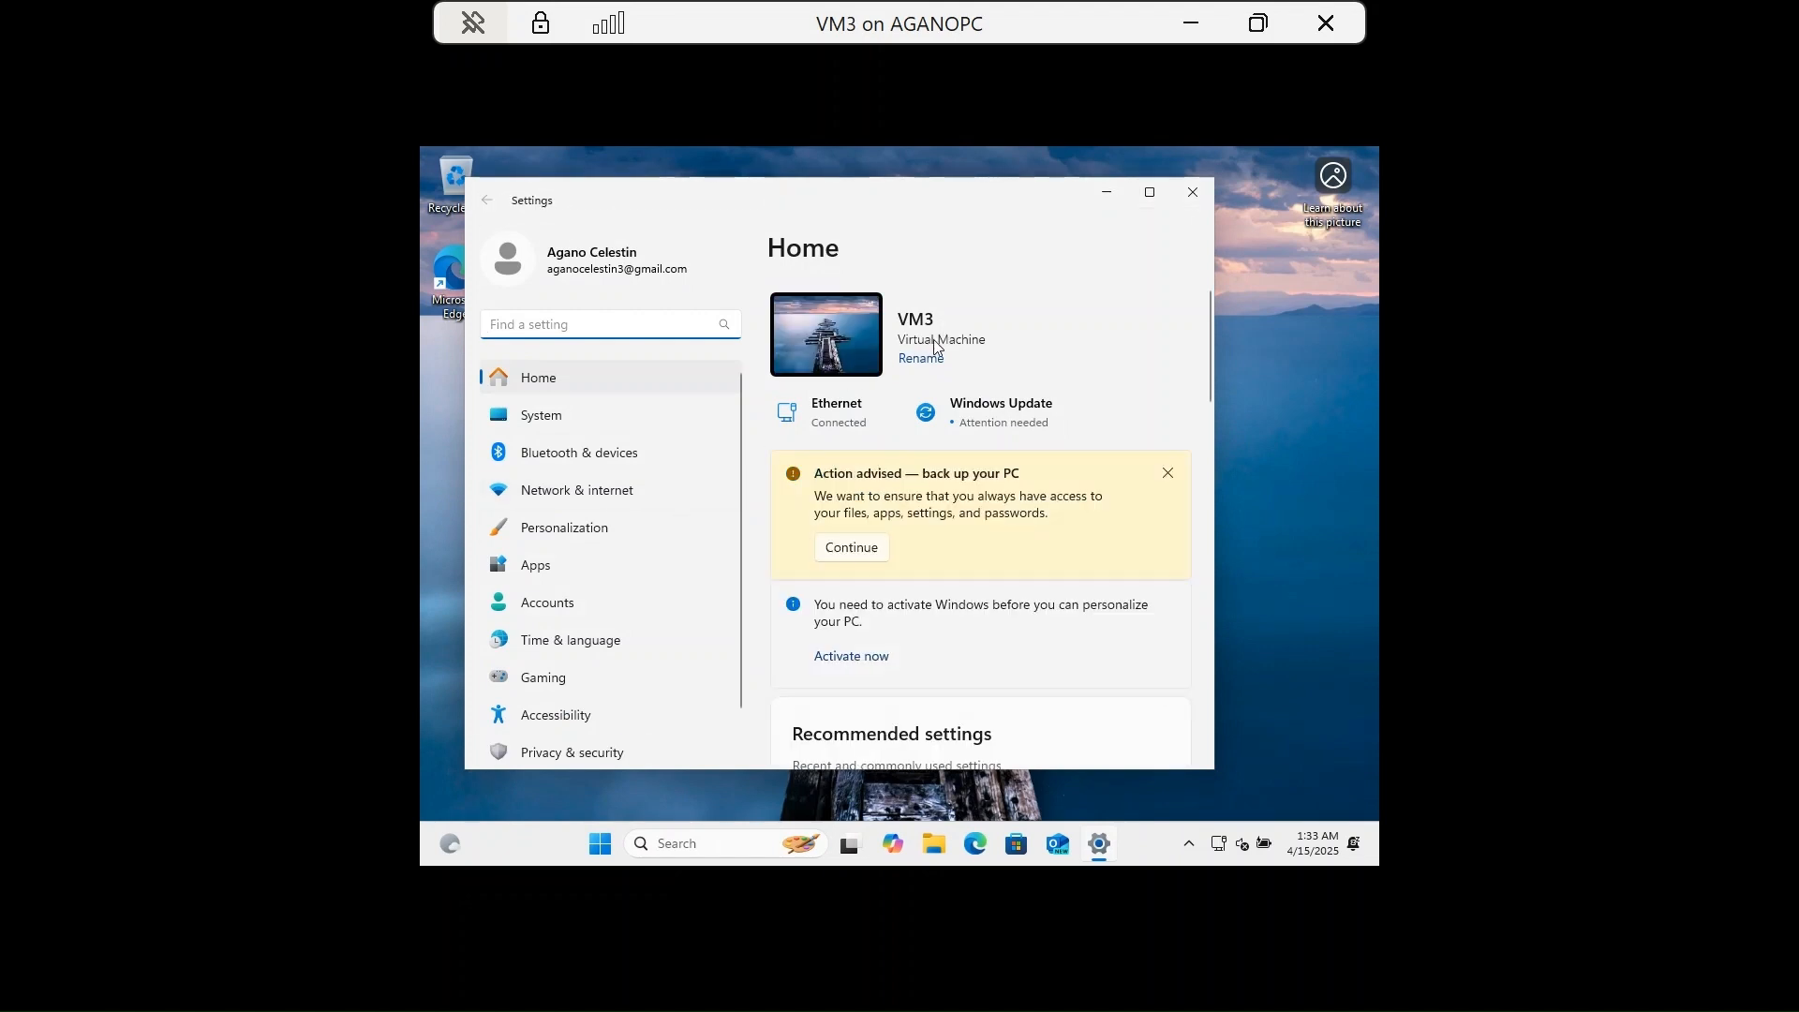
left_click(1193, 197)
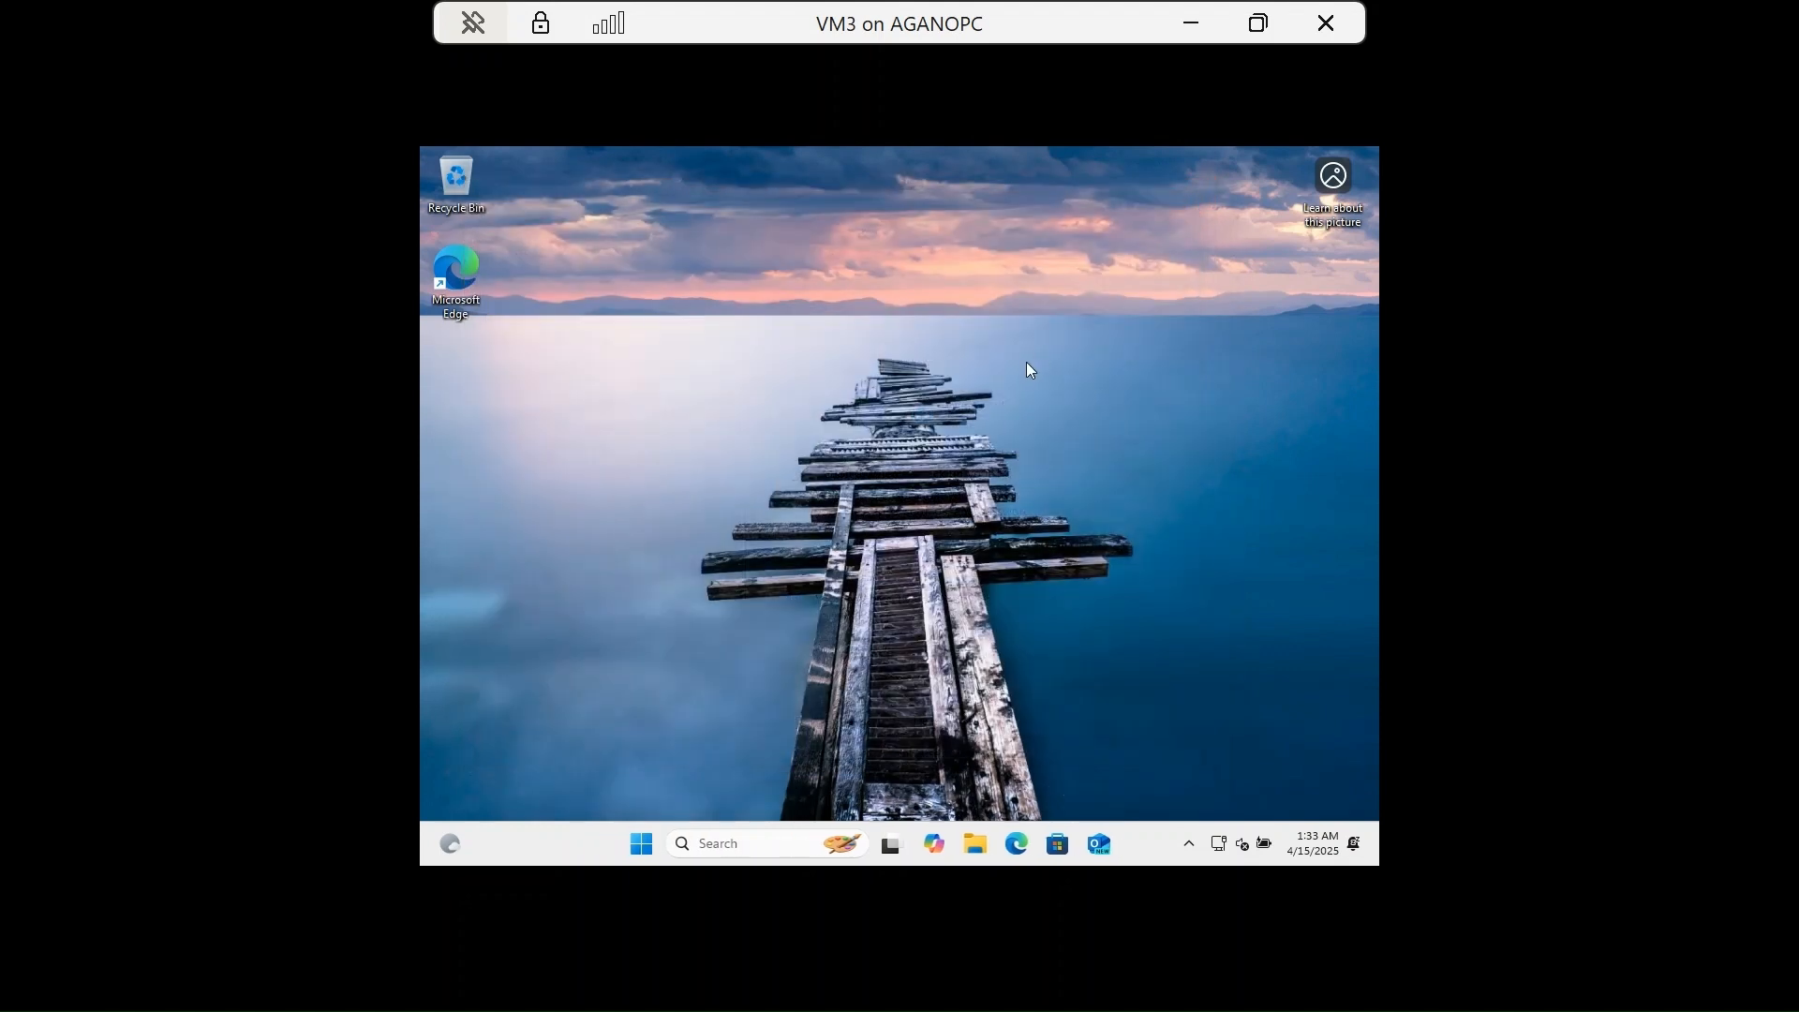